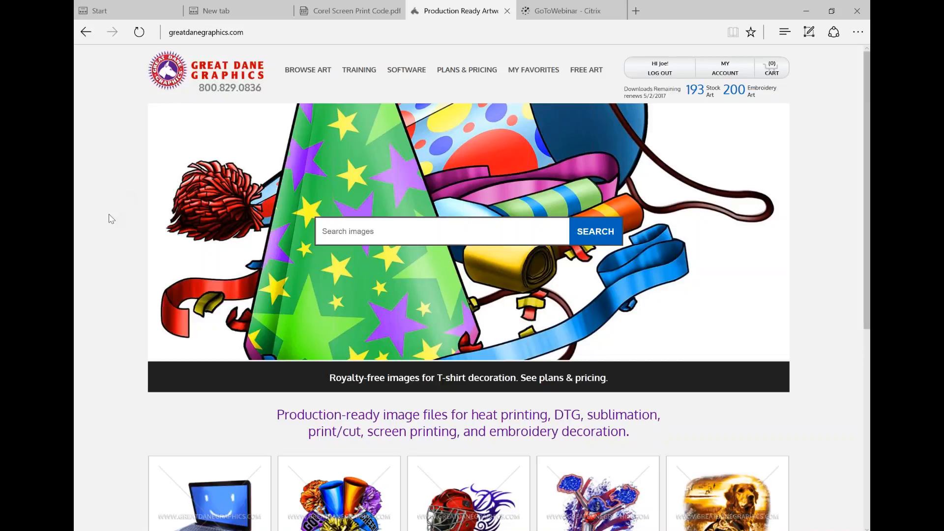
# Examine the featured stock and embroidery artwork and the subscription options on the home page
pyautogui.scroll(-2, 109, 219)
pyautogui.scroll(-2, 109, 219)
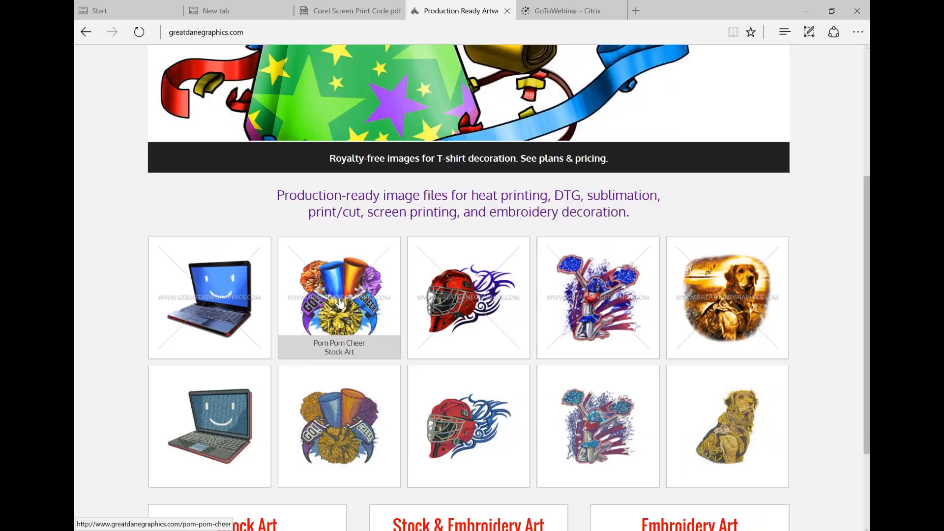
pyautogui.scroll(-1, 340, 303)
pyautogui.scroll(-2, 340, 303)
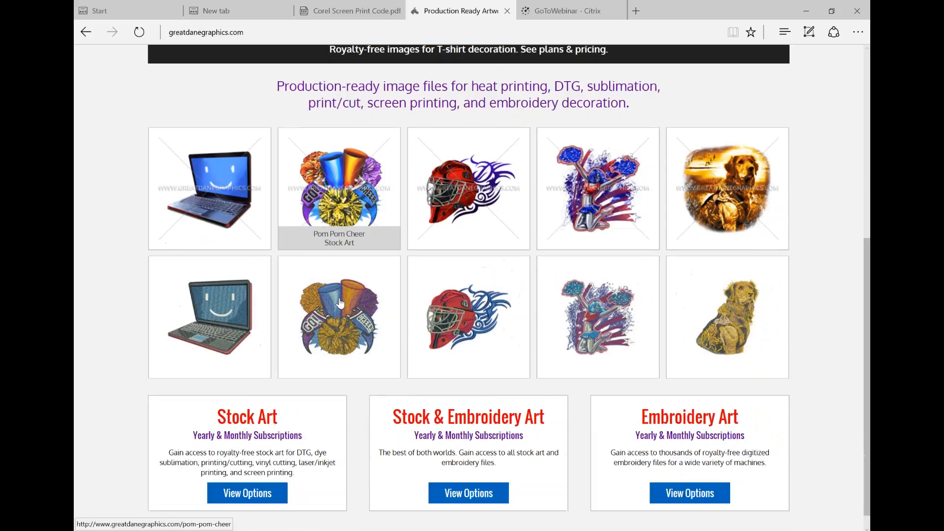
pyautogui.scroll(5, 341, 304)
pyautogui.scroll(-1, 341, 304)
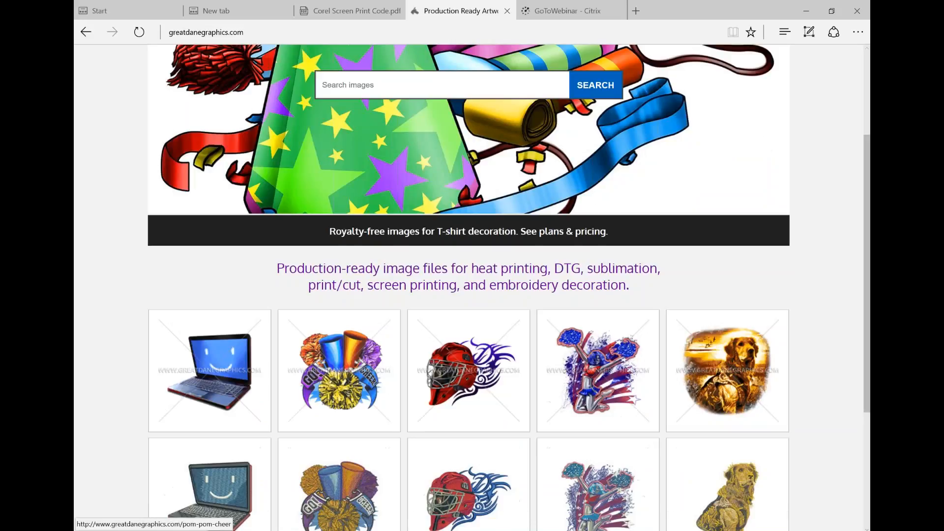
pyautogui.scroll(3, 330, 320)
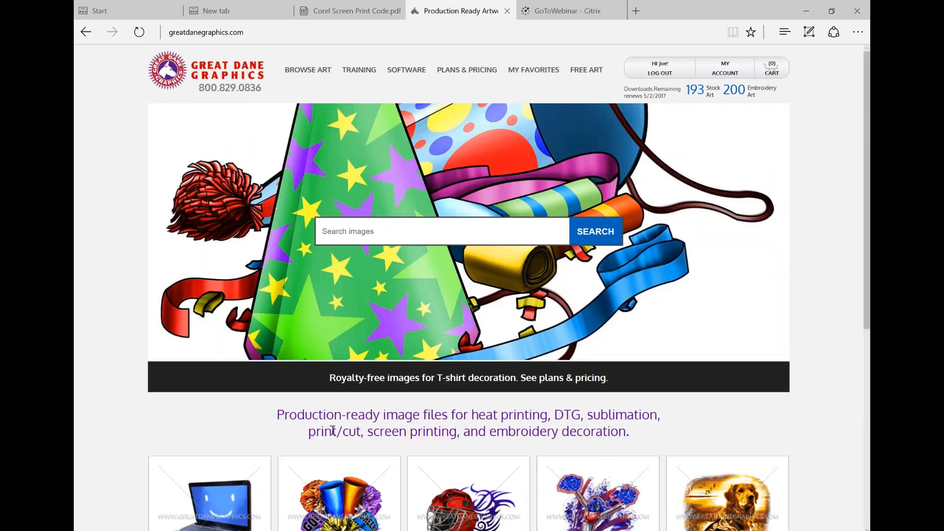
pyautogui.scroll(-3, 333, 431)
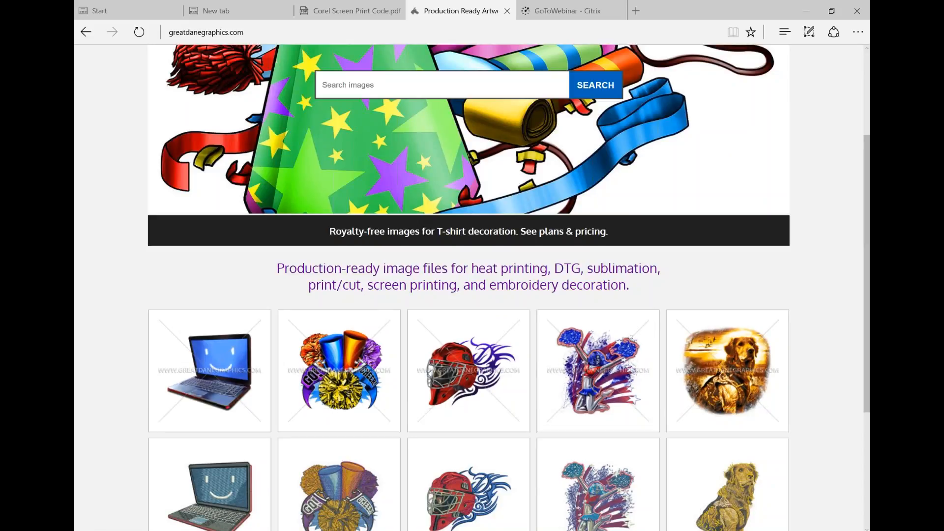
pyautogui.scroll(-3, 340, 295)
pyautogui.scroll(6, 403, 234)
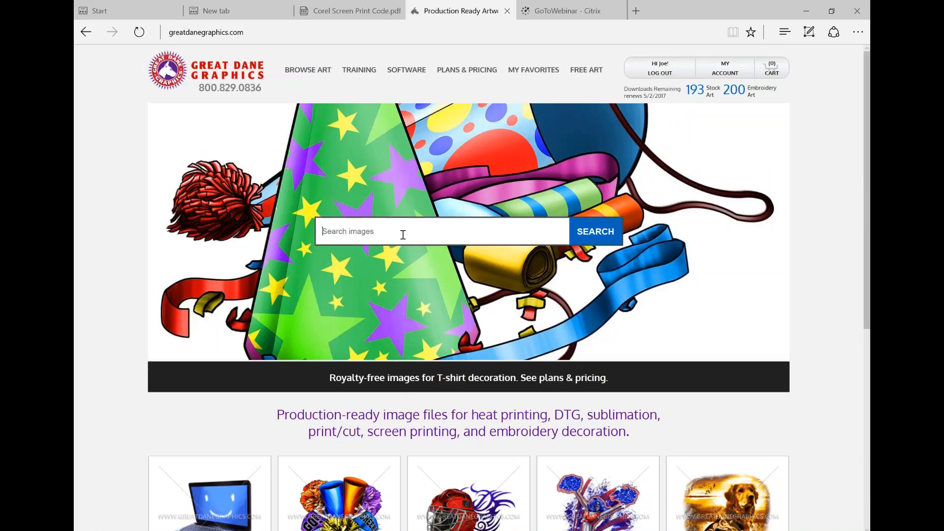
# Search the image library for "tiger" and open the Basketball Tiger stock art
pyautogui.click(403, 235)
pyautogui.write('tiger')
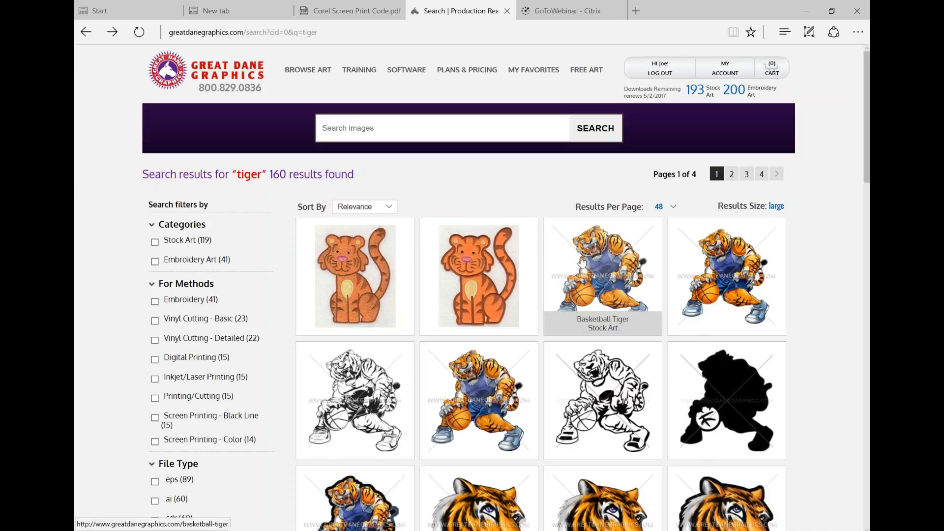
pyautogui.click(603, 275)
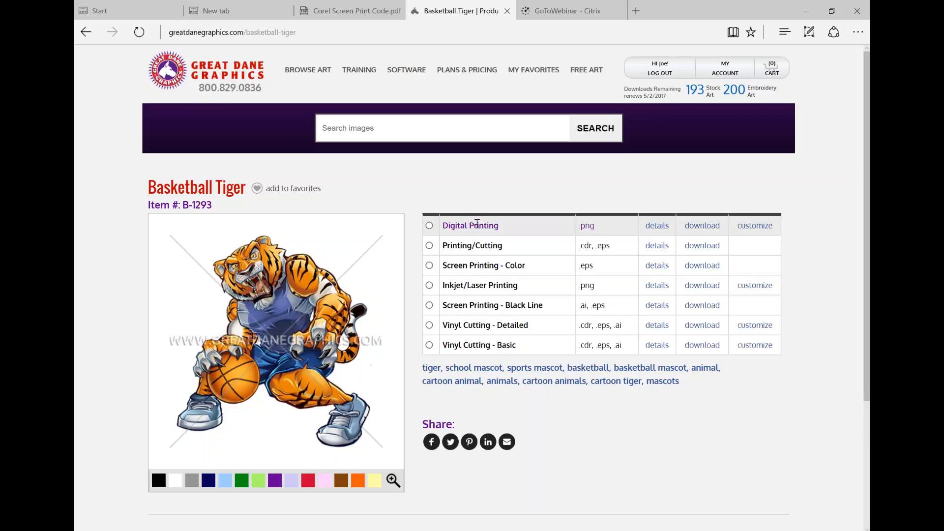
# Preview the Printing/Cutting version of the Basketball Tiger and read its format details
pyautogui.click(477, 247)
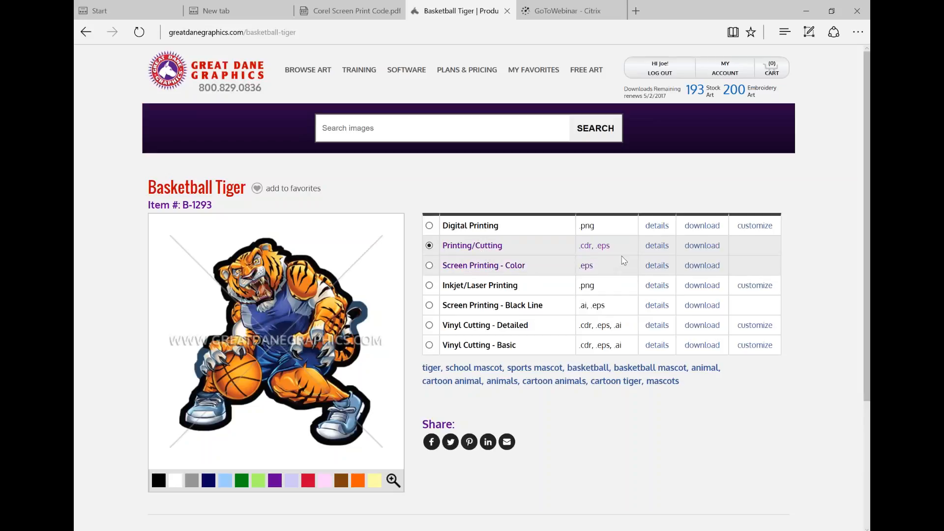
pyautogui.click(656, 246)
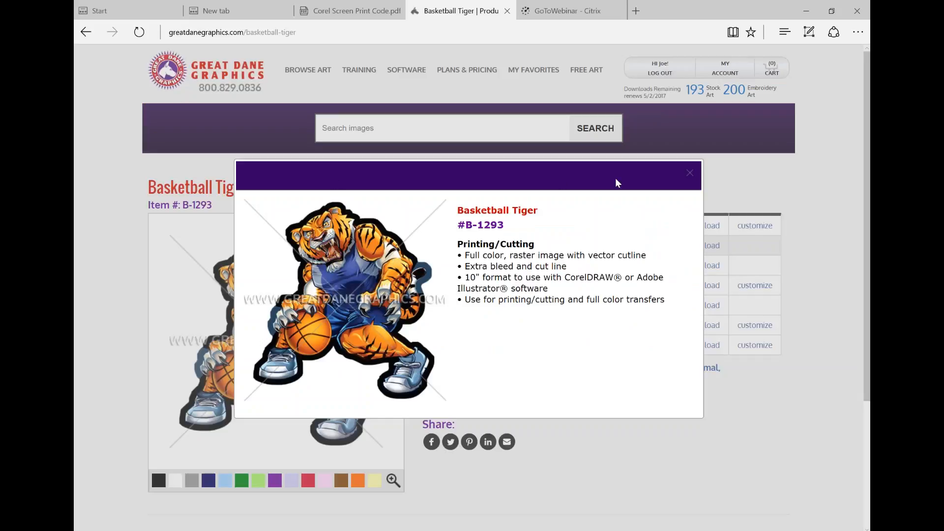
pyautogui.click(690, 176)
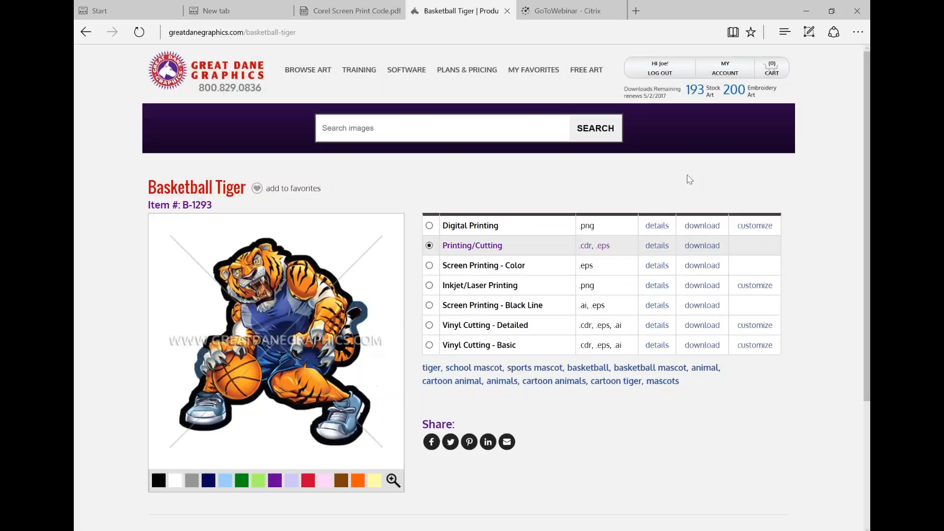
# Preview the Screen Printing - Color version and read its file and color separation details
pyautogui.click(502, 266)
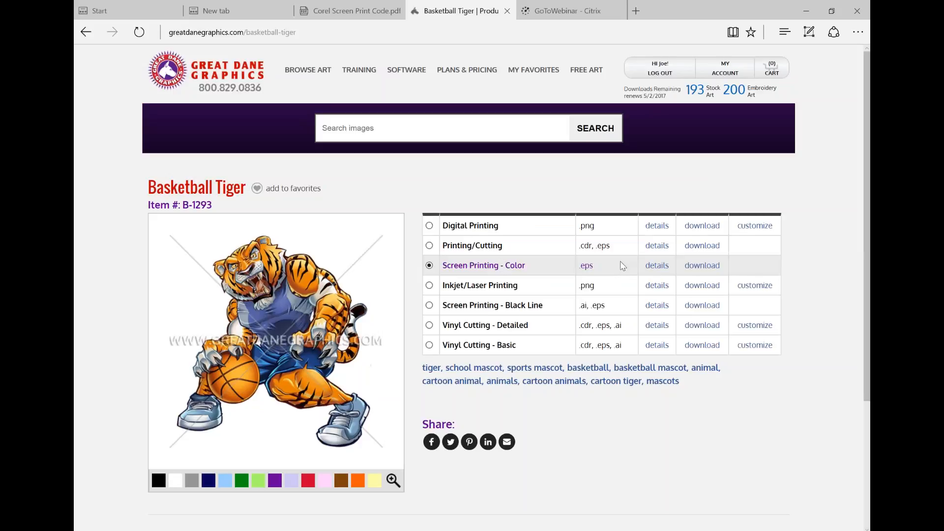
pyautogui.click(657, 266)
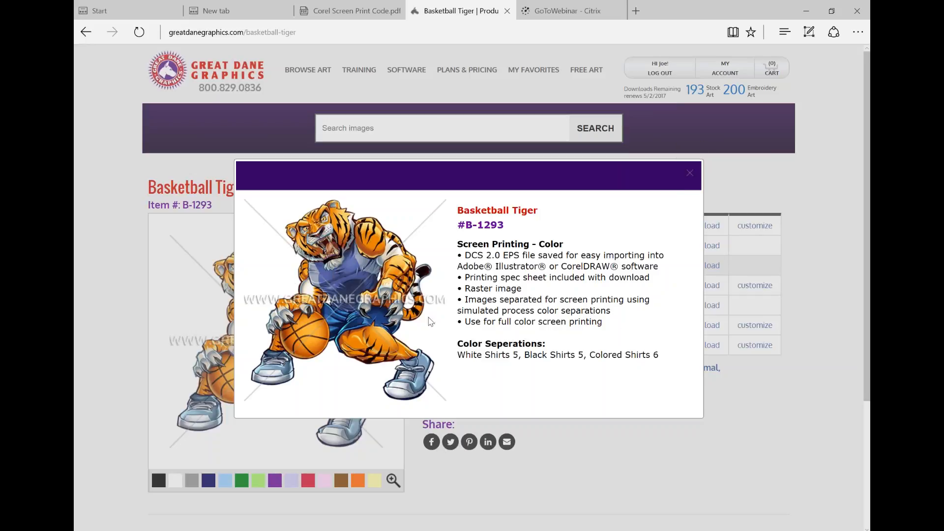
pyautogui.click(690, 173)
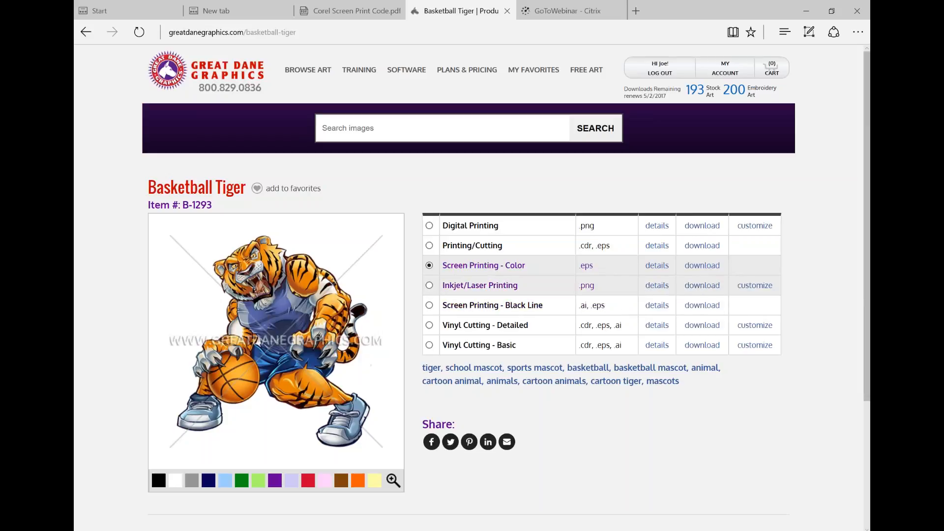
# Preview the Inkjet/Laser Printing and Screen Printing - Black Line versions, and read the Black Line details
pyautogui.click(480, 286)
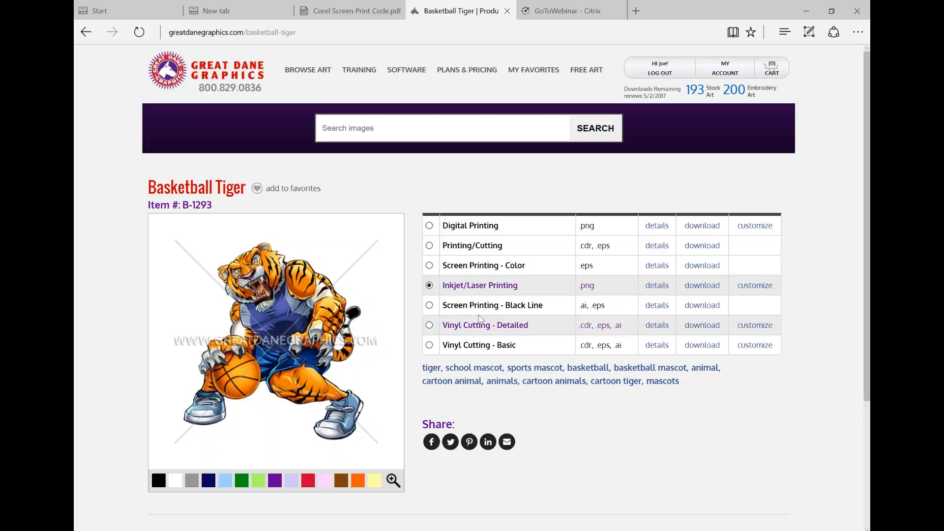
pyautogui.click(514, 307)
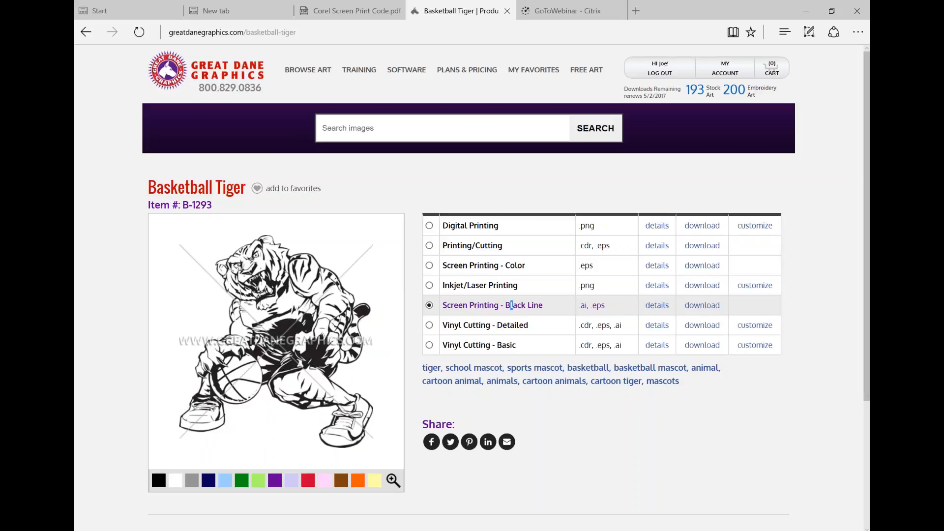
pyautogui.click(652, 306)
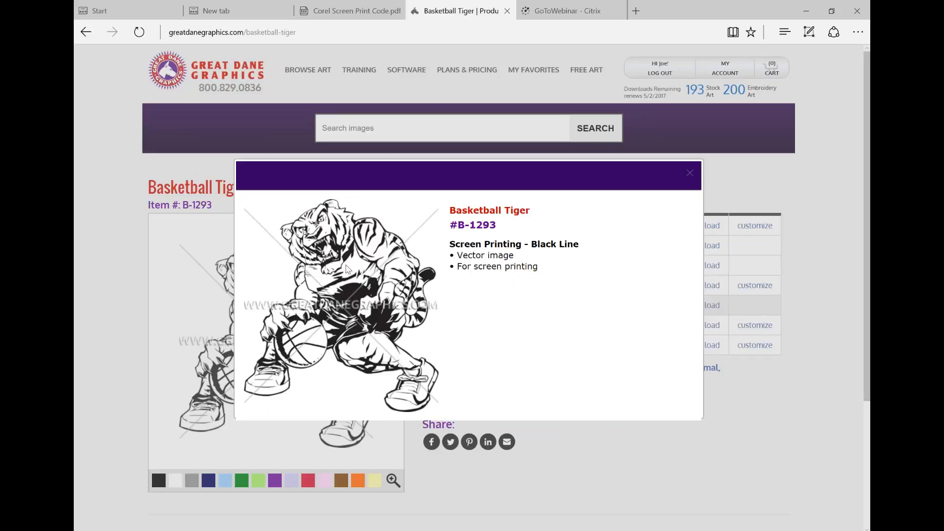
pyautogui.click(690, 173)
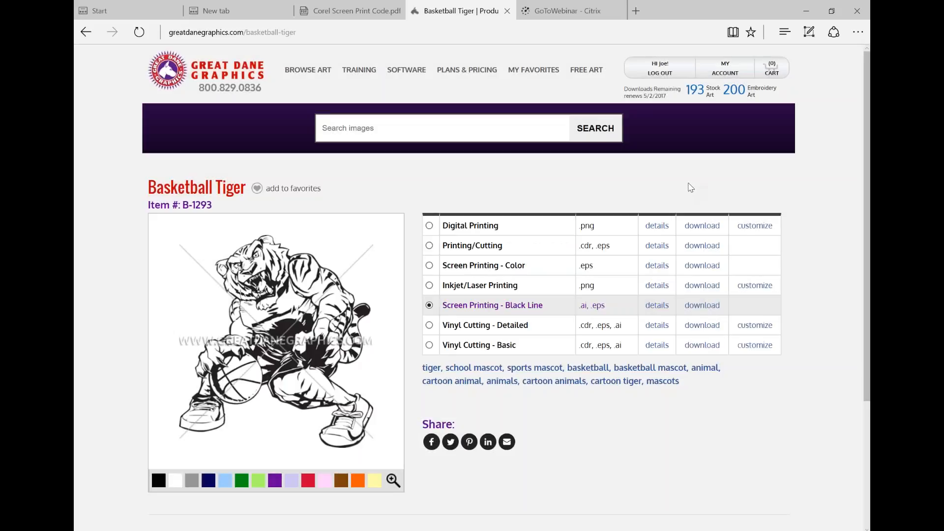
# Compare the Vinyl Cutting - Detailed and Vinyl Cutting - Basic previews with each other and with the Black Line version
pyautogui.click(471, 326)
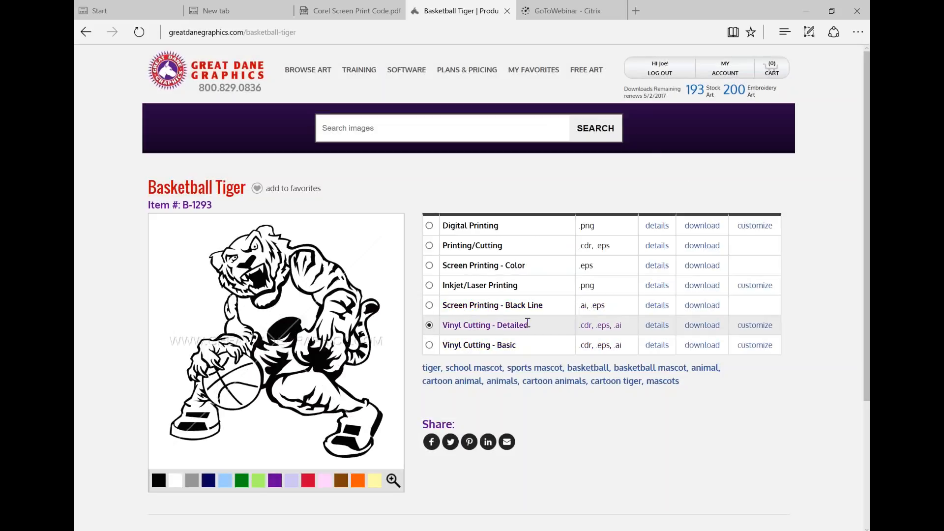
pyautogui.click(504, 346)
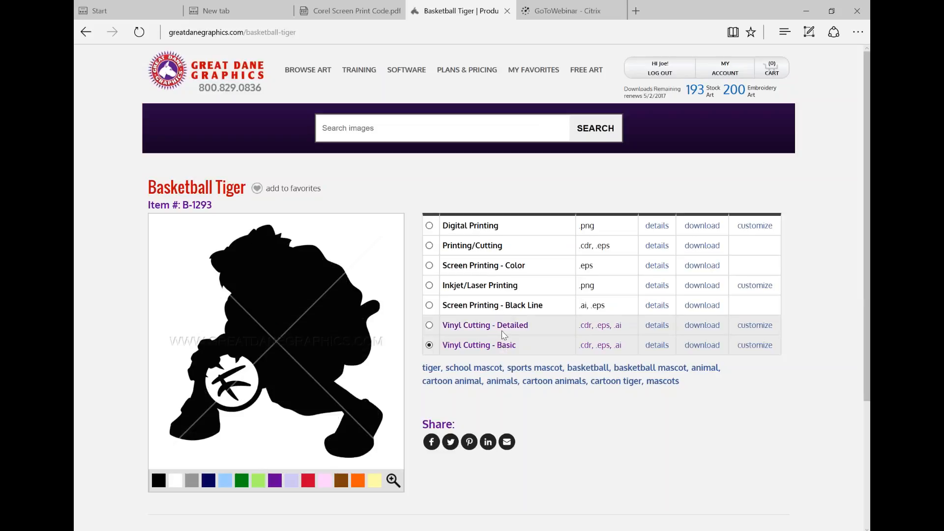
pyautogui.click(504, 324)
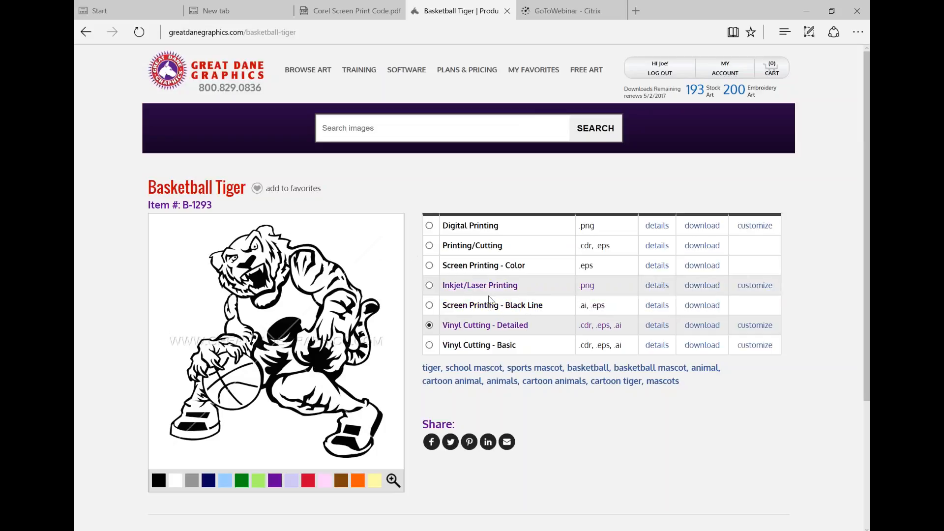
pyautogui.click(483, 344)
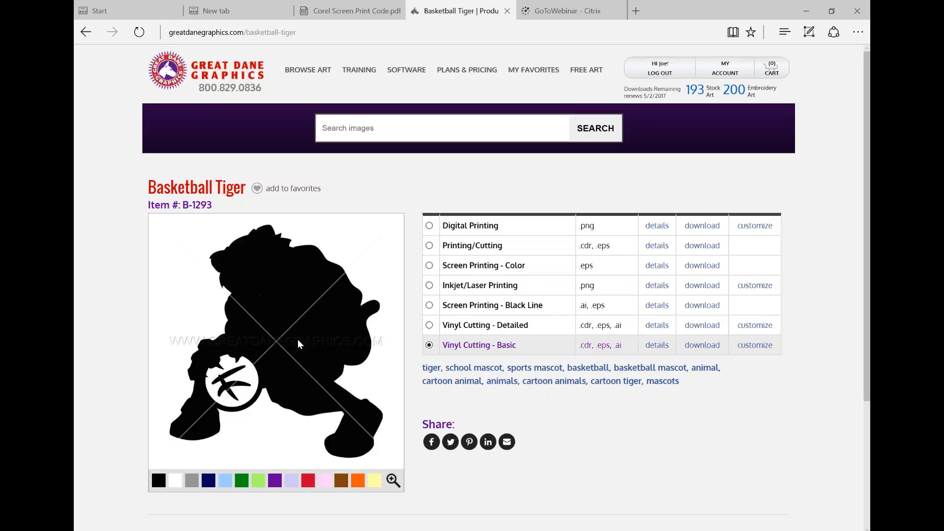
pyautogui.click(478, 328)
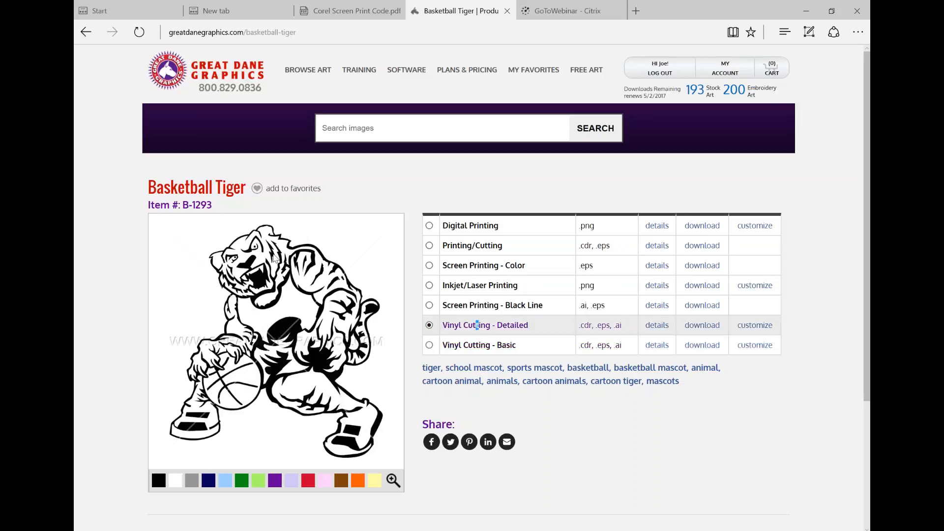
pyautogui.click(498, 305)
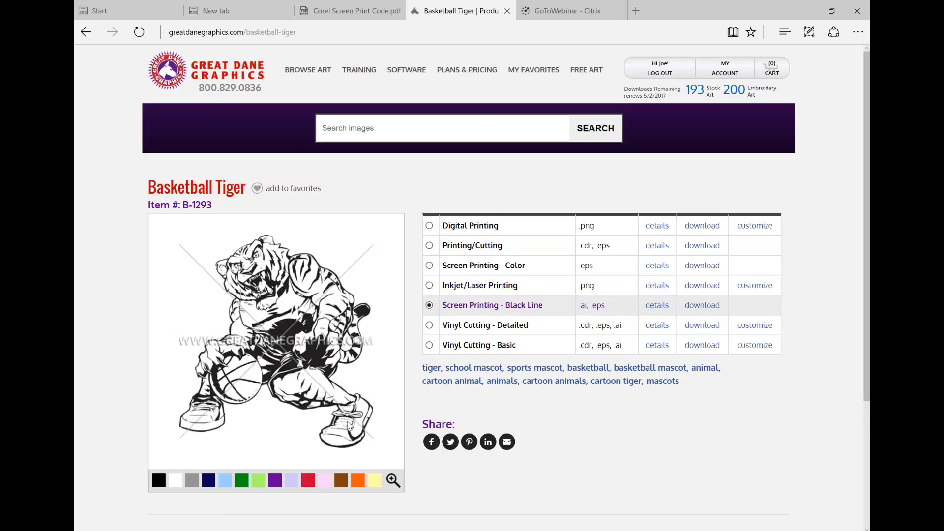
pyautogui.click(482, 326)
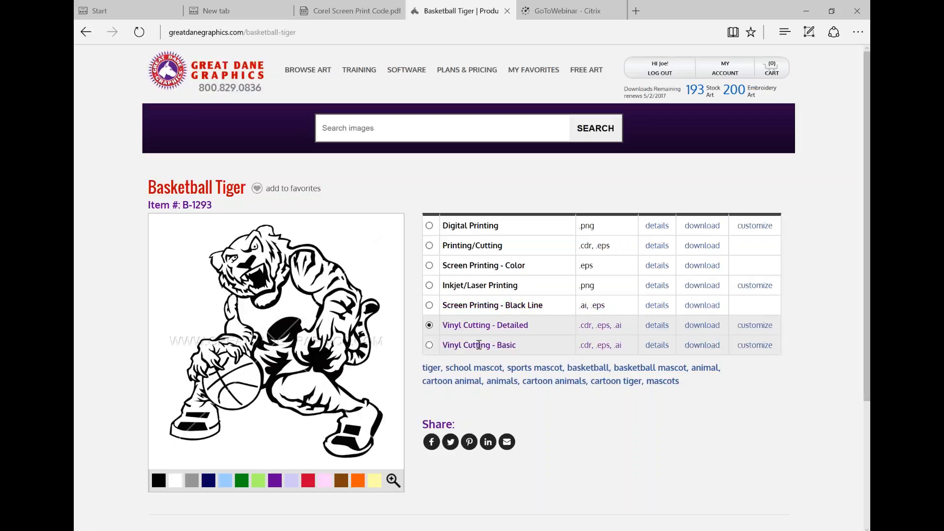
pyautogui.click(484, 344)
pyautogui.click(486, 323)
# Open the Digital Printing version for customizing, shrink the tiger to about 11.10" x 11.10" and move it to the lower middle of the design
pyautogui.click(762, 232)
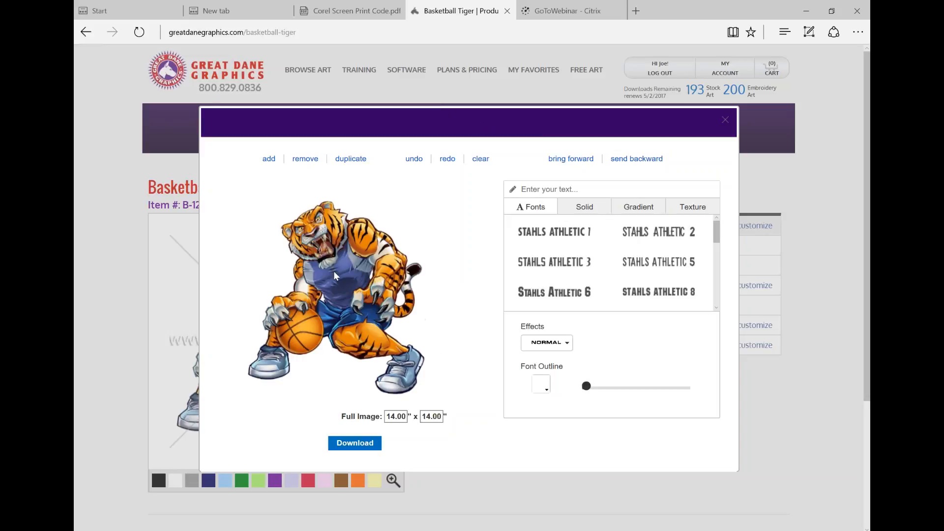
pyautogui.click(364, 260)
pyautogui.moveTo(436, 202); pyautogui.dragTo(393, 242)
pyautogui.moveTo(329, 276); pyautogui.dragTo(367, 264)
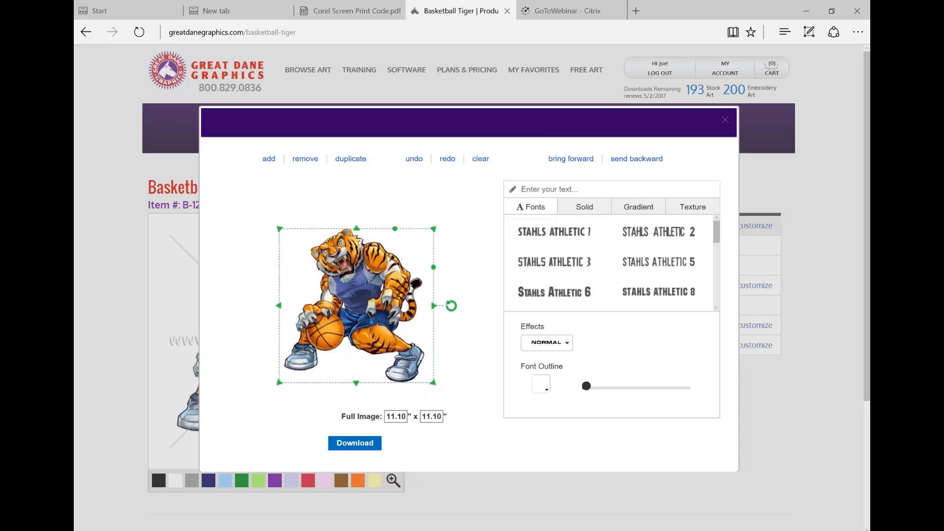
# Add the text BASKETBALL in Stahls Athletic 6, enlarged to about 13.16" x 2.21" and placed above the tiger
pyautogui.write('BASKETBALL')
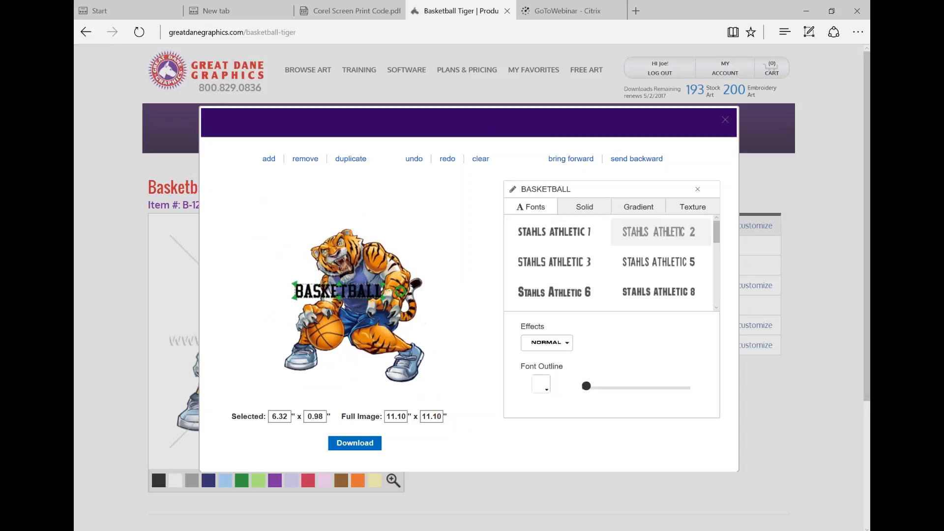
pyautogui.click(554, 292)
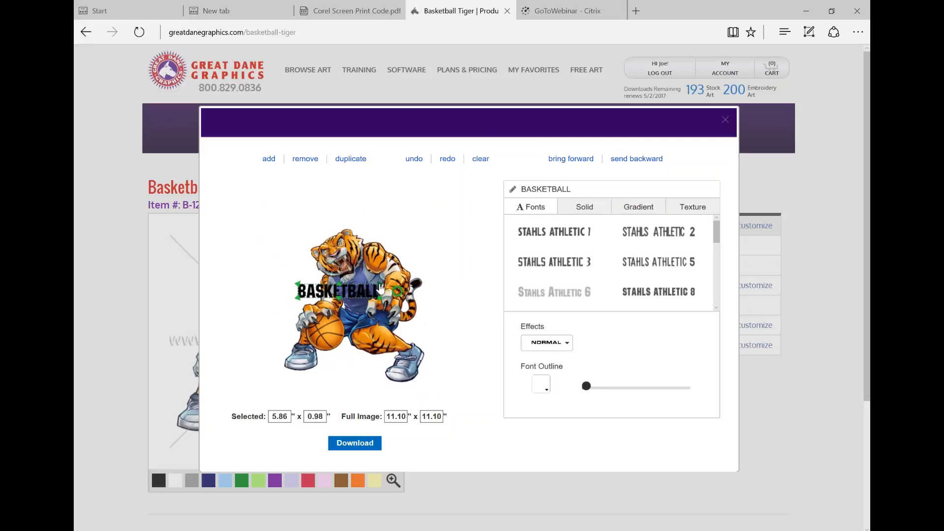
pyautogui.moveTo(381, 288); pyautogui.dragTo(468, 208)
pyautogui.moveTo(430, 283); pyautogui.dragTo(398, 213)
# Color the BASKETBALL text solid dark navy, and look at the gradient fills
pyautogui.click(585, 208)
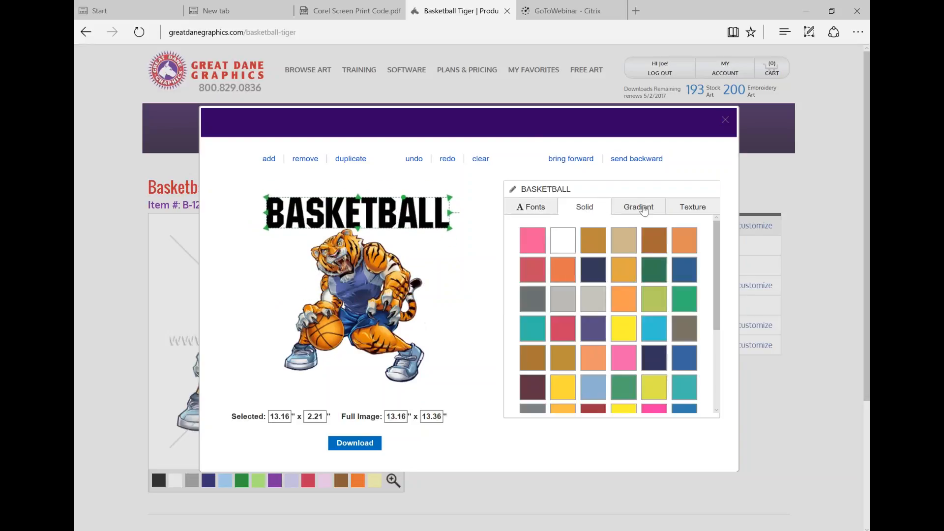
pyautogui.click(593, 270)
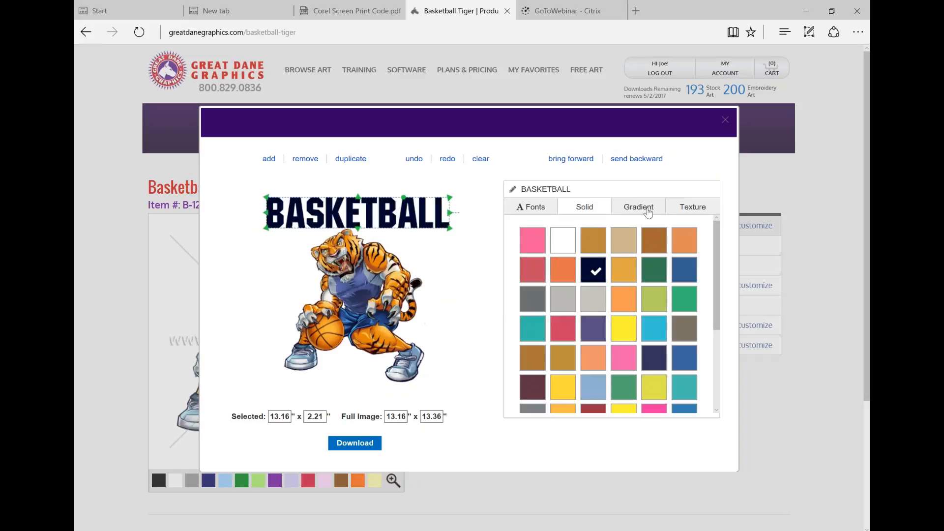
pyautogui.click(638, 207)
pyautogui.click(585, 208)
pyautogui.click(545, 209)
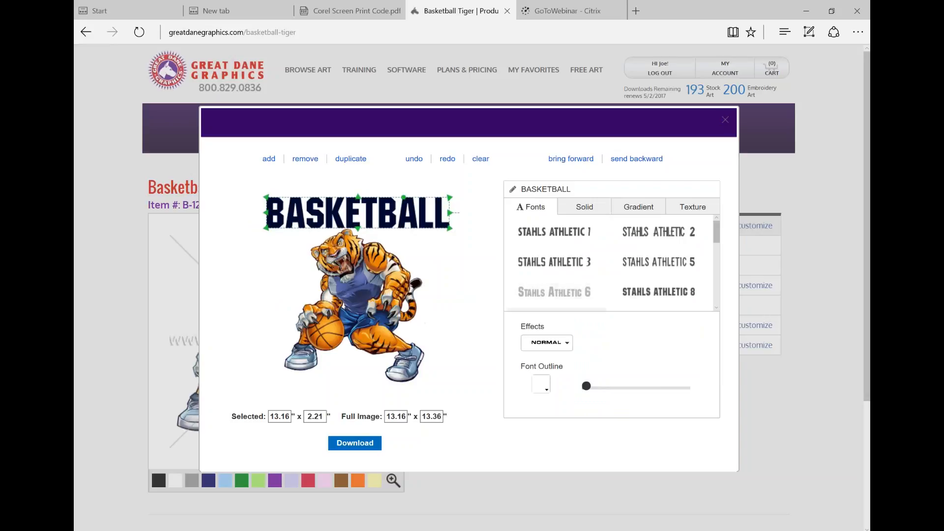
# Apply the upward Vertical Arch effect with a slight curve to the BASKETBALL text and tuck the text behind the tiger's head
pyautogui.click(566, 344)
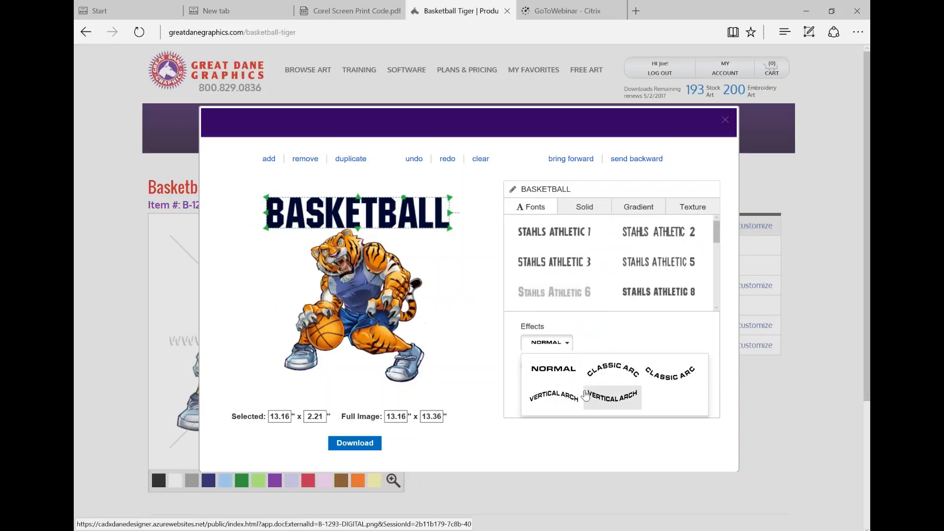
pyautogui.click(553, 396)
pyautogui.moveTo(635, 347); pyautogui.dragTo(598, 348)
pyautogui.moveTo(414, 213)
pyautogui.mouseDown()
pyautogui.moveTo(413, 228)
pyautogui.moveTo(407, 221)
pyautogui.mouseUp()
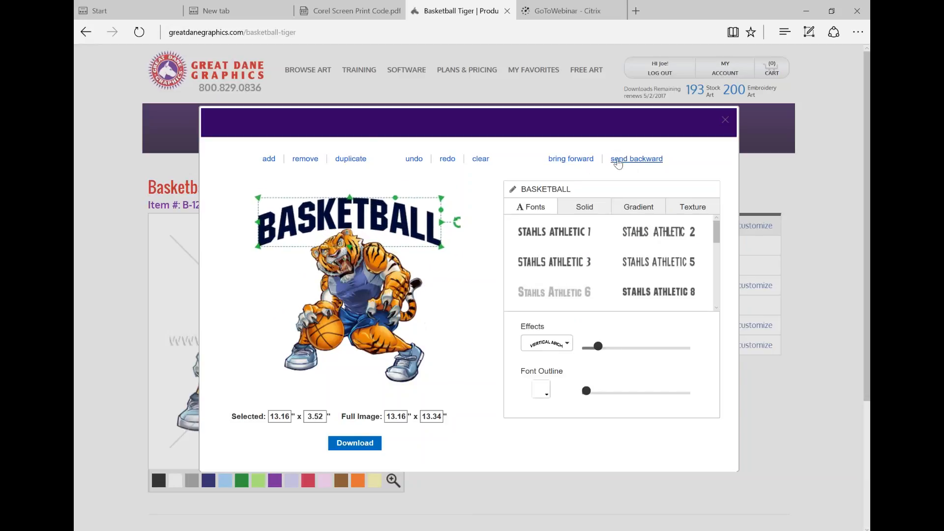
pyautogui.moveTo(409, 224); pyautogui.dragTo(407, 234)
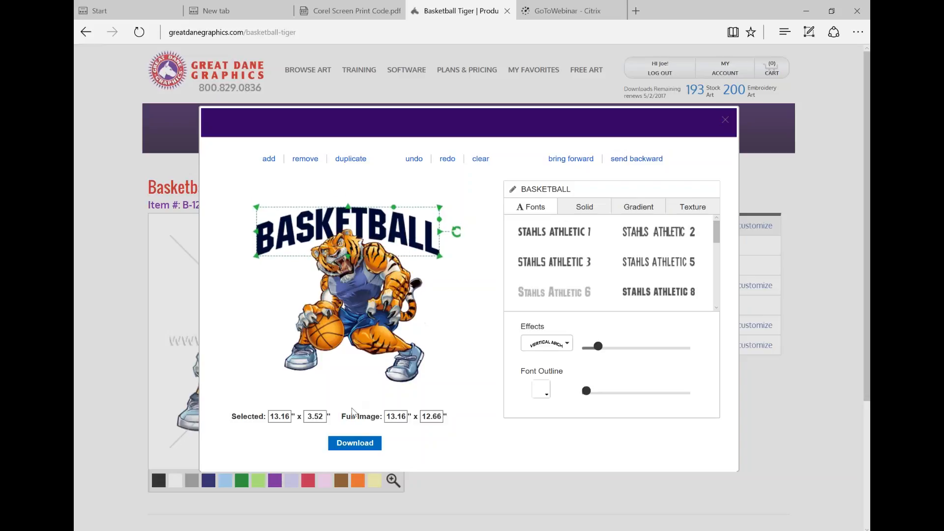
# View the custom design's download formats, nudge the BASKETBALL text slightly to the right, and close the customizer
pyautogui.click(355, 443)
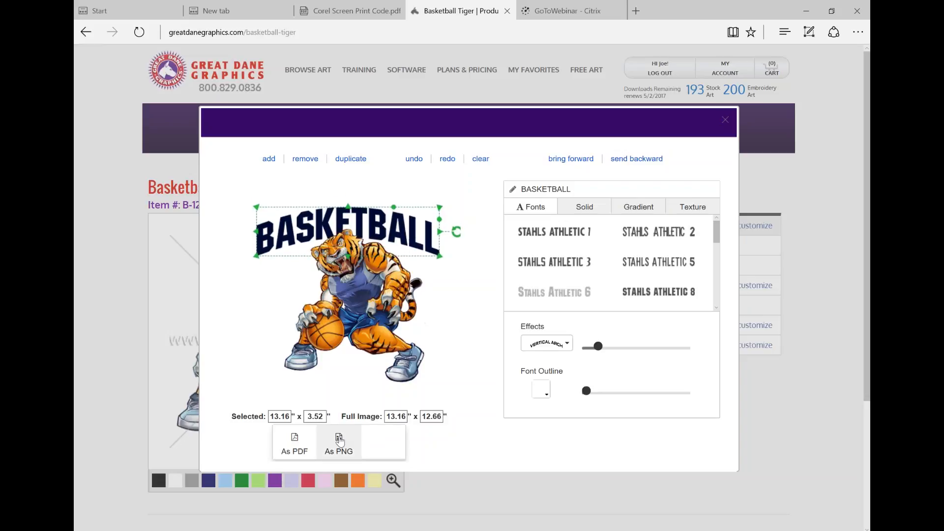
pyautogui.click(393, 318)
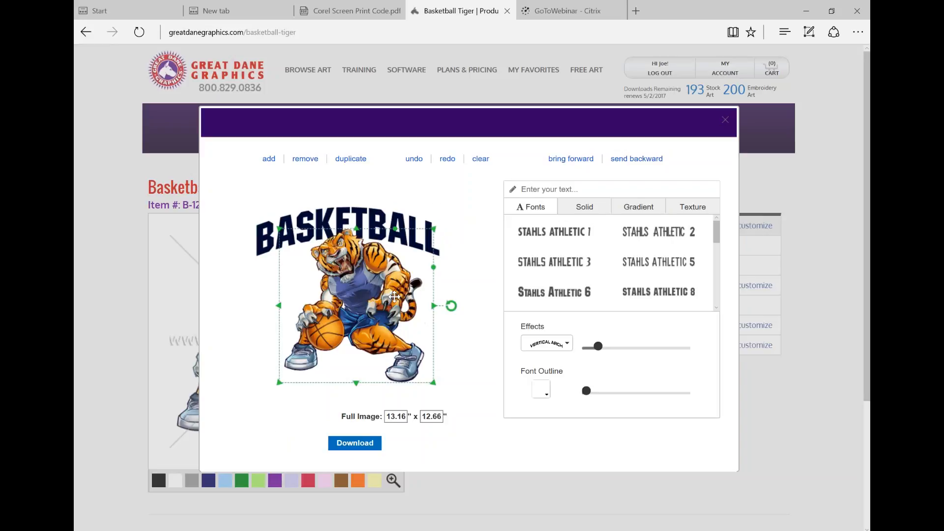
pyautogui.moveTo(369, 211); pyautogui.dragTo(375, 212)
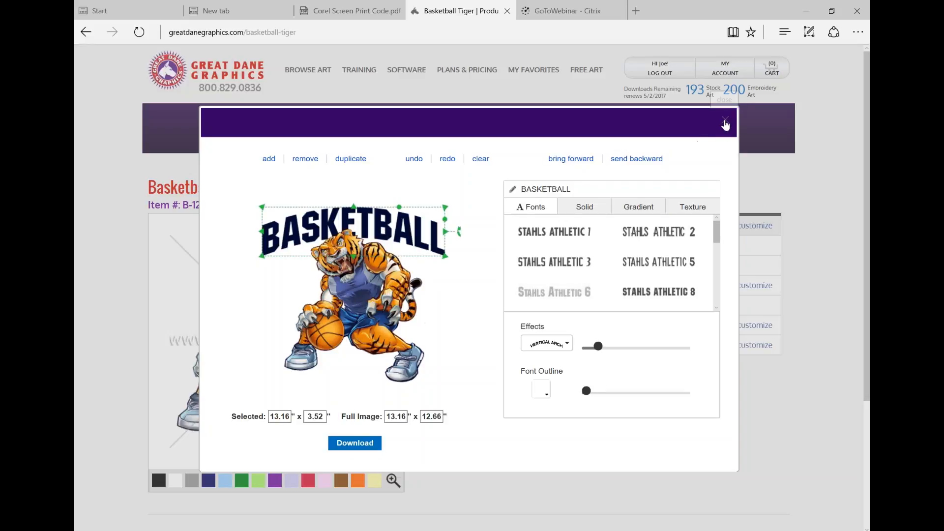
pyautogui.click(725, 123)
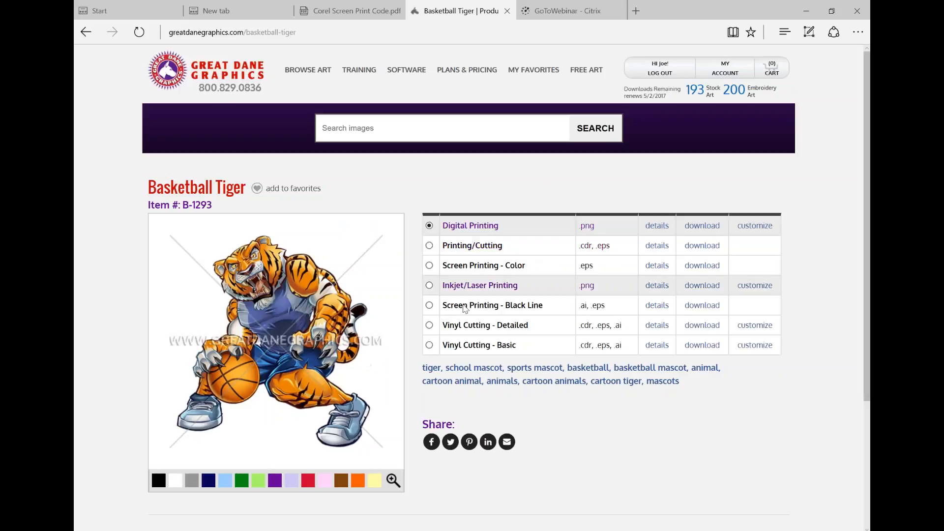
# Search the stock art for football and browse the first results
pyautogui.click(417, 127)
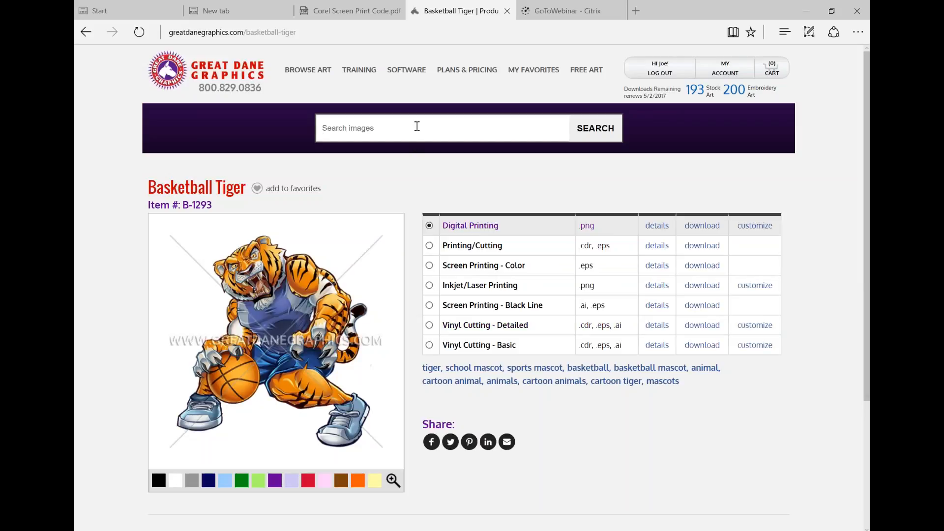
pyautogui.write('football')
pyautogui.press('Return')
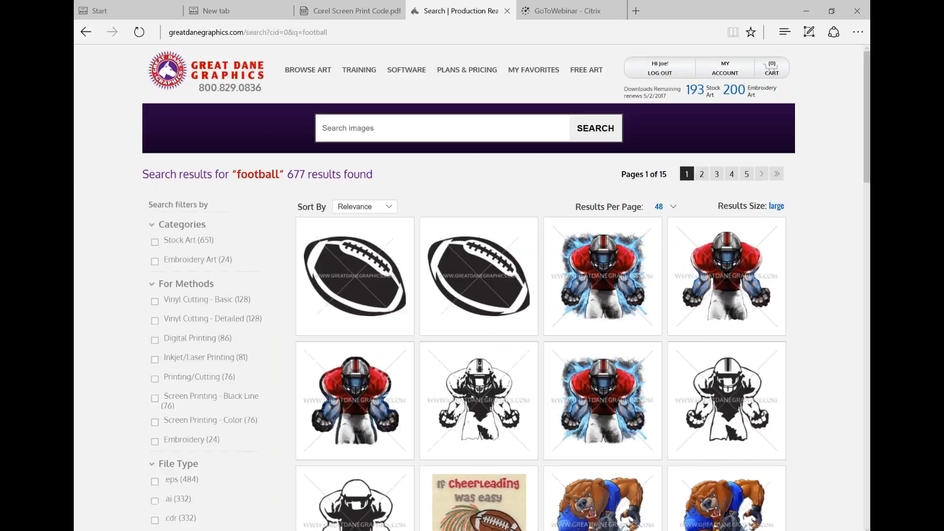
pyautogui.scroll(-2, 353, 261)
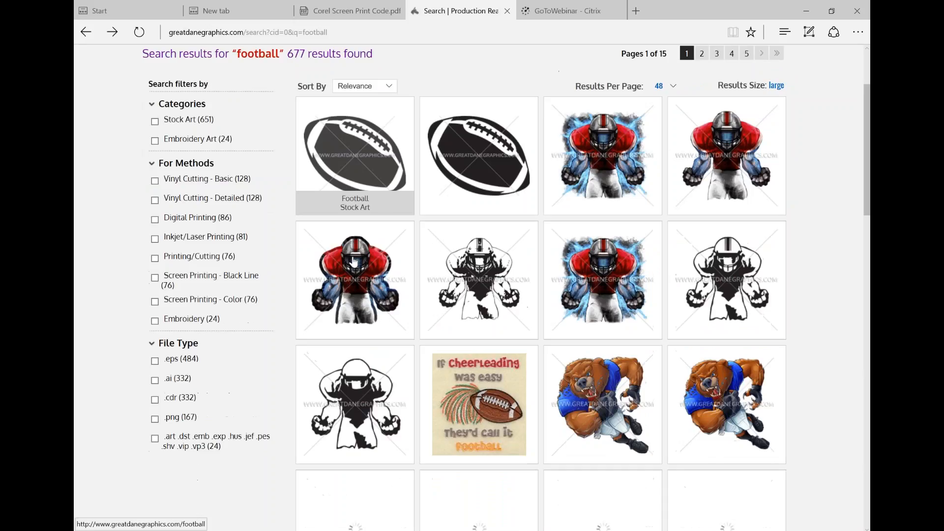
pyautogui.scroll(-2, 353, 261)
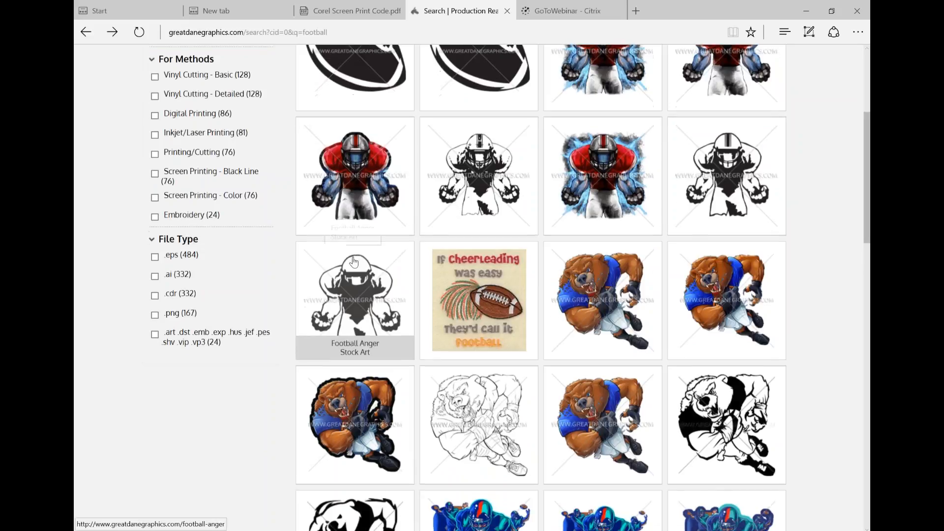
pyautogui.scroll(4, 353, 261)
# Filter the football results to the Digital Printing method and open the Fireball Football stock art
pyautogui.click(197, 338)
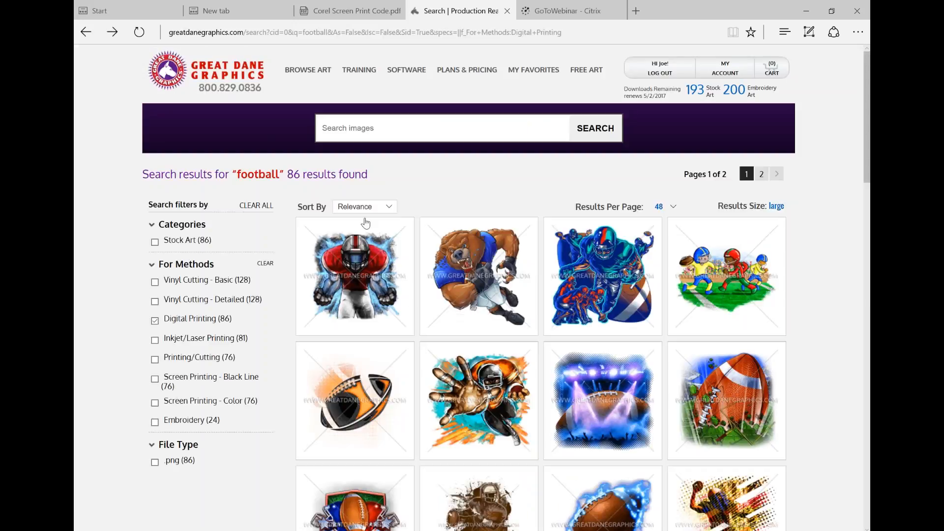
pyautogui.click(87, 34)
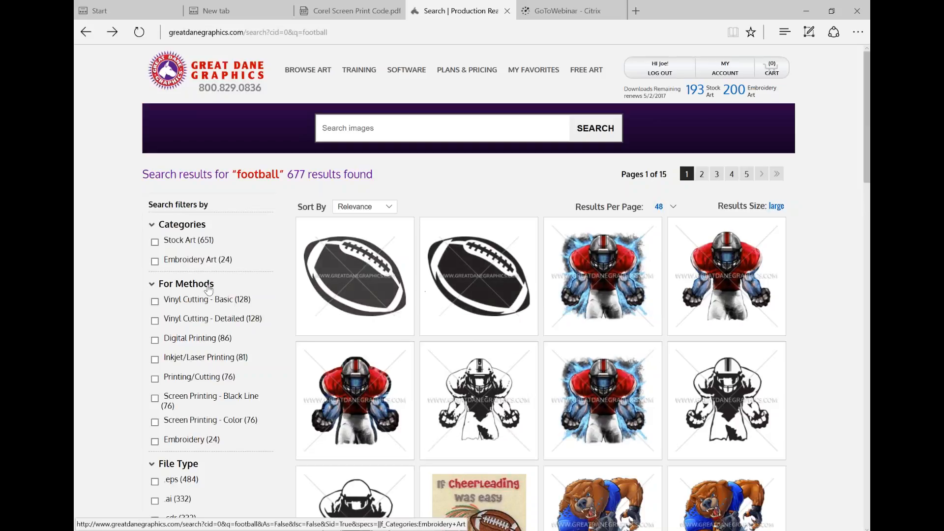
pyautogui.click(185, 340)
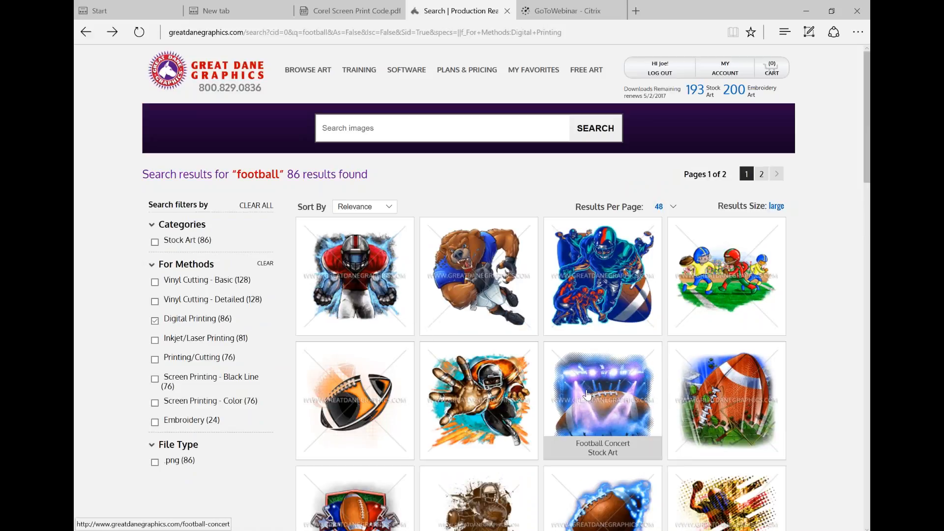
pyautogui.scroll(-1, 587, 395)
pyautogui.scroll(-4, 587, 395)
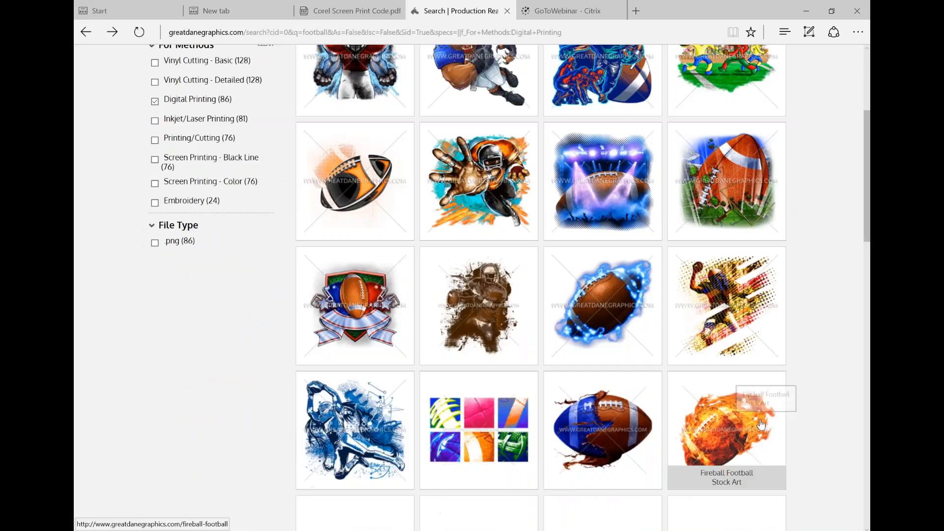
pyautogui.click(731, 417)
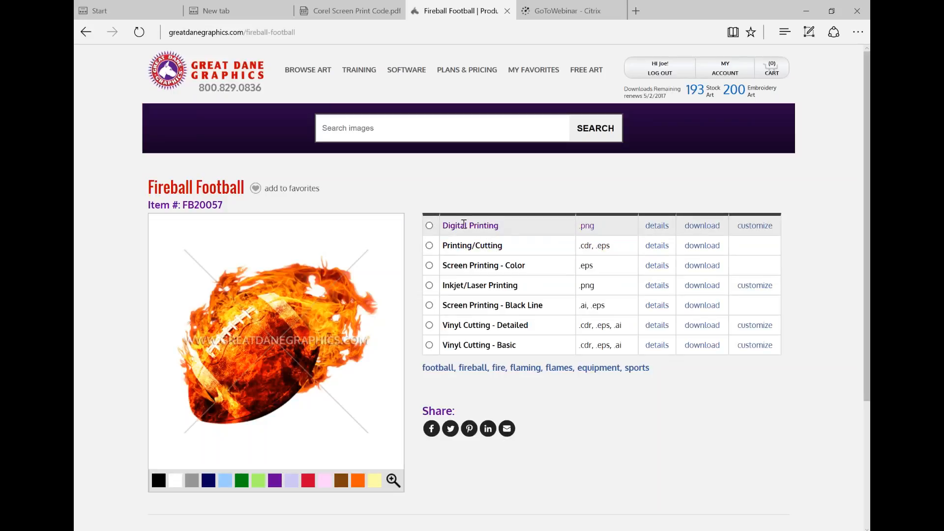
# Download the Digital Printing version of Fireball Football and save it to the Desktop as FB20057-DIGITAL
pyautogui.click(704, 226)
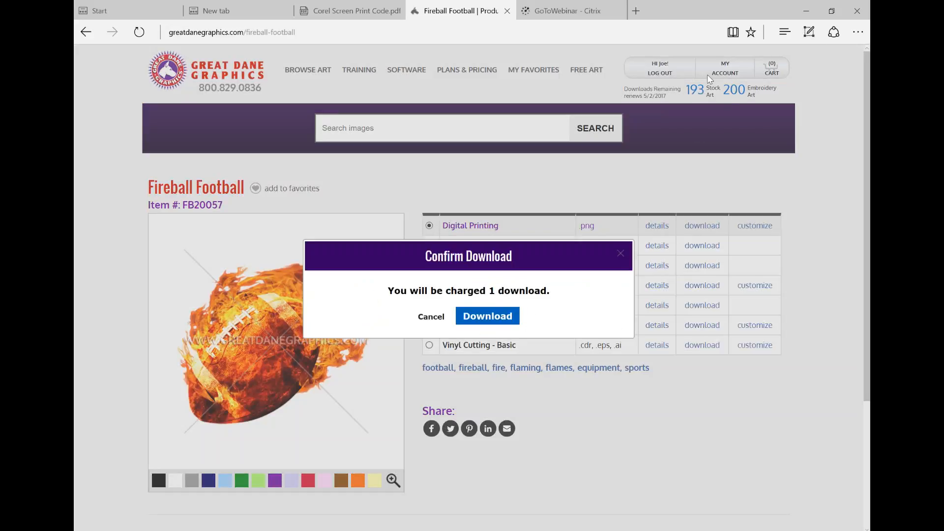
pyautogui.click(491, 318)
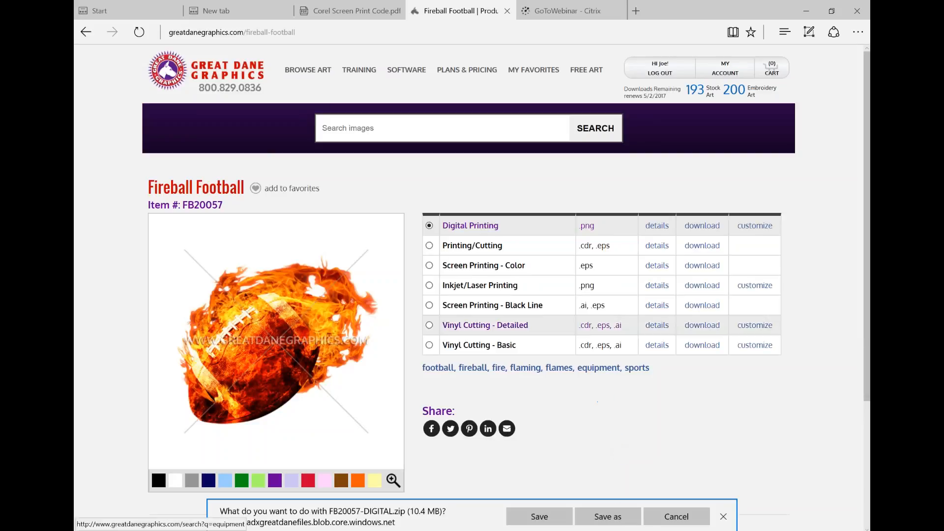
pyautogui.click(610, 517)
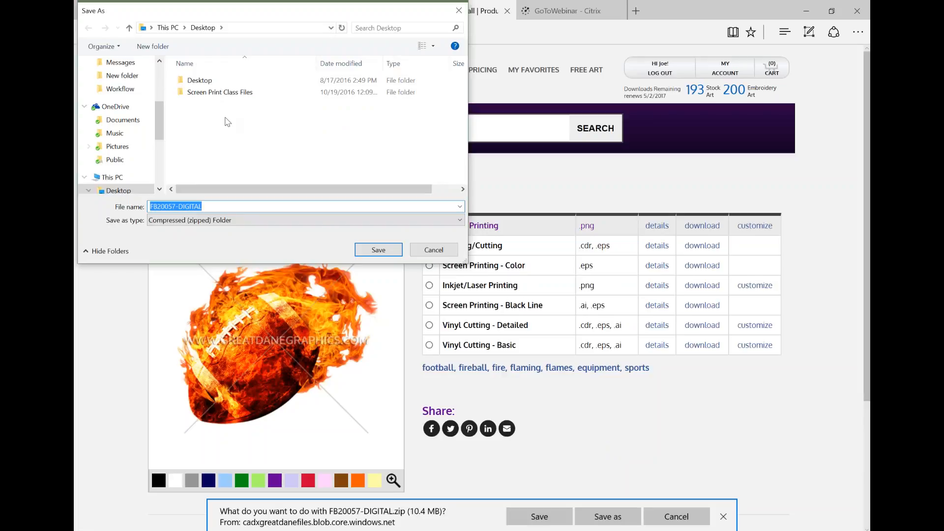
pyautogui.click(395, 252)
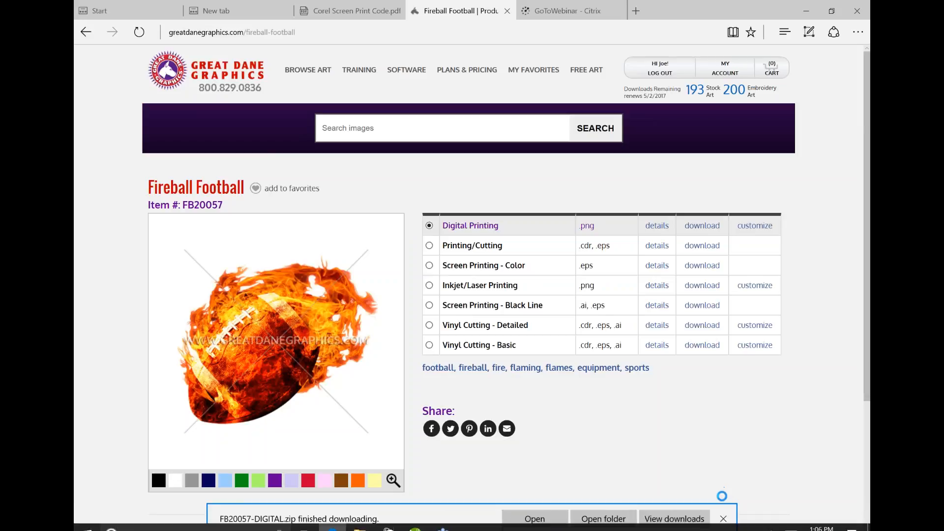
pyautogui.click(723, 519)
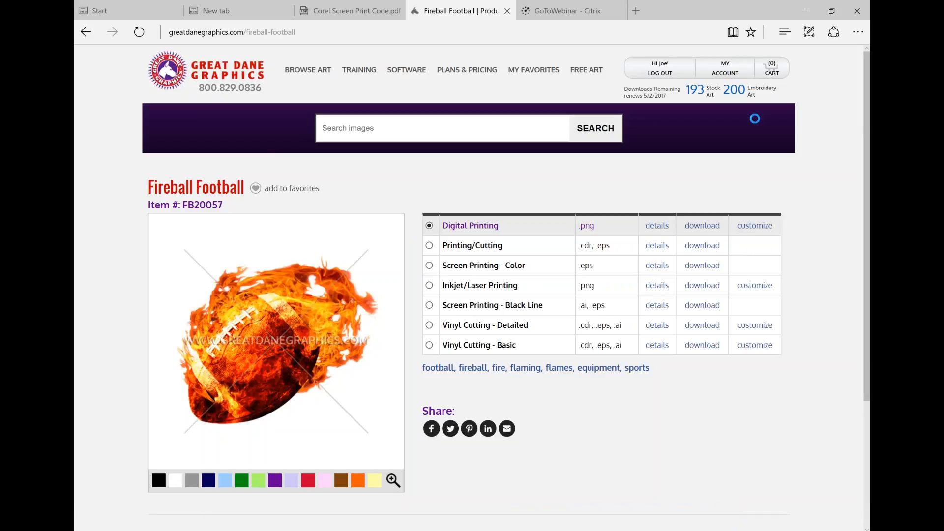
# Minimize the browser and look in the Screen Print Class Files and Downloads folders, then close the folder window
pyautogui.click(807, 15)
pyautogui.doubleClick(99, 249)
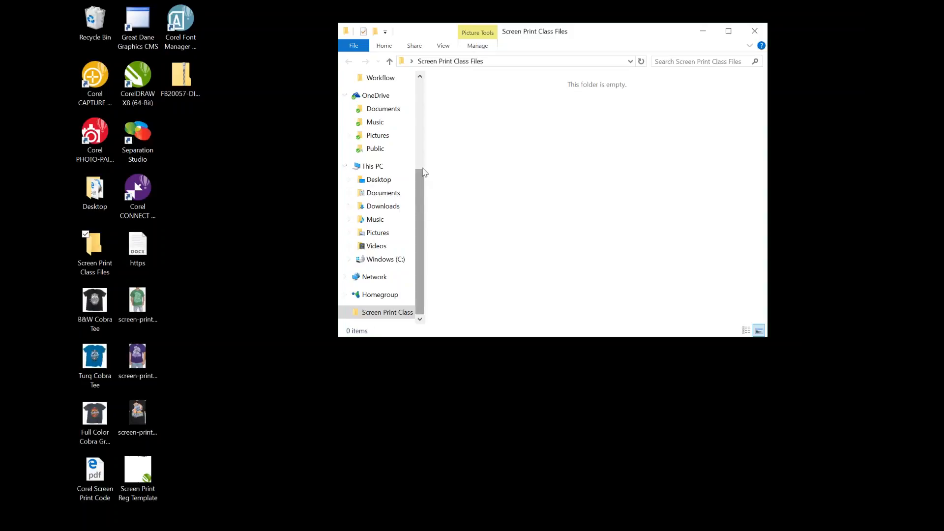
pyautogui.scroll(3, 423, 207)
pyautogui.scroll(2, 412, 117)
pyautogui.click(381, 112)
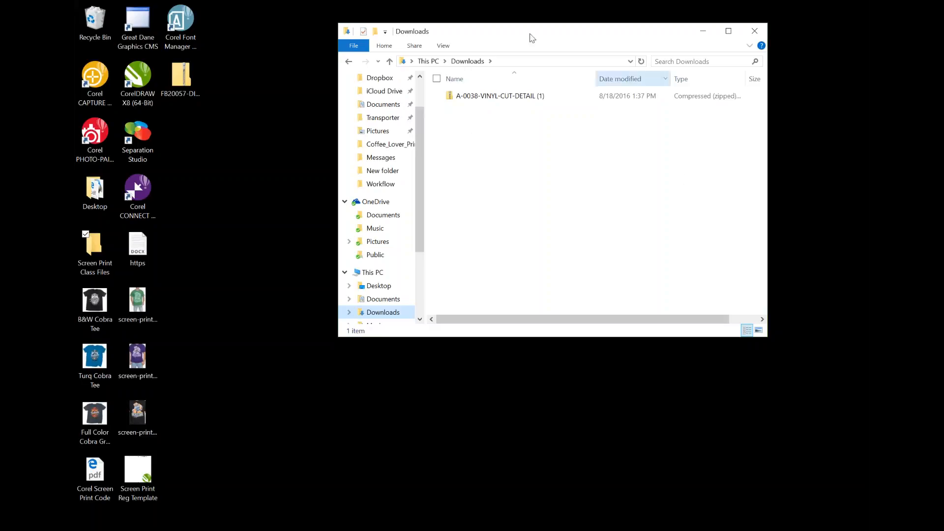
pyautogui.click(755, 30)
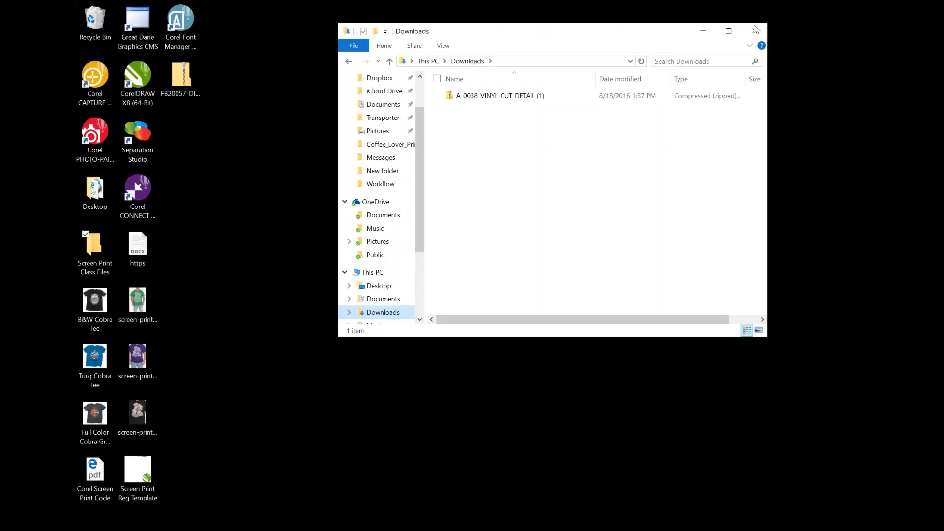
# Switch back to the browser, view the Corel Screen Print Code PDF, and return to the Fireball Football page
pyautogui.moveTo(443, 528)
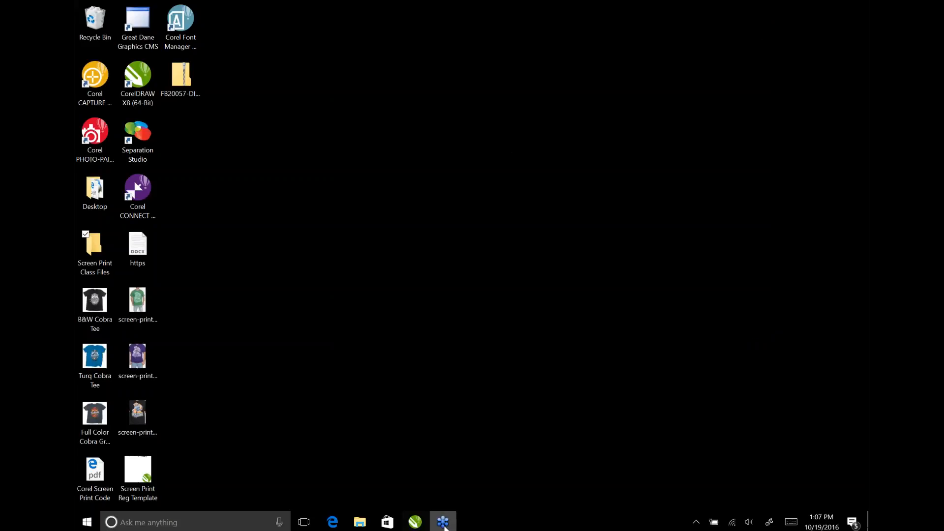
pyautogui.click(333, 523)
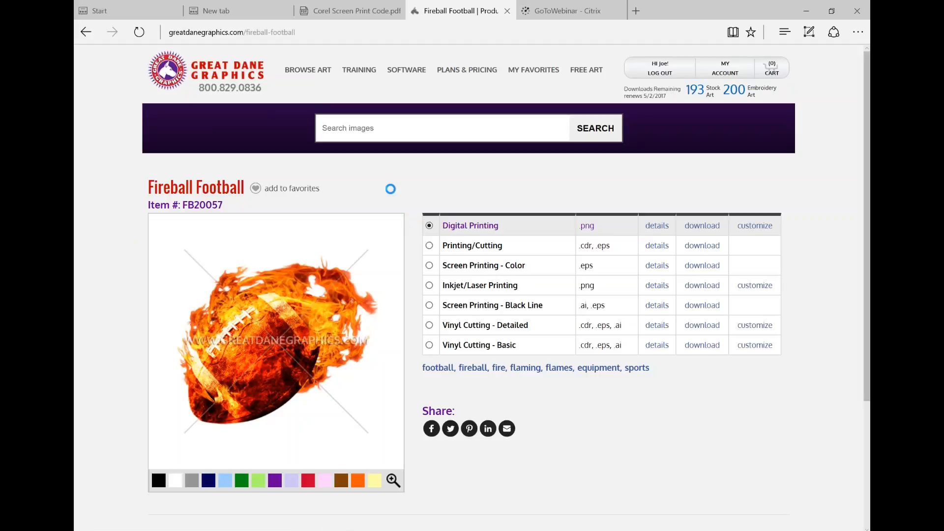
pyautogui.click(353, 12)
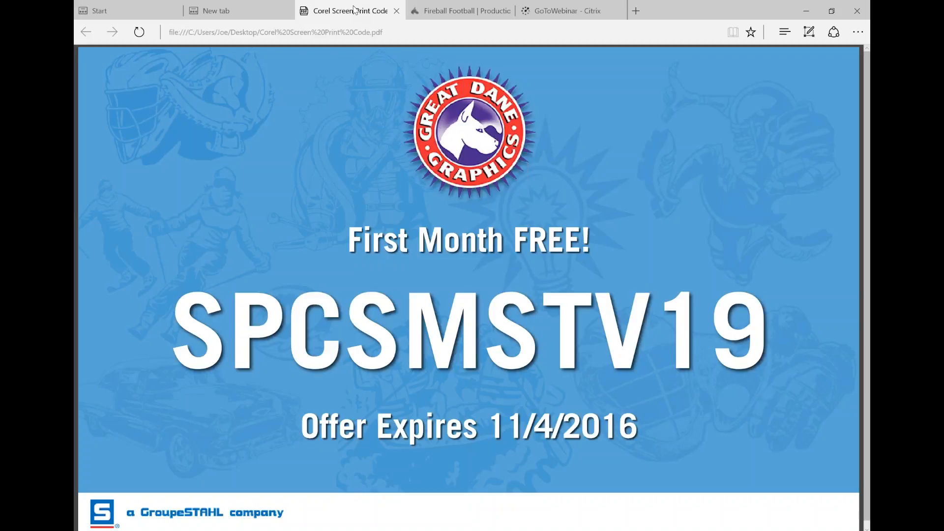
pyautogui.click(451, 11)
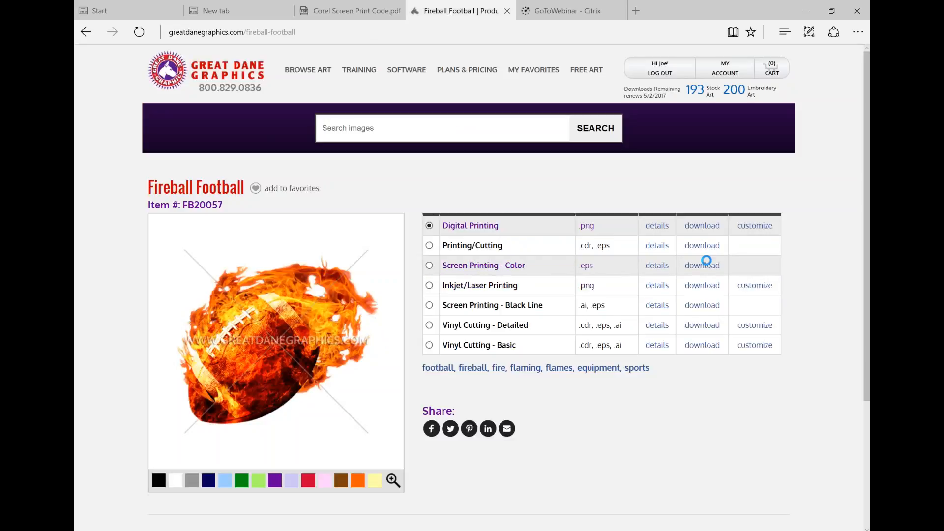
# Download the Screen Printing - Color version of Fireball Football and save it to the Desktop as FB20057-SCREEN-PRINT
pyautogui.click(705, 267)
pyautogui.click(492, 320)
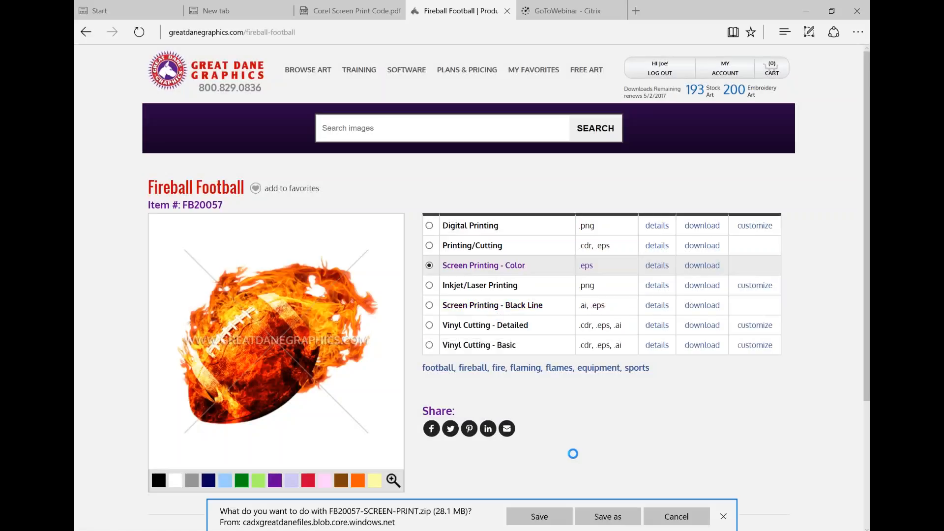
pyautogui.click(608, 515)
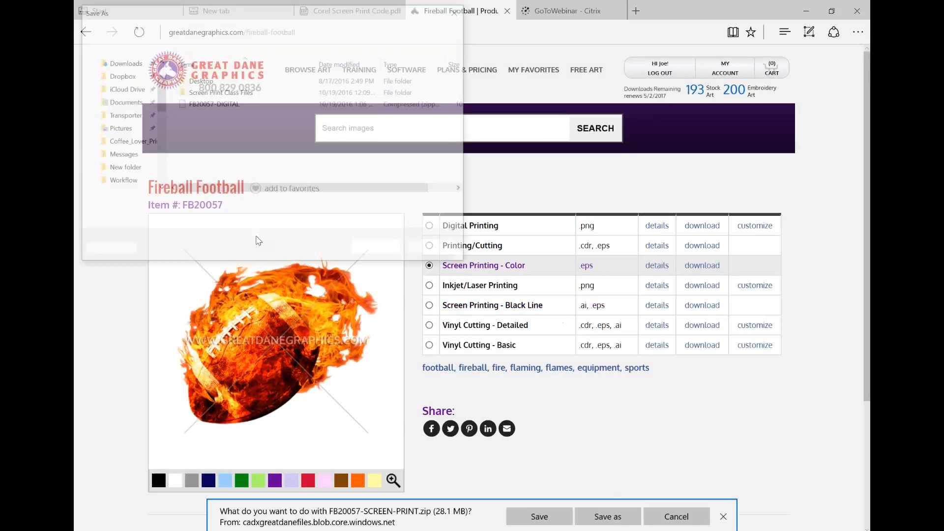
pyautogui.click(388, 249)
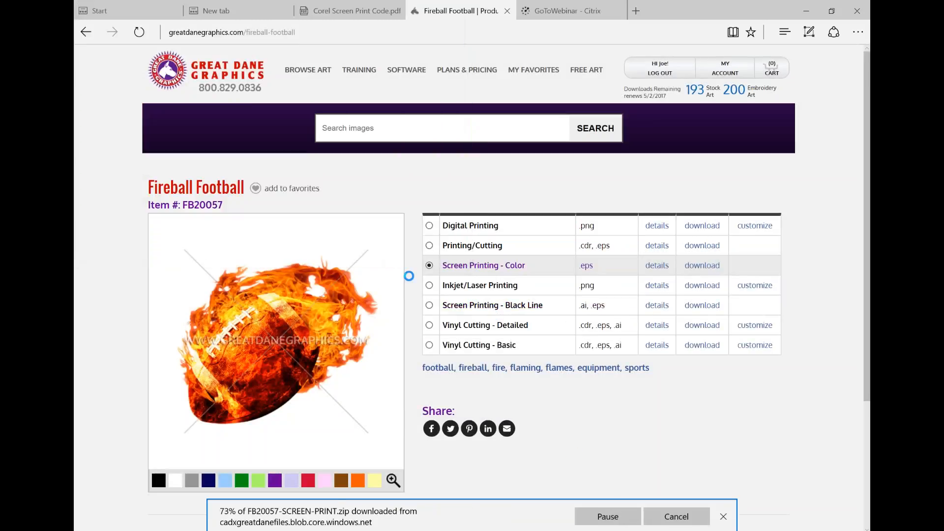
pyautogui.click(723, 516)
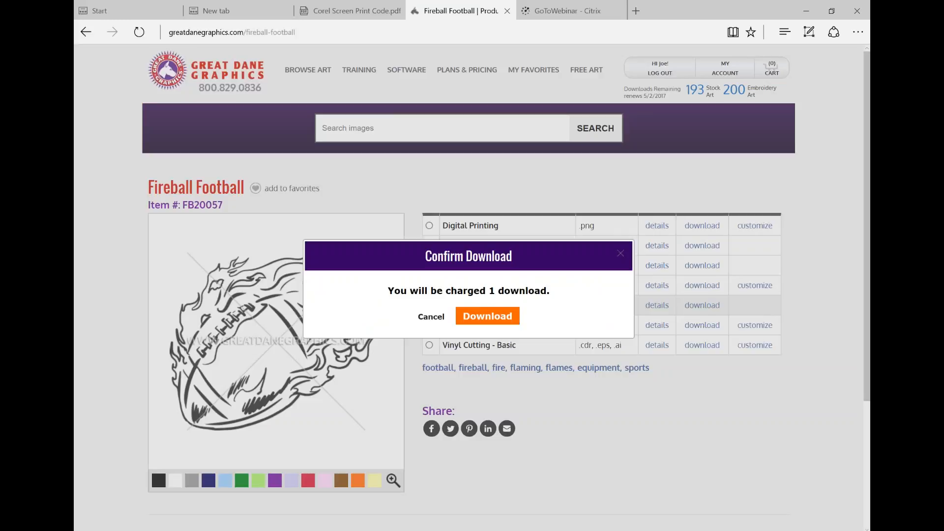
# Download the Screen Printing - Black Line version of Fireball Football and save it to the Desktop as FB20057-SCREEN-PRINT-LINE
pyautogui.click(489, 319)
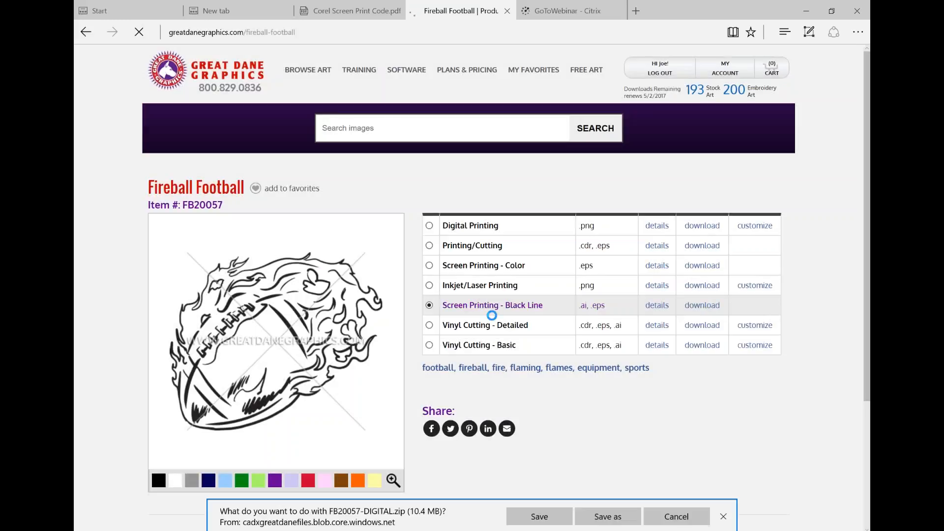
pyautogui.click(617, 519)
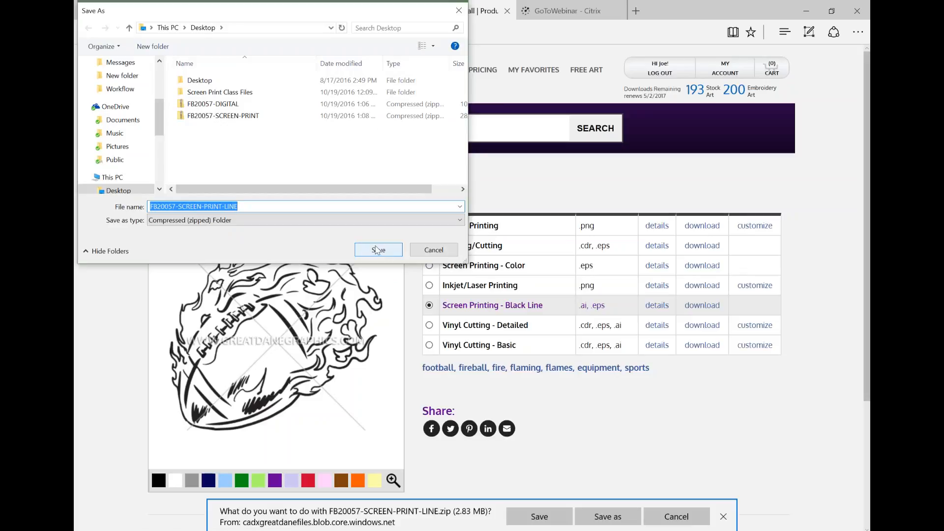
pyautogui.click(378, 250)
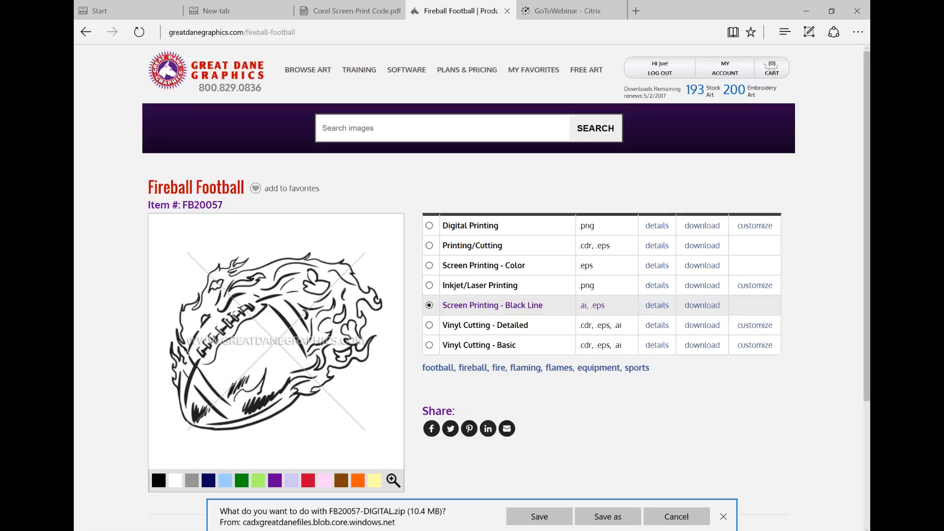
# Cancel the repeated FB20057-DIGITAL download and dismiss the remaining download notice
pyautogui.click(619, 520)
pyautogui.click(435, 251)
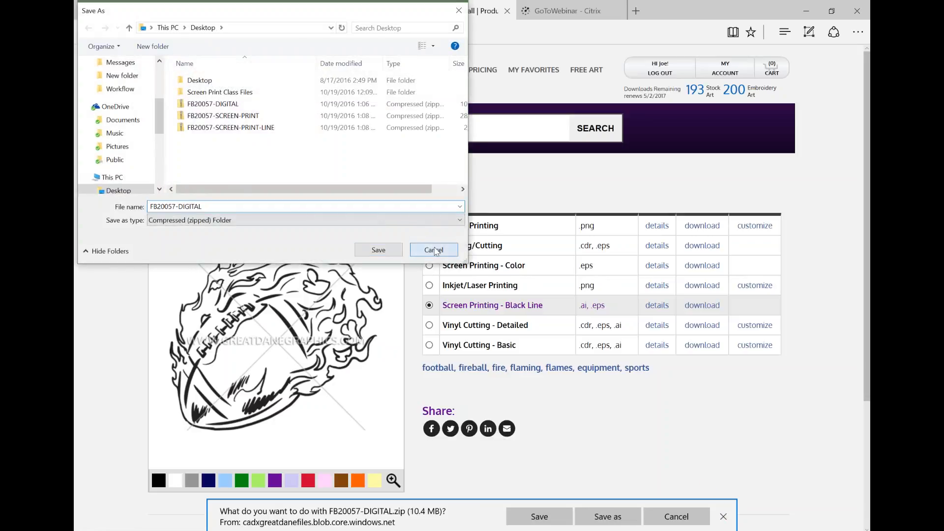
pyautogui.click(705, 515)
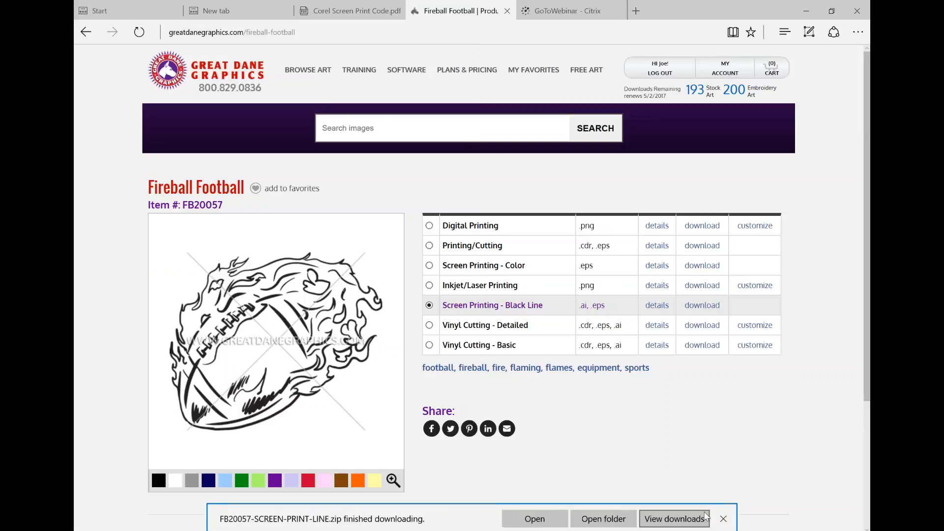
pyautogui.click(723, 519)
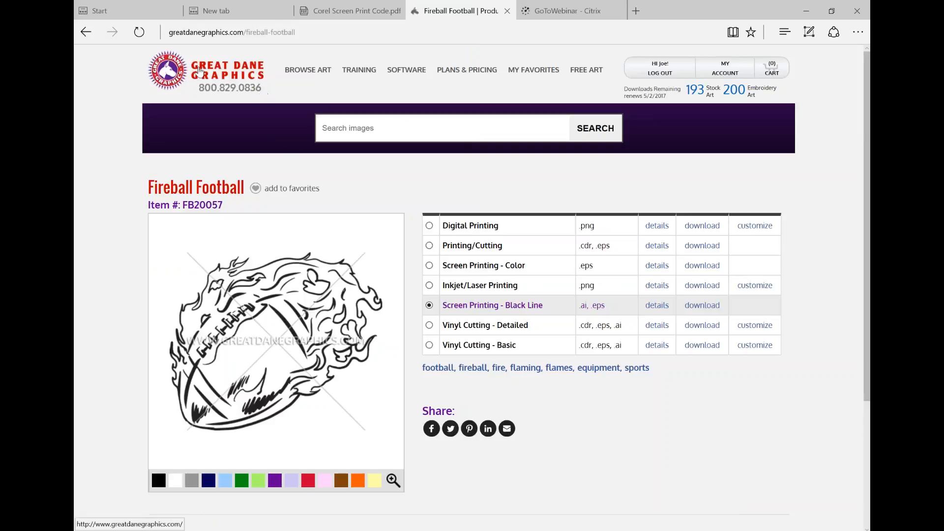
# View the Football Crest page from the football search results, and return to the results
pyautogui.click(87, 33)
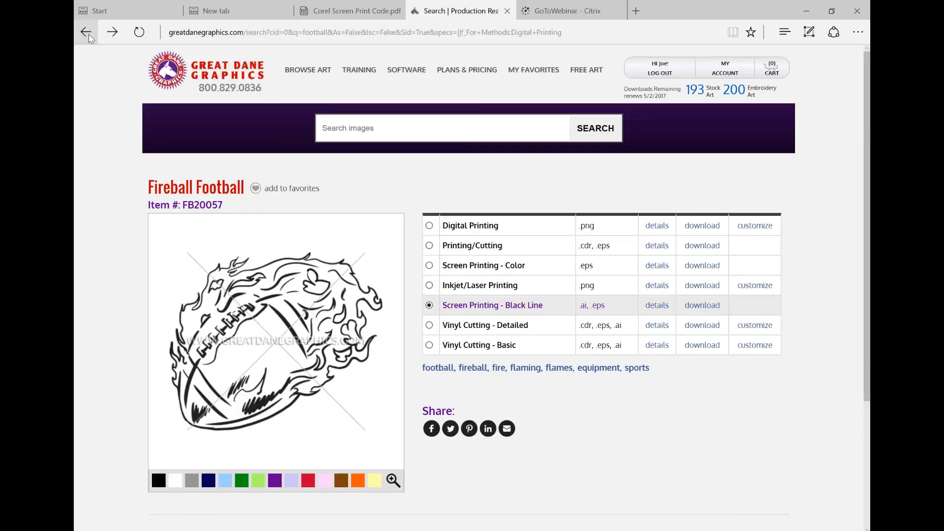
pyautogui.scroll(-4, 350, 304)
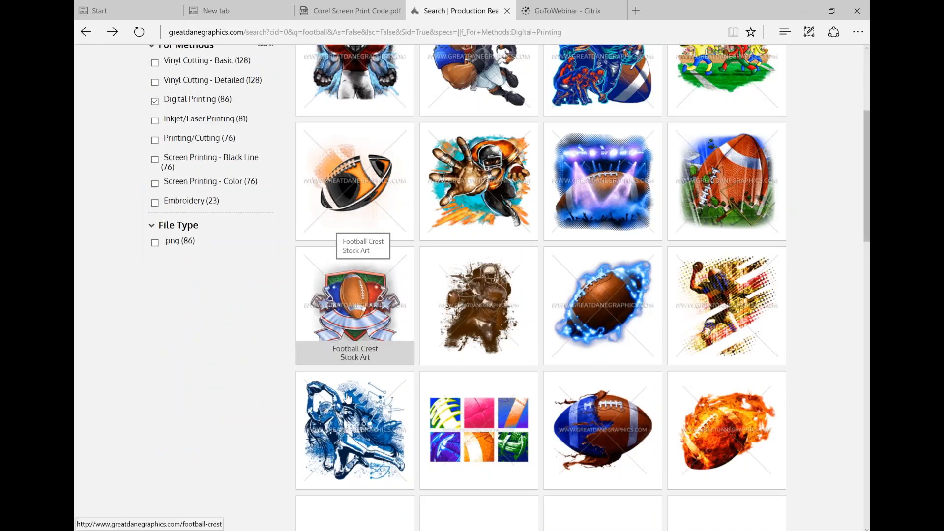
pyautogui.click(360, 298)
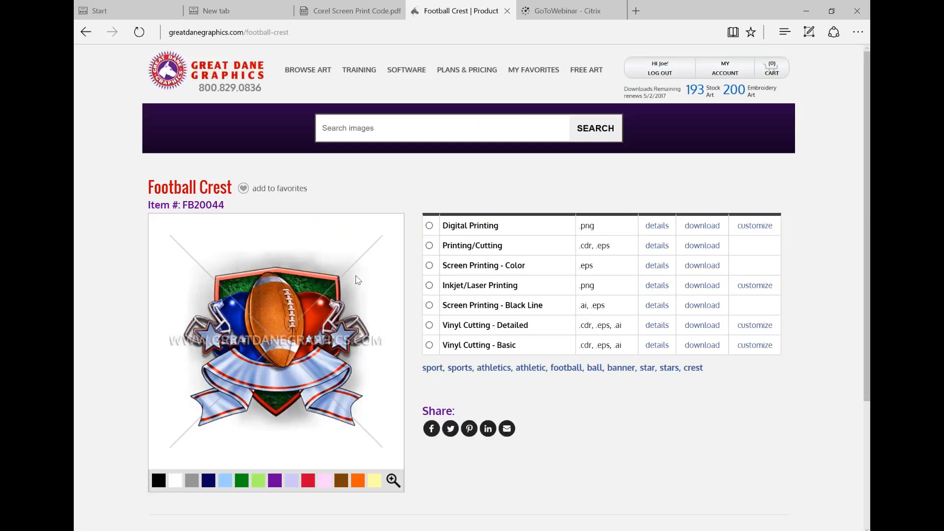
pyautogui.click(86, 32)
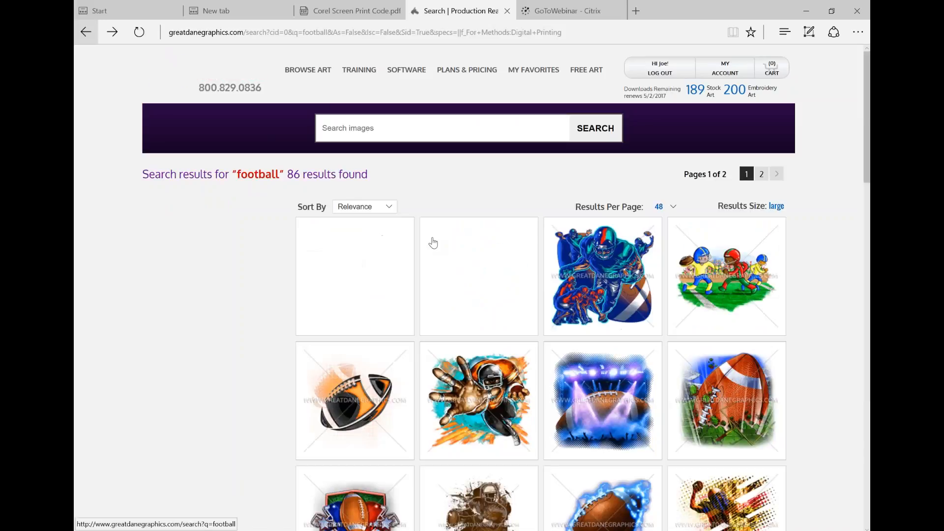
# Browse the football search results and open the Football Bear art page
pyautogui.scroll(-8, 442, 239)
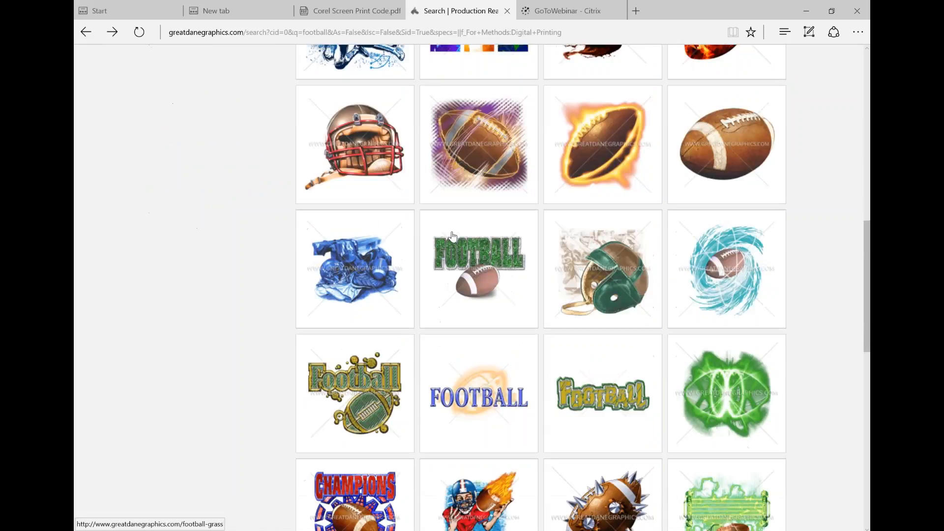
pyautogui.scroll(9, 452, 236)
pyautogui.scroll(3, 453, 236)
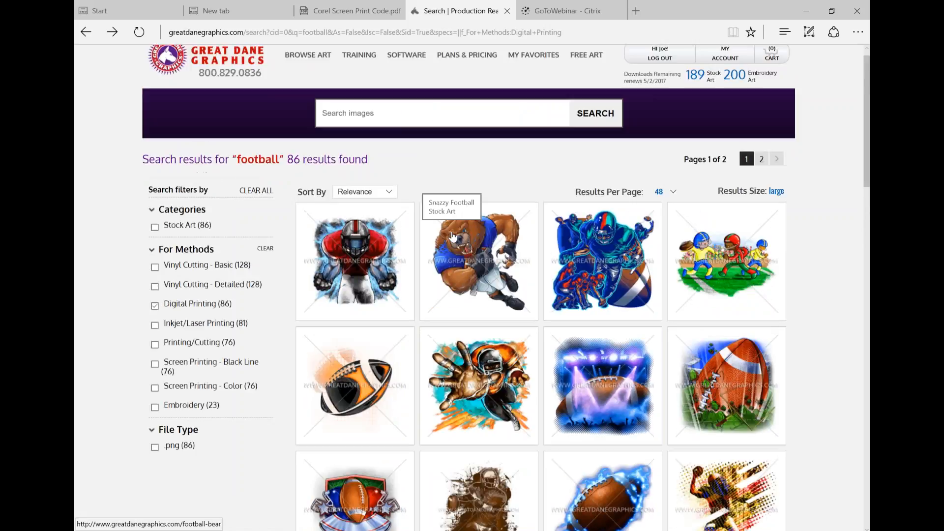
pyautogui.click(453, 237)
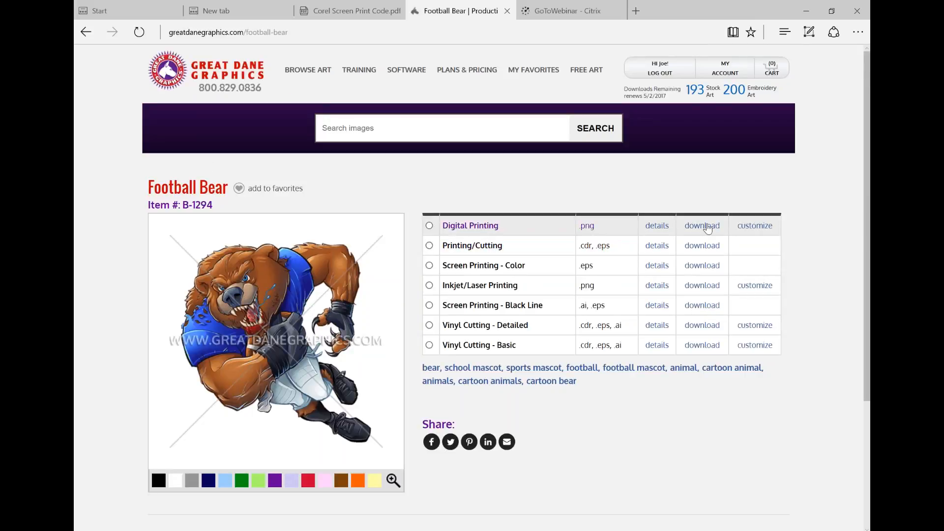
# Download the Digital Printing version of Football Bear to the Desktop as B-1294-DIGITAL, and minimize the browser
pyautogui.click(702, 226)
pyautogui.click(488, 316)
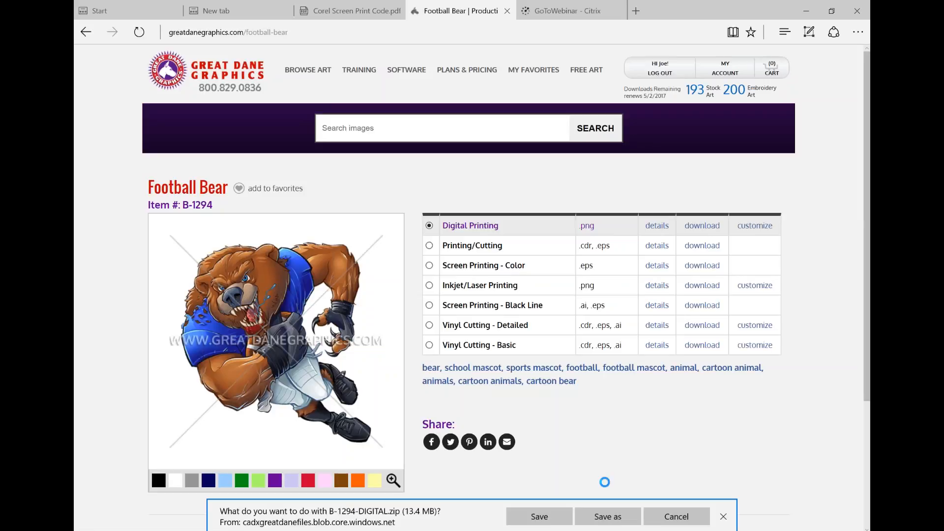
pyautogui.click(608, 516)
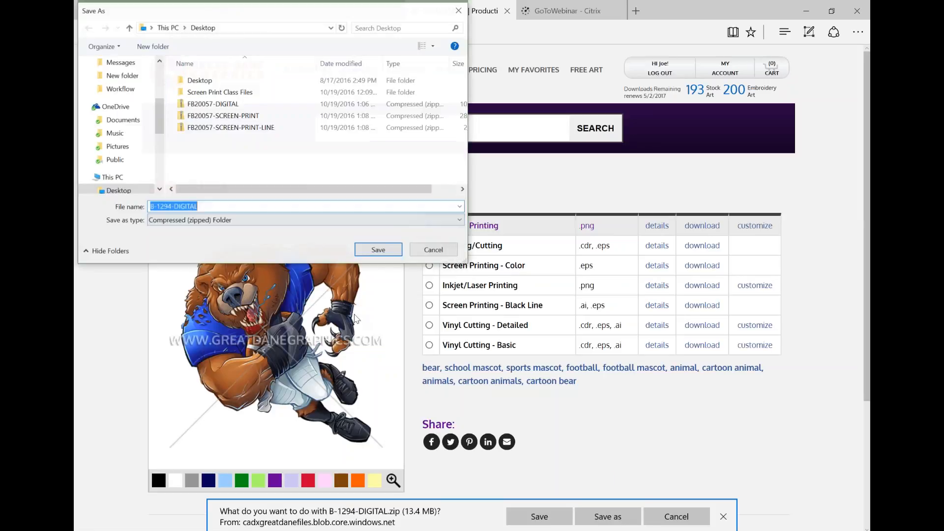
pyautogui.click(391, 247)
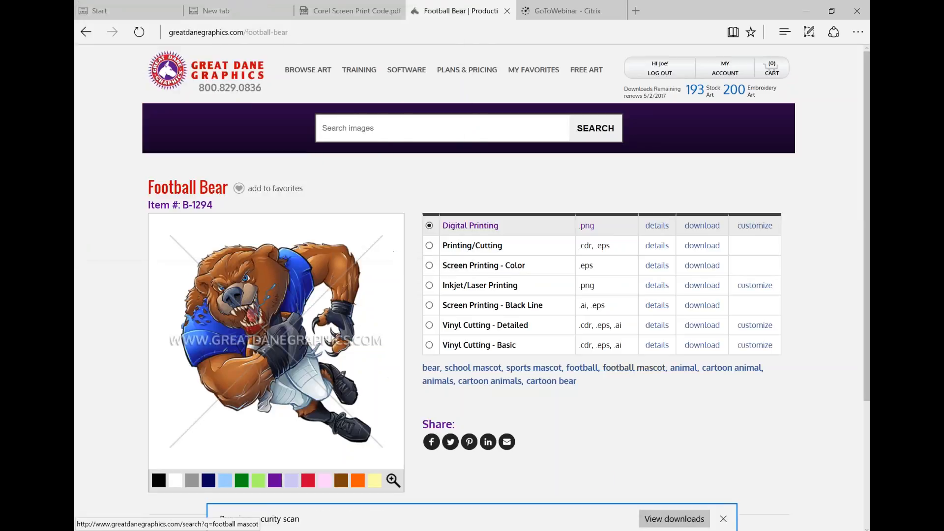
pyautogui.click(724, 519)
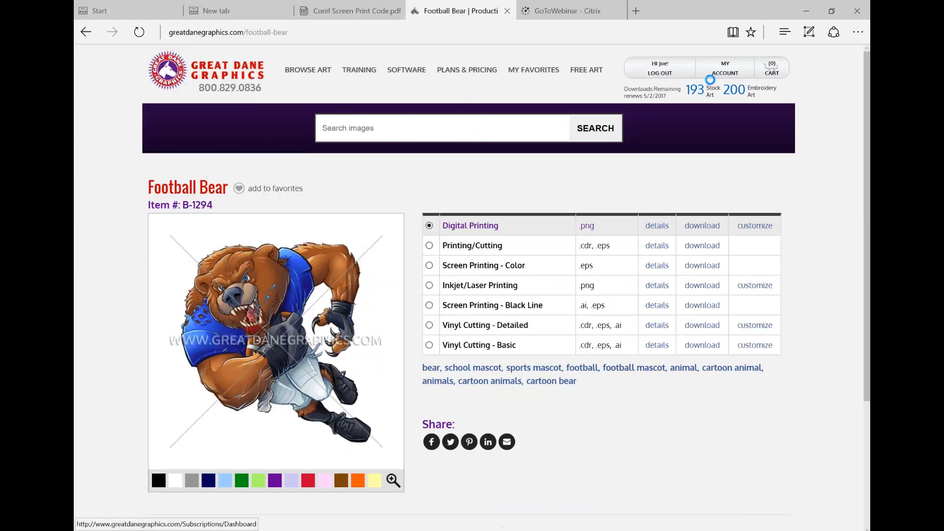
pyautogui.click(808, 9)
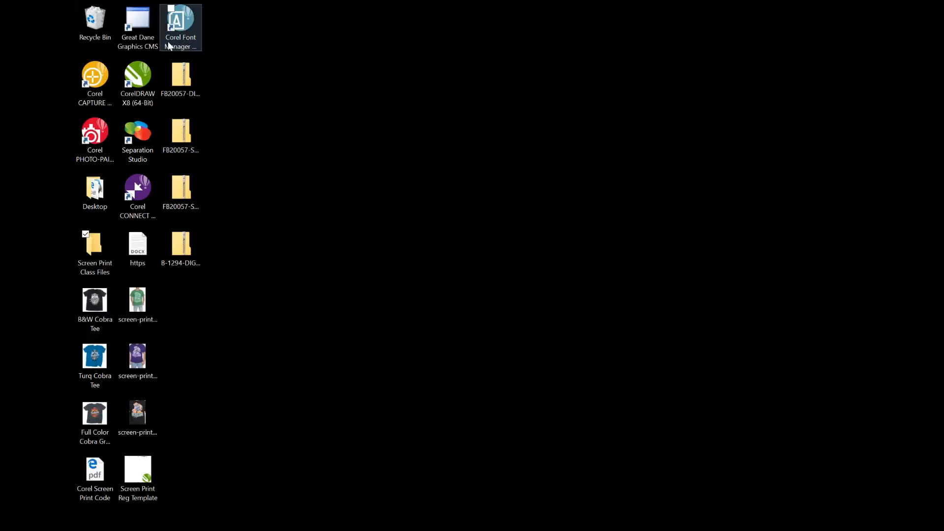
pyautogui.rightClick(179, 133)
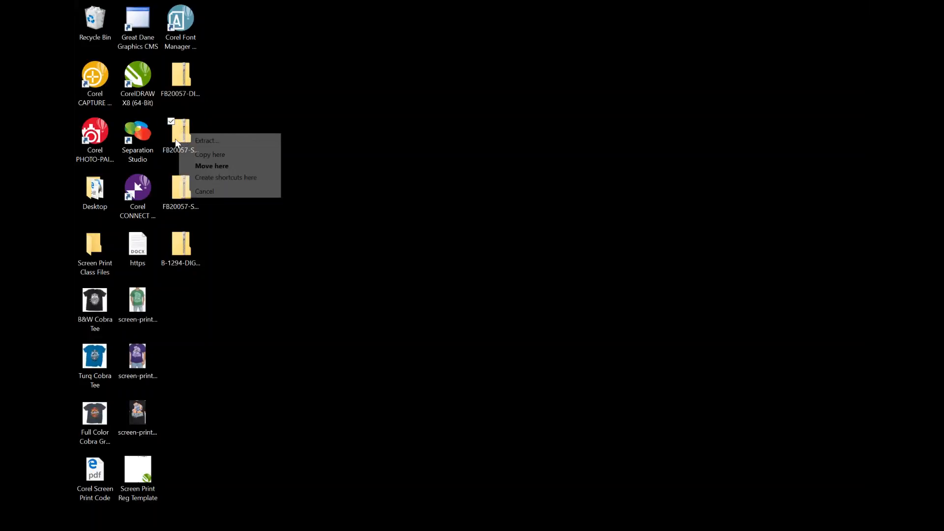
pyautogui.click(207, 141)
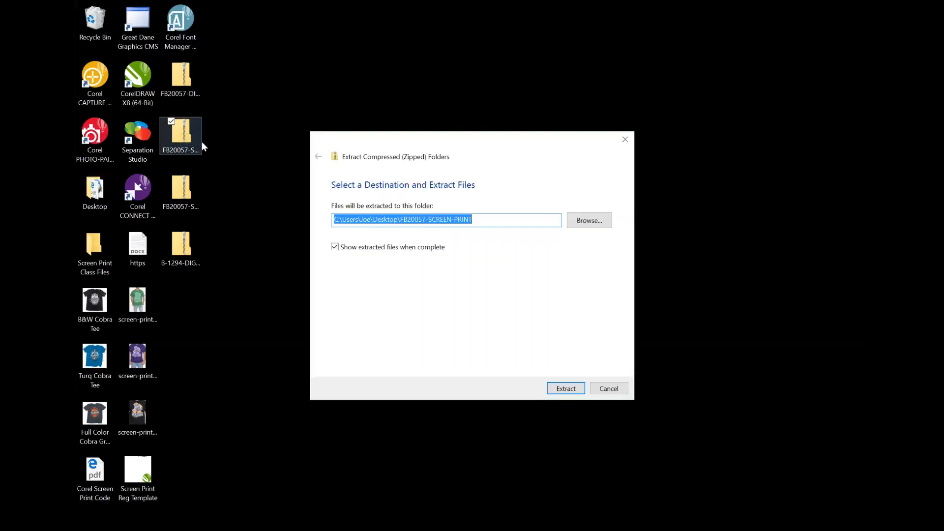
pyautogui.click(608, 387)
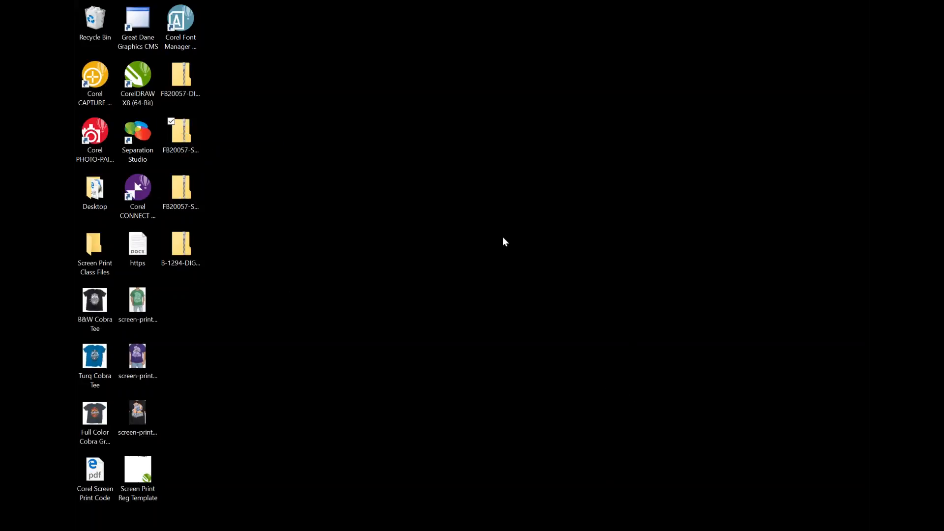
# Copy the FB20057-DIGITAL PNG out of its zip archive to the Desktop, and move the archive to the Recycle Bin
pyautogui.click(183, 79)
pyautogui.doubleClick(183, 79)
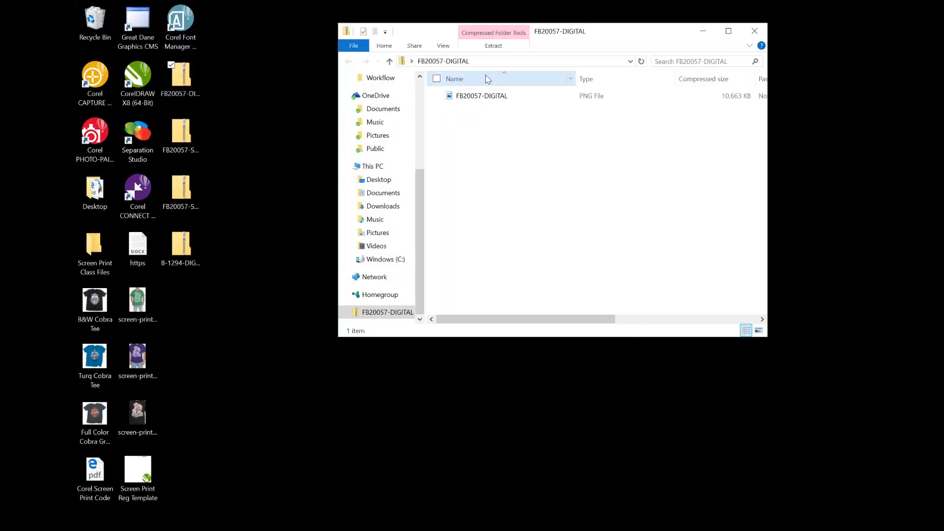
pyautogui.moveTo(480, 98); pyautogui.dragTo(199, 344)
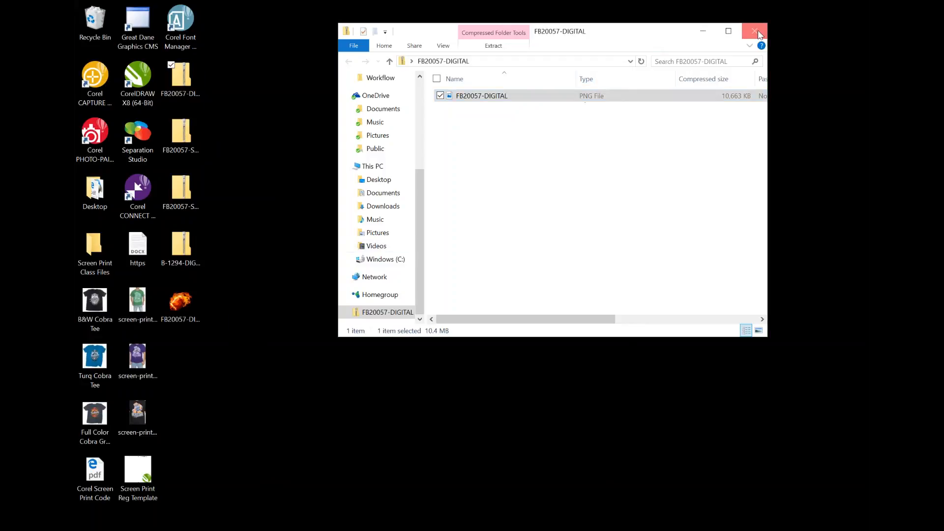
pyautogui.click(754, 30)
pyautogui.moveTo(196, 73); pyautogui.dragTo(95, 22)
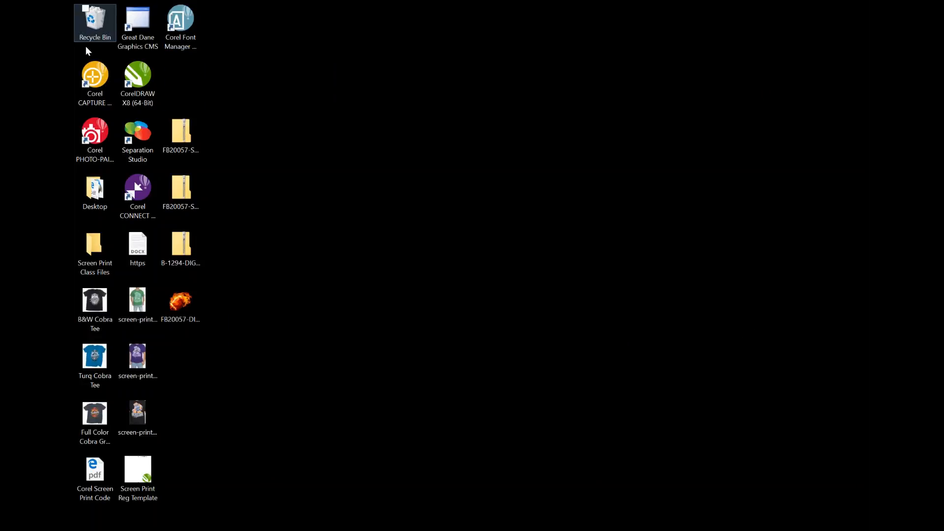
# Copy the FB20057-SCREEN-PRINT folder out of its zip archive to the Desktop, and move the archive to the Recycle Bin
pyautogui.doubleClick(182, 132)
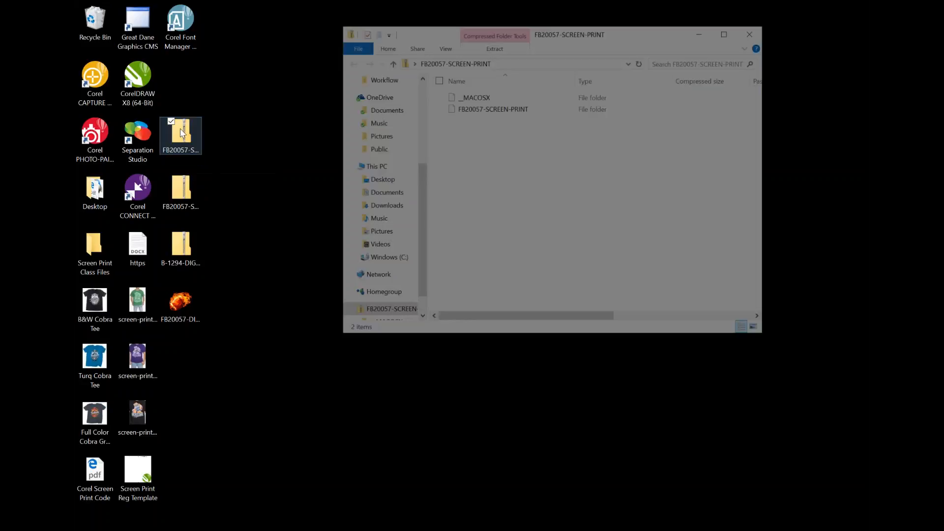
pyautogui.moveTo(643, 34); pyautogui.dragTo(560, 49)
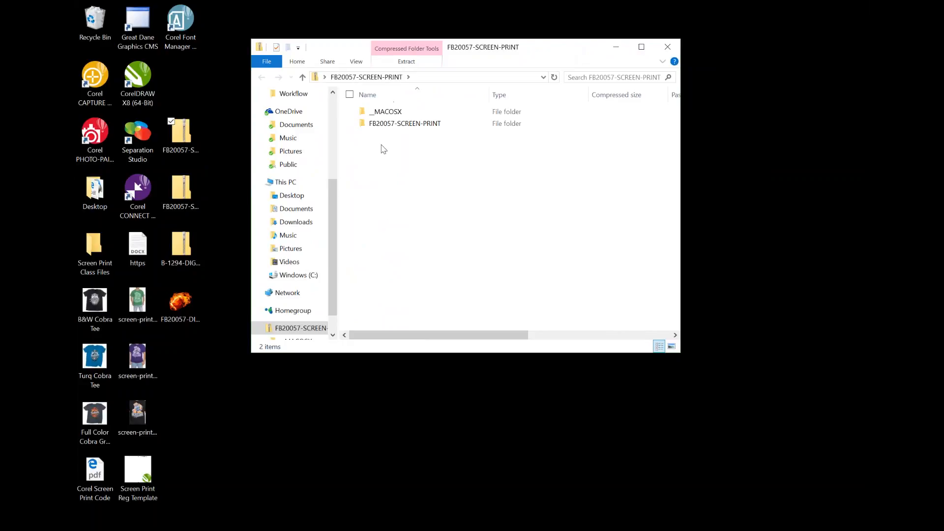
pyautogui.moveTo(366, 127); pyautogui.dragTo(185, 378)
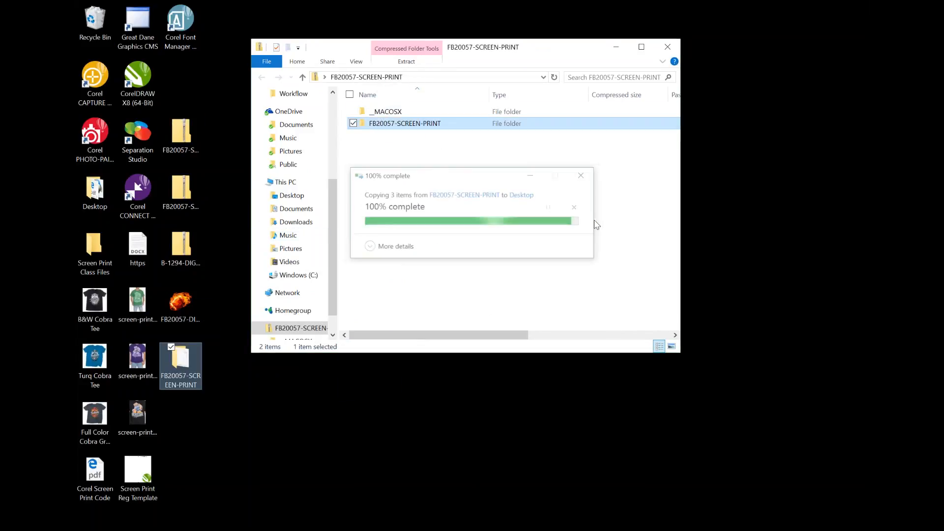
pyautogui.click(668, 47)
pyautogui.moveTo(189, 136); pyautogui.dragTo(98, 28)
# Copy FB20057-SCREEN-PRINT-LINE.ai out of its zip archive to the Desktop, and move the archive to the Recycle Bin
pyautogui.click(181, 190)
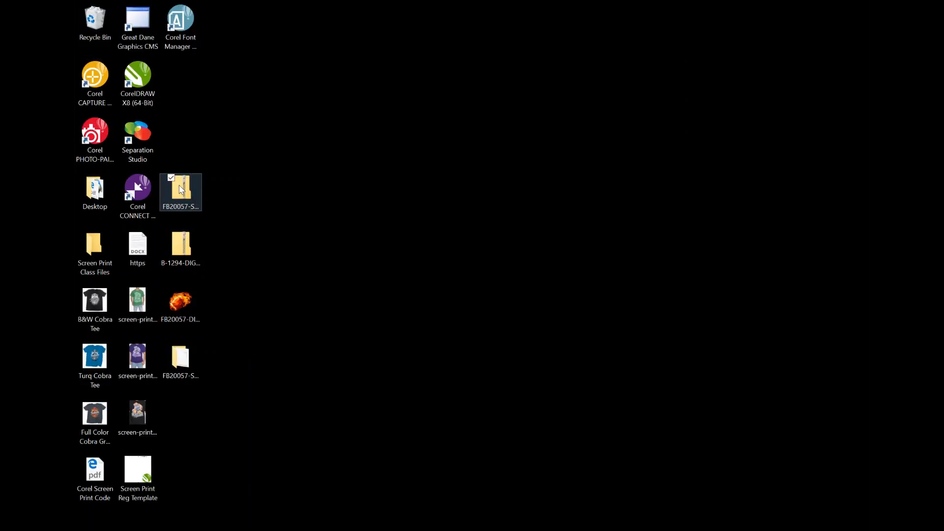
pyautogui.doubleClick(181, 189)
pyautogui.doubleClick(396, 127)
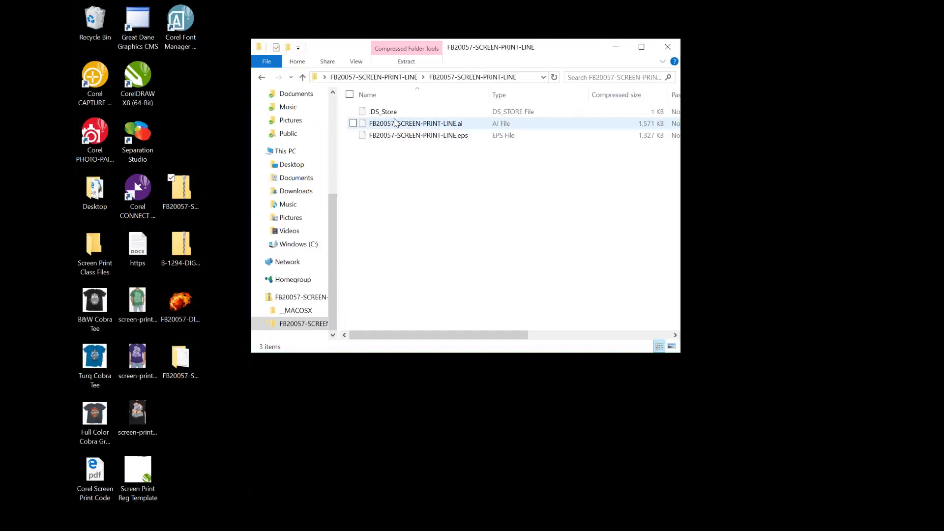
pyautogui.moveTo(396, 127); pyautogui.dragTo(192, 441)
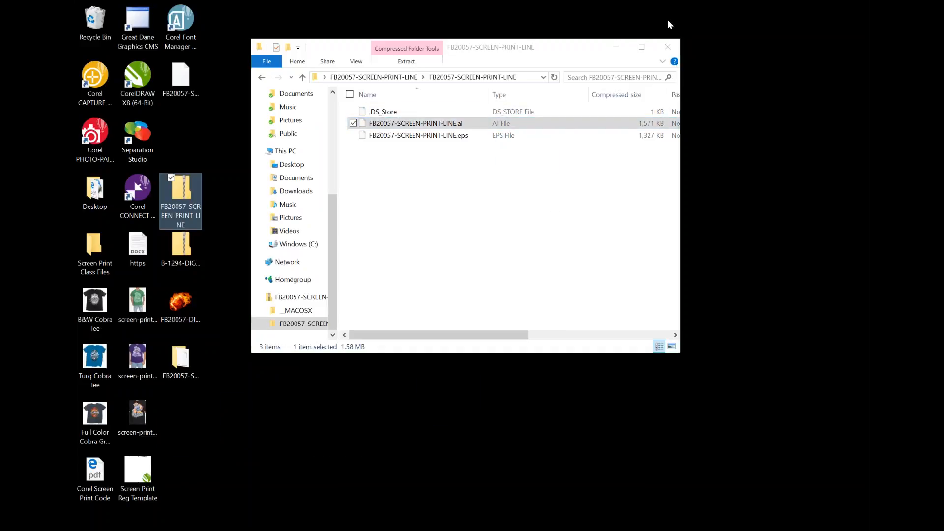
pyautogui.click(667, 47)
pyautogui.moveTo(177, 191); pyautogui.dragTo(96, 22)
# Copy the B-1294-DIGITAL PNG out of its zip archive to the Desktop, and move the archive to the Recycle Bin
pyautogui.doubleClick(177, 244)
pyautogui.moveTo(386, 112); pyautogui.dragTo(192, 439)
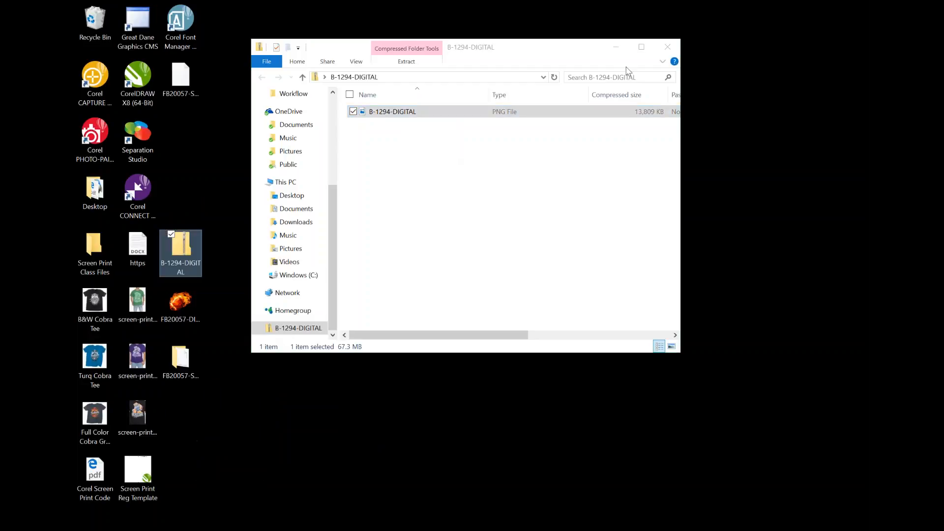
pyautogui.click(667, 47)
pyautogui.moveTo(181, 244); pyautogui.dragTo(93, 20)
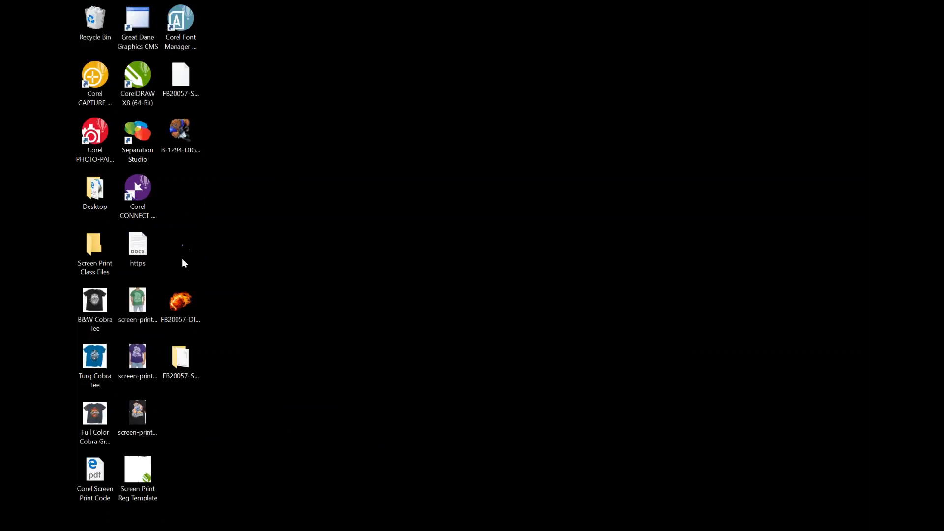
# Rearrange the Desktop icons so the FB20057 files sit together in one column and B-1294-DIGITAL sits apart at its bottom
pyautogui.moveTo(183, 243); pyautogui.dragTo(176, 411)
pyautogui.moveTo(177, 299); pyautogui.dragTo(175, 180)
pyautogui.click(281, 206)
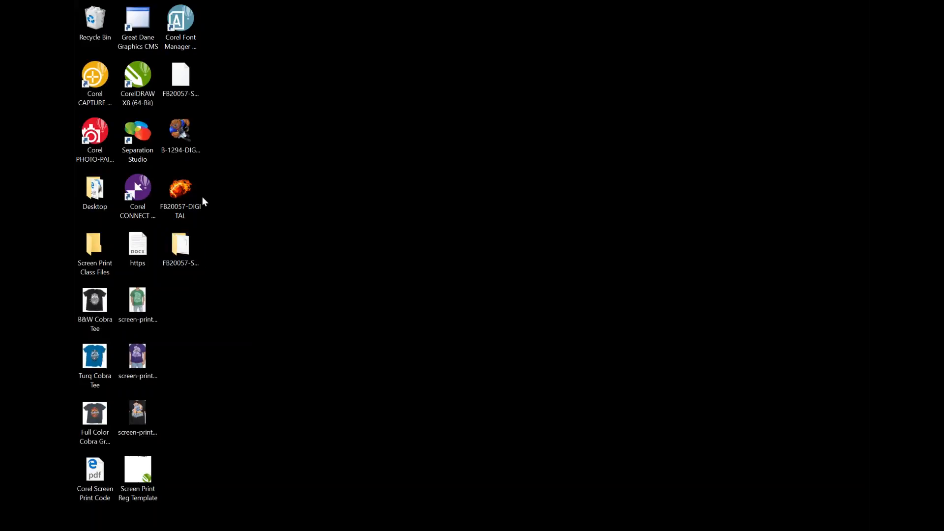
pyautogui.moveTo(169, 137); pyautogui.dragTo(181, 470)
pyautogui.moveTo(184, 302); pyautogui.dragTo(180, 189)
pyautogui.moveTo(181, 184); pyautogui.dragTo(181, 124)
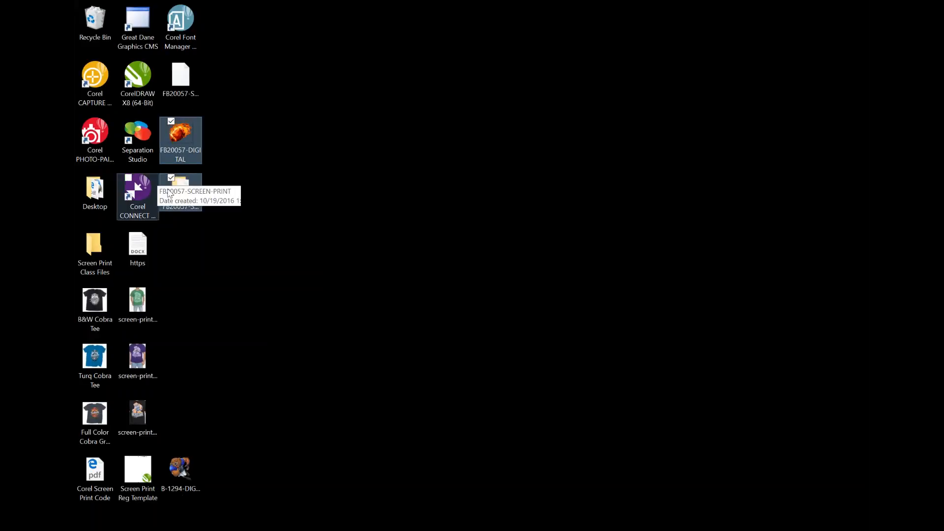
pyautogui.click(222, 110)
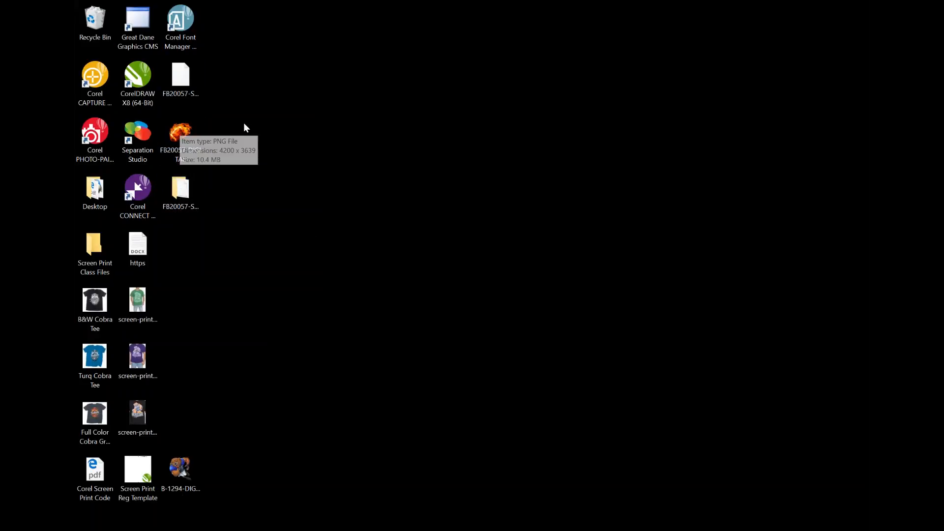
# View the PRT_SPEC printing spec sheet in the extracted FB20057-SCREEN-PRINT folder, and close the folder window
pyautogui.doubleClick(181, 190)
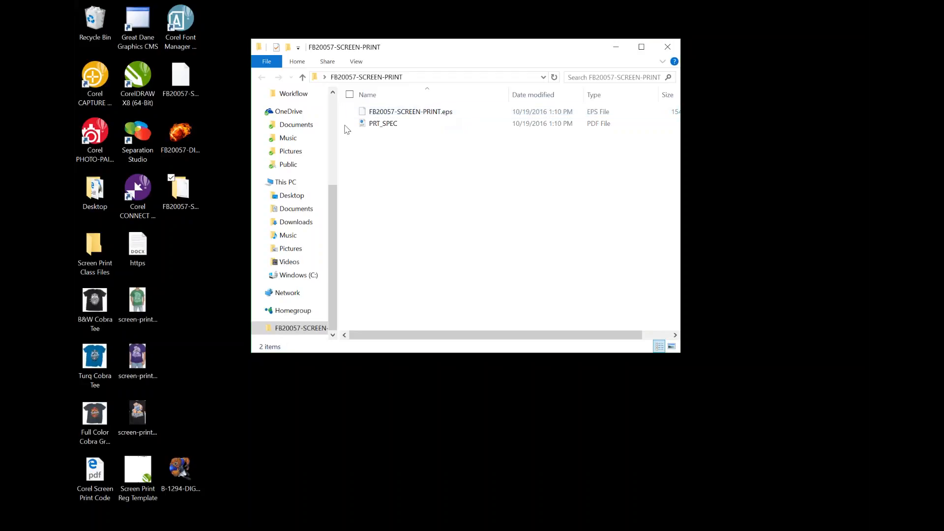
pyautogui.doubleClick(382, 124)
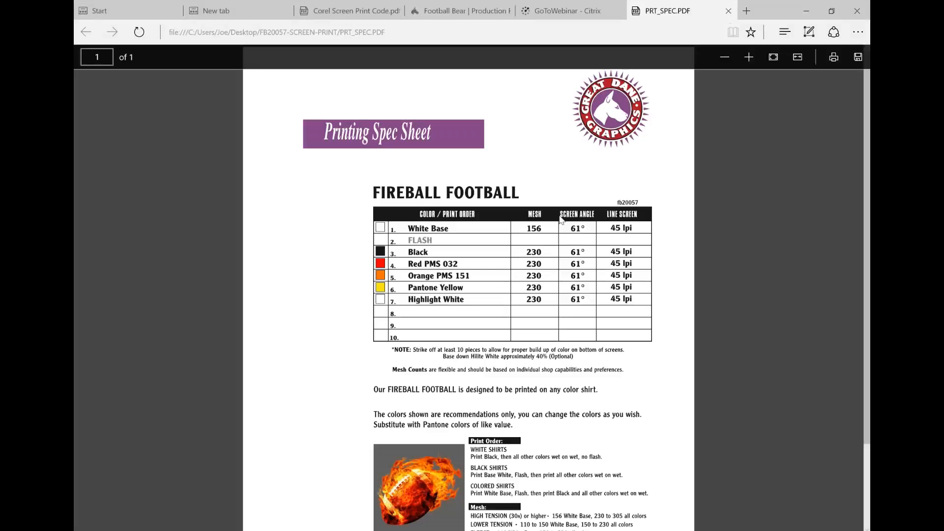
pyautogui.scroll(-1, 561, 219)
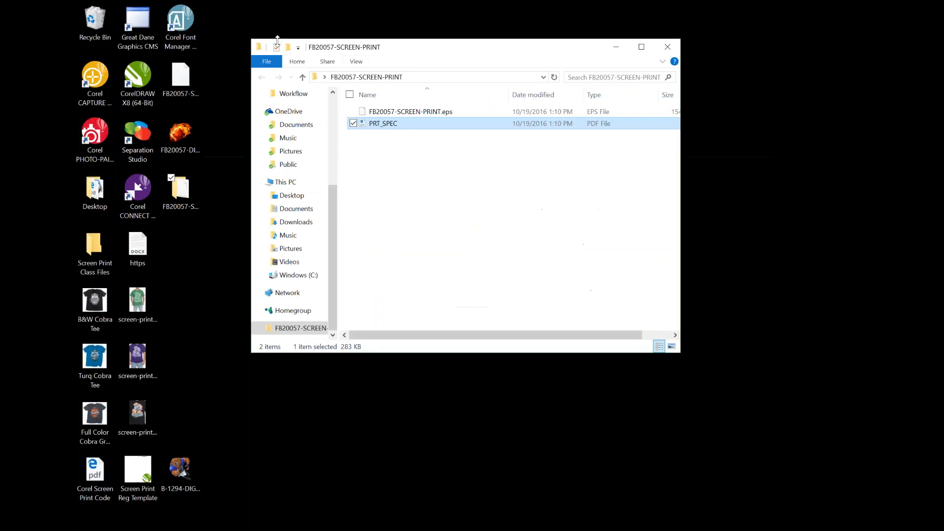
pyautogui.click(669, 48)
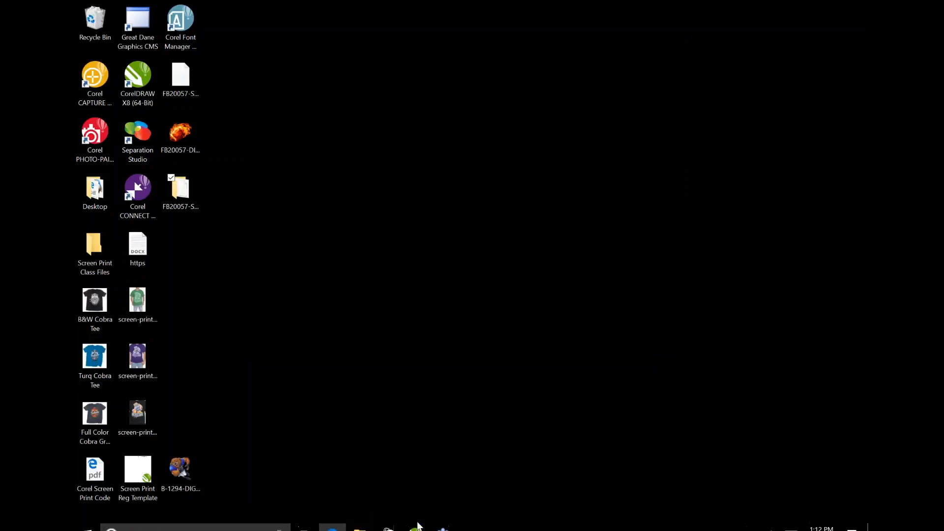
# Switch to CorelDRAW X8 and open FB20057-SCREEN-PRINT-LINE.ai from the Desktop
pyautogui.click(415, 522)
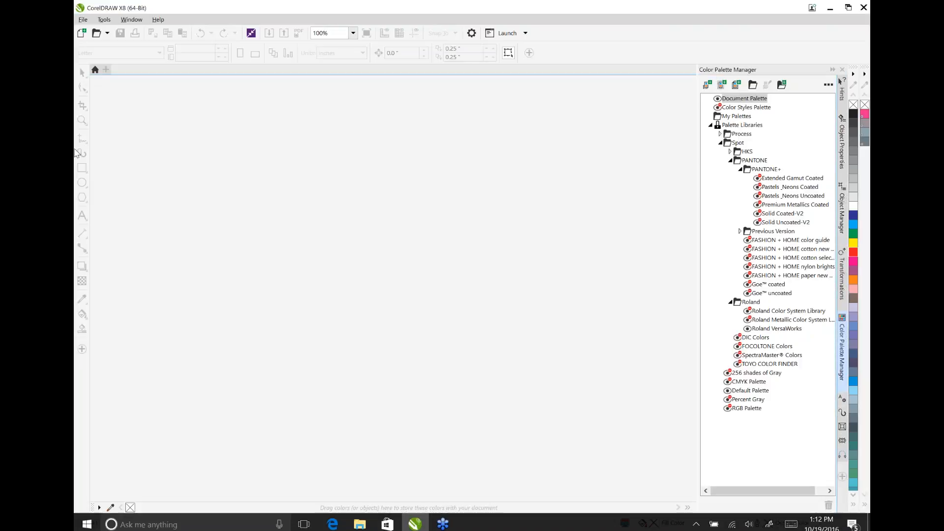
pyautogui.click(83, 20)
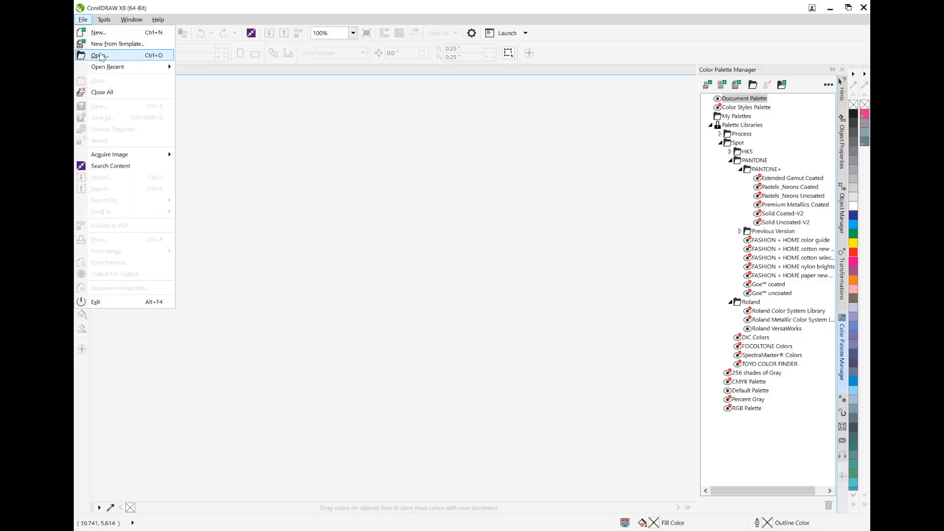
pyautogui.click(100, 56)
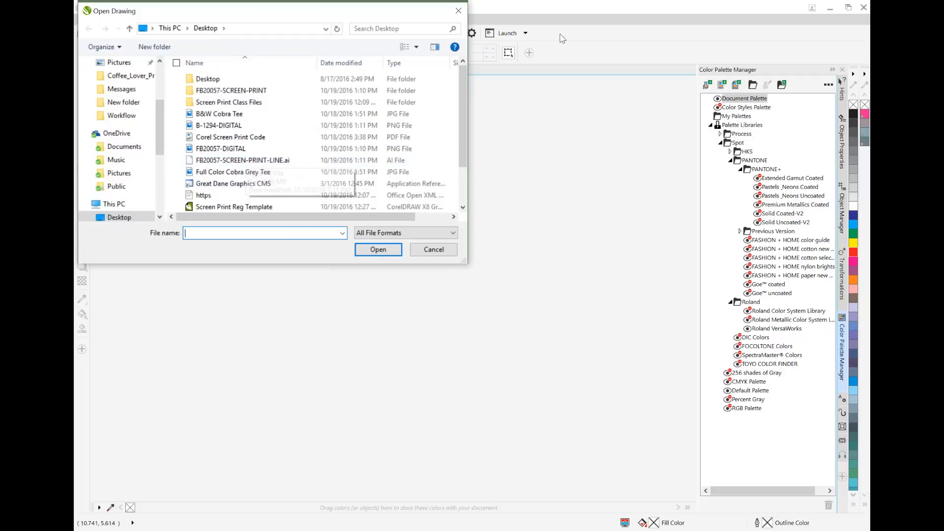
pyautogui.doubleClick(268, 160)
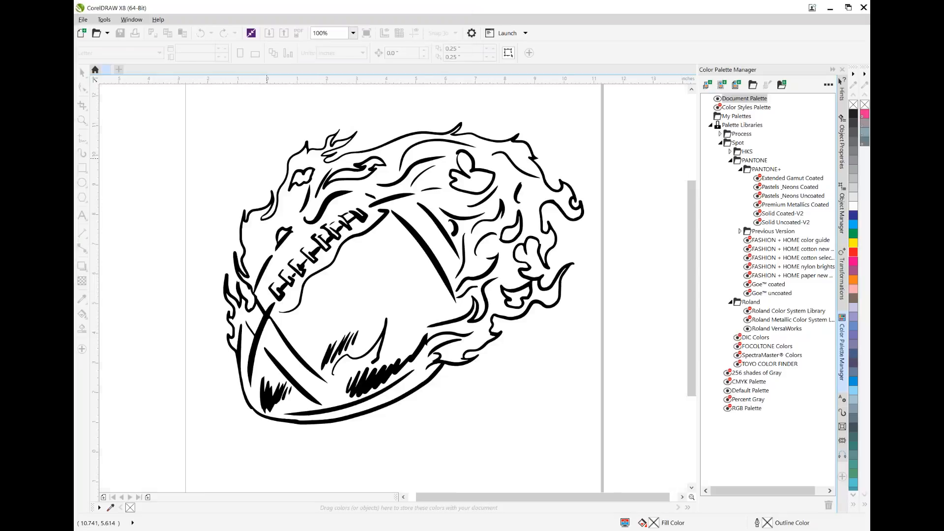
# Expand the football group in the Object Manager, select its curves except the last two, and weld them into one
pyautogui.click(329, 225)
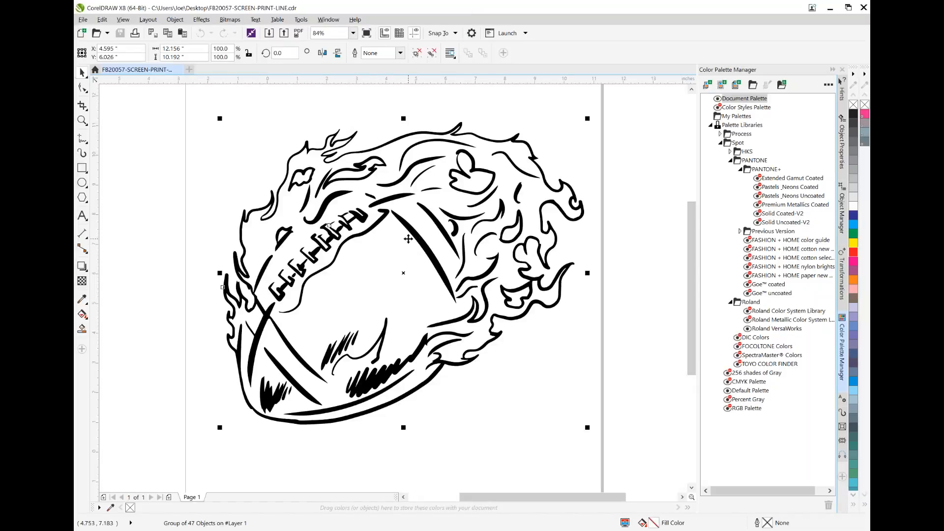
pyautogui.click(843, 213)
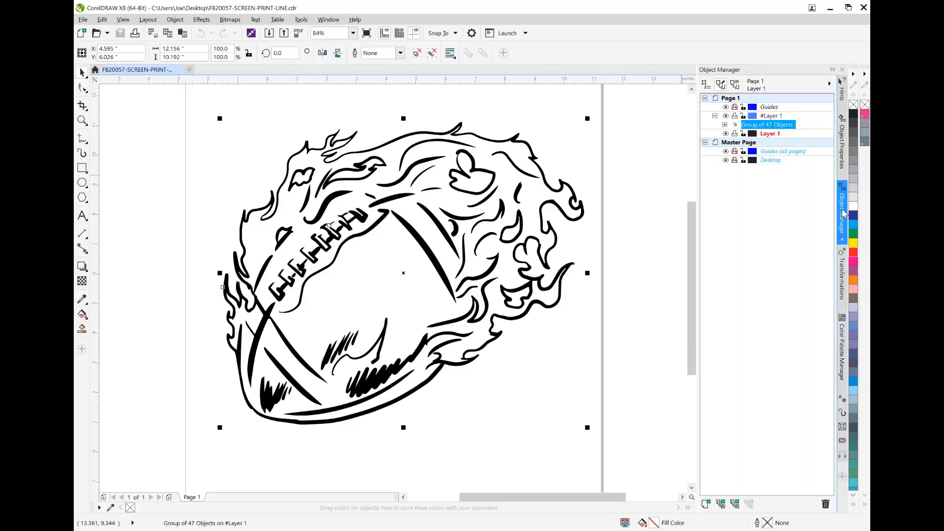
pyautogui.click(725, 124)
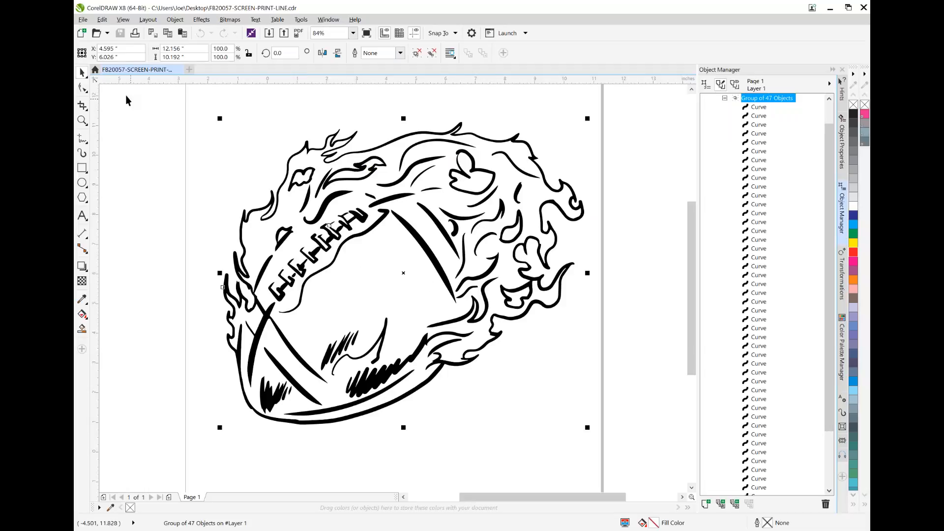
pyautogui.click(759, 107)
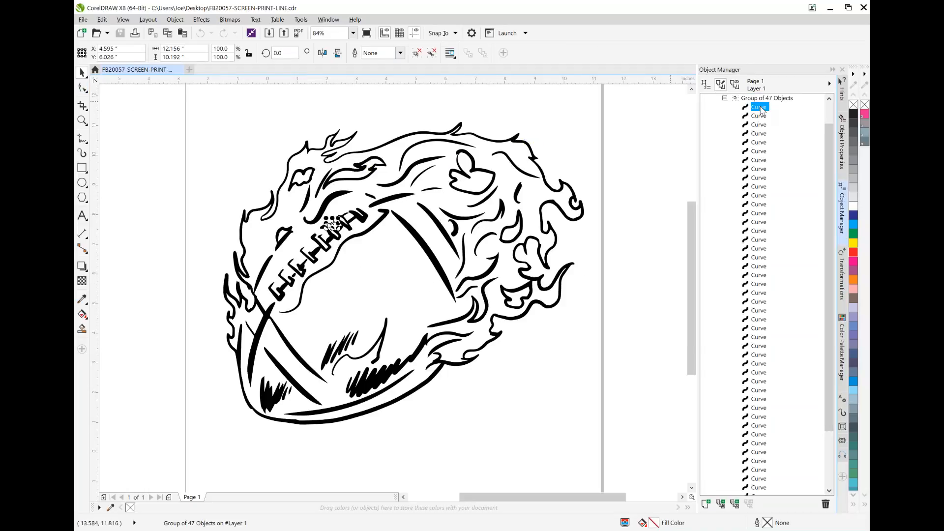
pyautogui.moveTo(830, 160); pyautogui.dragTo(832, 241)
pyautogui.keyDown('shift'); pyautogui.click(761, 425); pyautogui.keyUp('shift')
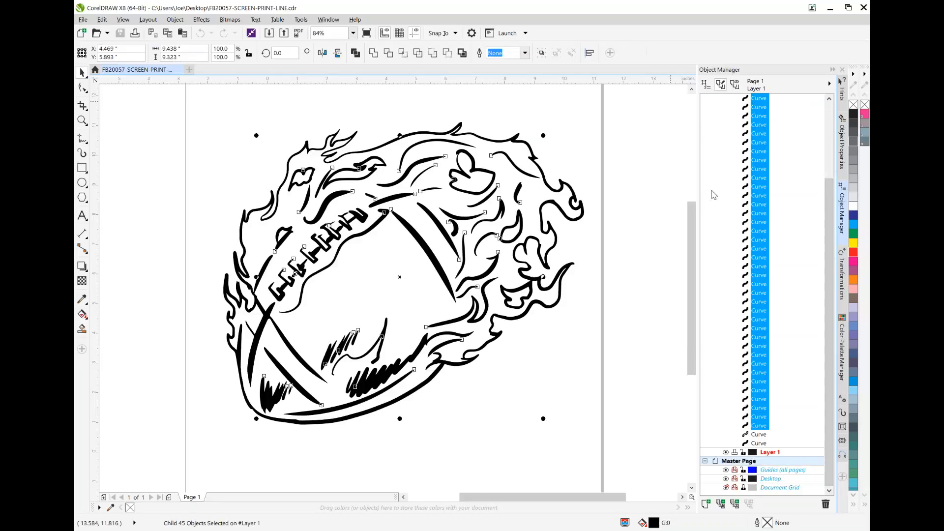
pyautogui.click(374, 53)
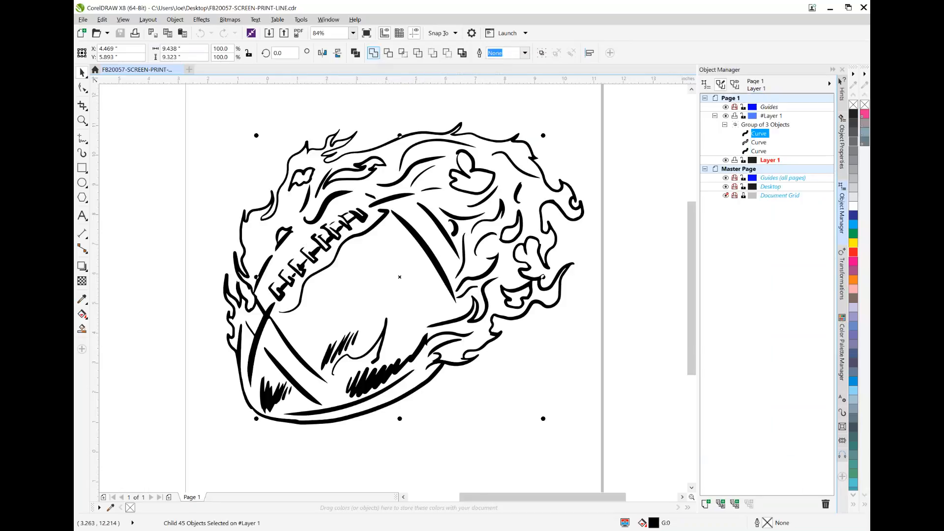
# Try grouping the welded curve with the last curve in the football group, and undo the grouping
pyautogui.keyDown('ctrl'); pyautogui.click(760, 152); pyautogui.keyUp('ctrl')
pyautogui.hotkey('ctrl', 'g')
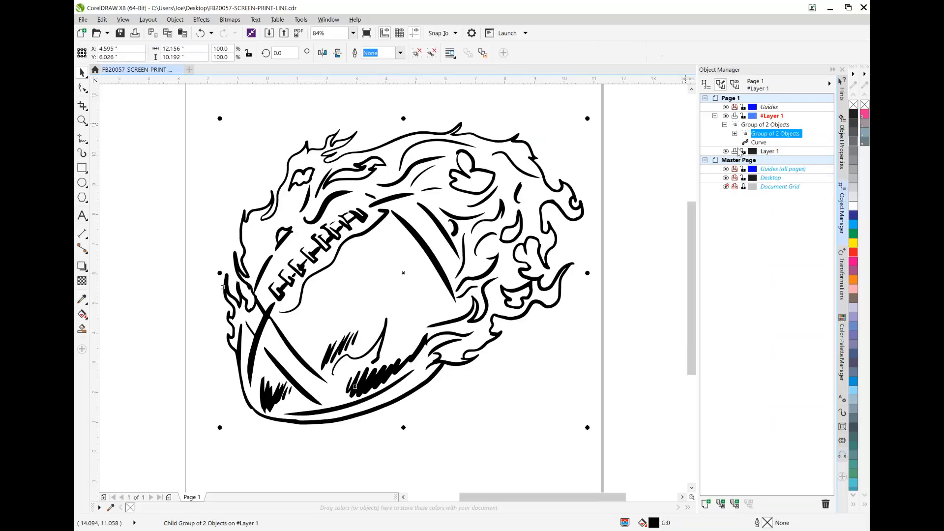
pyautogui.hotkey('ctrl', 'z')
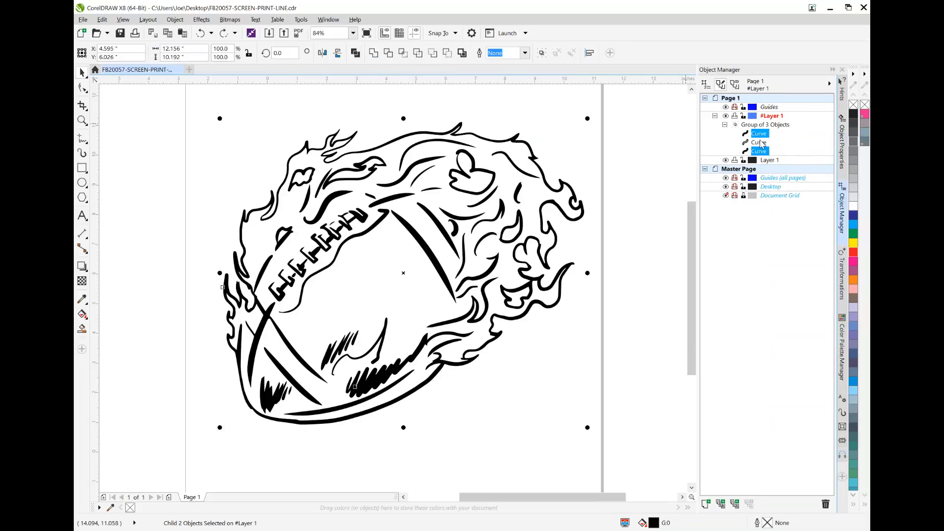
# Move the last curve directly below the welded curve in the object order, weld those two, and select the resulting curve
pyautogui.moveTo(759, 150); pyautogui.dragTo(762, 138)
pyautogui.keyDown('ctrl'); pyautogui.click(761, 135); pyautogui.keyUp('ctrl')
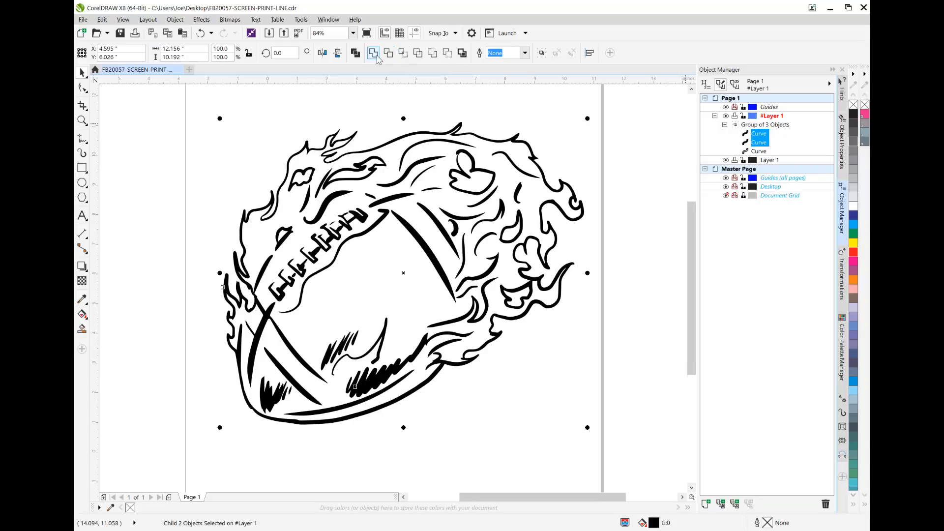
pyautogui.click(375, 54)
pyautogui.click(635, 164)
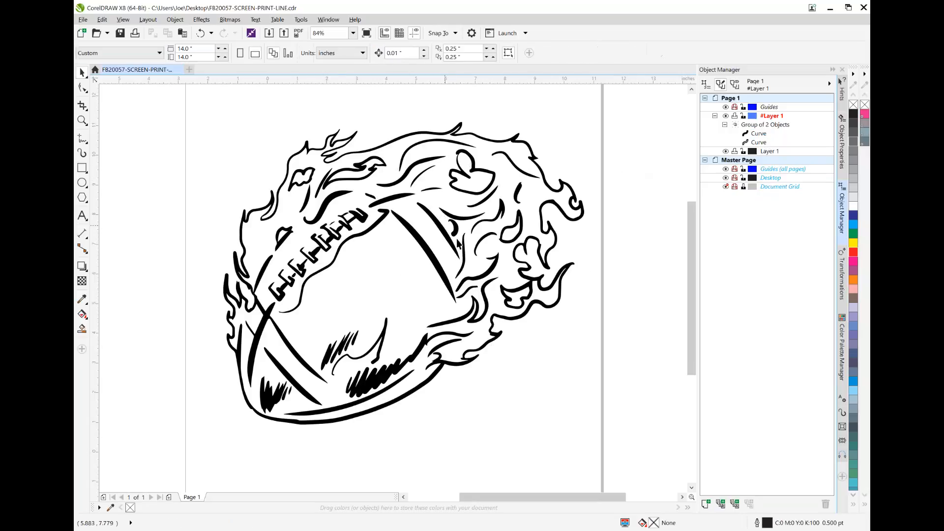
pyautogui.click(467, 216)
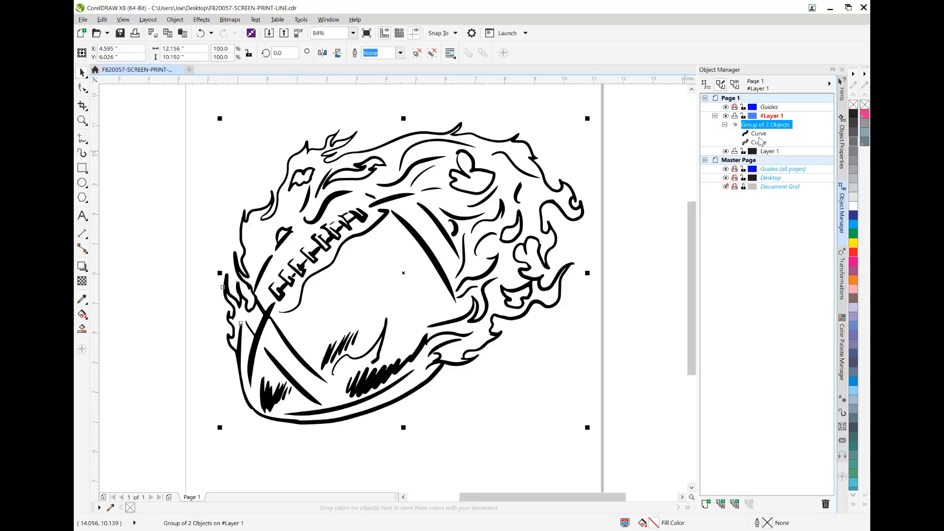
pyautogui.click(759, 133)
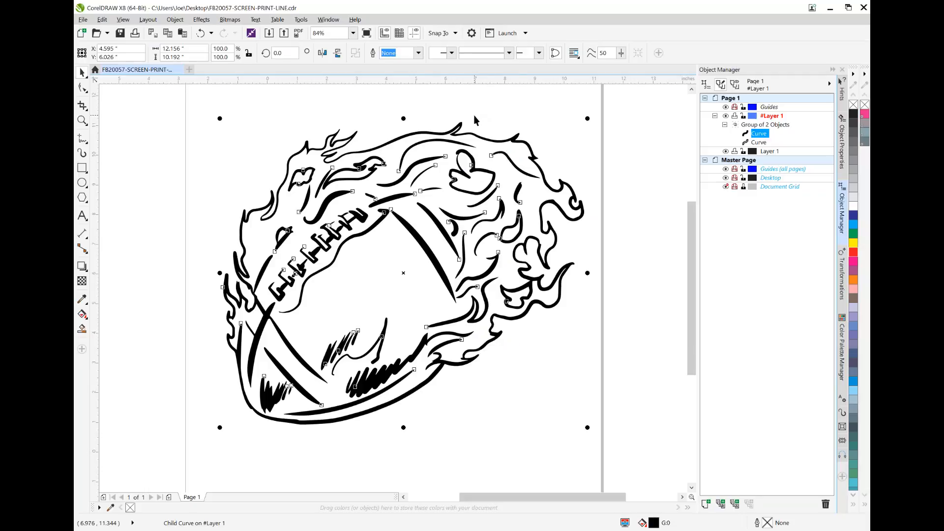
# Add Red (C0 M100 Y100 K0) to the Document Palette in the Palette Editor and treat it as a Spot color
pyautogui.click(328, 20)
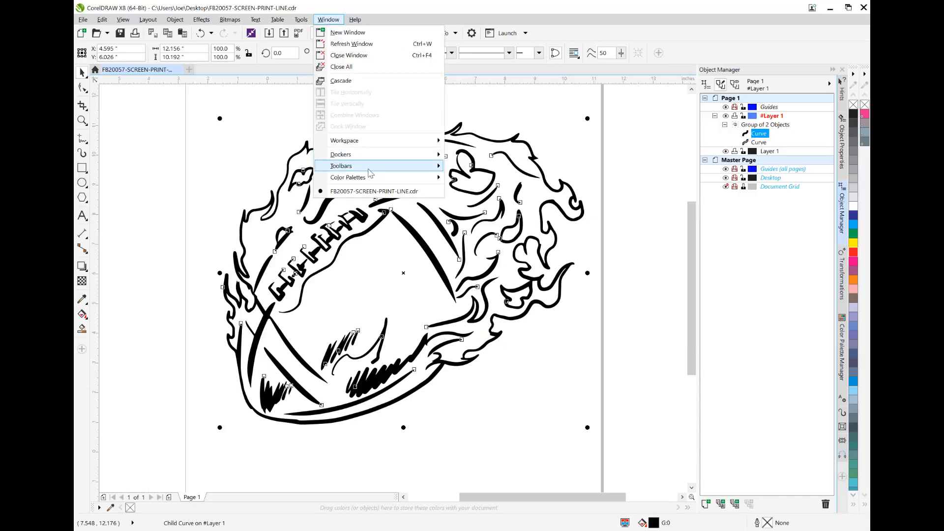
pyautogui.moveTo(373, 181)
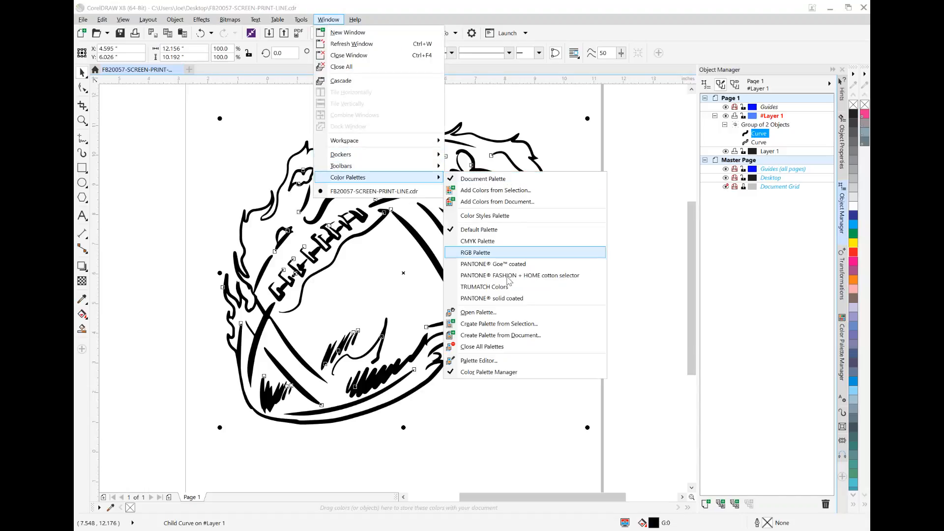
pyautogui.click(481, 362)
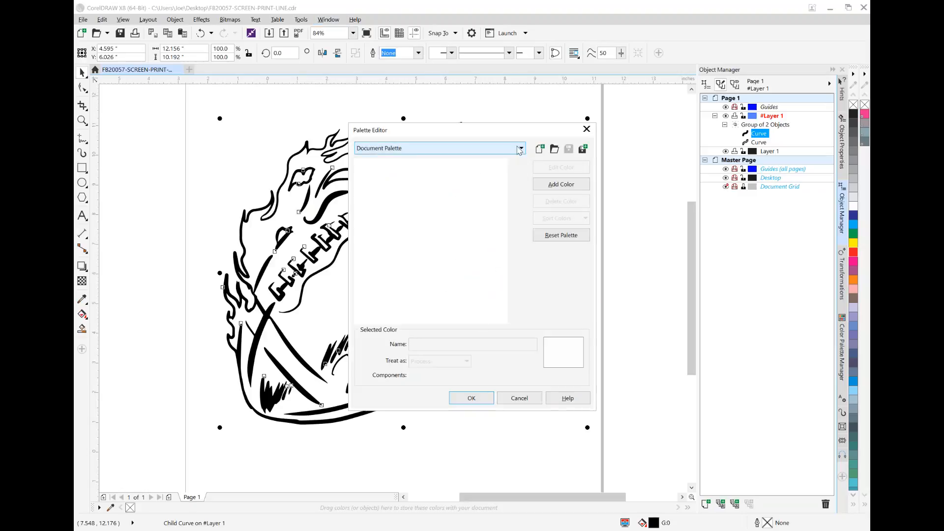
pyautogui.click(561, 186)
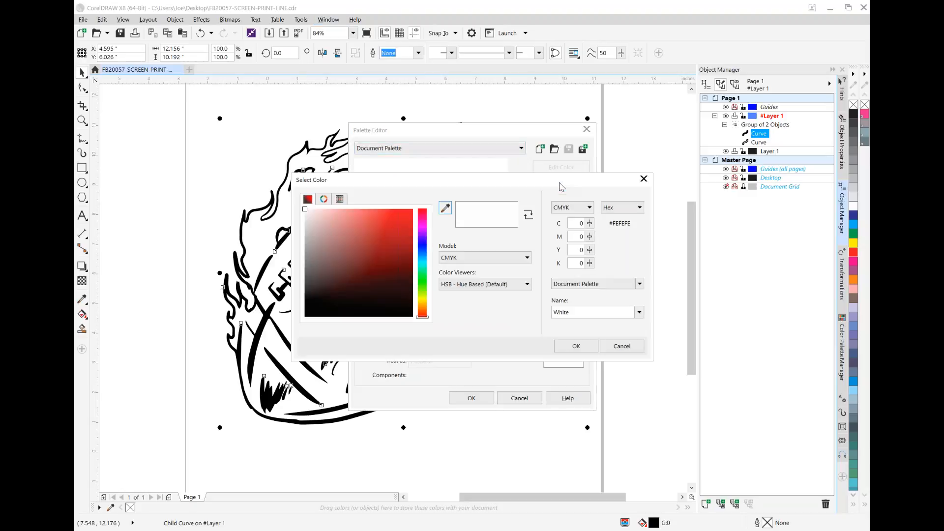
pyautogui.moveTo(391, 223); pyautogui.dragTo(457, 182)
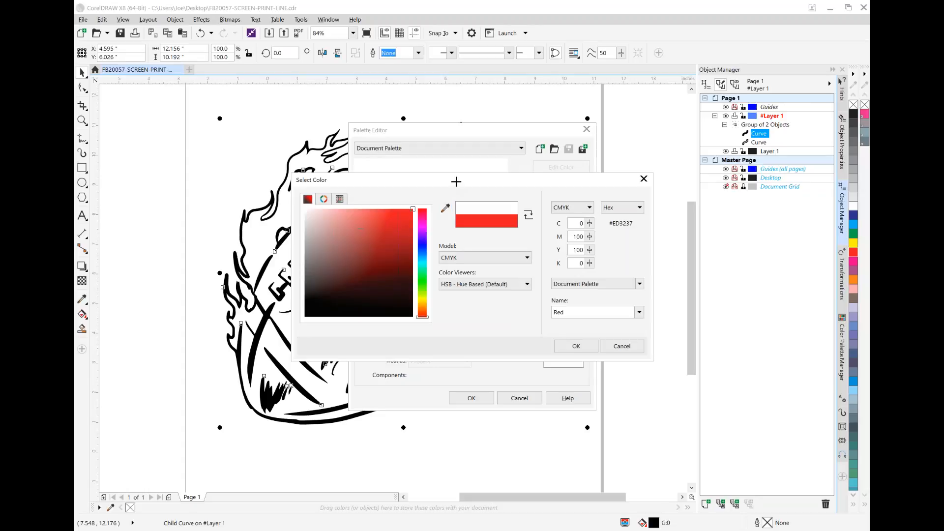
pyautogui.click(591, 348)
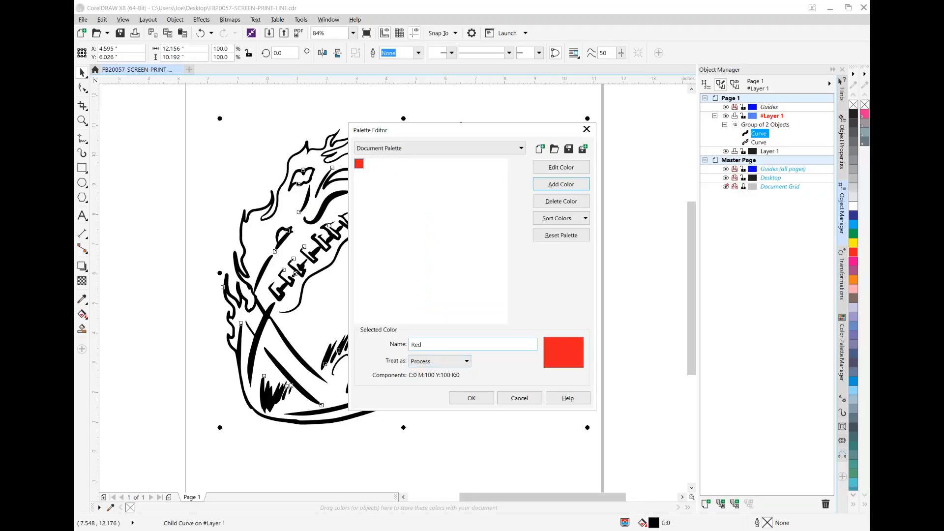
pyautogui.click(468, 364)
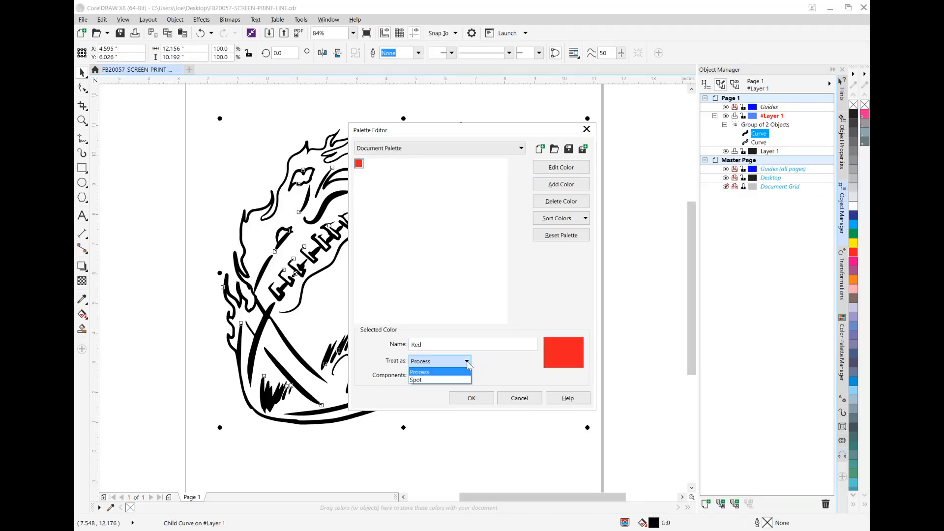
pyautogui.click(427, 380)
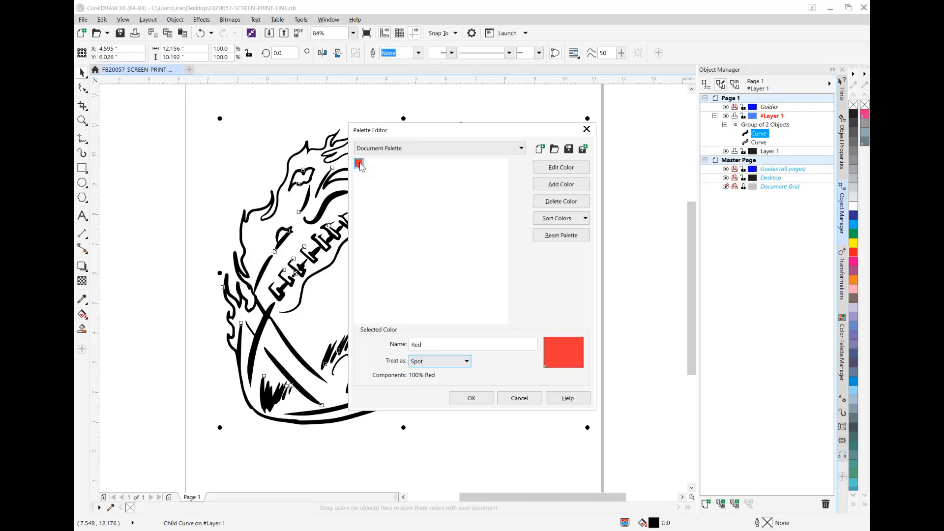
# Add a yellow of C8 M0 Y100 K0 to the Document Palette as a Spot color, and accept the palette changes
pyautogui.click(560, 184)
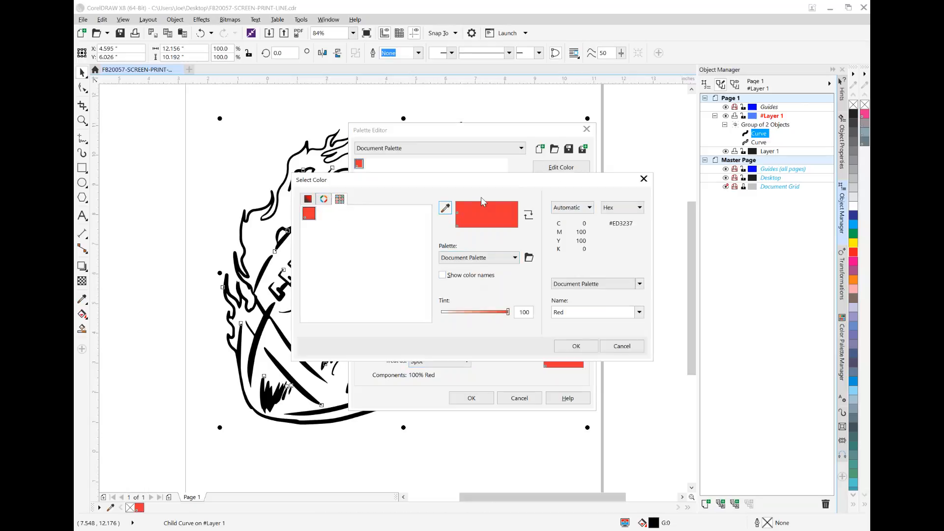
pyautogui.click(308, 199)
pyautogui.click(425, 298)
pyautogui.moveTo(388, 236); pyautogui.dragTo(432, 195)
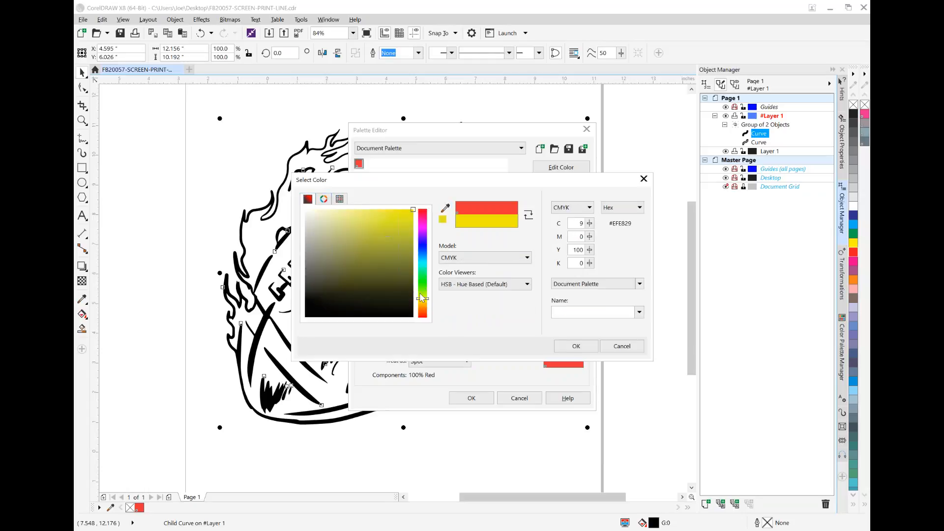
pyautogui.moveTo(426, 301); pyautogui.dragTo(425, 299)
pyautogui.click(590, 349)
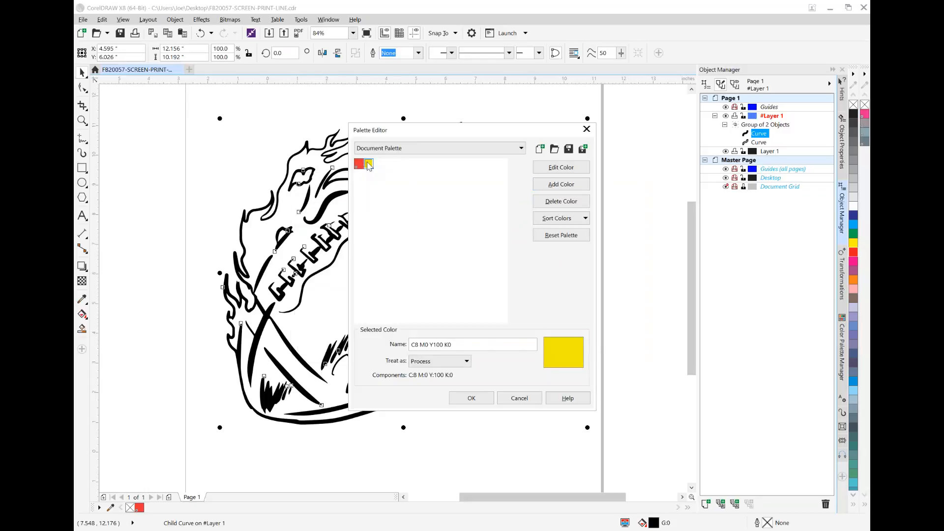
pyautogui.click(468, 363)
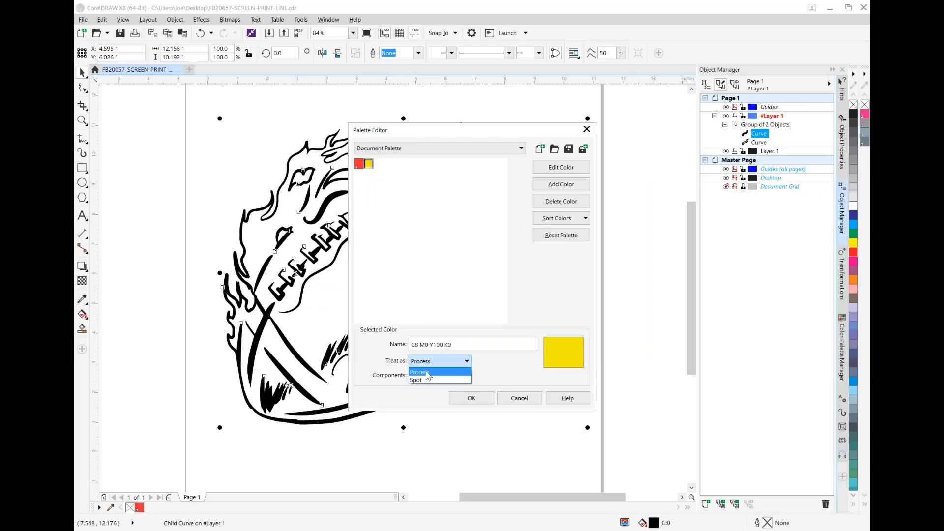
pyautogui.click(428, 380)
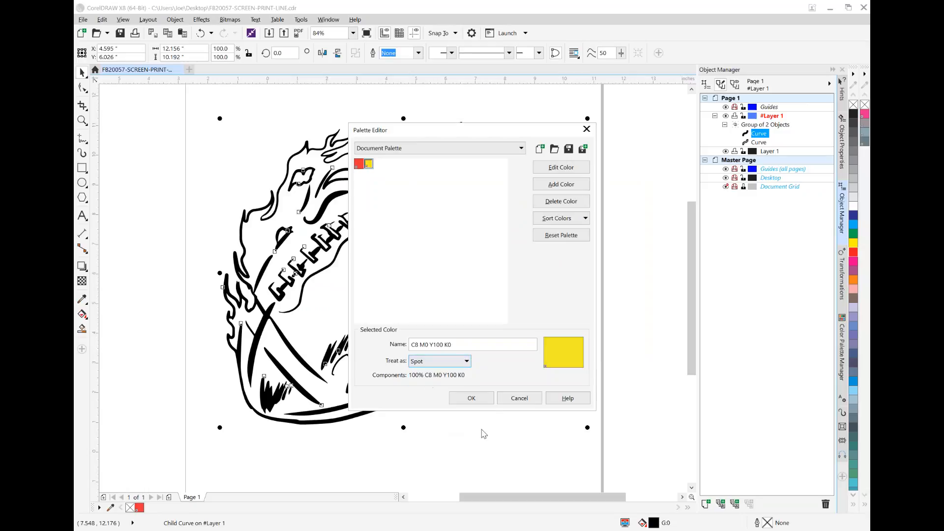
pyautogui.click(484, 401)
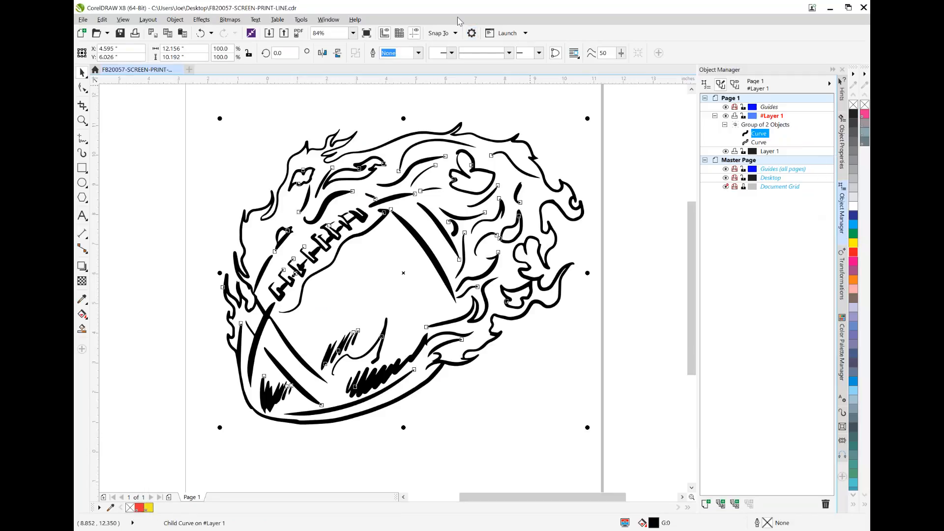
# Show the Color Palette Manager docker and toggle the Document Palette's visibility, ending with it hidden
pyautogui.click(327, 19)
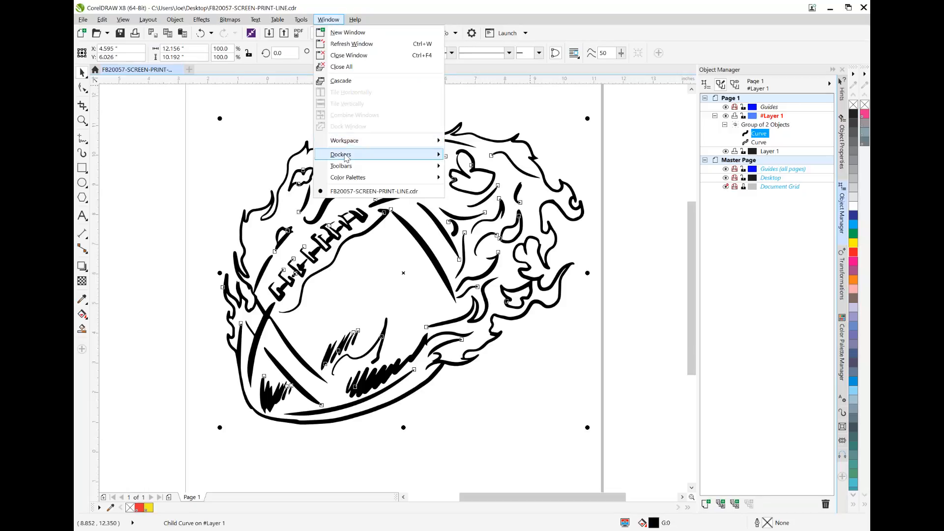
pyautogui.moveTo(346, 156)
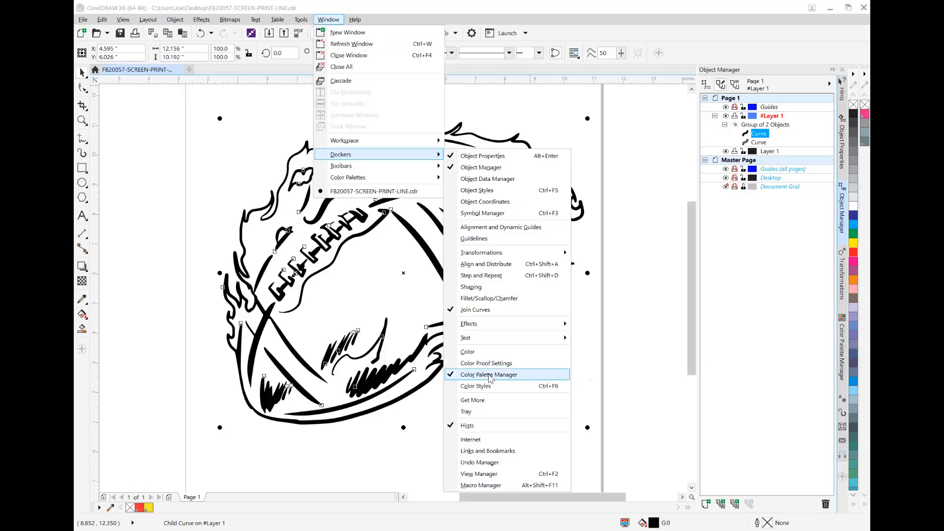
pyautogui.click(843, 343)
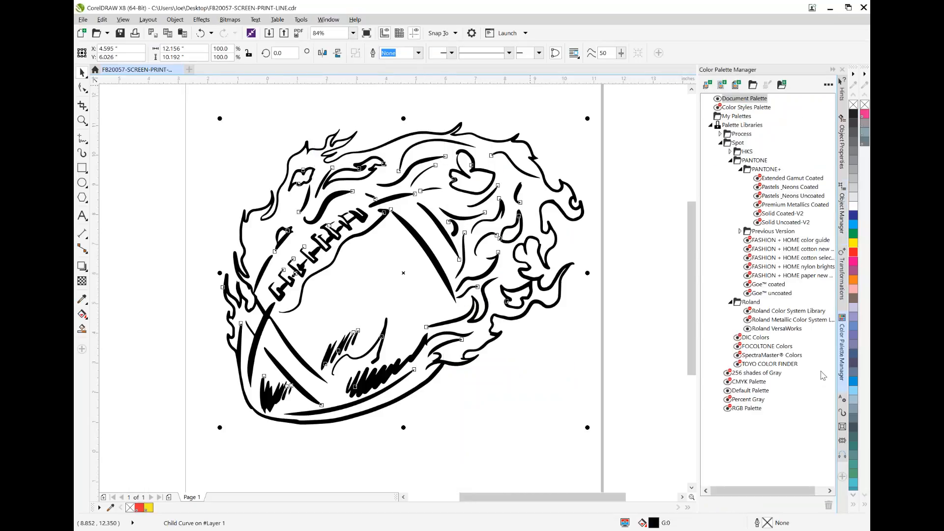
pyautogui.click(718, 99)
pyautogui.click(718, 99)
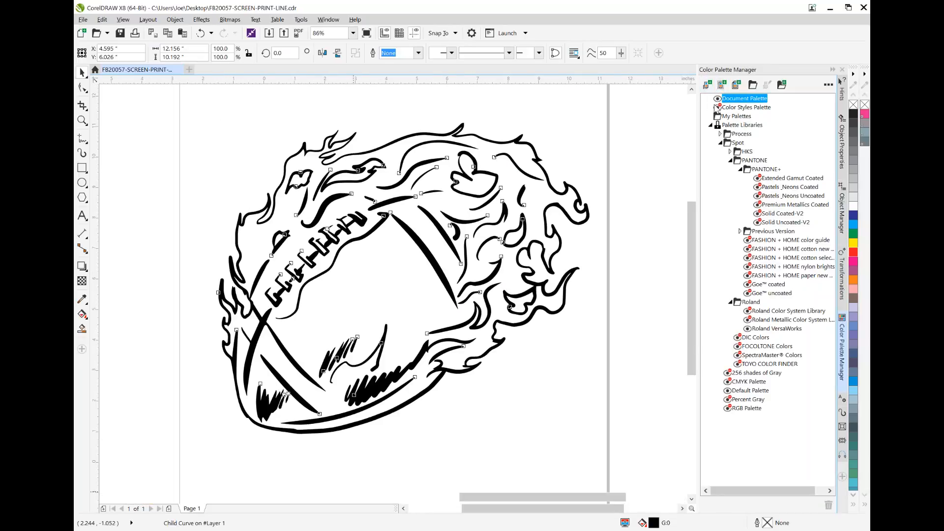
pyautogui.click(718, 99)
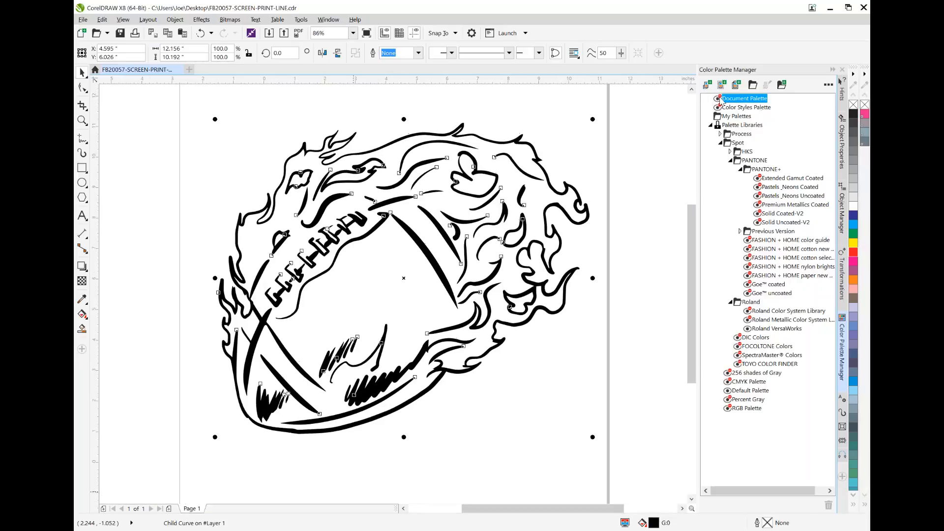
# Make the Document Palette visible and select the upper curve of the football group in the Object Manager
pyautogui.click(718, 100)
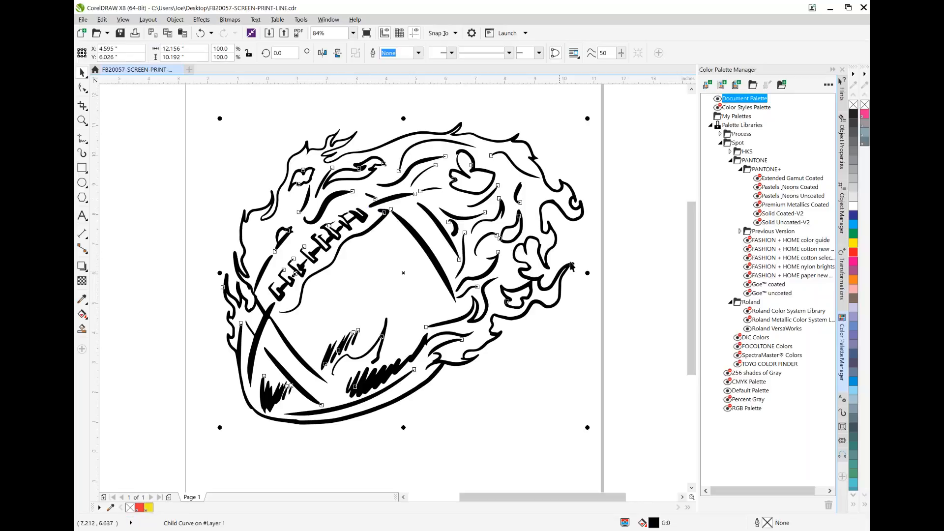
pyautogui.click(622, 271)
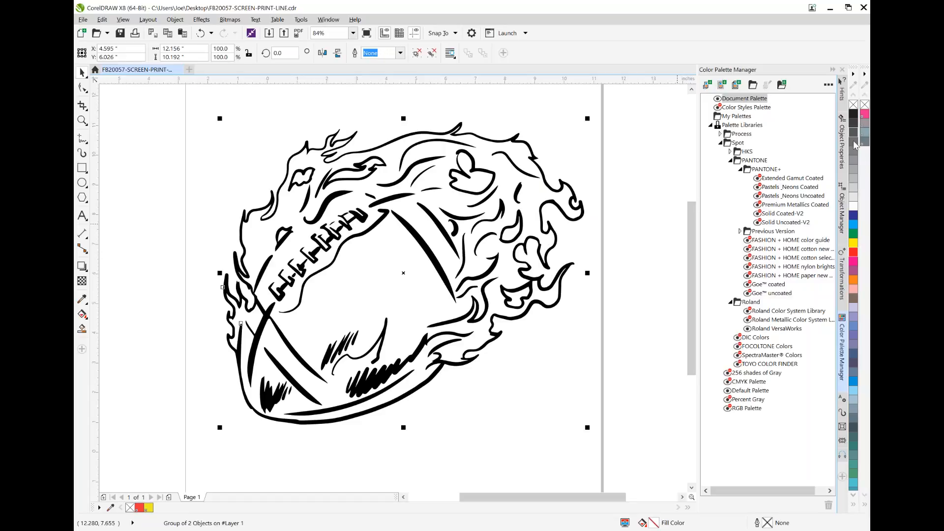
pyautogui.click(843, 213)
pyautogui.click(761, 133)
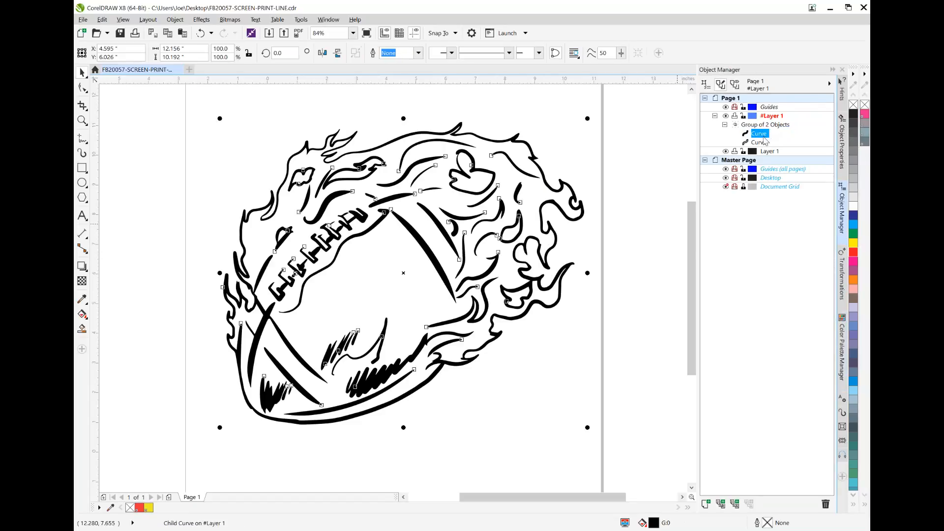
# Change the selected curve's fill to a fountain fill and sample the Red spot color from the Document Palette for its start color
pyautogui.doubleClick(654, 523)
pyautogui.moveTo(412, 180); pyautogui.dragTo(605, 261)
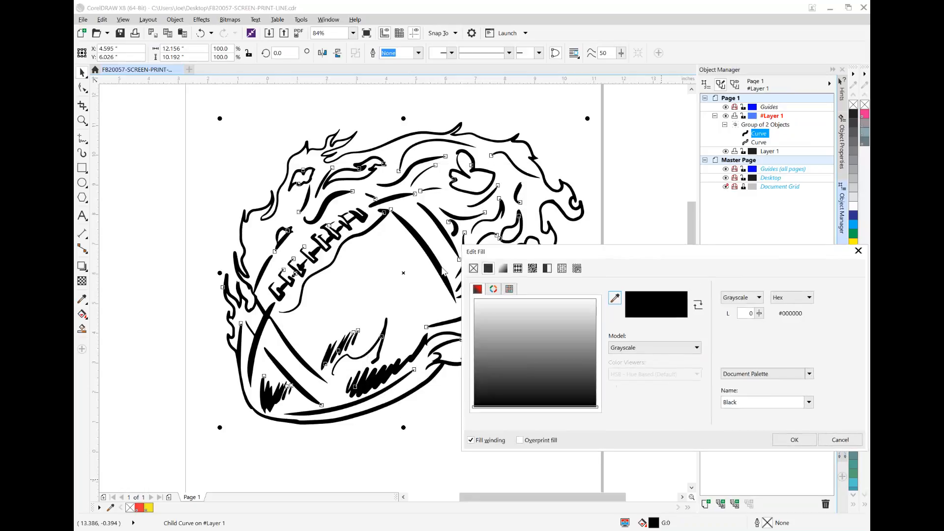
pyautogui.click(503, 268)
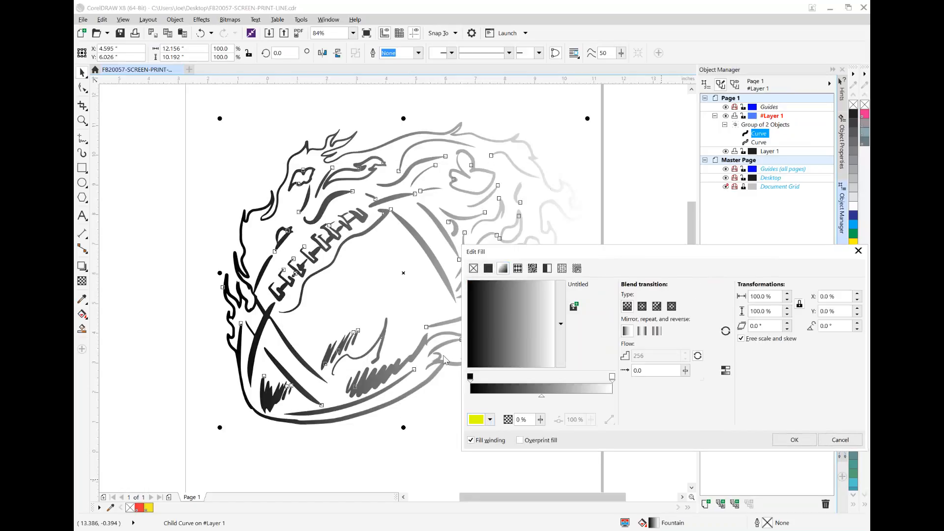
pyautogui.click(470, 377)
pyautogui.click(491, 419)
pyautogui.click(519, 298)
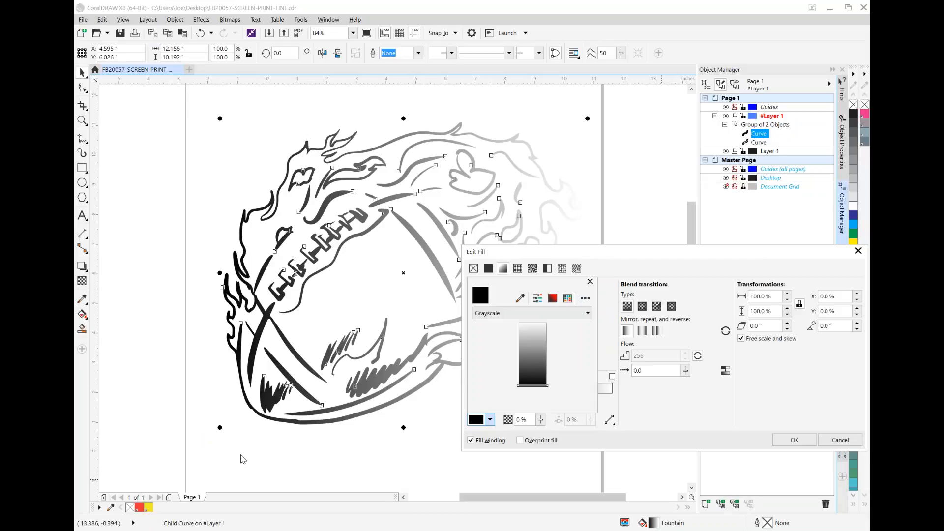
pyautogui.click(519, 298)
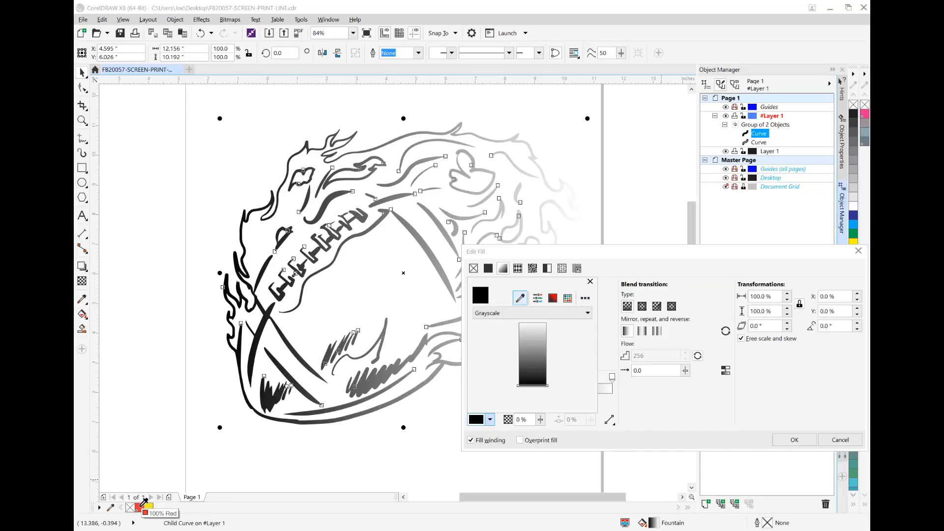
pyautogui.click(141, 505)
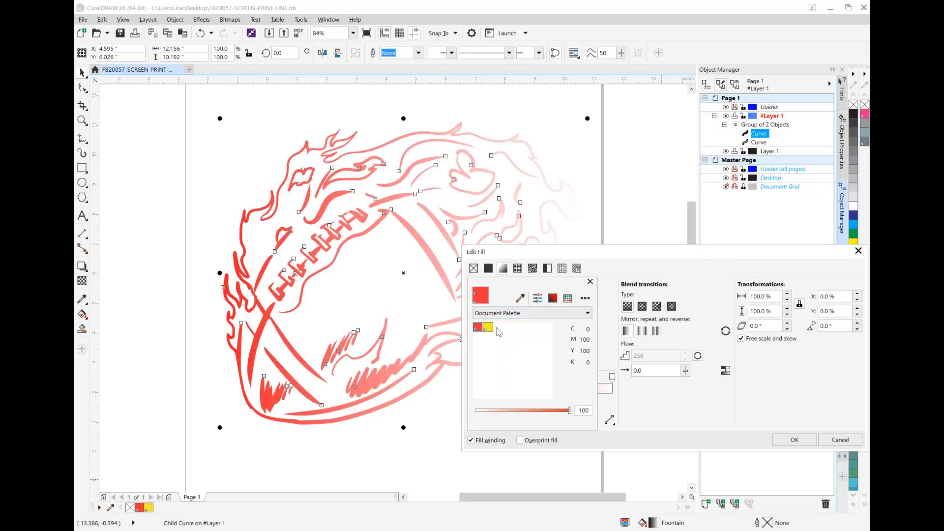
# Set the fountain fill's end color to the yellow spot color from the Document Palette and accept the fill
pyautogui.click(507, 269)
pyautogui.click(612, 377)
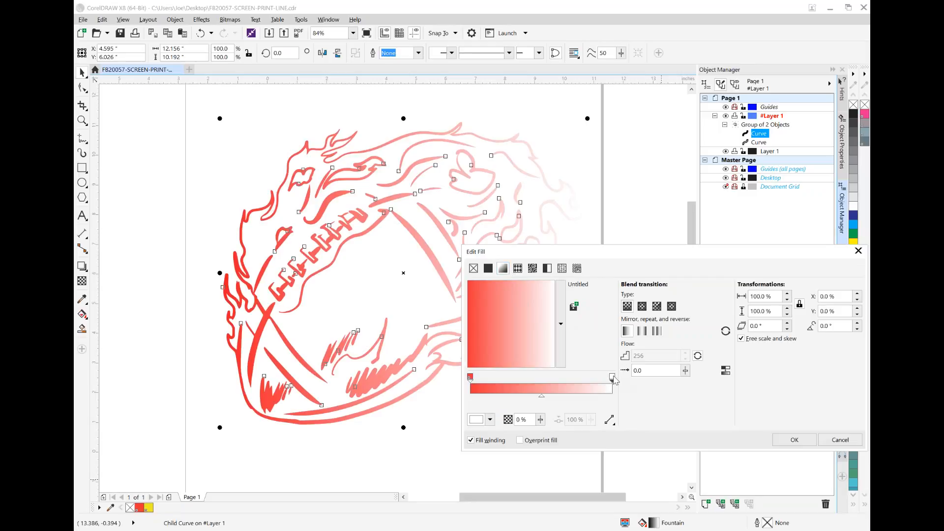
pyautogui.click(489, 420)
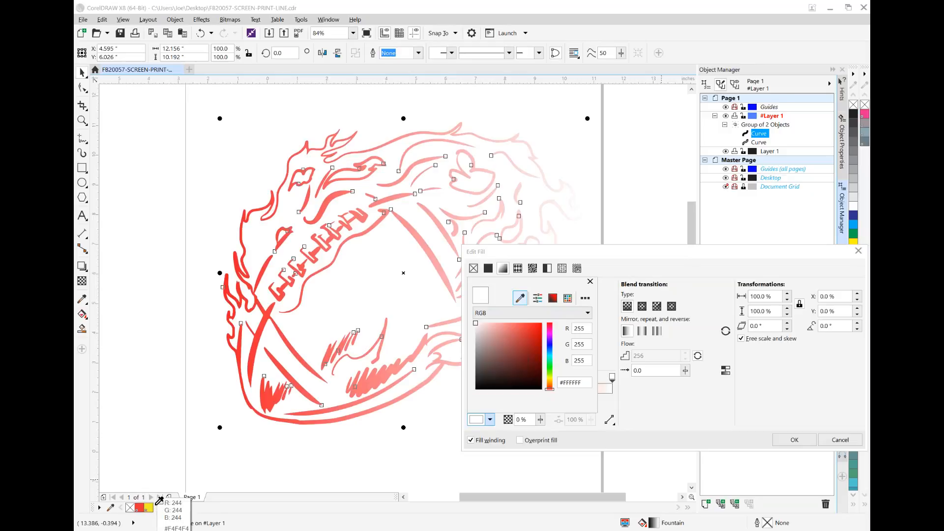
pyautogui.click(148, 507)
pyautogui.click(635, 394)
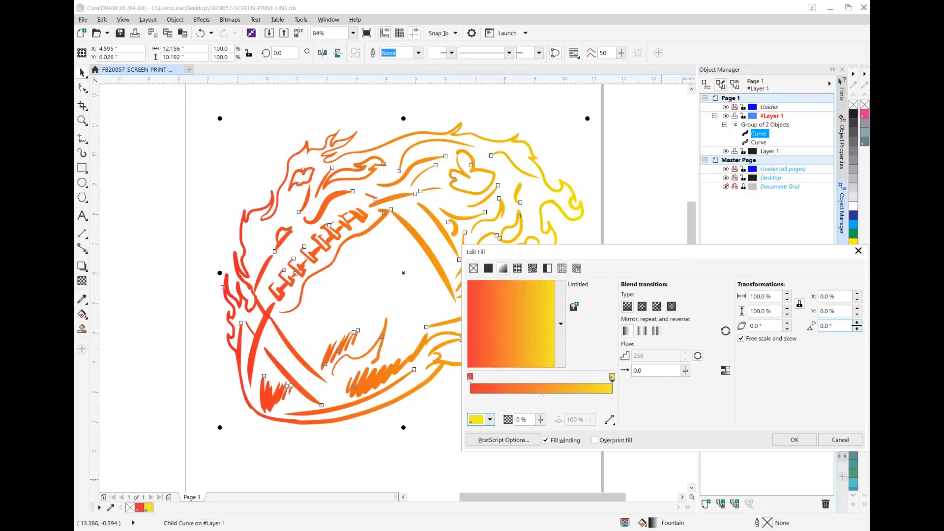
pyautogui.click(857, 328)
pyautogui.click(857, 328)
pyautogui.moveTo(858, 328)
pyautogui.mouseDown()
pyautogui.moveTo(858, 343)
pyautogui.moveTo(857, 329)
pyautogui.mouseUp()
pyautogui.click(793, 439)
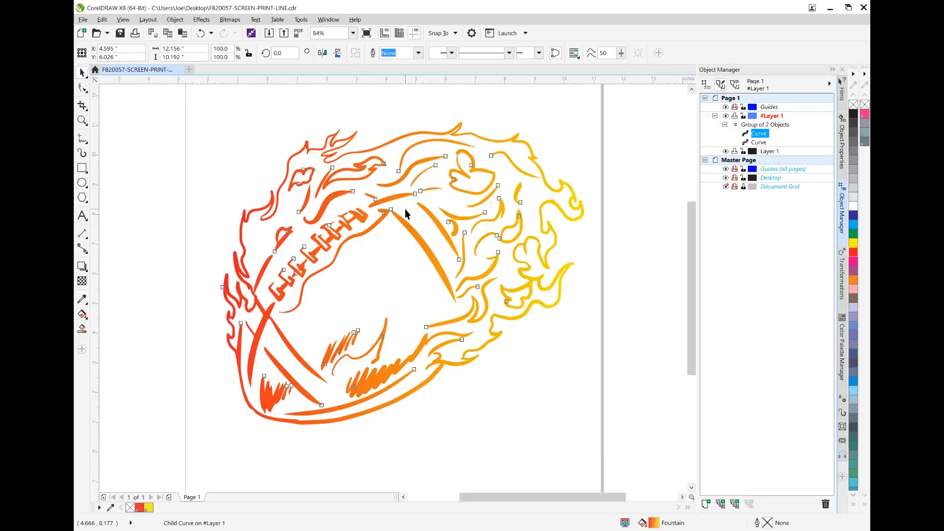
# Reposition the football group on the page with its center at about X 4.32 and Y 6.14 inches
pyautogui.moveTo(405, 222)
pyautogui.mouseDown()
pyautogui.moveTo(358, 287)
pyautogui.moveTo(372, 268)
pyautogui.mouseUp()
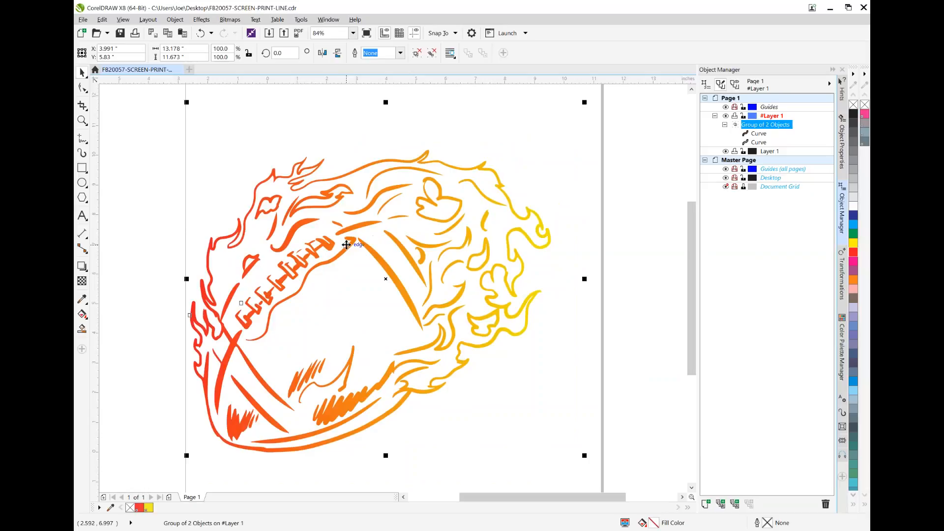
pyautogui.hotkey('ctrl', 'z')
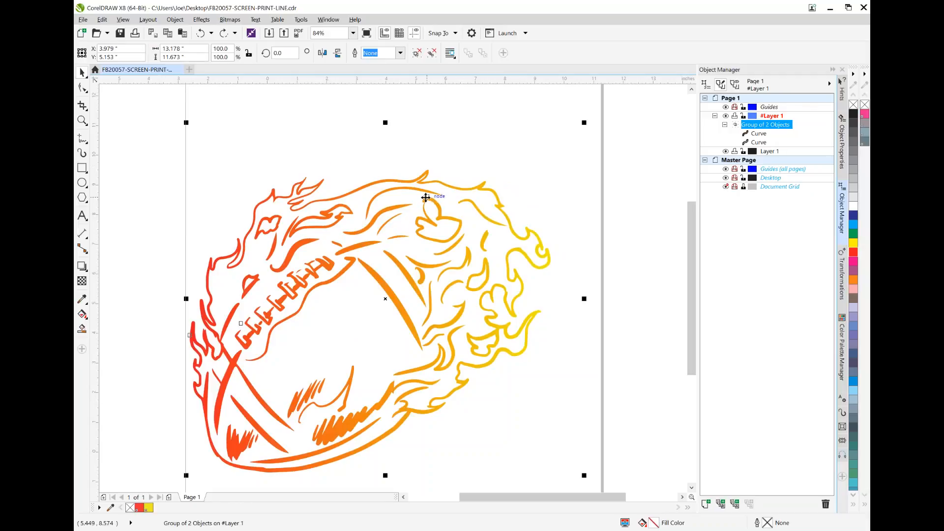
pyautogui.moveTo(428, 207); pyautogui.dragTo(485, 159)
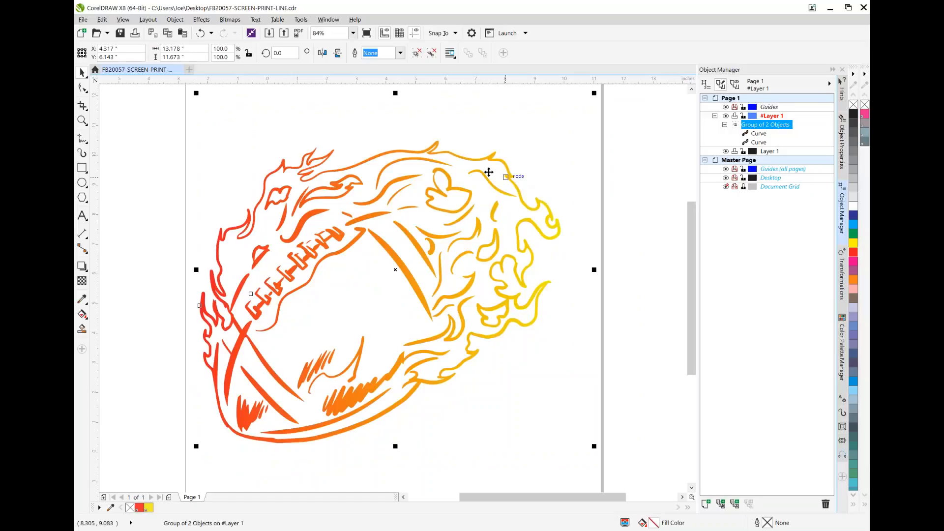
# Create a 14 by 14 inch CMYK document and import FB20057-DIGITAL.png from the Desktop, centered at about X 7.13 and Y 7.90 inches
pyautogui.click(189, 69)
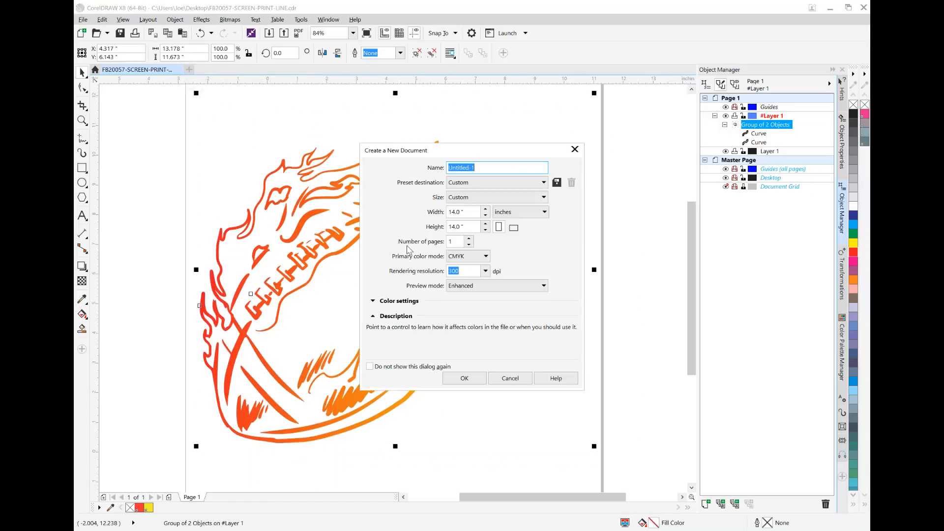
pyautogui.click(472, 377)
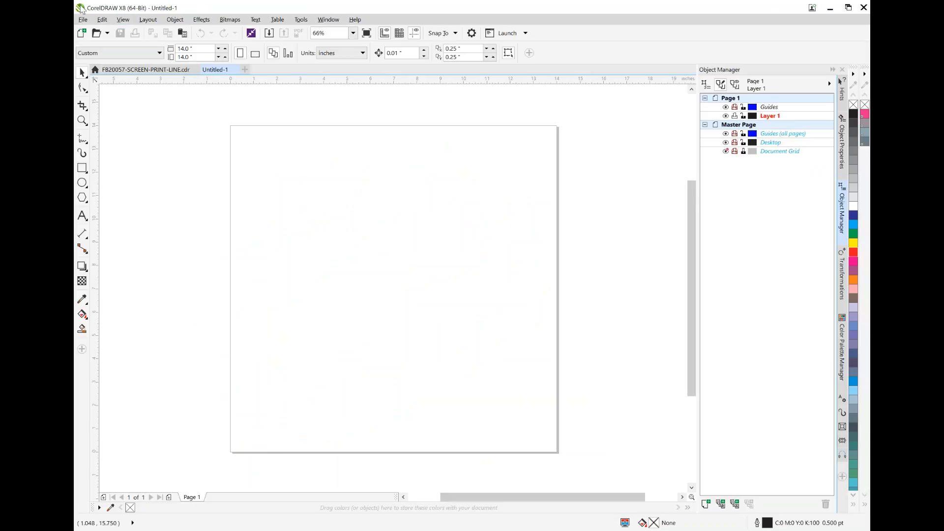
pyautogui.click(83, 19)
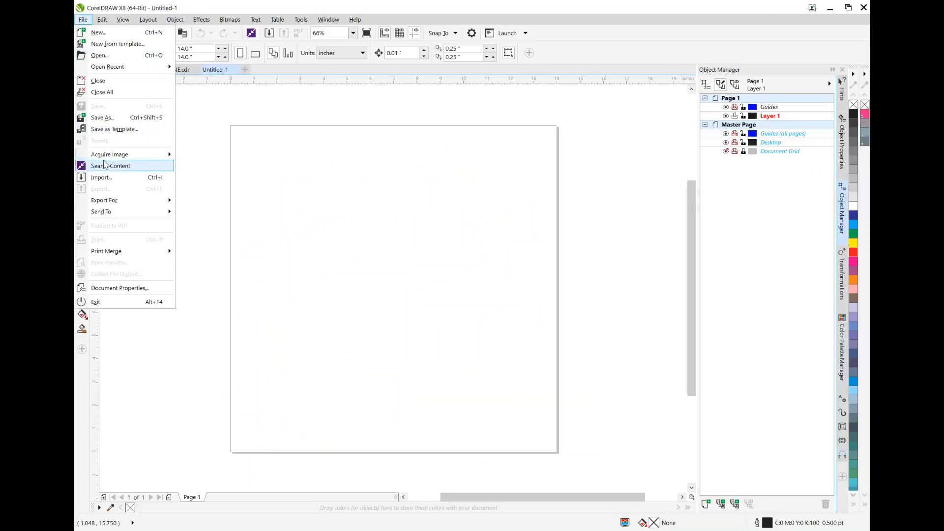
pyautogui.click(104, 177)
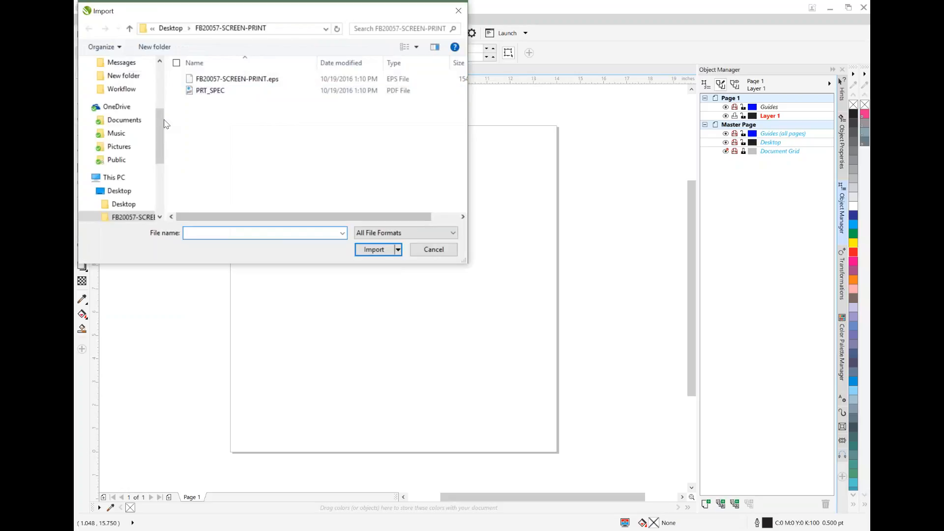
pyautogui.scroll(5, 121, 114)
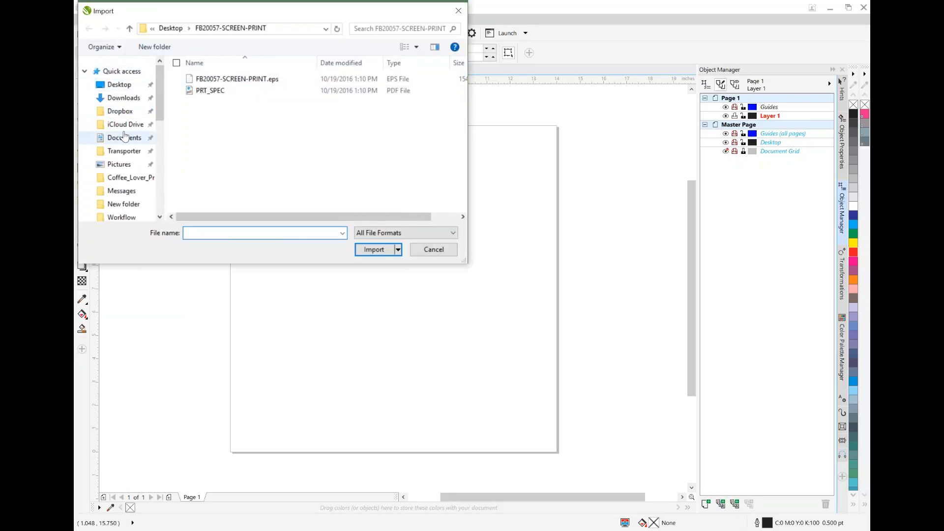
pyautogui.click(114, 85)
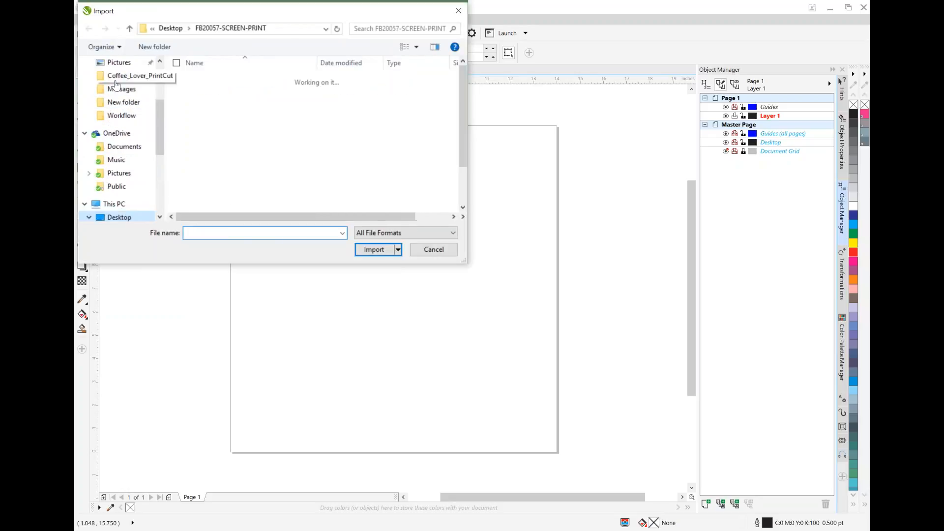
pyautogui.doubleClick(220, 149)
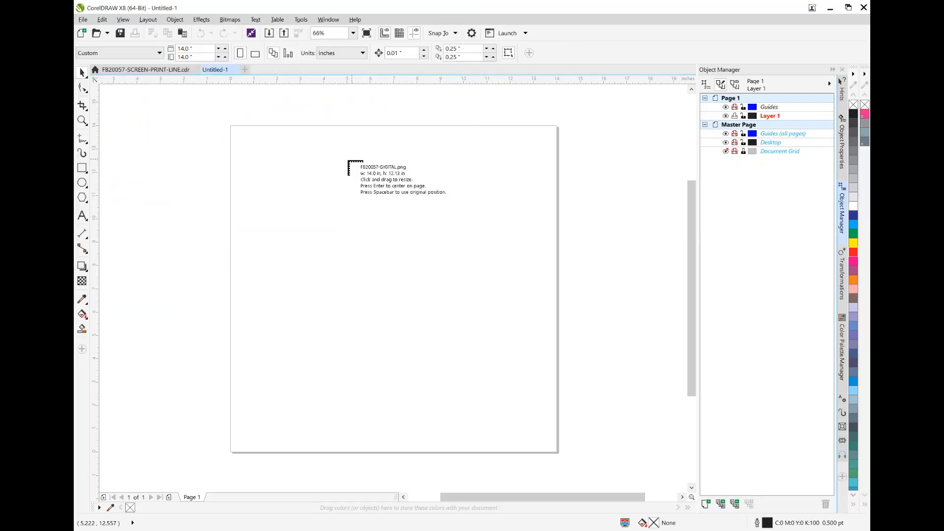
pyautogui.click(345, 166)
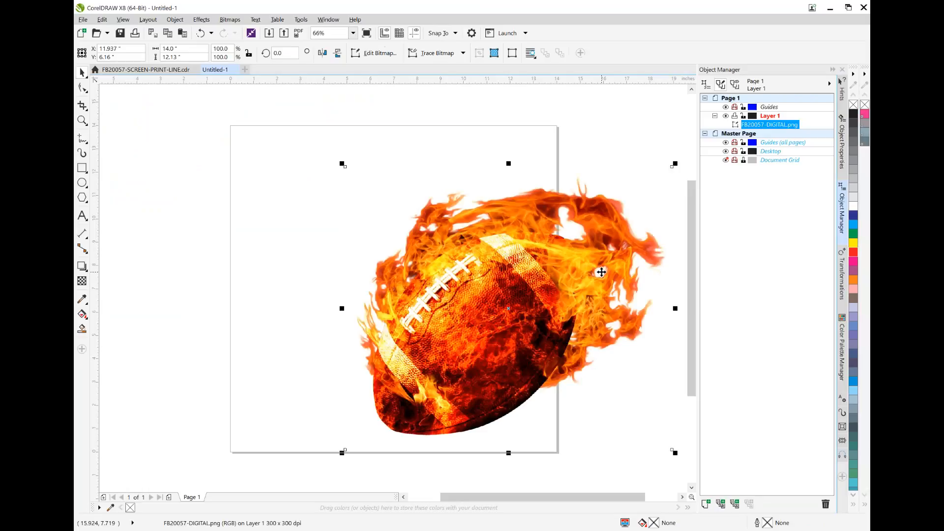
pyautogui.moveTo(602, 272); pyautogui.dragTo(488, 232)
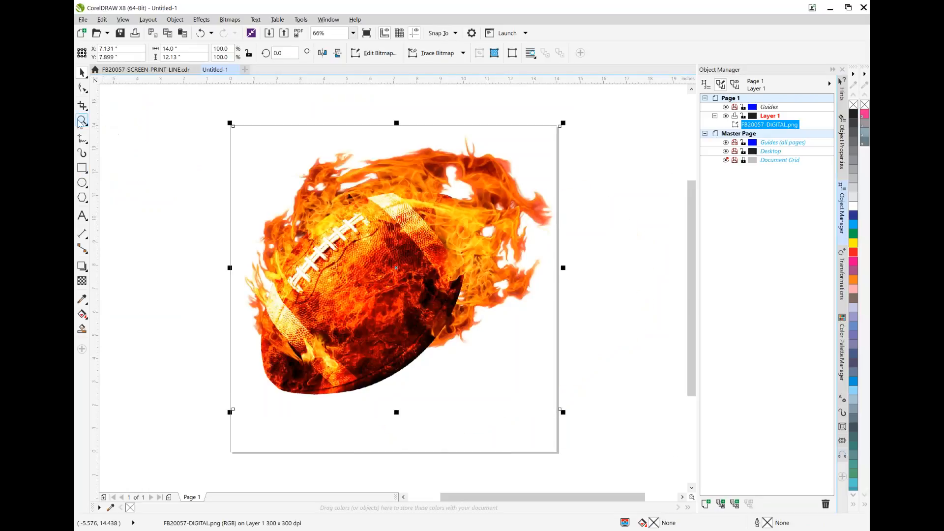
# Examine the pixels along the flame edges of the imported football bitmap up close, and return to a view of the whole image
pyautogui.click(82, 121)
pyautogui.click(331, 250)
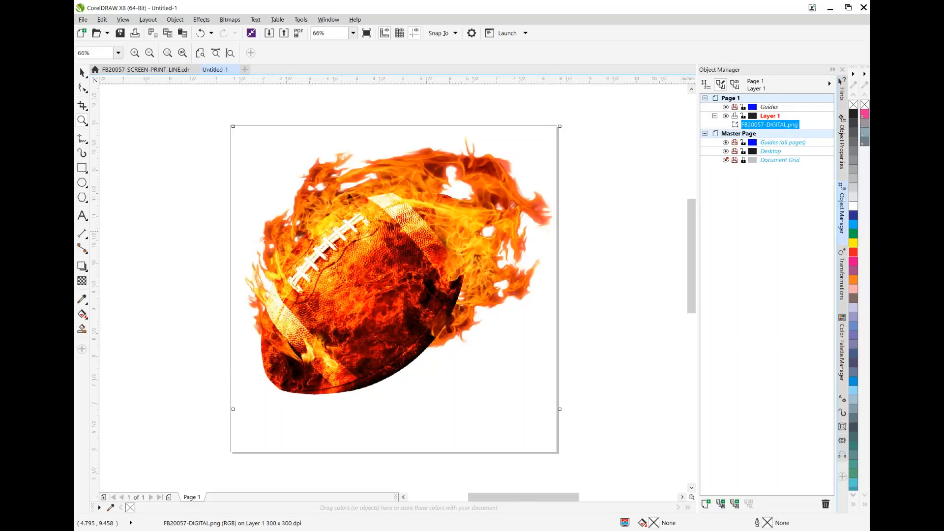
pyautogui.click(343, 231)
pyautogui.click(343, 231)
pyautogui.click(362, 236)
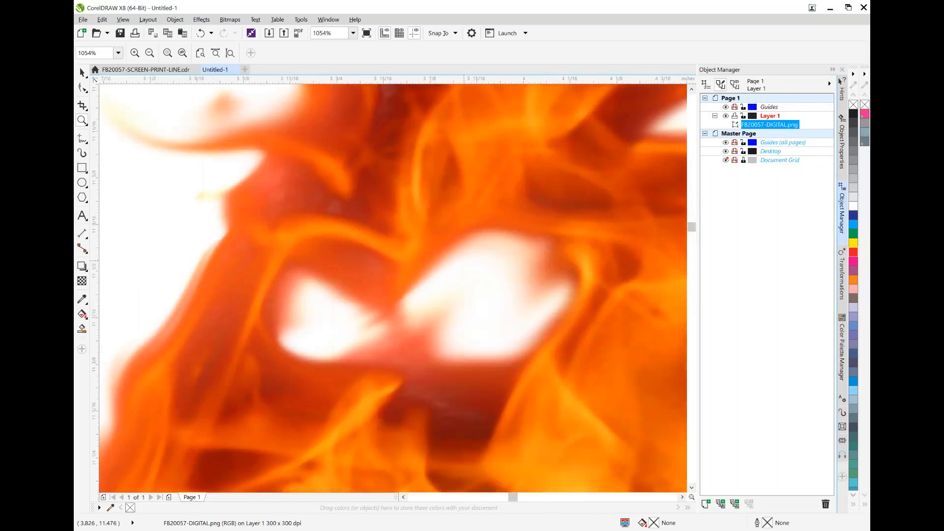
pyautogui.click(393, 283)
pyautogui.click(479, 267)
pyautogui.click(478, 268)
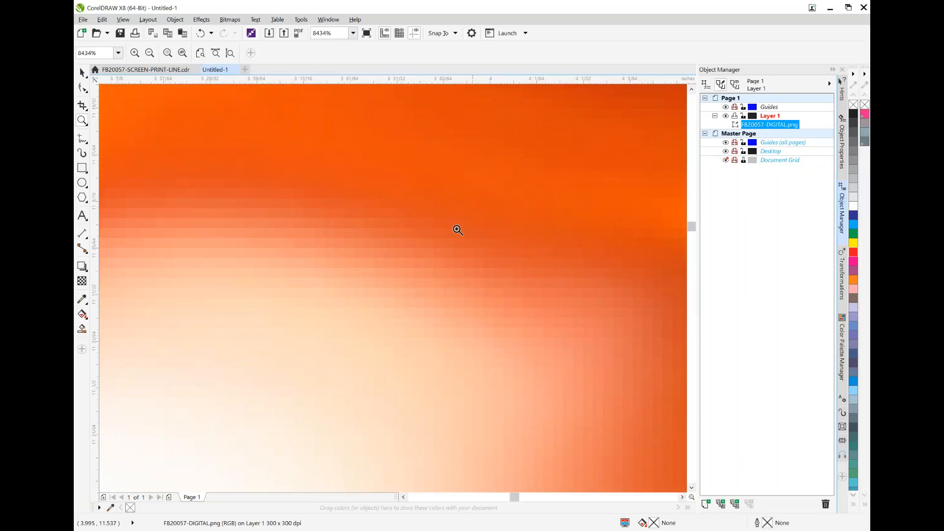
pyautogui.click(150, 53)
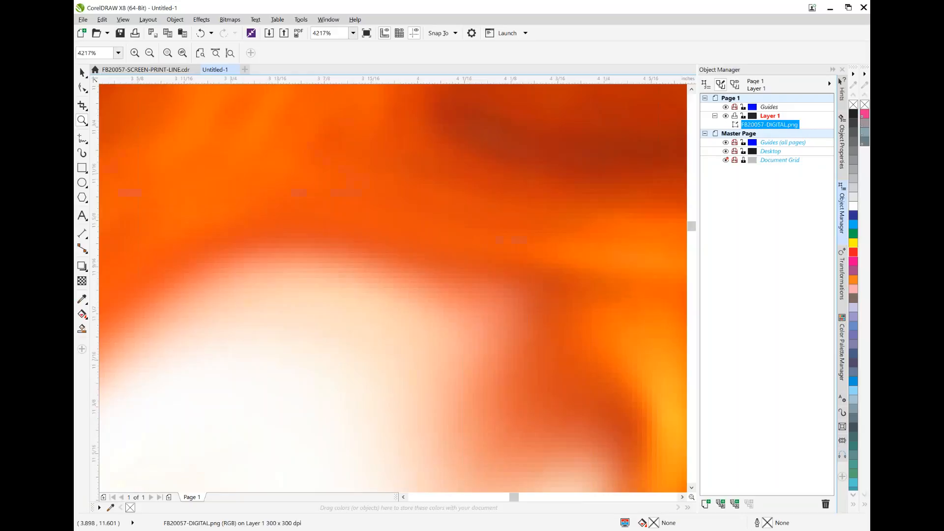
pyautogui.click(150, 53)
pyautogui.click(149, 52)
pyautogui.click(149, 52)
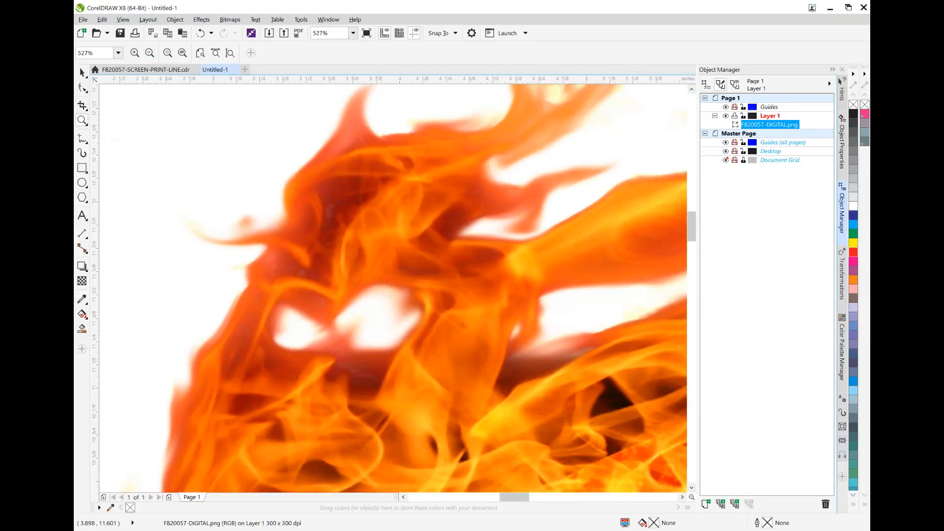
pyautogui.click(149, 52)
pyautogui.click(150, 53)
pyautogui.click(149, 52)
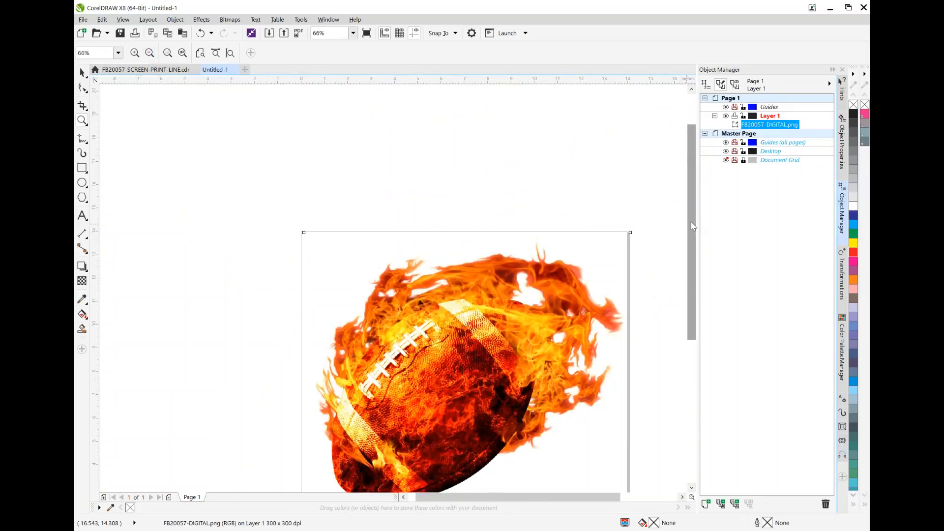
pyautogui.scroll(-3, 693, 226)
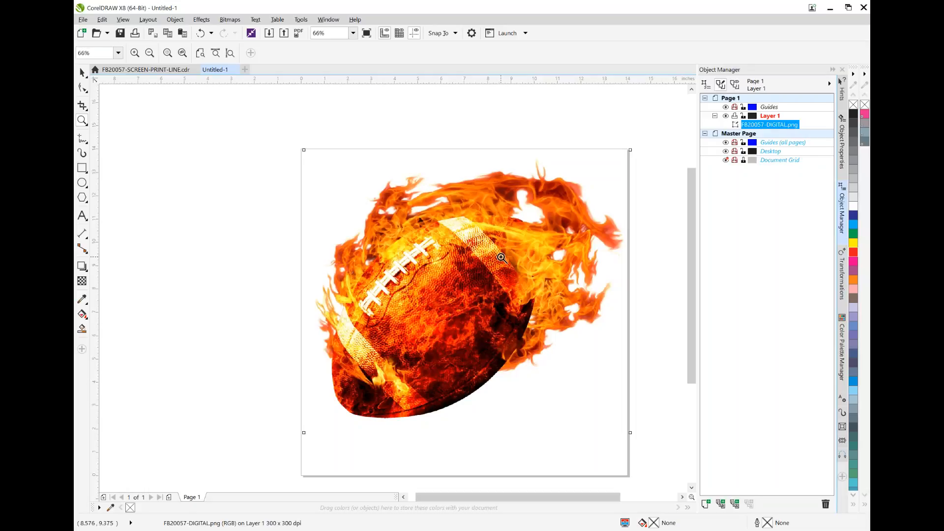
# Compare the line art in FB20057-SCREEN-PRINT-LINE.cdr with the bitmap in Untitled-1, ending on the bitmap document
pyautogui.click(160, 72)
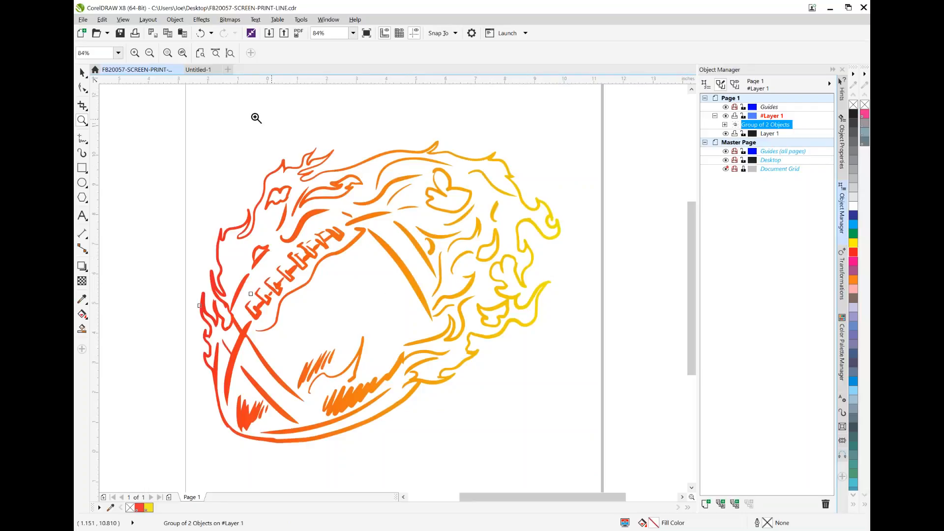
pyautogui.click(198, 69)
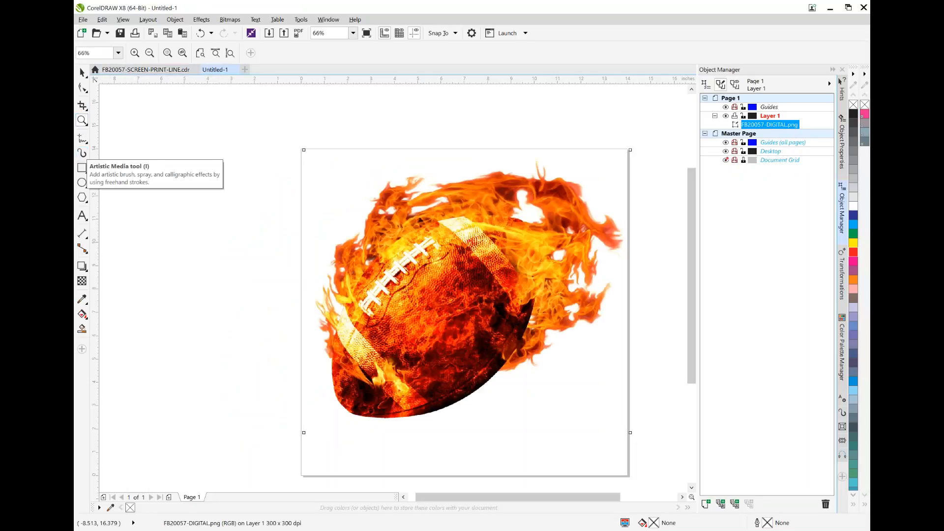
pyautogui.click(145, 72)
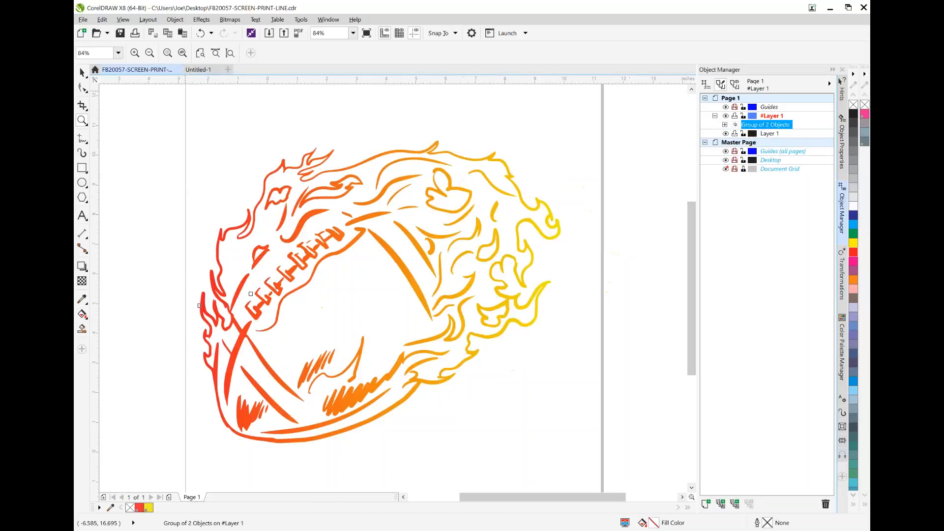
pyautogui.click(200, 71)
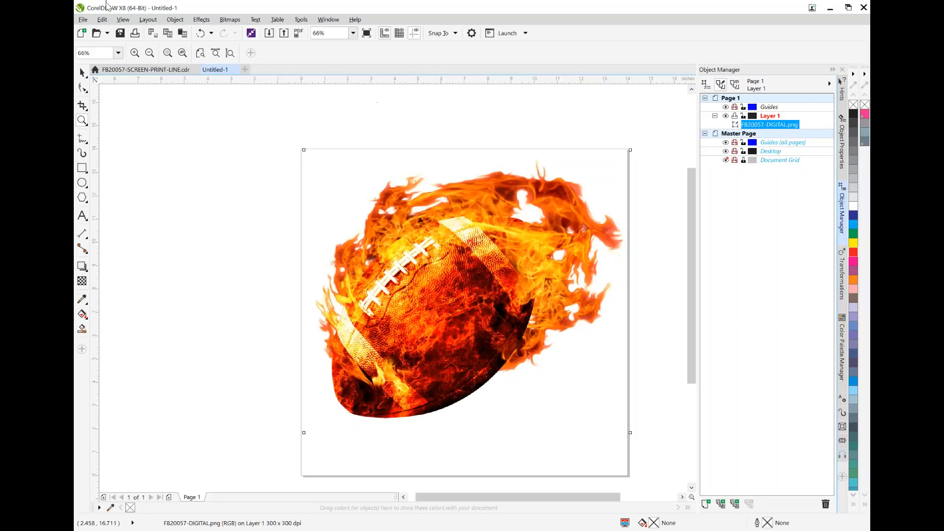
# Import the EPS from the FB20057-SCREEN-PRINT folder on the Desktop as encapsulated PostScript and place it on the page
pyautogui.click(85, 20)
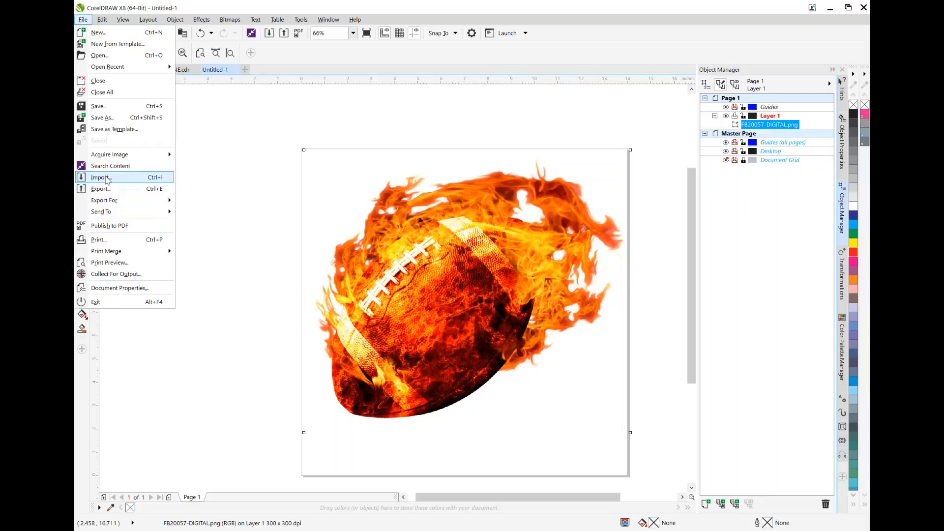
pyautogui.click(404, 208)
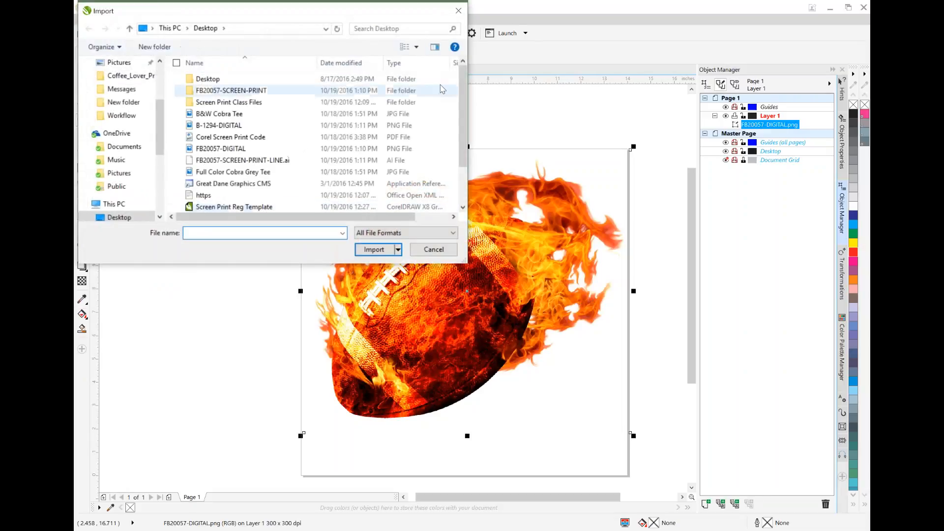
pyautogui.scroll(-2, 453, 92)
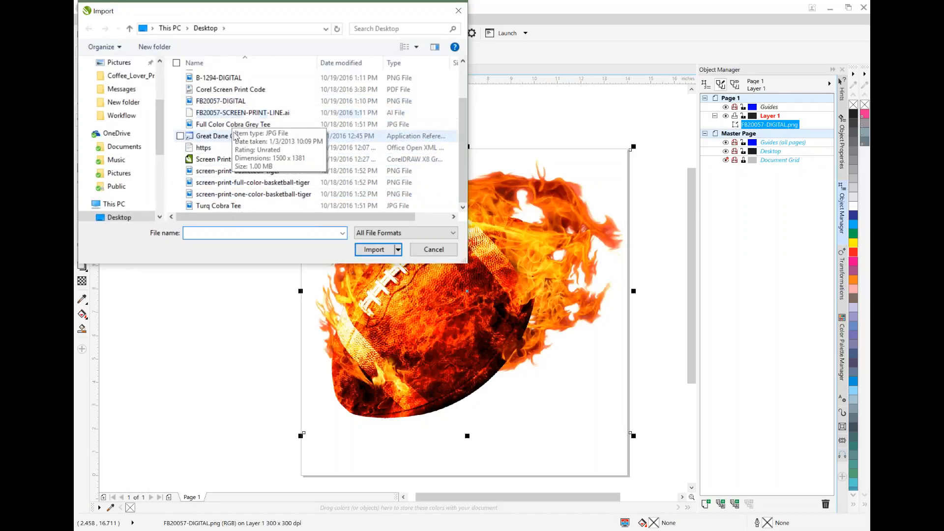
pyautogui.scroll(2, 235, 137)
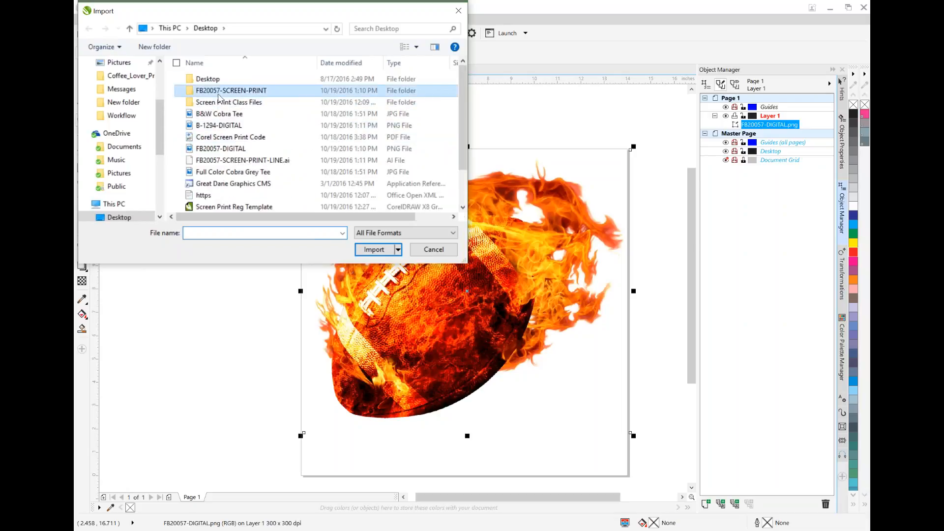
pyautogui.doubleClick(231, 90)
pyautogui.doubleClick(224, 81)
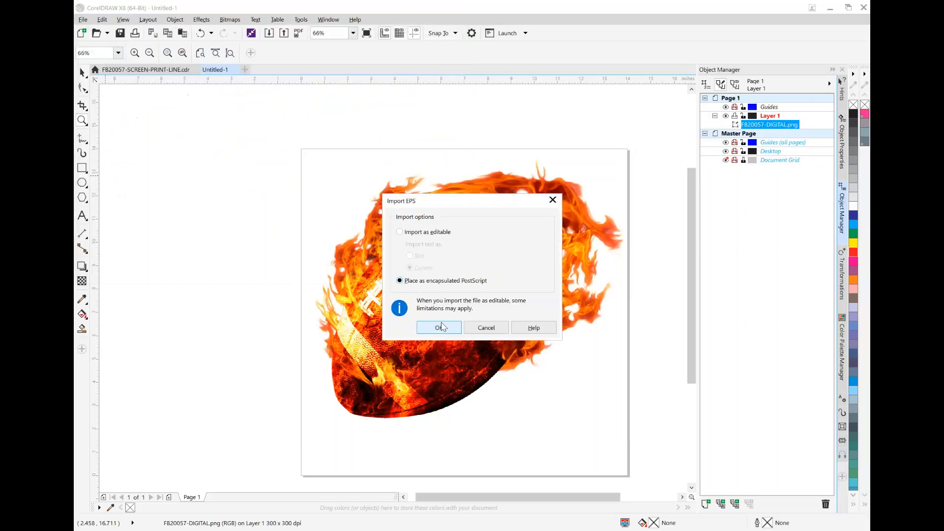
pyautogui.click(444, 327)
pyautogui.click(171, 165)
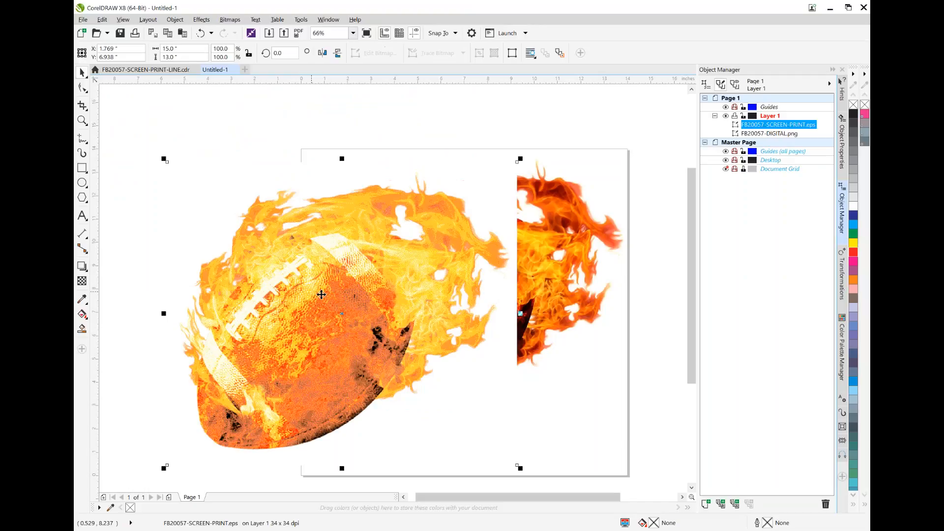
# Arrange the screen-print EPS and the digital bitmap side by side for comparison
pyautogui.moveTo(457, 253); pyautogui.dragTo(343, 216)
pyautogui.moveTo(467, 237); pyautogui.dragTo(565, 205)
pyautogui.moveTo(344, 235); pyautogui.dragTo(397, 237)
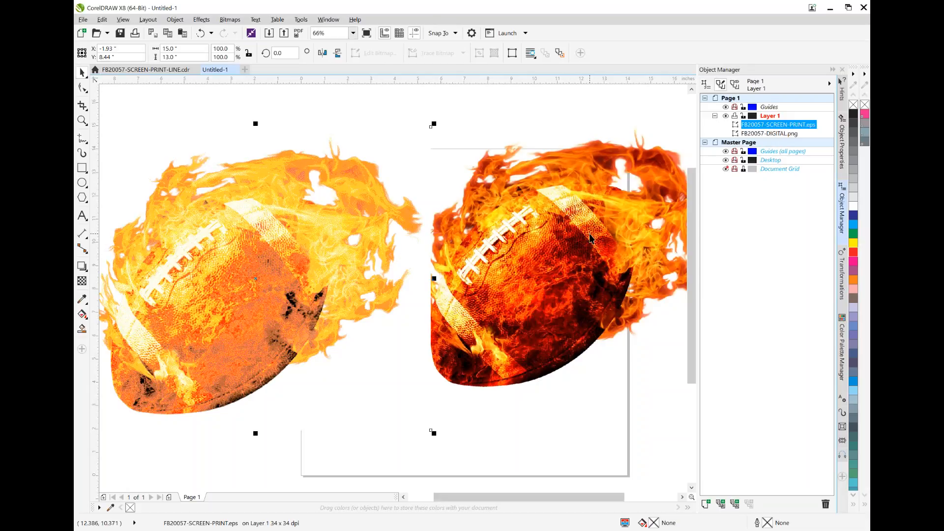
# Delete the screen-print EPS and move the digital football back onto the page, centered at about X 7.02 and Y 8.06 inches
pyautogui.click(826, 505)
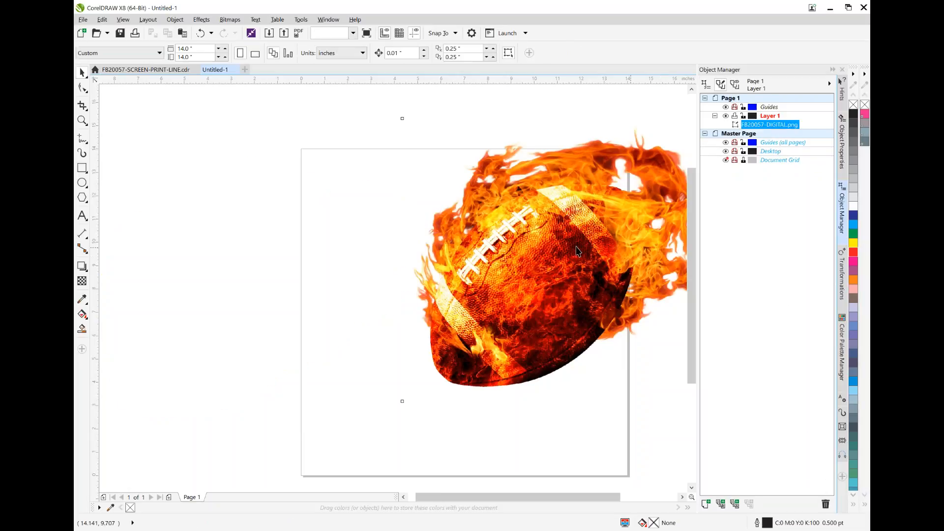
pyautogui.moveTo(576, 252); pyautogui.dragTo(473, 274)
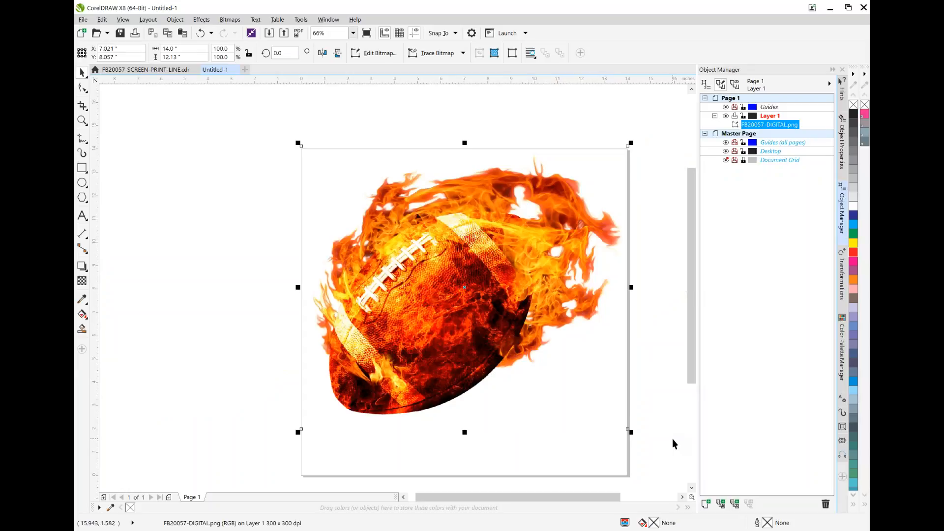
# Scale the football bitmap to about 11.17 by 9.68 inches and center it at about X 6.87 and Y 9.01 inches
pyautogui.moveTo(631, 433); pyautogui.dragTo(537, 350)
pyautogui.moveTo(439, 232); pyautogui.dragTo(481, 241)
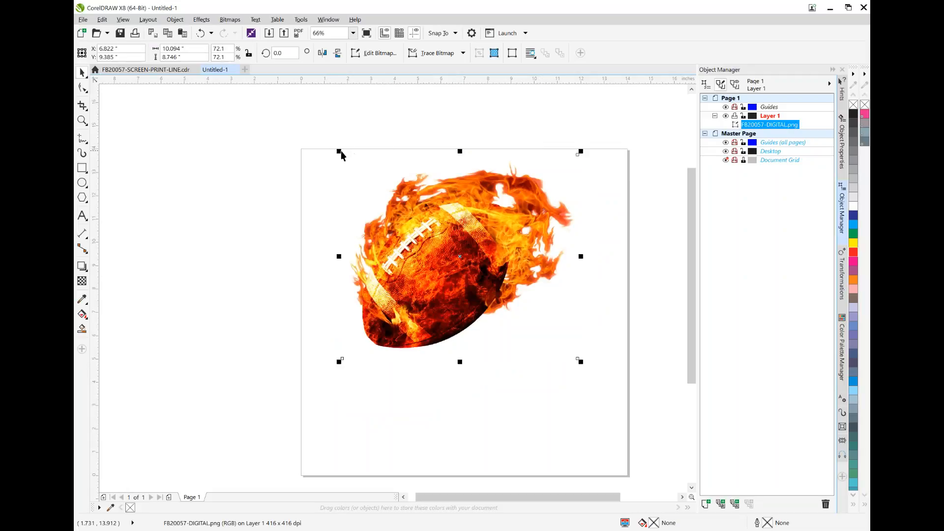
pyautogui.moveTo(340, 151); pyautogui.dragTo(314, 129)
pyautogui.moveTo(465, 183); pyautogui.dragTo(478, 202)
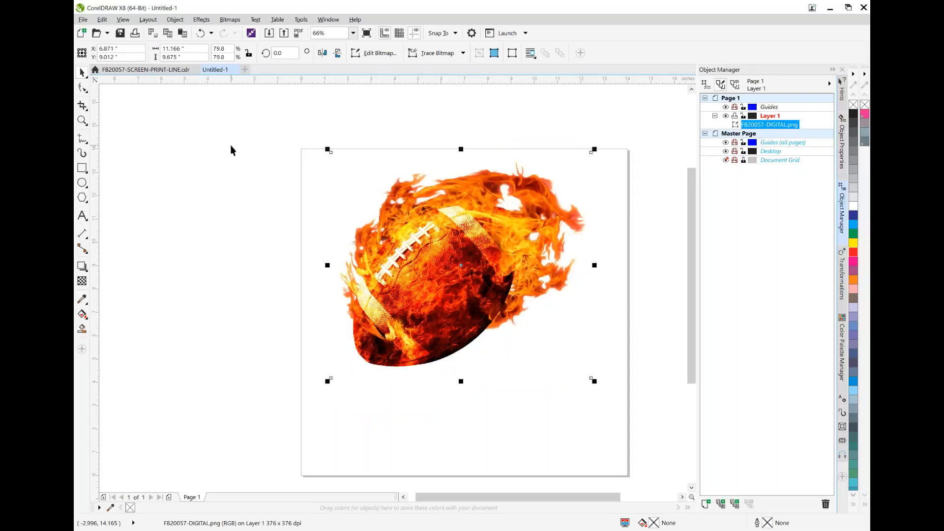
# Add artistic text reading JACKSON and HIGH on two lines below the football
pyautogui.click(82, 216)
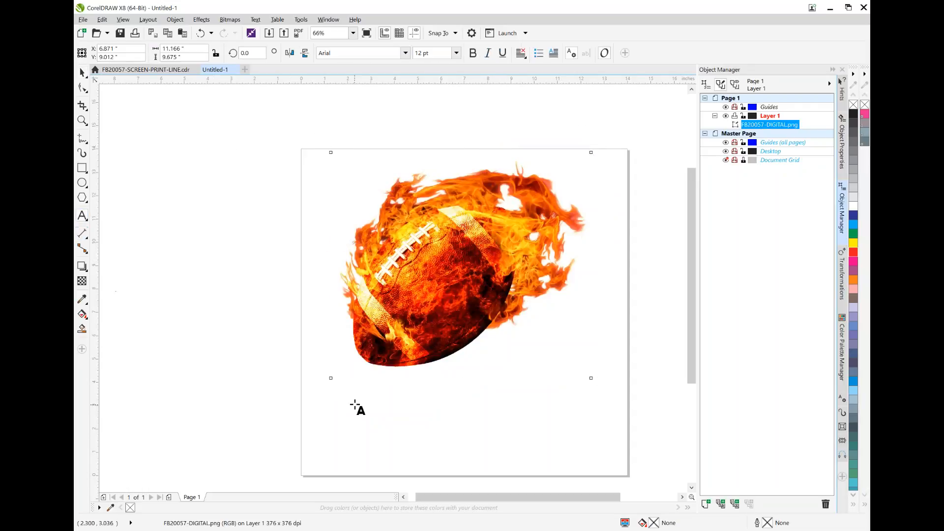
pyautogui.click(346, 423)
pyautogui.write('JACKSON')
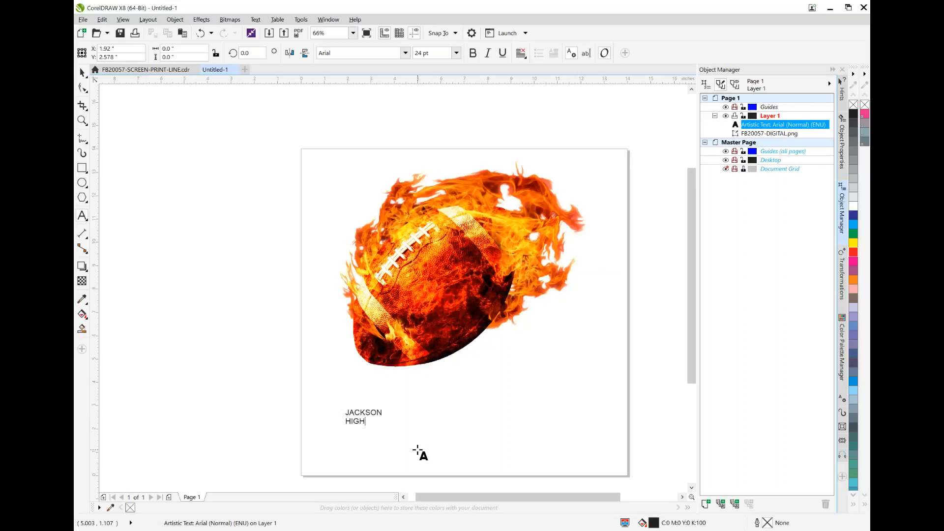
pyautogui.click(364, 419)
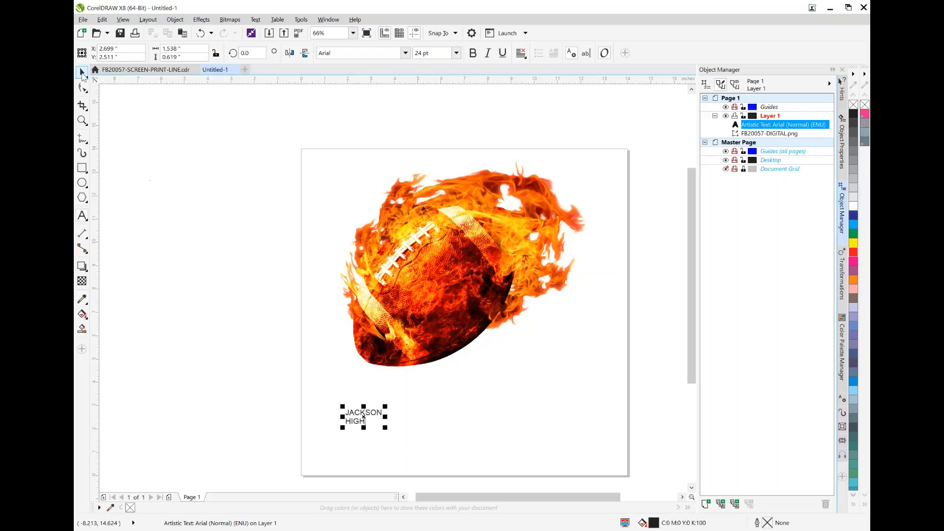
pyautogui.click(82, 74)
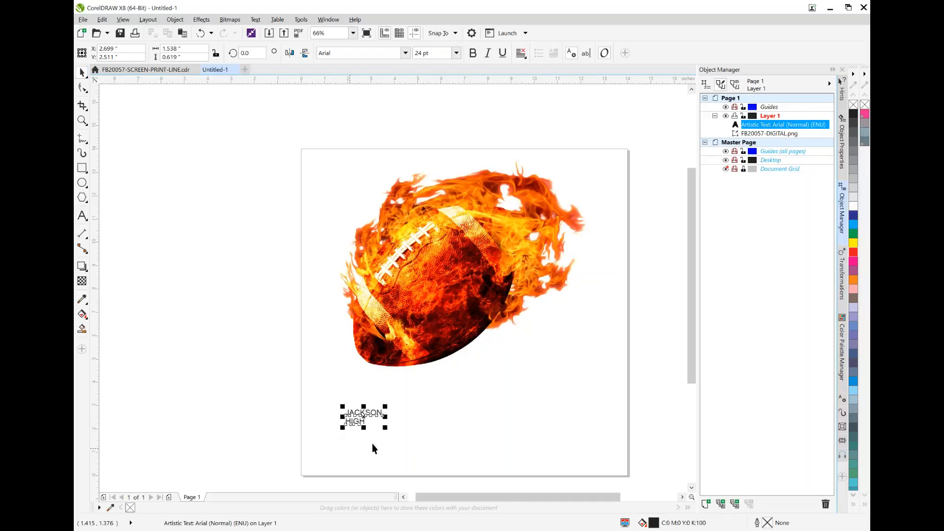
# Enlarge the JACKSON HIGH text to about 118.5 pt beneath the football and set its font to Typoster
pyautogui.moveTo(385, 427); pyautogui.dragTo(474, 460)
pyautogui.scroll(-1, 472, 416)
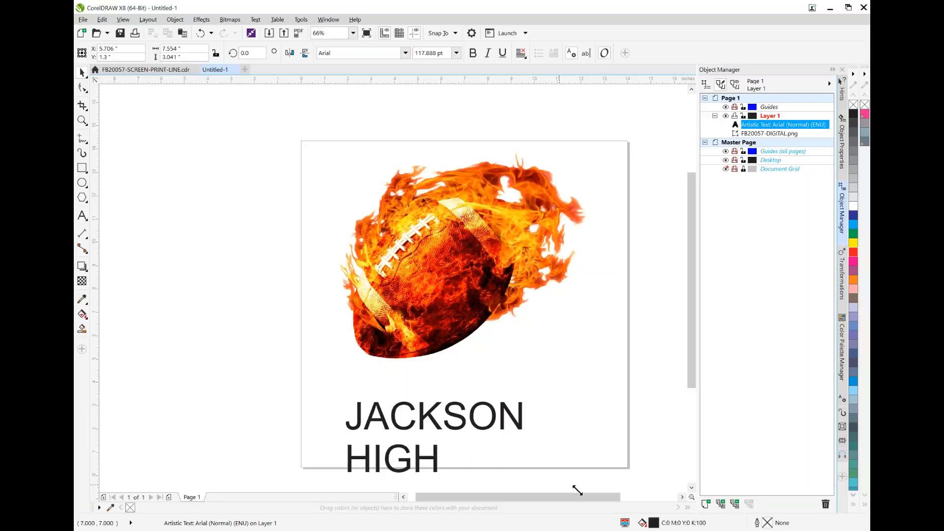
pyautogui.moveTo(472, 415); pyautogui.dragTo(531, 453)
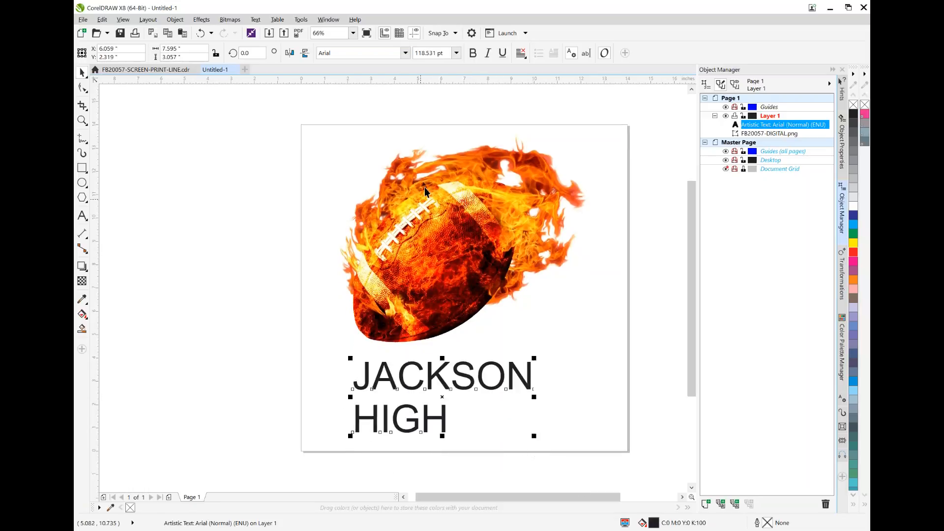
pyautogui.click(405, 54)
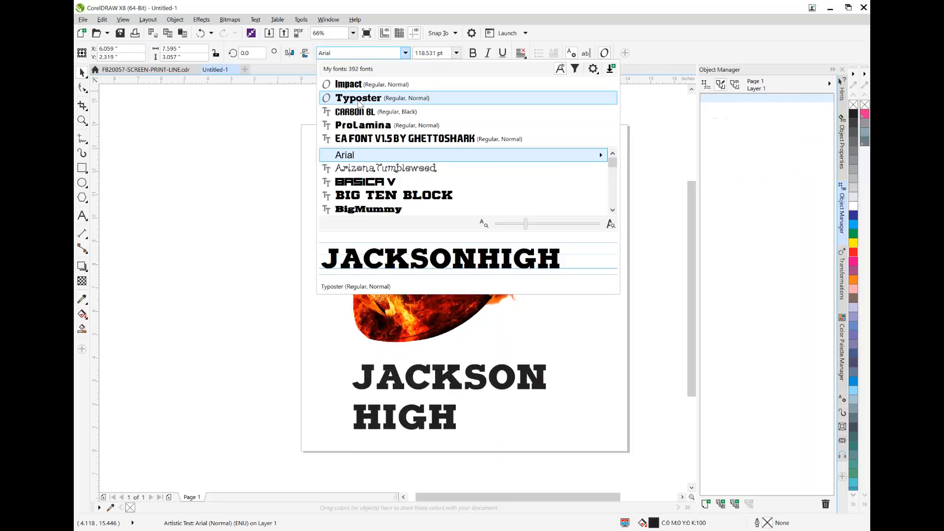
pyautogui.click(359, 100)
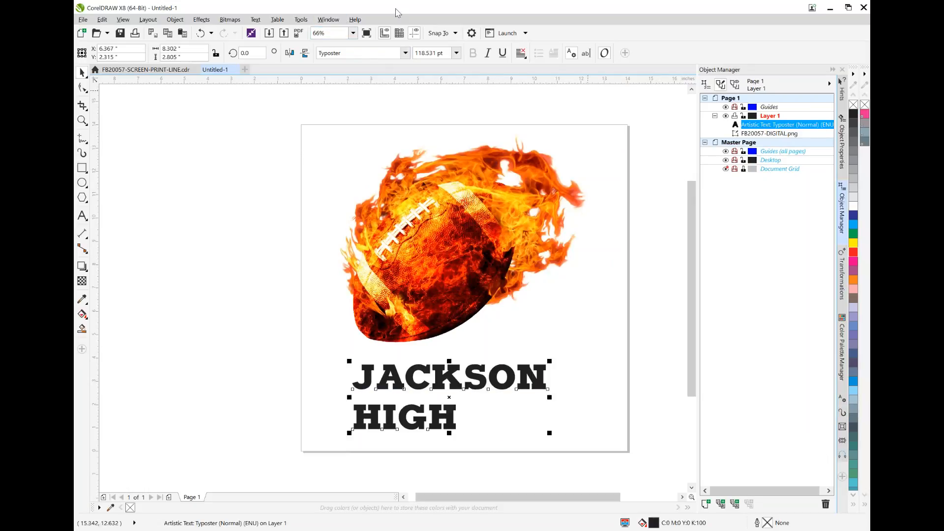
# Show the text properties and right-align the two lines of the JACKSON HIGH text
pyautogui.click(301, 19)
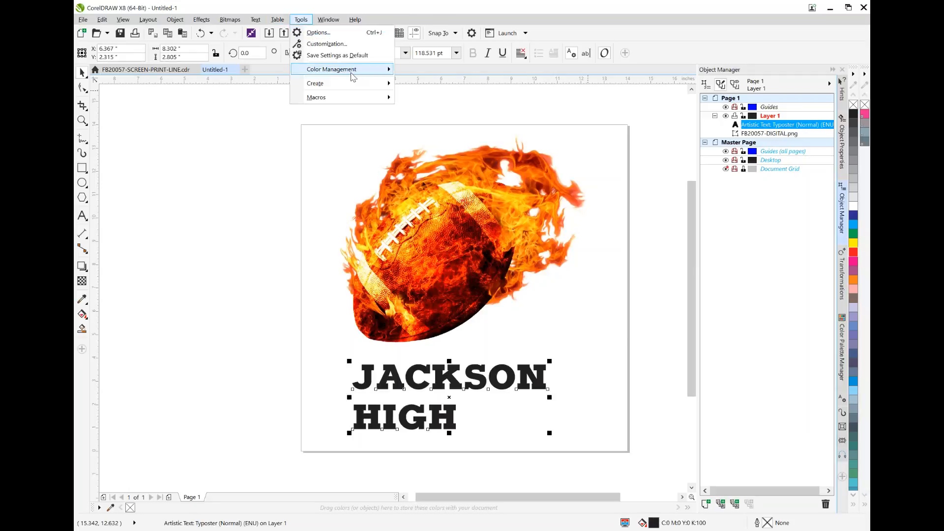
pyautogui.moveTo(345, 97)
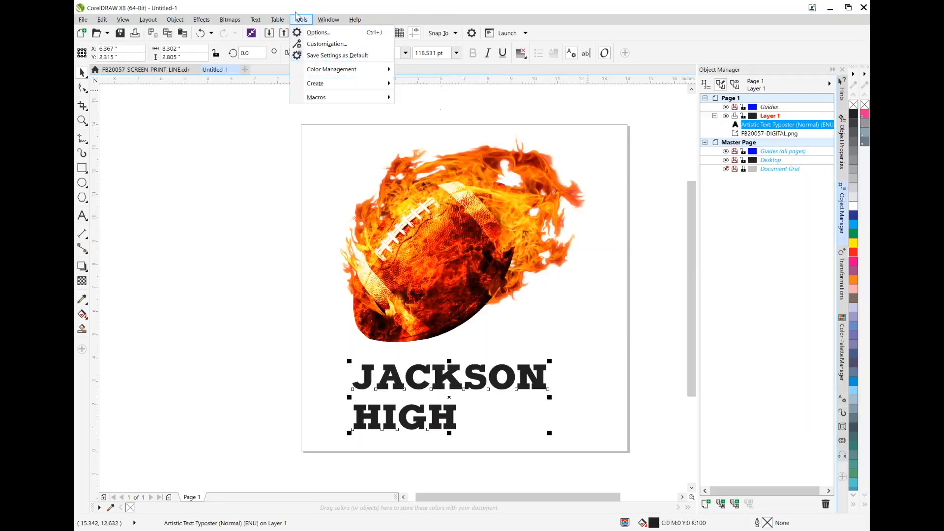
pyautogui.moveTo(329, 19)
pyautogui.moveTo(368, 162)
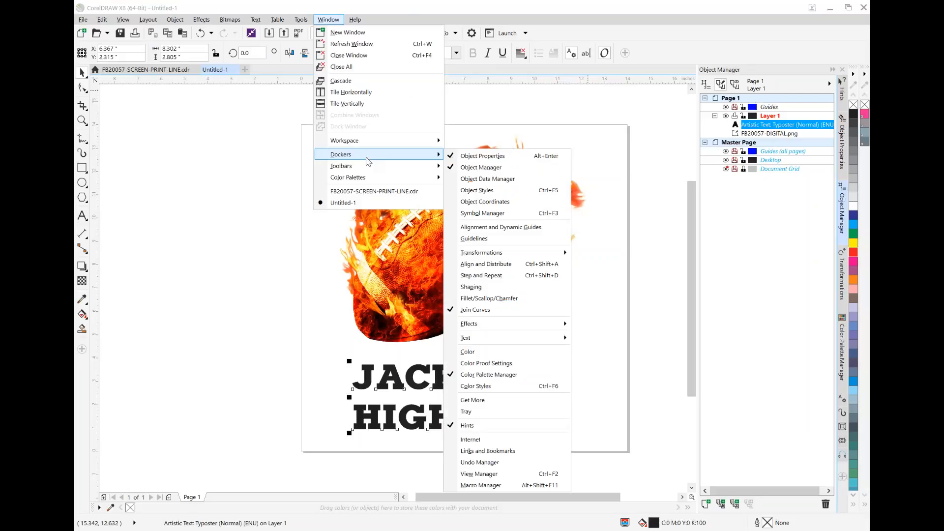
pyautogui.moveTo(486, 337)
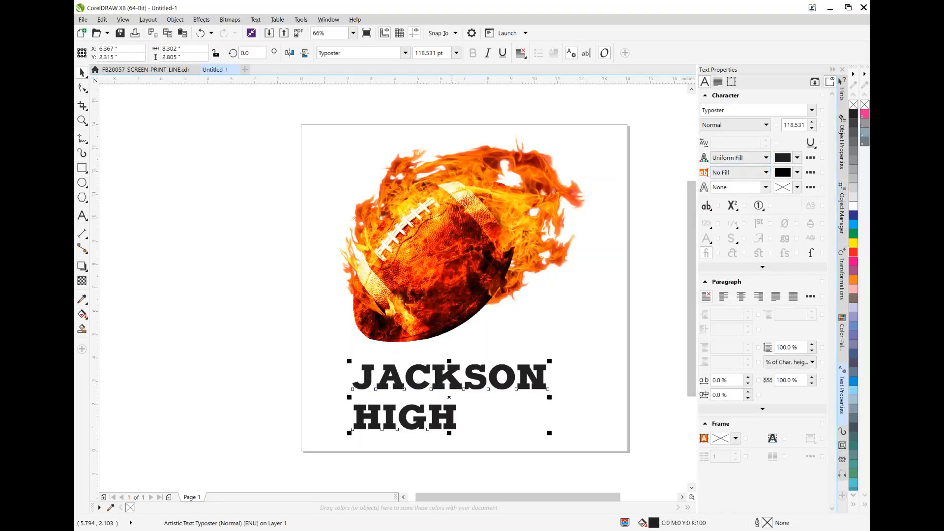
pyautogui.click(759, 297)
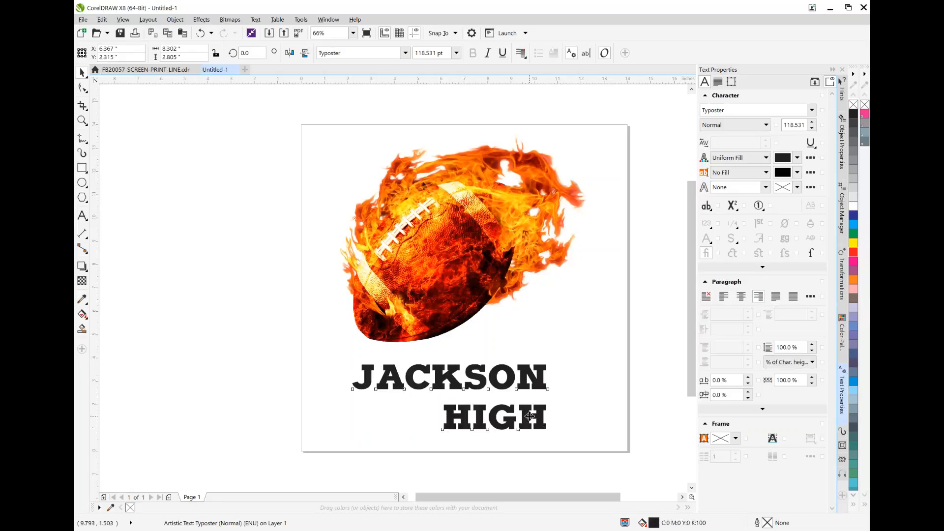
# Move the text up under the football and enlarge it to about 9.2 by 3.1 inches, centered near X 6.98 and Y 3.07
pyautogui.moveTo(530, 417); pyautogui.dragTo(534, 400)
pyautogui.moveTo(556, 344); pyautogui.dragTo(567, 322)
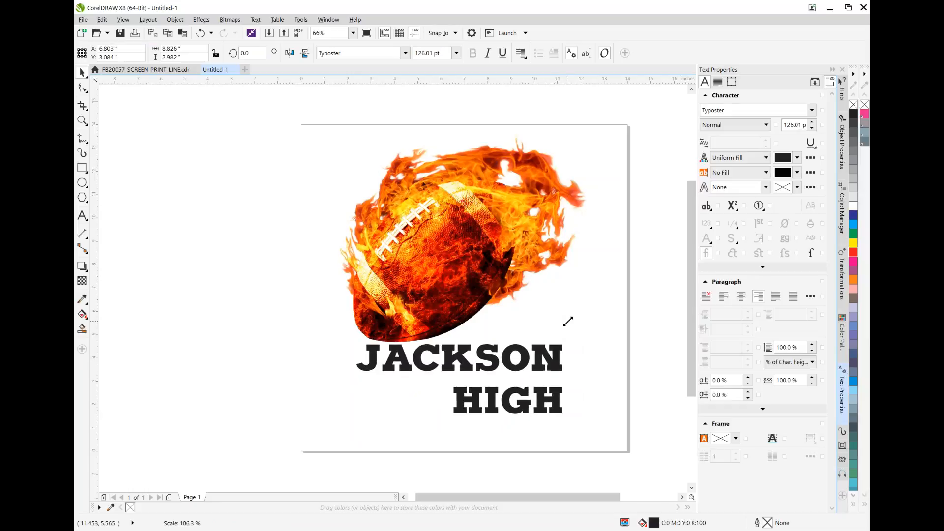
pyautogui.moveTo(544, 363)
pyautogui.mouseDown()
pyautogui.moveTo(571, 337)
pyautogui.moveTo(546, 358)
pyautogui.mouseUp()
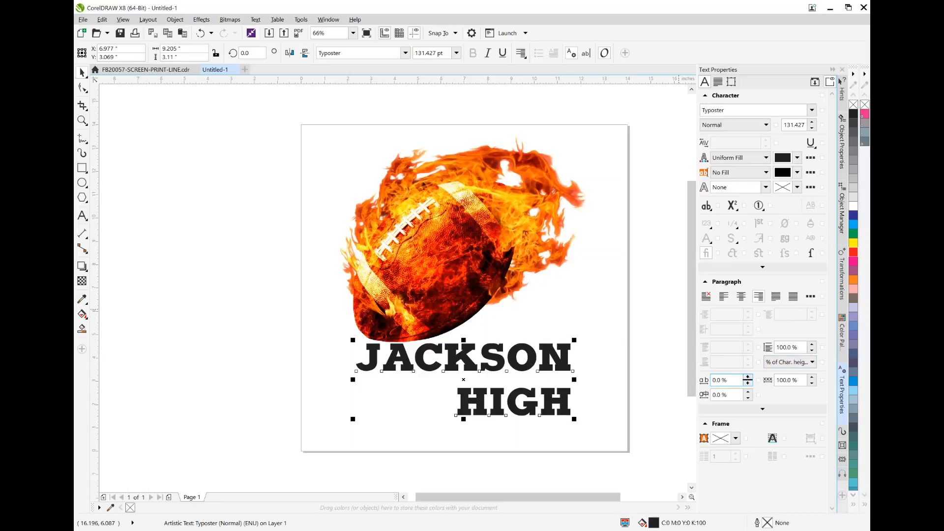
# Tighten the text by setting the character spacing to -22% and the line spacing to 74%
pyautogui.moveTo(747, 380)
pyautogui.mouseDown()
pyautogui.moveTo(740, 359)
pyautogui.moveTo(748, 392)
pyautogui.mouseUp()
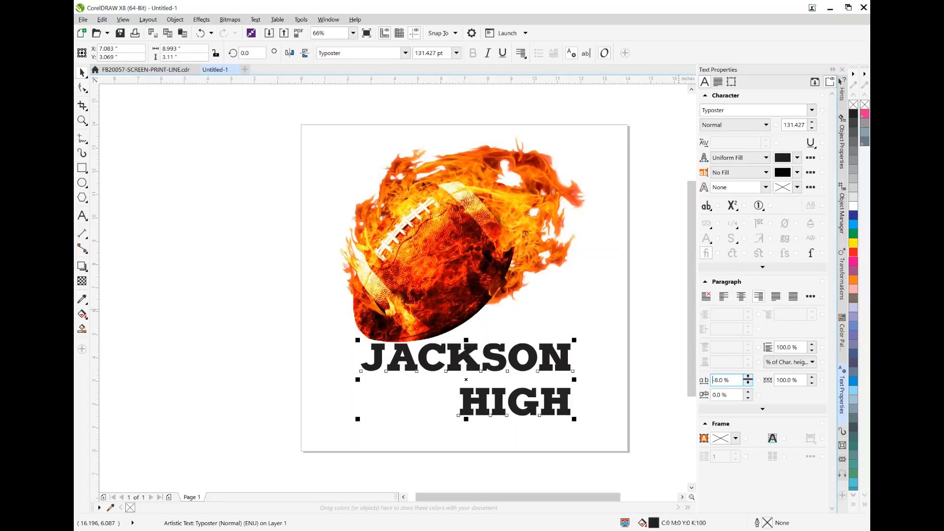
pyautogui.moveTo(749, 388)
pyautogui.mouseDown()
pyautogui.moveTo(748, 403)
pyautogui.moveTo(747, 379)
pyautogui.mouseUp()
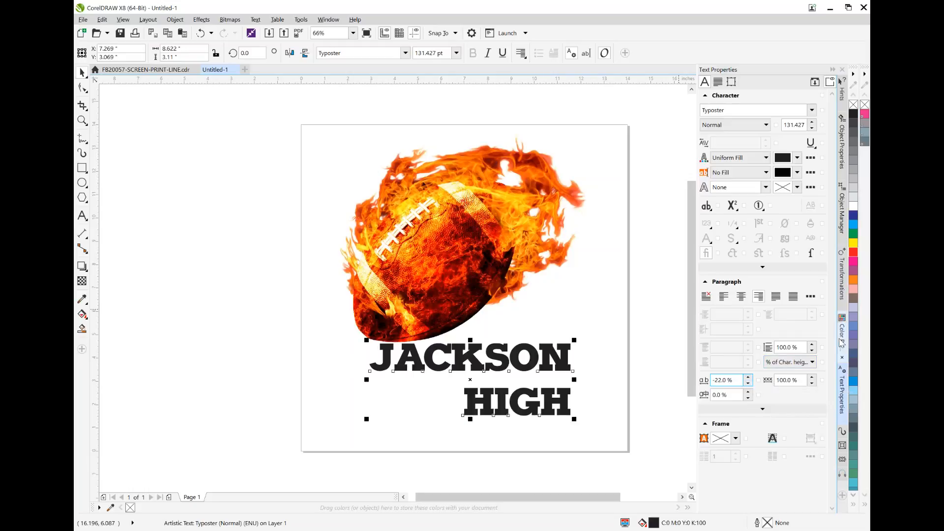
pyautogui.moveTo(811, 345)
pyautogui.mouseDown()
pyautogui.moveTo(814, 359)
pyautogui.moveTo(812, 351)
pyautogui.mouseUp()
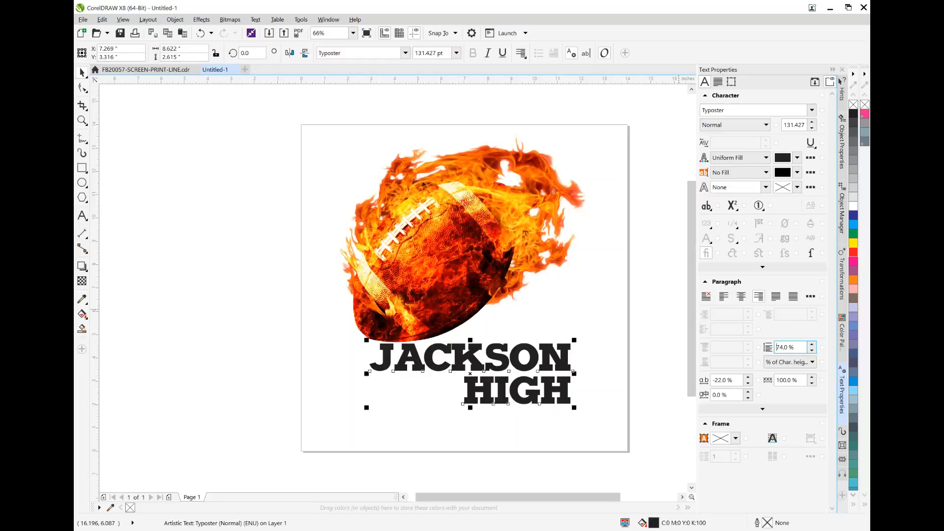
# Reposition the text at about X 7.13 and Y 3.14 inches and fill it with red (C0 M100 Y100 K0)
pyautogui.moveTo(558, 353)
pyautogui.mouseDown()
pyautogui.moveTo(547, 355)
pyautogui.moveTo(556, 357)
pyautogui.mouseUp()
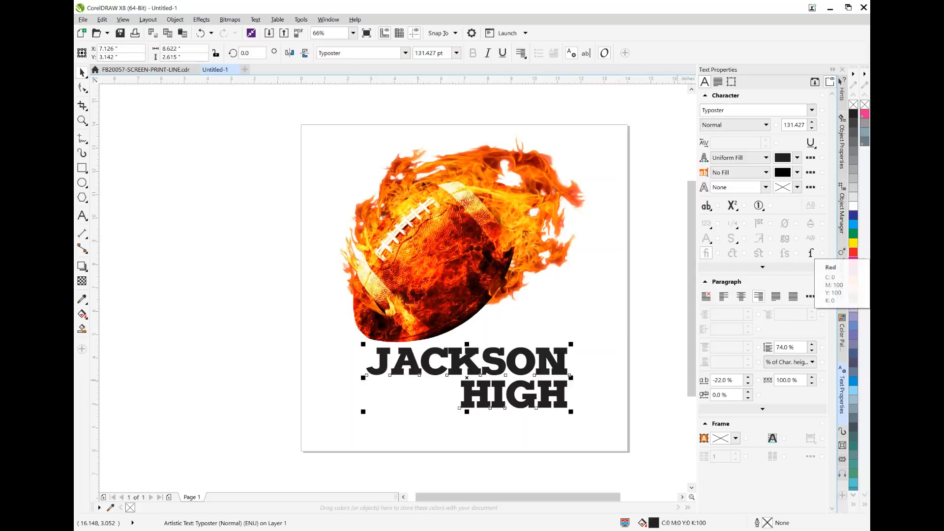
pyautogui.click(854, 254)
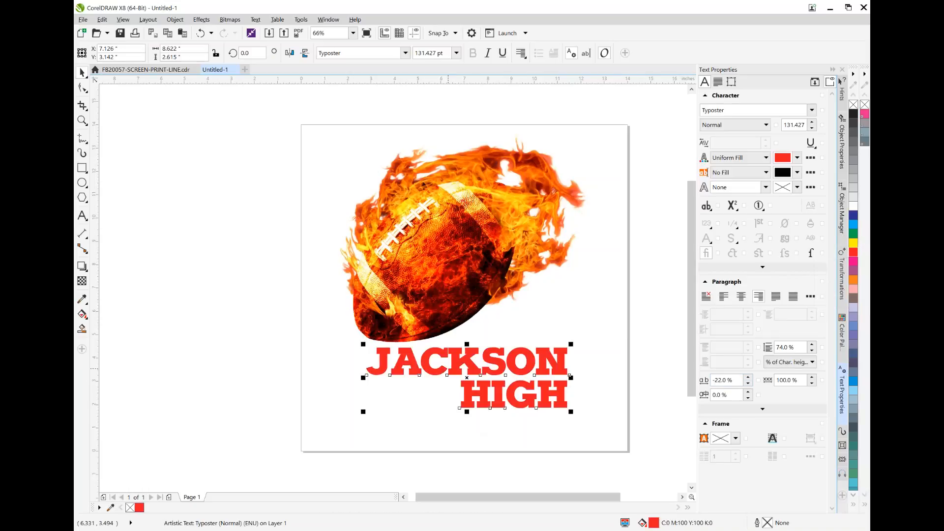
# Give the JACKSON HIGH text a 2.0 pt yellow outline (C11 M0 Y100 K0)
pyautogui.doubleClick(768, 523)
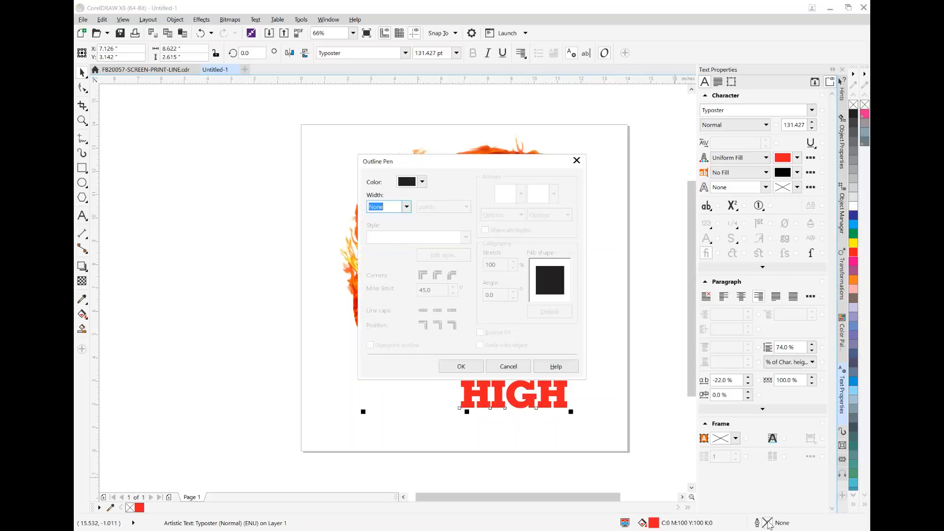
pyautogui.moveTo(428, 167); pyautogui.dragTo(586, 97)
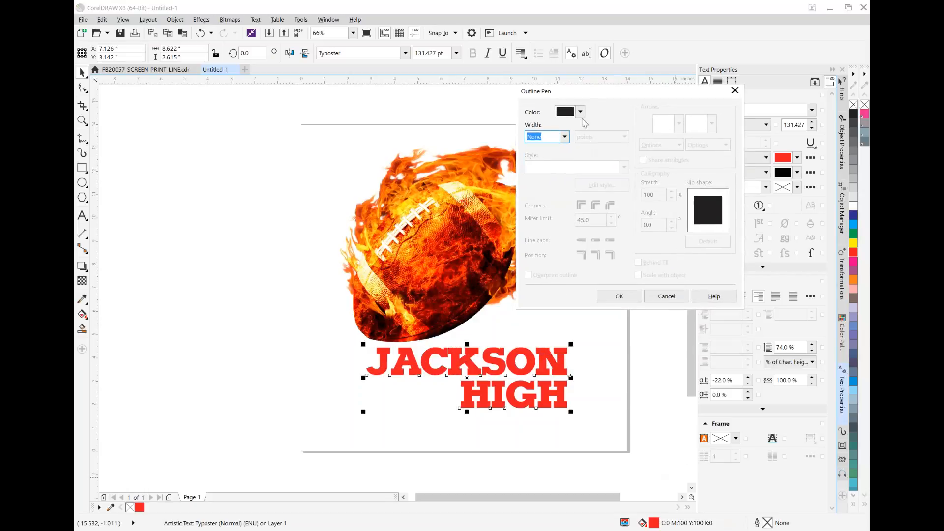
pyautogui.click(565, 137)
pyautogui.click(551, 196)
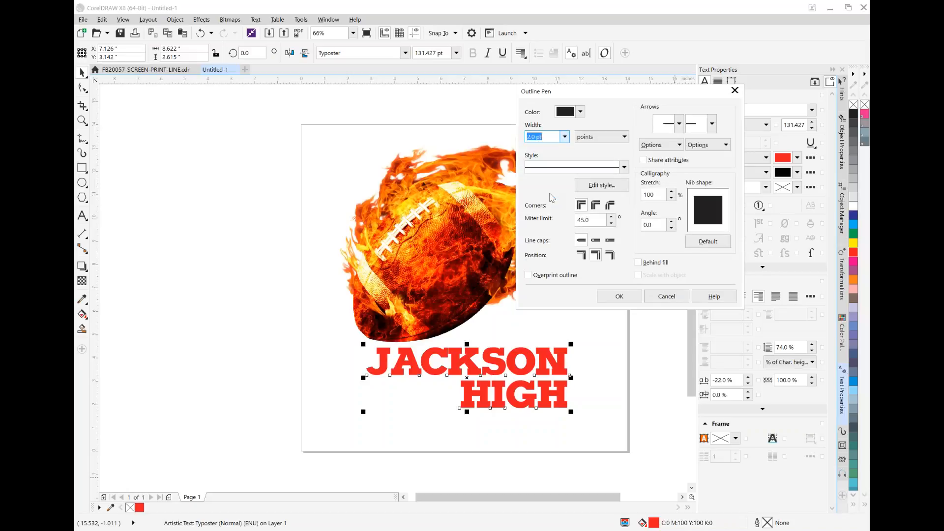
pyautogui.click(581, 112)
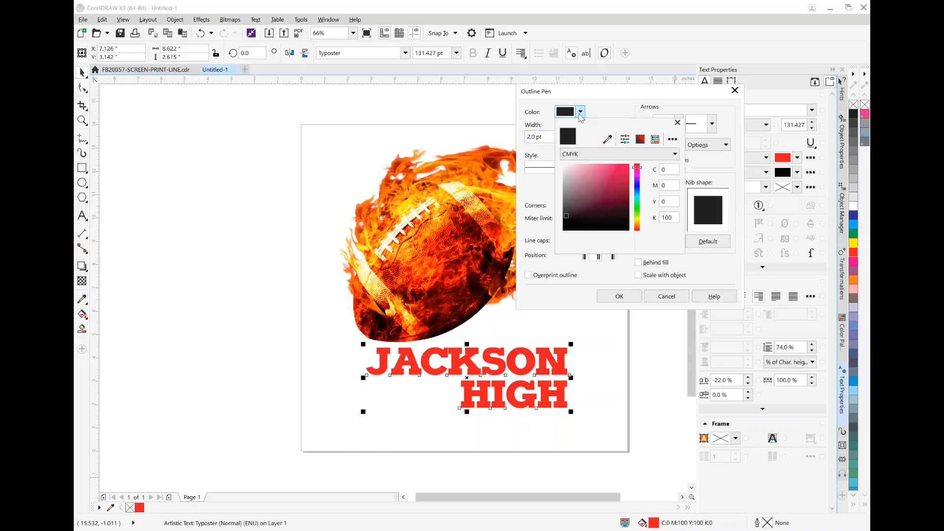
pyautogui.moveTo(638, 190); pyautogui.dragTo(640, 218)
pyautogui.click(605, 178)
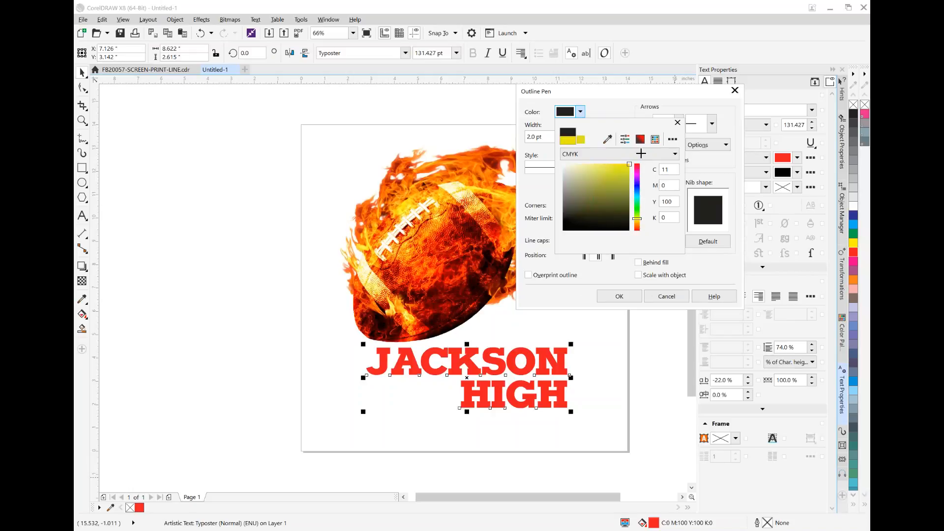
pyautogui.click(621, 293)
pyautogui.click(620, 296)
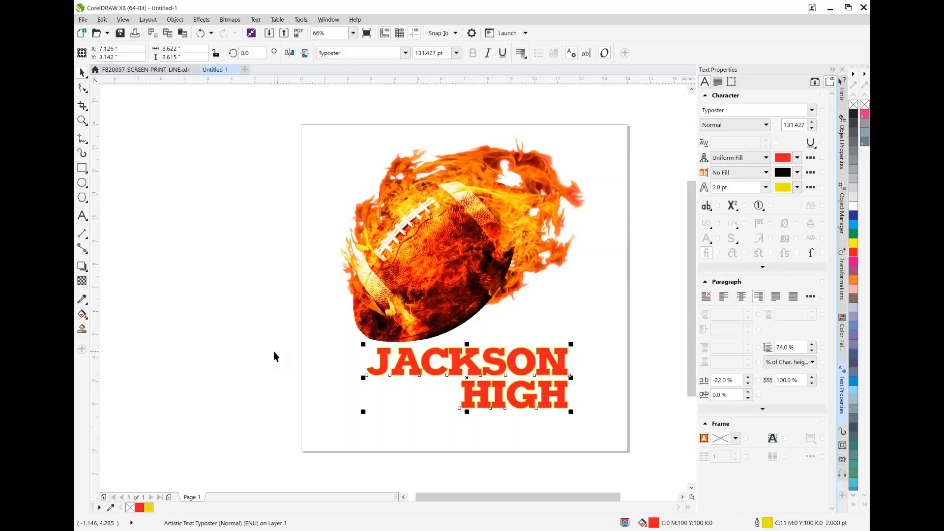
# Draw a thin rectangle about 3.96 by 0.043 inches under JACKSON, in the space beside HIGH
pyautogui.click(83, 120)
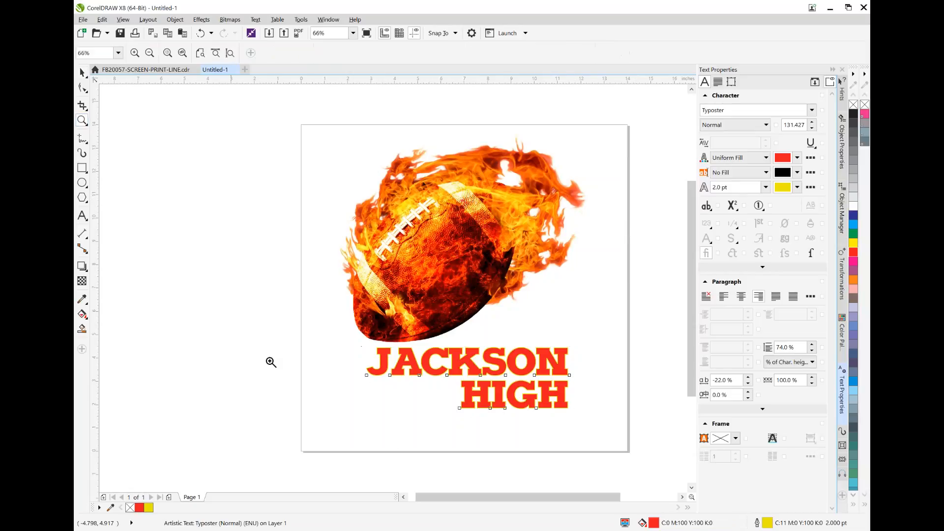
pyautogui.click(411, 400)
pyautogui.click(439, 260)
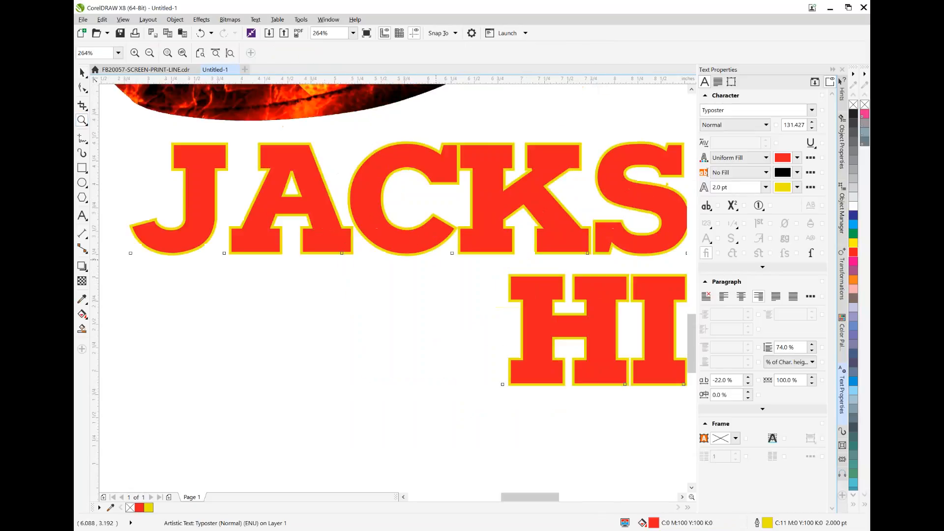
pyautogui.click(82, 168)
pyautogui.doubleClick(82, 168)
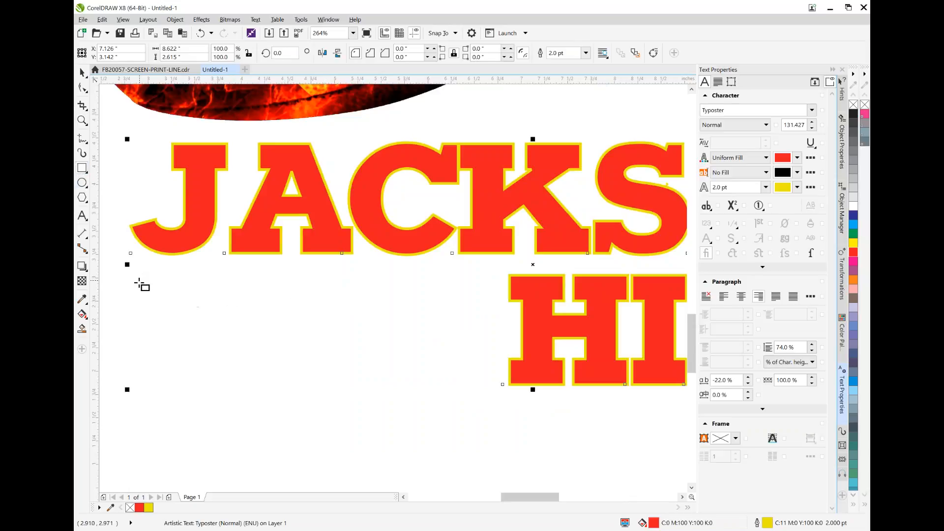
pyautogui.moveTo(136, 268); pyautogui.dragTo(508, 272)
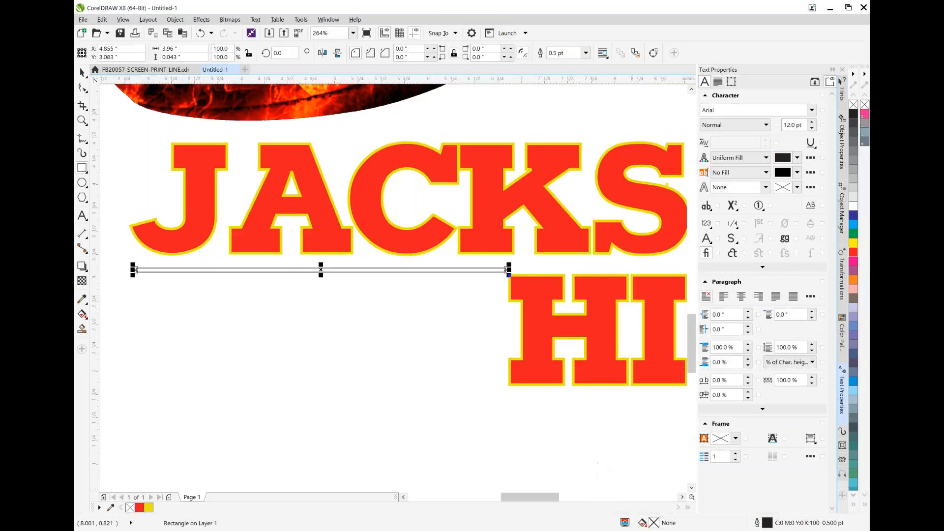
# Remove the thin rectangle's outline and fill it with the text outline's yellow (C11 M0 Y100 K0)
pyautogui.doubleClick(768, 523)
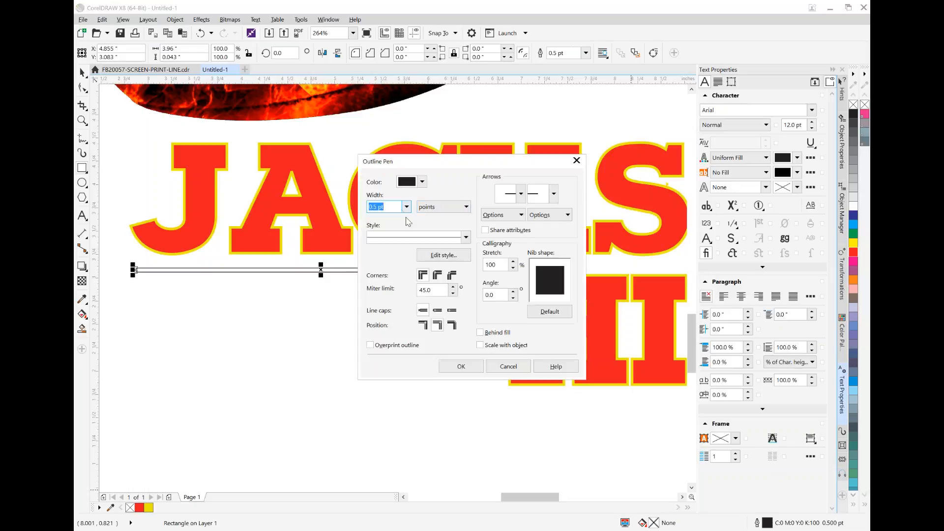
pyautogui.click(407, 207)
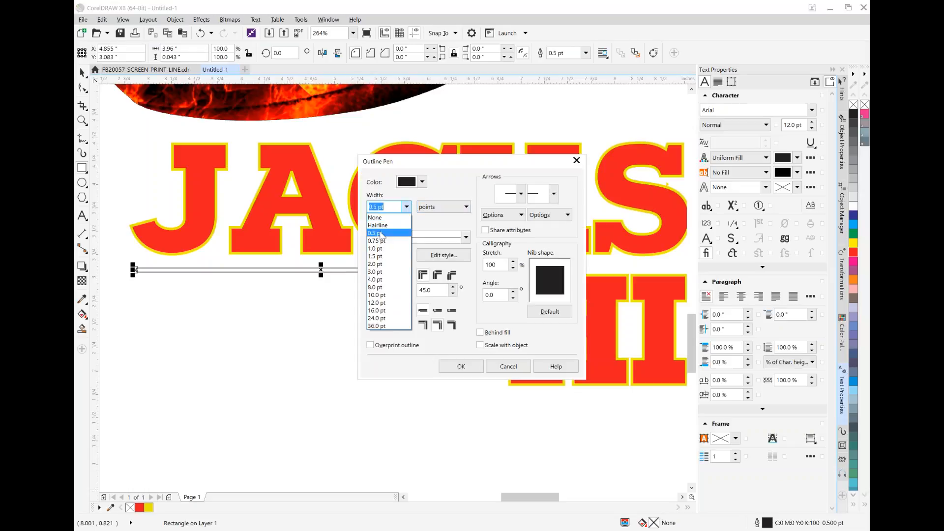
pyautogui.click(391, 216)
pyautogui.click(473, 368)
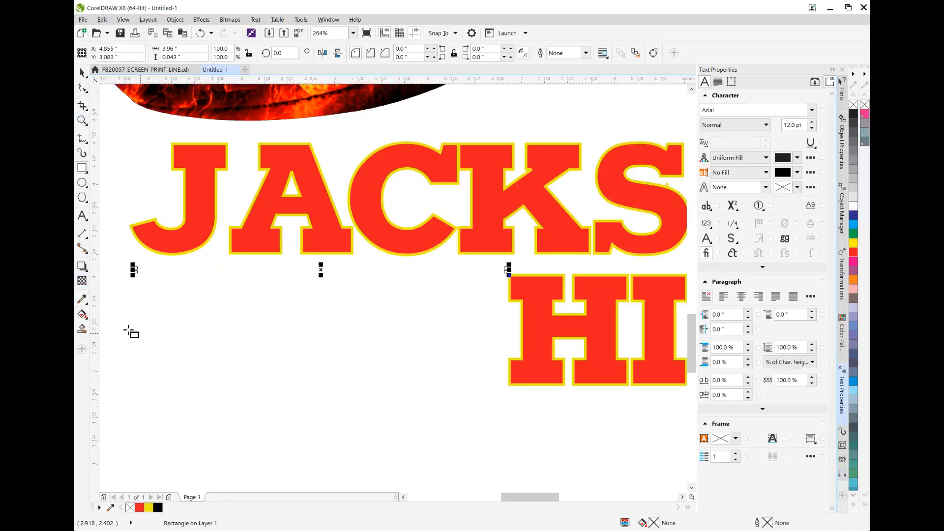
pyautogui.click(82, 299)
pyautogui.click(201, 148)
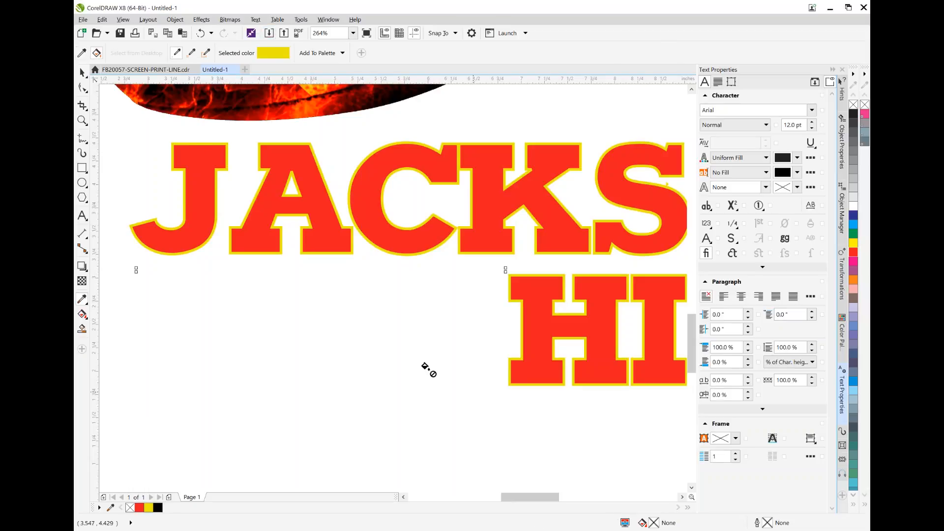
pyautogui.click(149, 506)
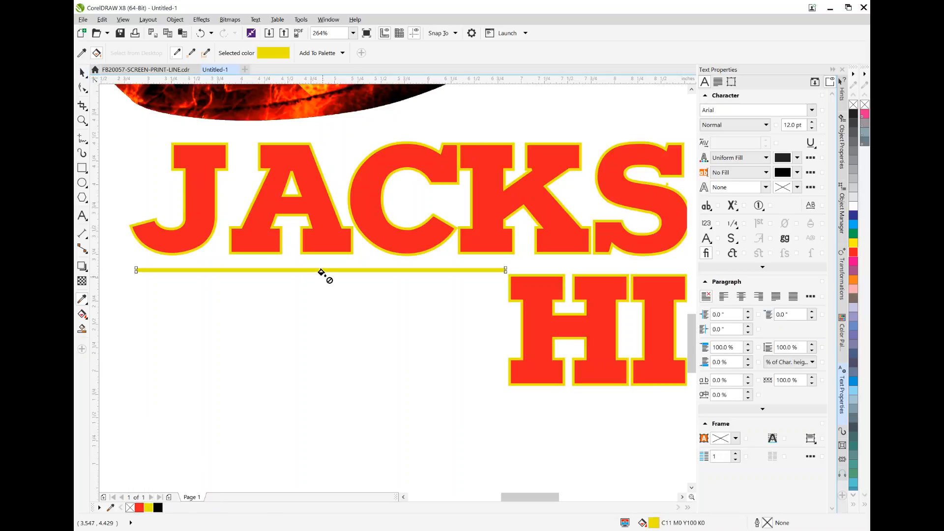
# Move the yellow bar straight down to Y 3.0 inches, near the upper edge of HIGH
pyautogui.click(82, 72)
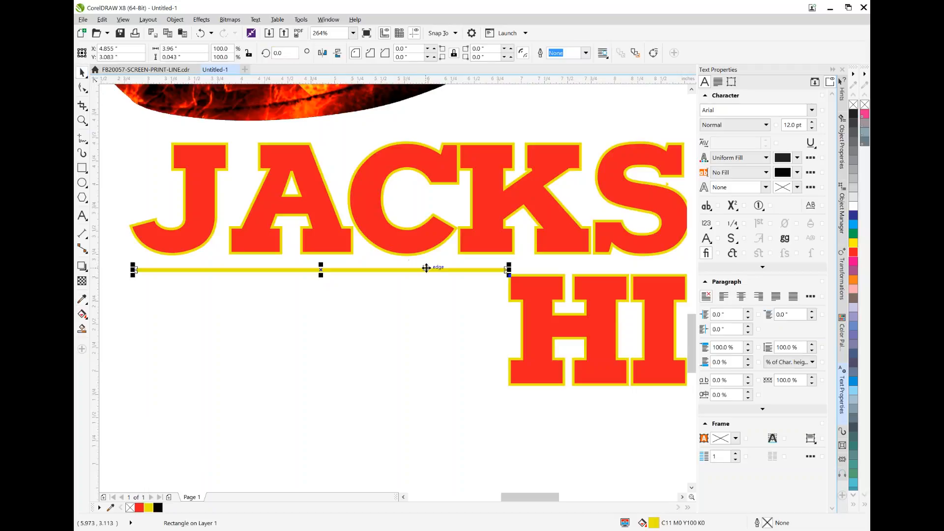
pyautogui.moveTo(427, 270); pyautogui.dragTo(428, 270)
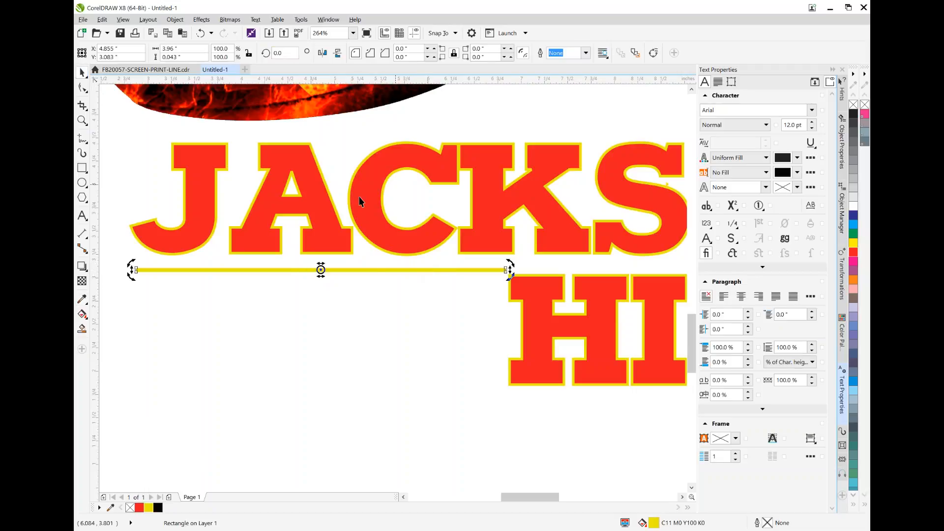
pyautogui.click(438, 287)
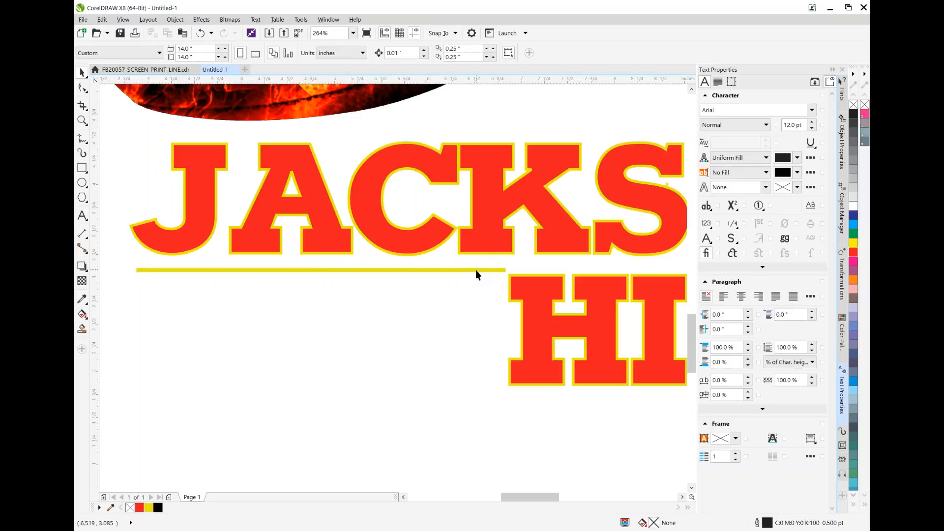
pyautogui.moveTo(476, 270); pyautogui.dragTo(473, 279)
pyautogui.hotkey('ctrl', 'z')
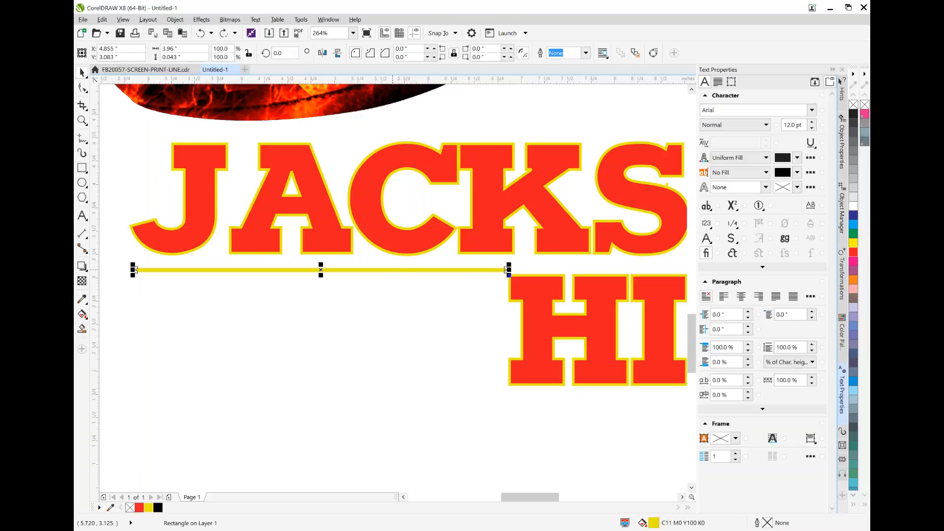
pyautogui.moveTo(401, 271)
pyautogui.mouseDown()
pyautogui.moveTo(405, 303)
pyautogui.moveTo(397, 304)
pyautogui.moveTo(481, 317)
pyautogui.moveTo(396, 316)
pyautogui.moveTo(554, 289)
pyautogui.moveTo(386, 289)
pyautogui.moveTo(564, 285)
pyautogui.moveTo(390, 289)
pyautogui.moveTo(402, 283)
pyautogui.mouseUp()
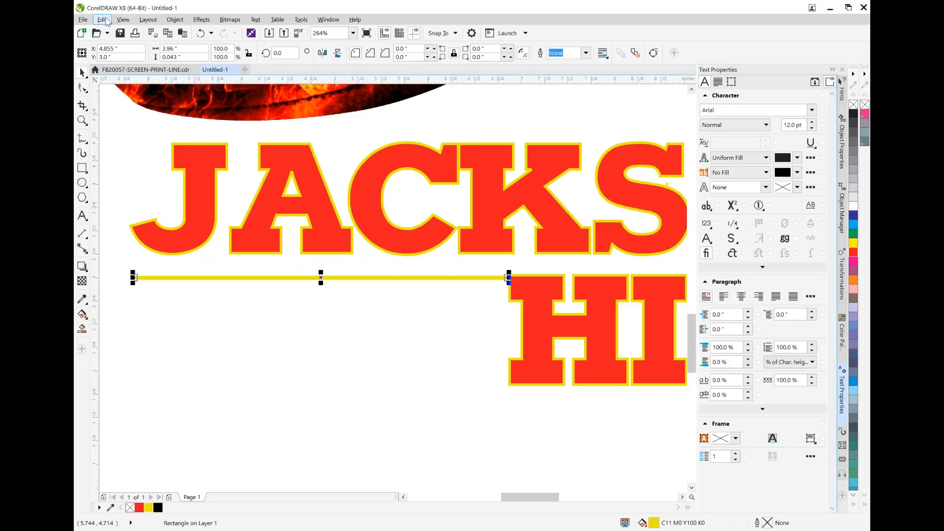
# Try a copy of the thin bar at about Y 1.88 inches near HIGH's baseline and delete that copy
pyautogui.click(103, 20)
pyautogui.click(116, 93)
pyautogui.click(102, 20)
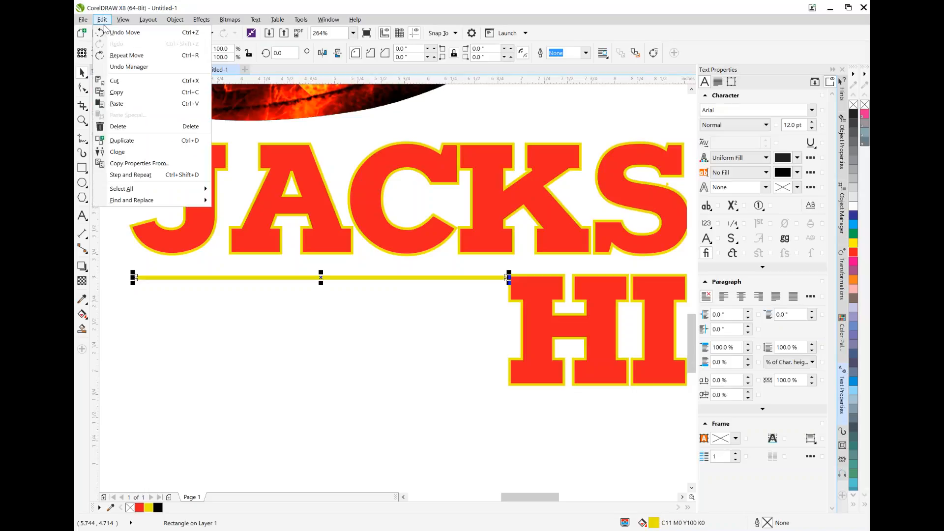
pyautogui.click(117, 104)
pyautogui.moveTo(375, 278); pyautogui.dragTo(364, 383)
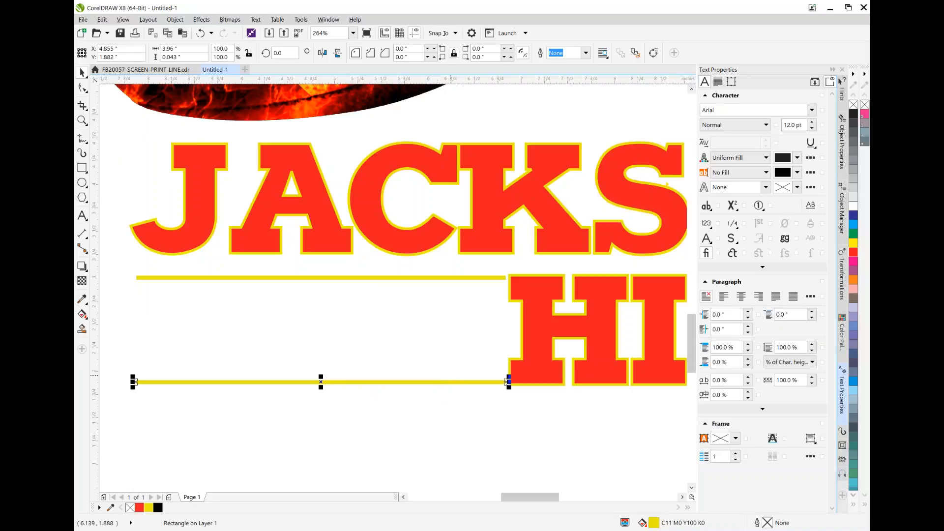
pyautogui.click(844, 215)
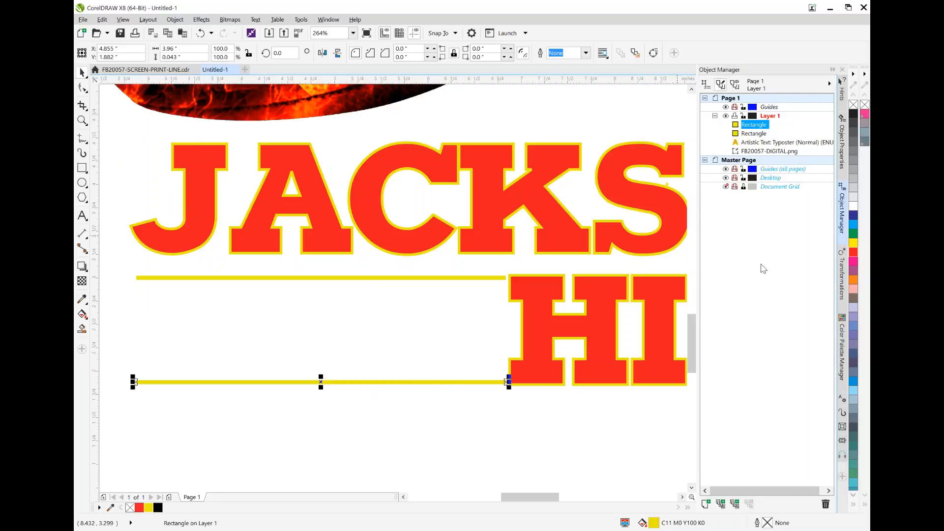
pyautogui.click(826, 504)
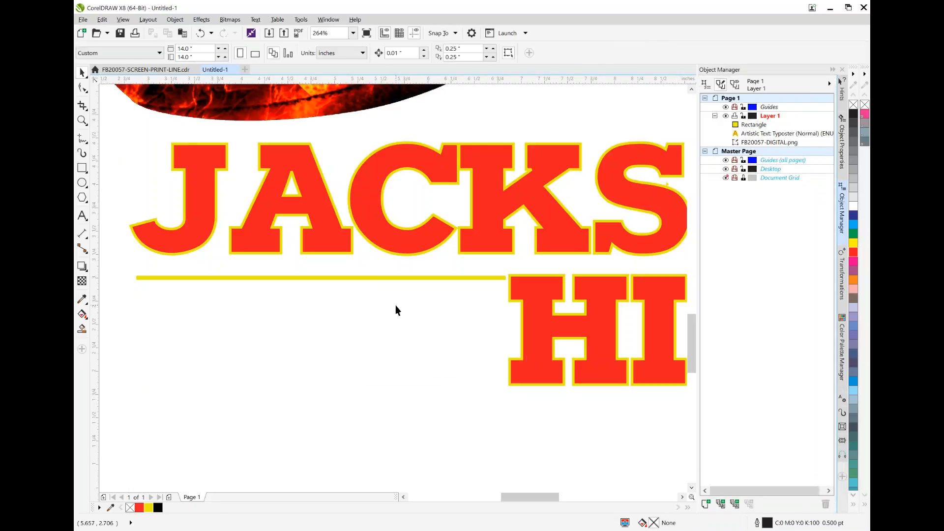
# Thicken the yellow bar downward to about 0.119 inches and shorten it to about 3.925 inches, leaving a gap before HIGH
pyautogui.click(385, 278)
pyautogui.moveTo(320, 283); pyautogui.dragTo(321, 288)
pyautogui.moveTo(322, 290); pyautogui.dragTo(323, 289)
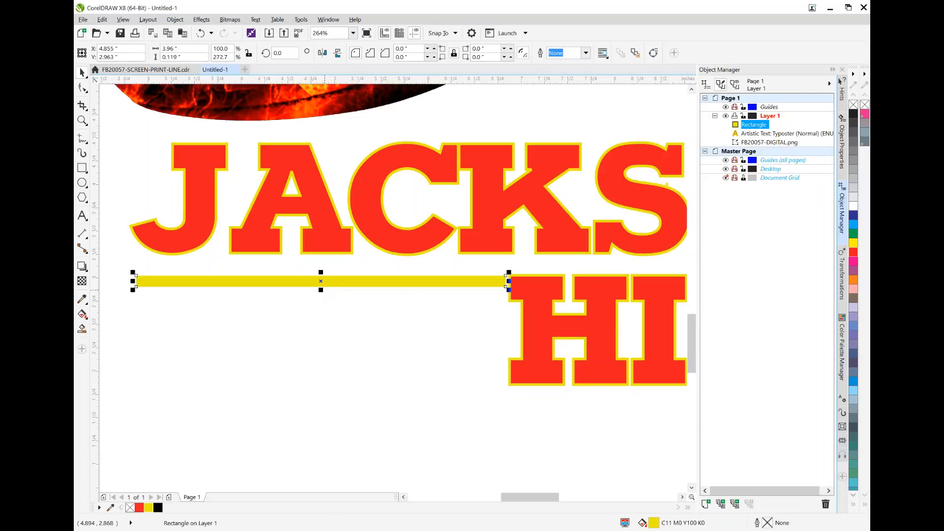
pyautogui.moveTo(509, 290); pyautogui.dragTo(510, 290)
pyautogui.moveTo(509, 282); pyautogui.dragTo(506, 281)
# Duplicate the thickened bar and place the copy straight below at about Y 1.91 inches, near HIGH's baseline
pyautogui.click(103, 21)
pyautogui.click(120, 93)
pyautogui.click(102, 21)
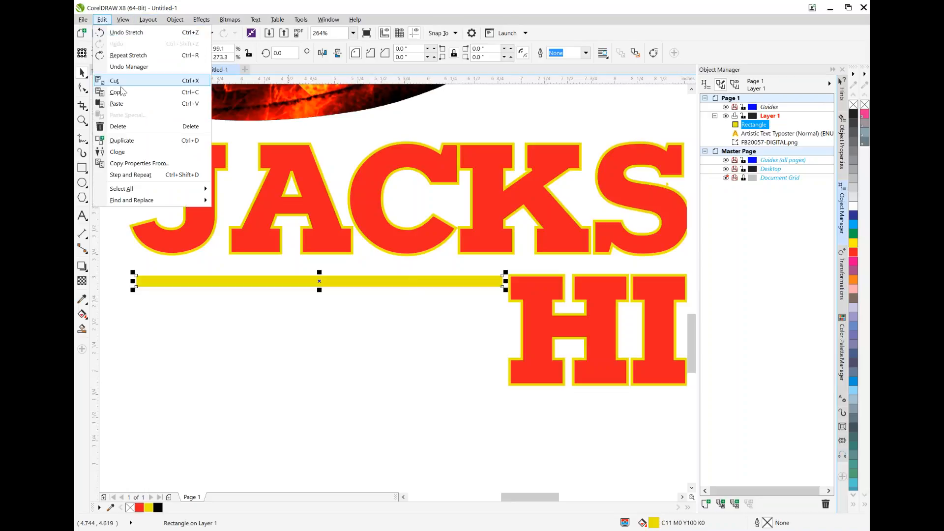
pyautogui.click(117, 103)
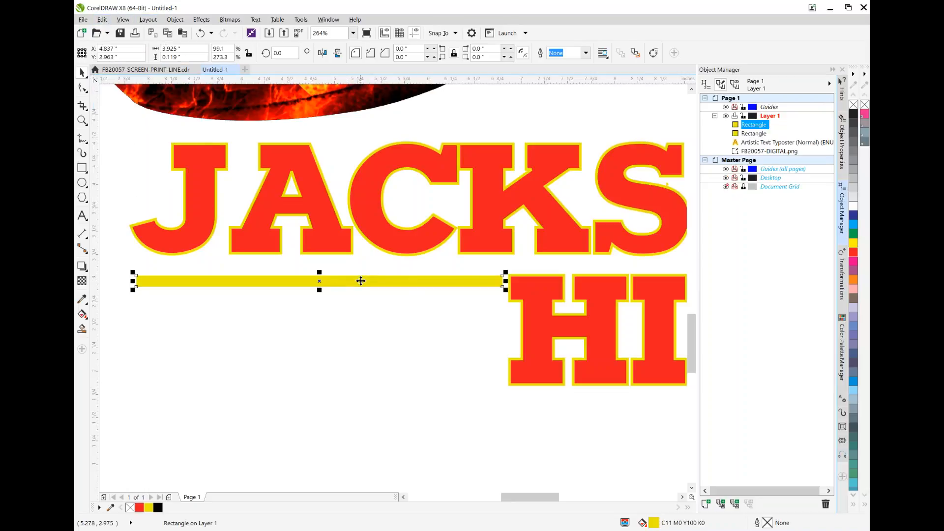
pyautogui.click(350, 340)
pyautogui.moveTo(370, 283); pyautogui.dragTo(378, 381)
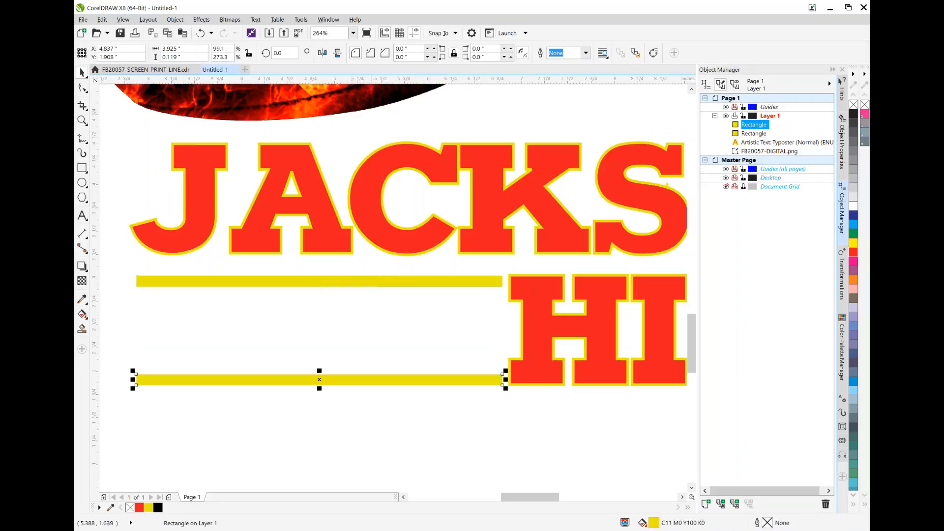
pyautogui.click(432, 451)
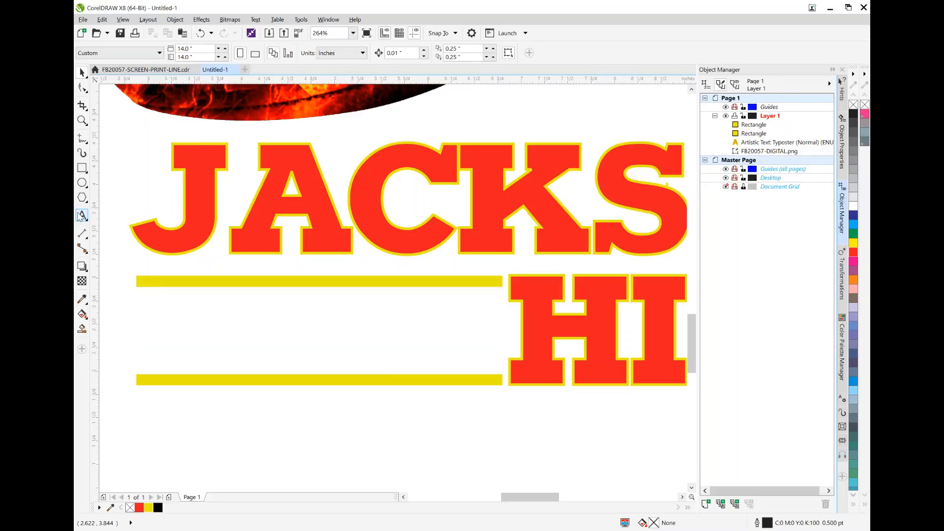
# Add the artistic text TIGERS between the two yellow bars and set its font to Impact
pyautogui.click(82, 217)
pyautogui.click(224, 322)
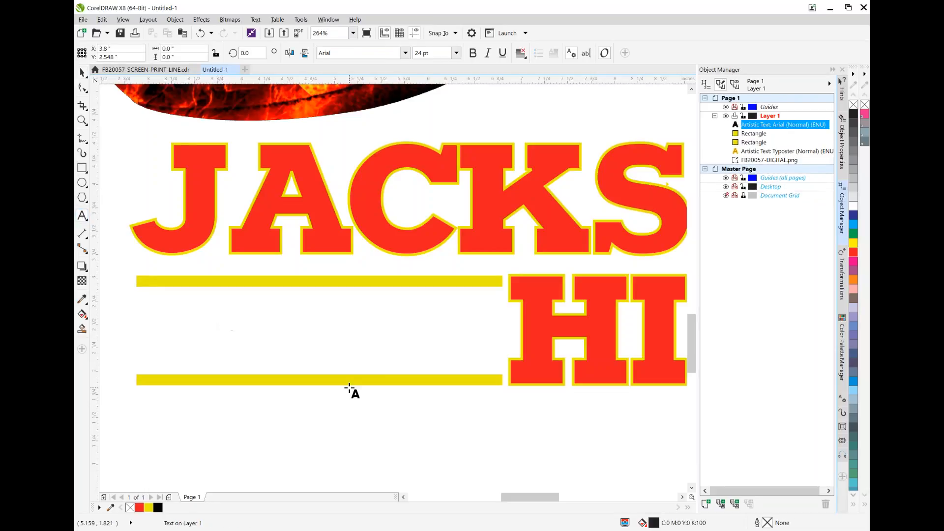
pyautogui.write('TIGERS')
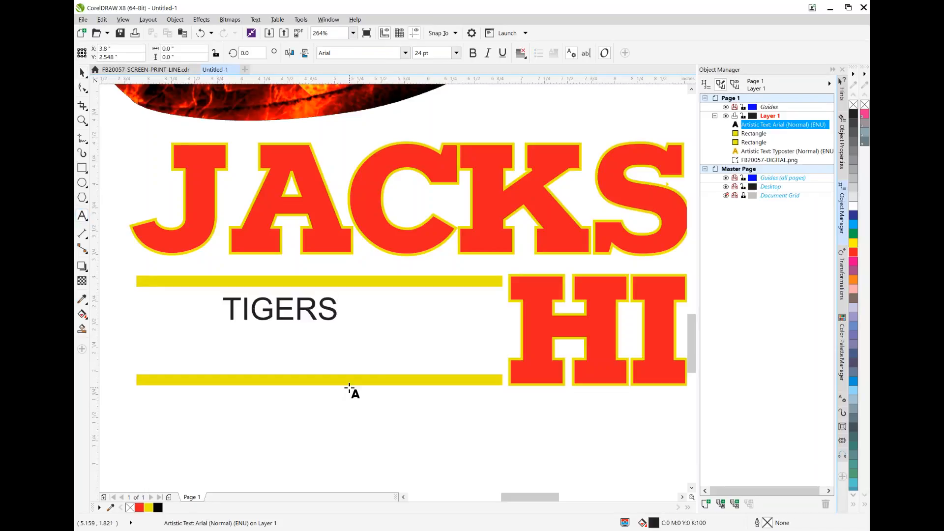
pyautogui.click(82, 72)
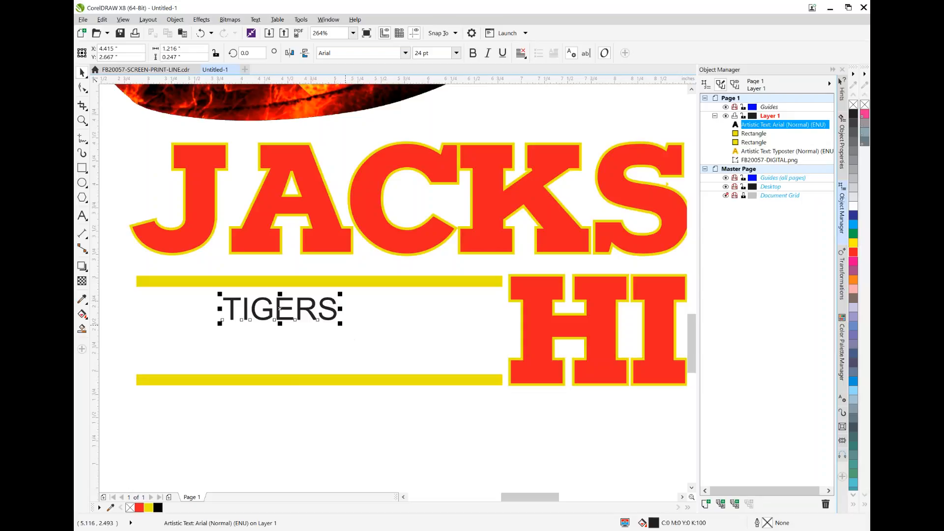
pyautogui.click(405, 52)
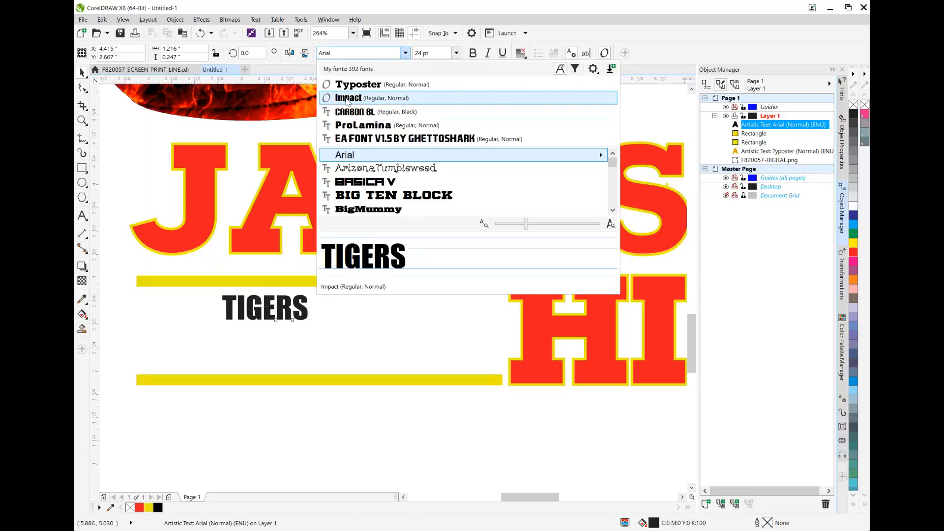
pyautogui.click(348, 98)
# Enlarge and widen TIGERS to about 2.93 by 0.68 inches, centered between the bars near X 4.81 and Y 2.45
pyautogui.moveTo(313, 325); pyautogui.dragTo(460, 376)
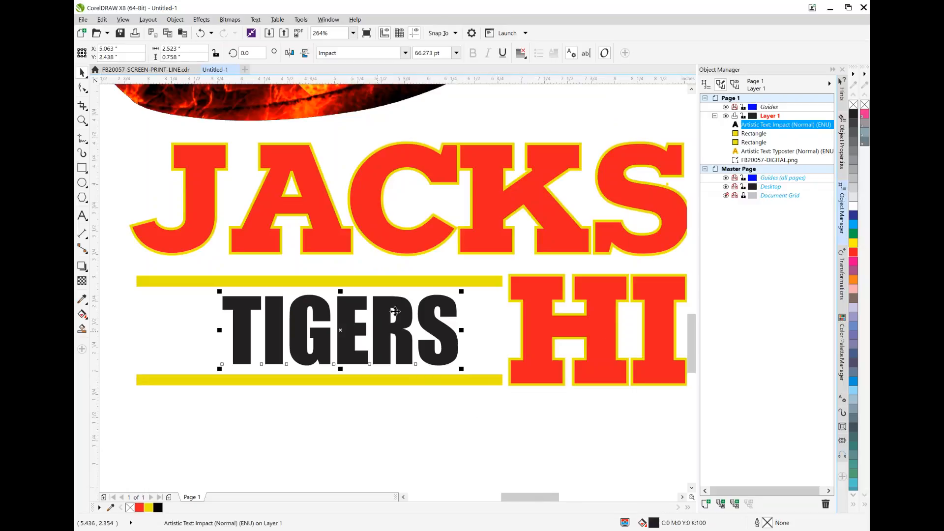
pyautogui.moveTo(219, 330); pyautogui.dragTo(182, 329)
pyautogui.moveTo(322, 373); pyautogui.dragTo(321, 360)
pyautogui.moveTo(359, 323); pyautogui.dragTo(355, 325)
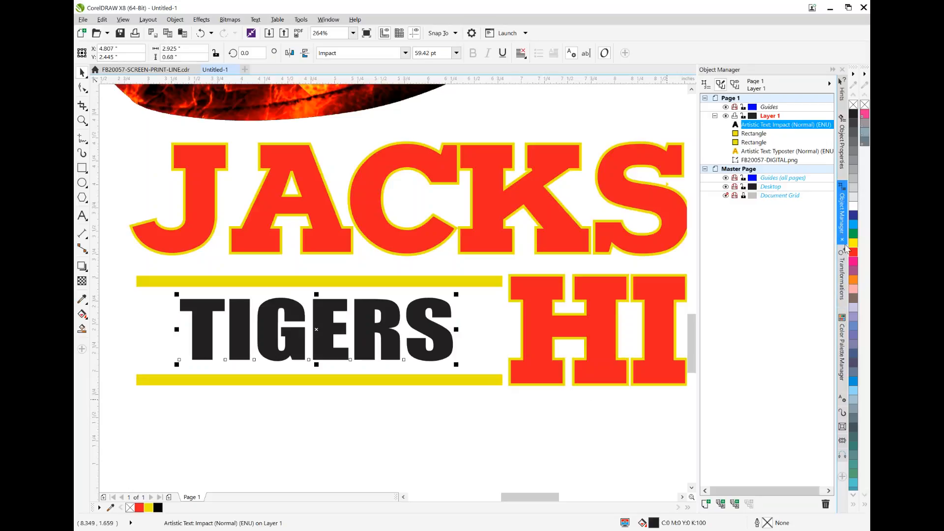
# Fill TIGERS with the yellow C11 M0 Y100 K0 and give it a 1.0 pt red outline
pyautogui.click(148, 508)
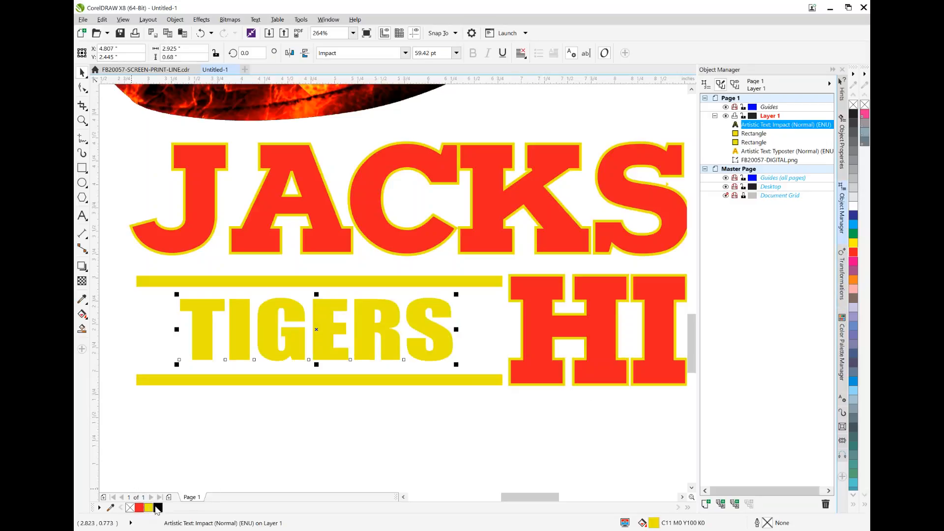
pyautogui.doubleClick(768, 524)
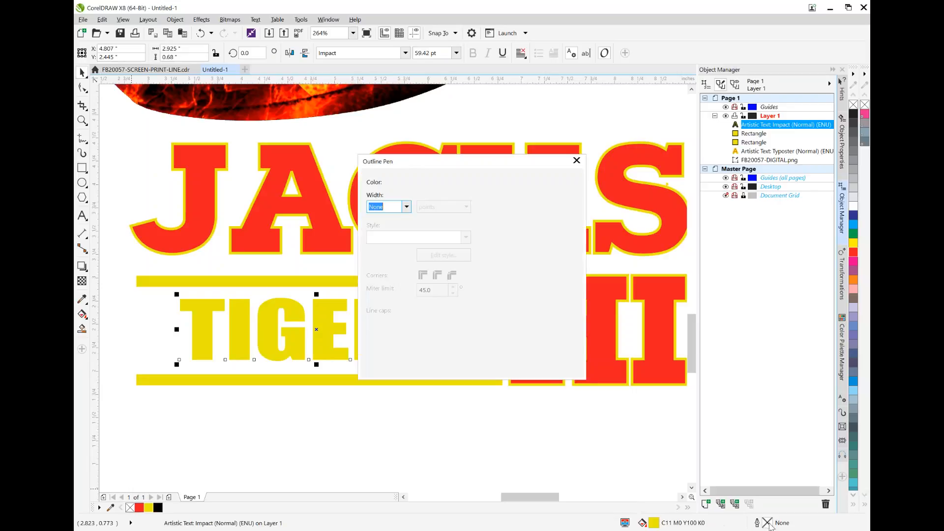
pyautogui.click(406, 207)
pyautogui.click(382, 249)
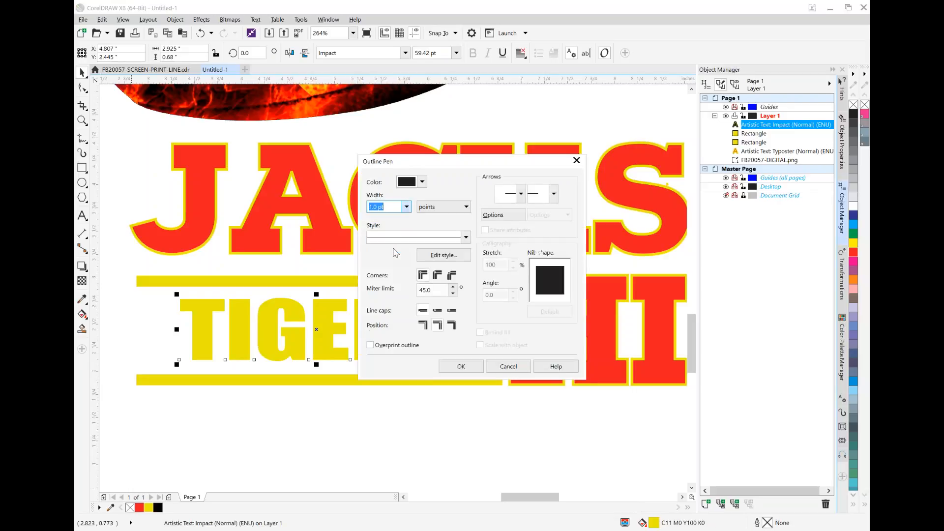
pyautogui.click(422, 181)
pyautogui.click(448, 209)
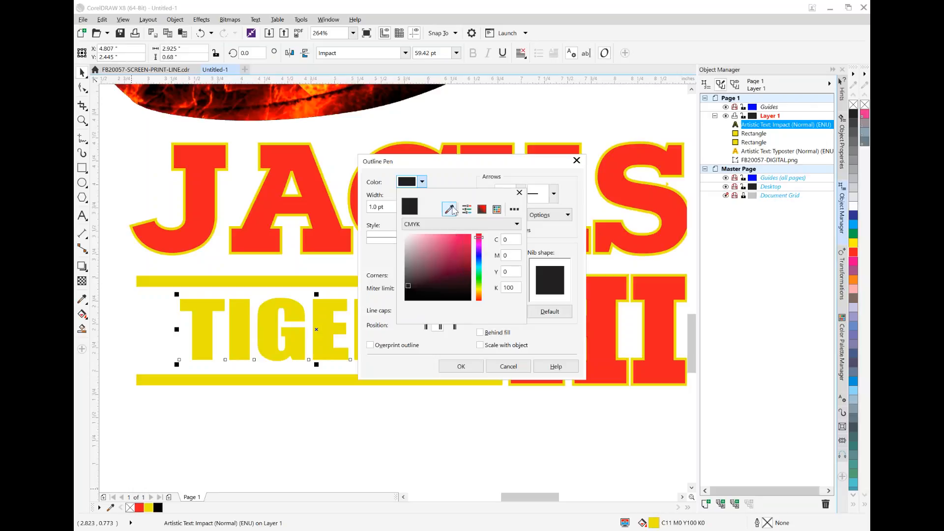
pyautogui.click(140, 507)
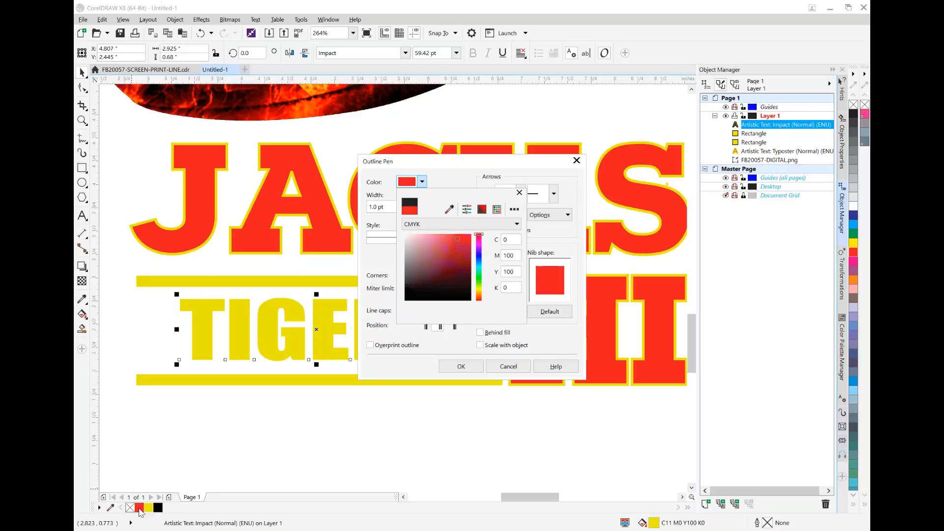
pyautogui.click(461, 366)
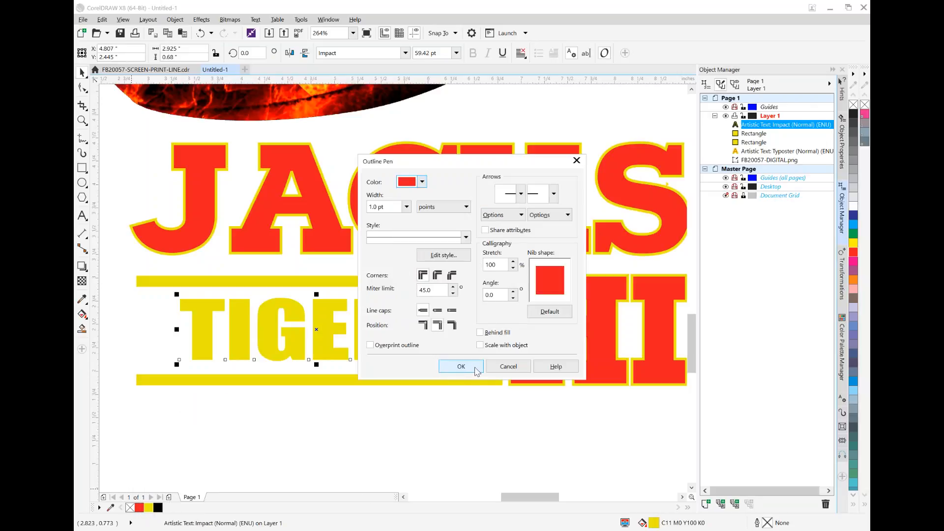
pyautogui.click(473, 365)
# Recolor both horizontal bars above and below TIGERS with the same red as the JACKSON HIGH lettering
pyautogui.click(246, 283)
pyautogui.keyDown('shift'); pyautogui.click(255, 380); pyautogui.keyUp('shift')
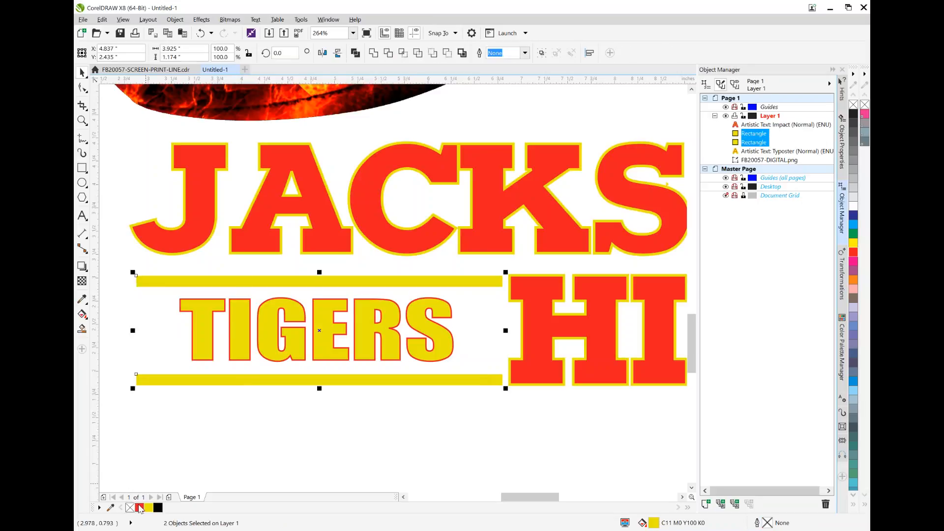
pyautogui.click(140, 508)
pyautogui.click(423, 432)
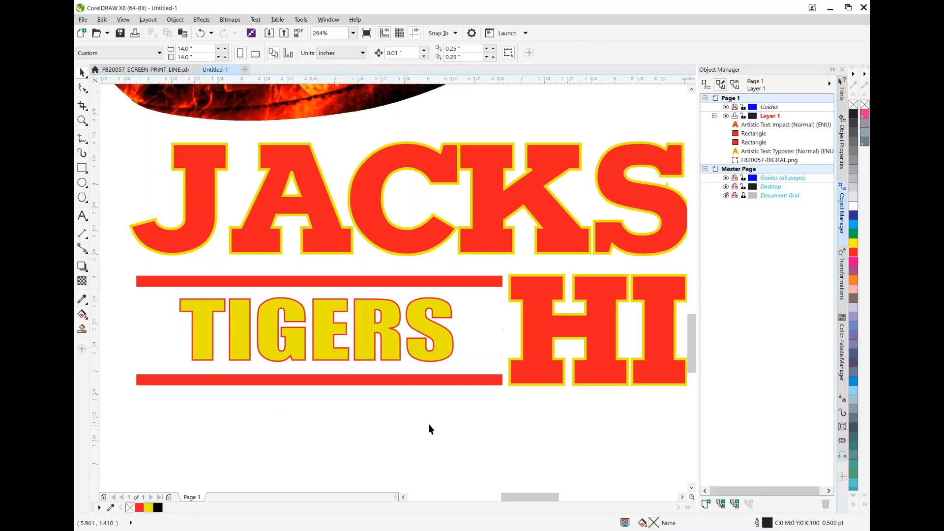
# Convert the JACKSON HIGH artistic text to curves
pyautogui.click(82, 120)
pyautogui.click(149, 54)
pyautogui.click(149, 53)
pyautogui.click(149, 53)
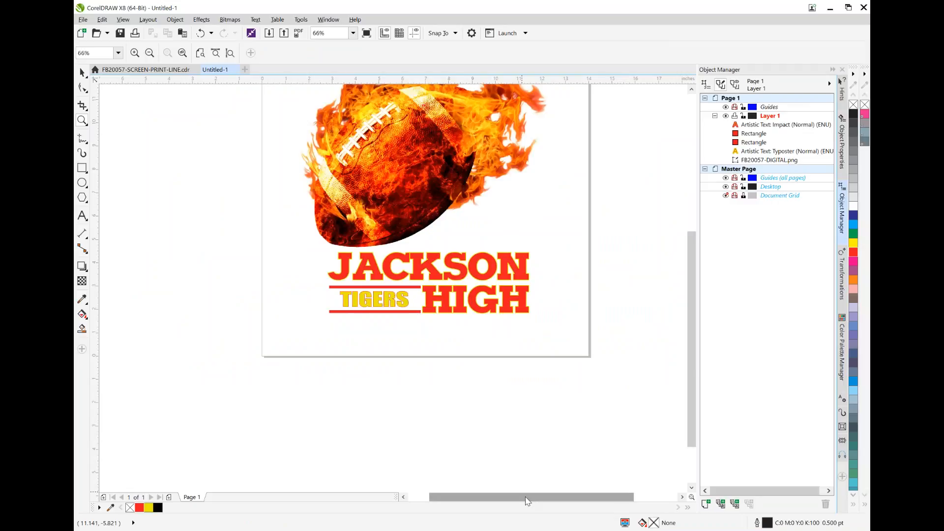
pyautogui.moveTo(527, 501); pyautogui.dragTo(532, 500)
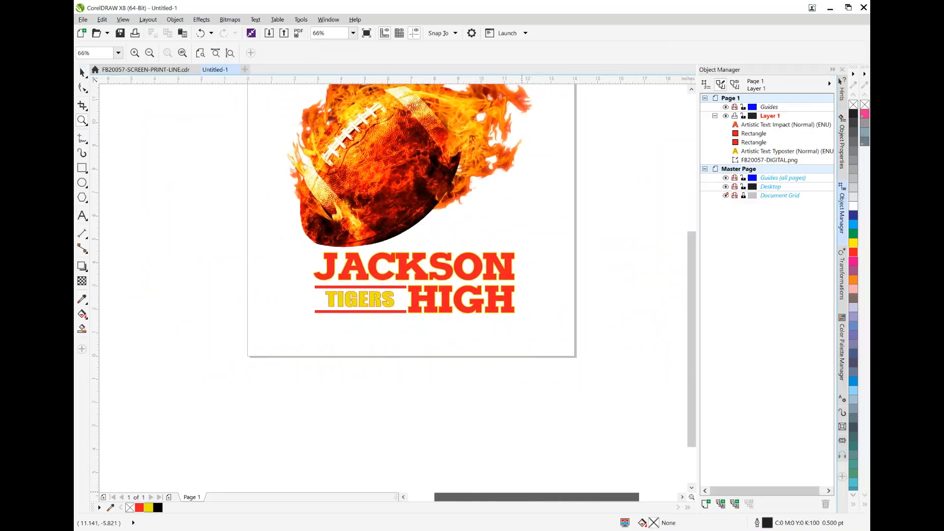
pyautogui.press('space')
pyautogui.click(362, 299)
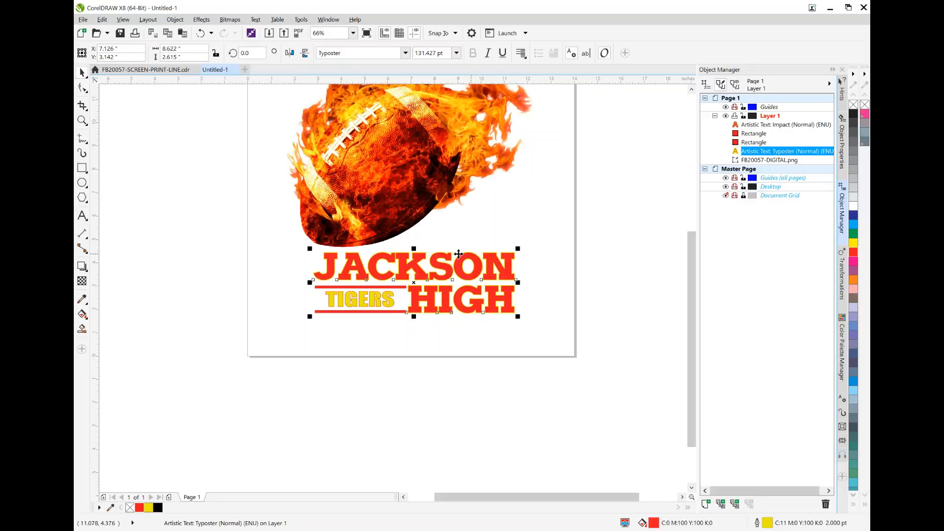
pyautogui.click(428, 264)
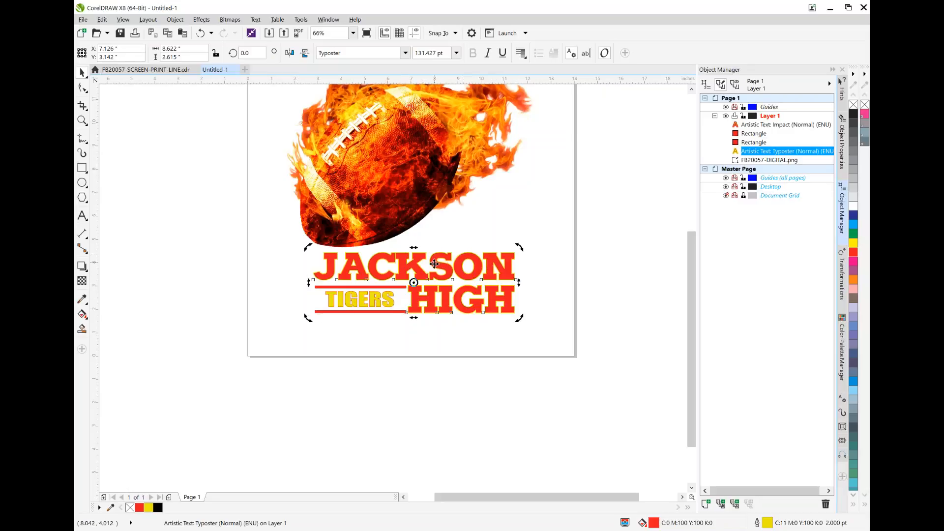
pyautogui.click(565, 337)
pyautogui.click(494, 279)
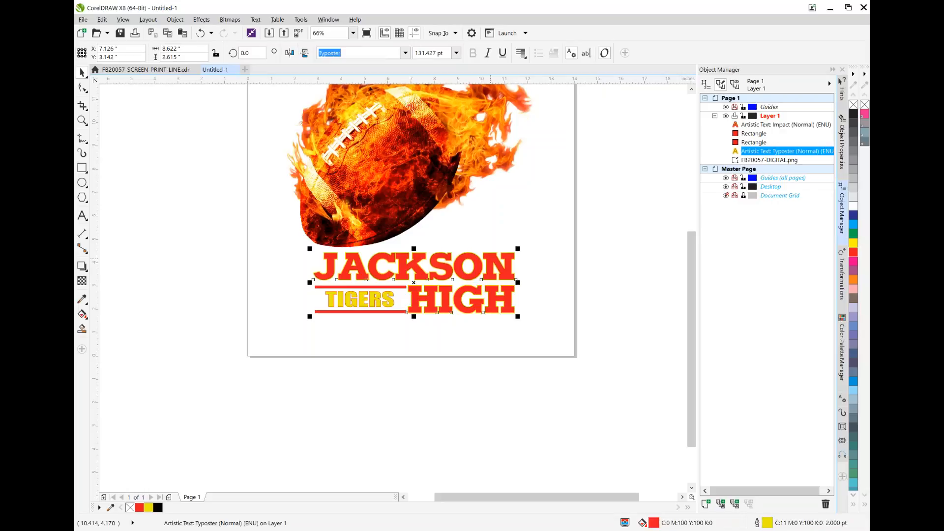
pyautogui.rightClick(490, 258)
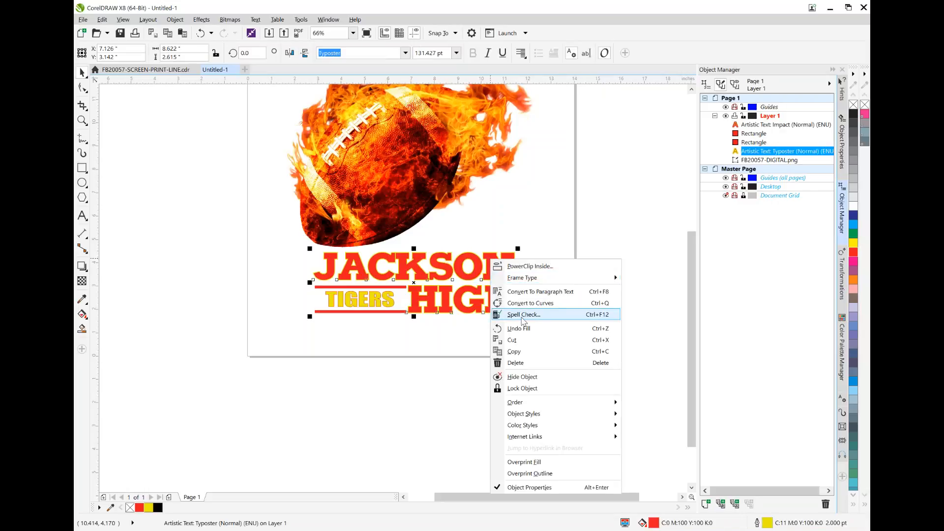
pyautogui.click(533, 304)
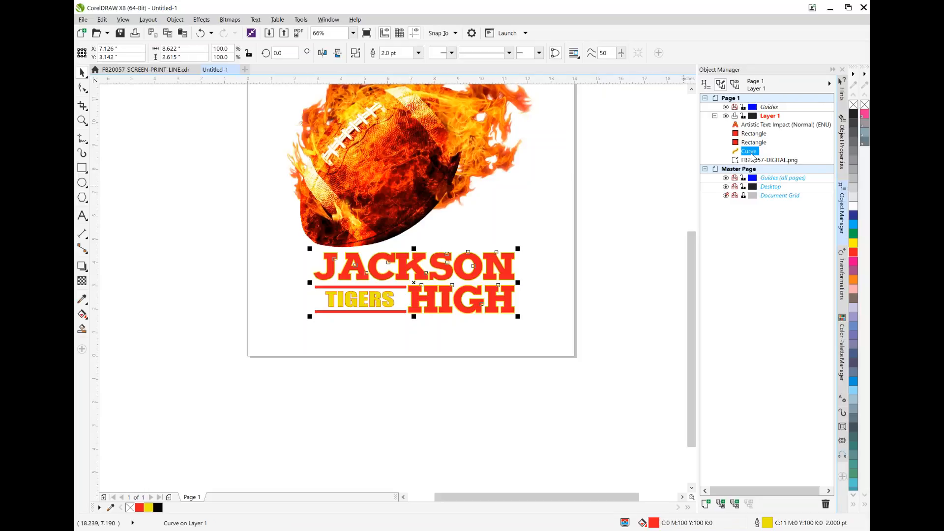
# Convert the TIGERS artistic text to curves
pyautogui.click(365, 303)
pyautogui.rightClick(364, 303)
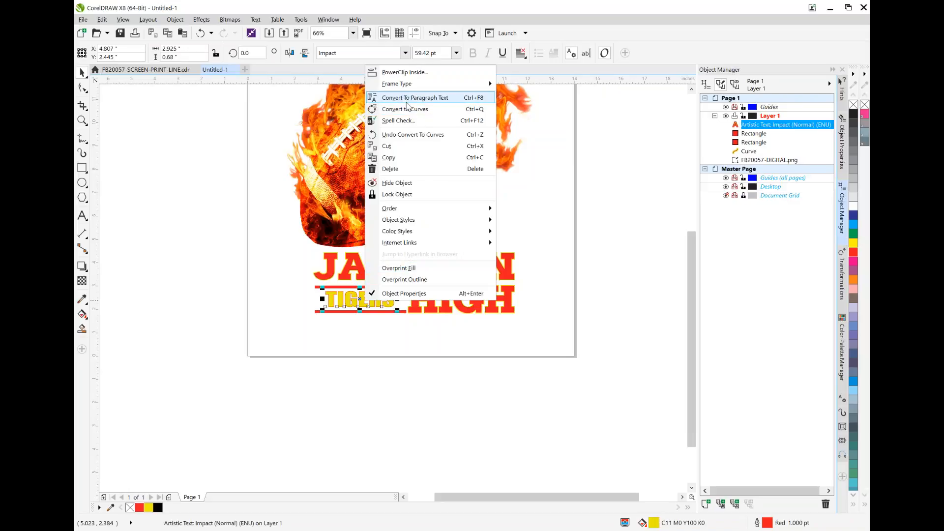
pyautogui.click(409, 109)
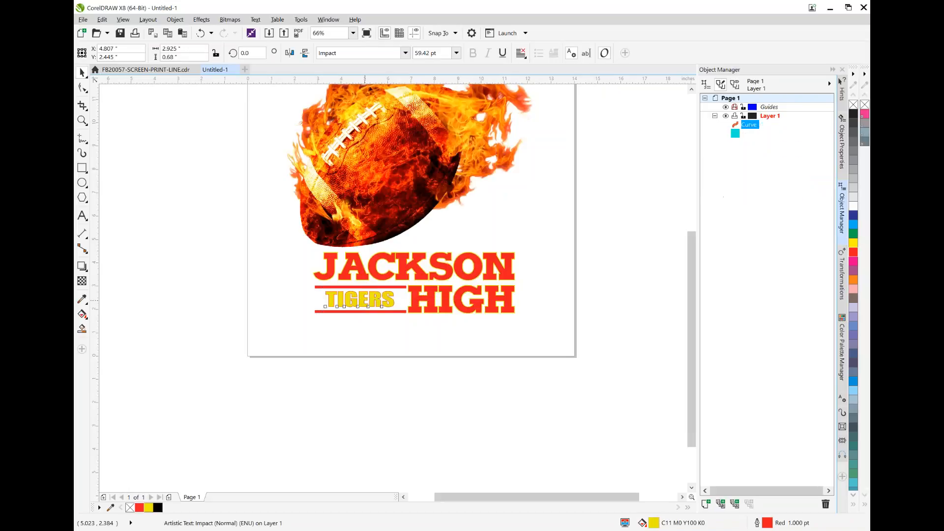
pyautogui.click(410, 343)
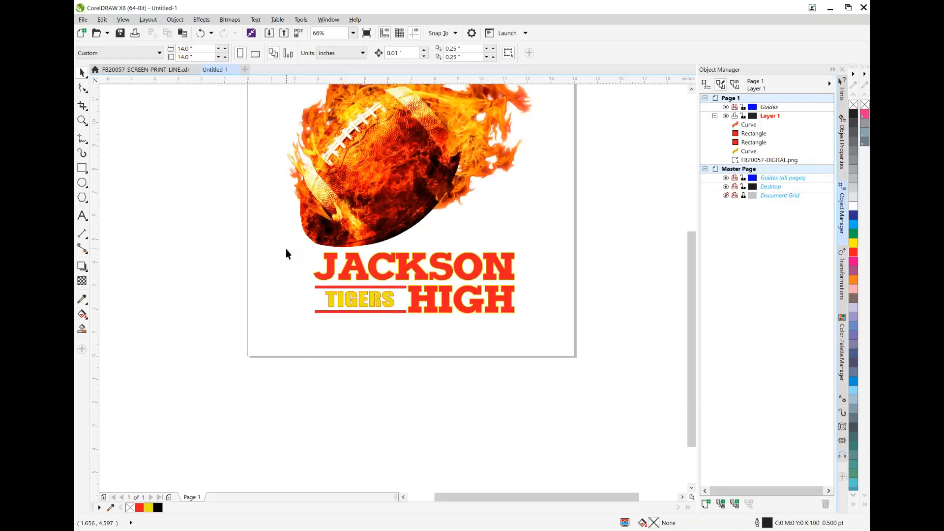
# Select both lettering curves and the two bars without the football bitmap, and open the Skew transformation settings
pyautogui.moveTo(286, 251); pyautogui.dragTo(412, 313)
pyautogui.hotkey('ctrl', 'z')
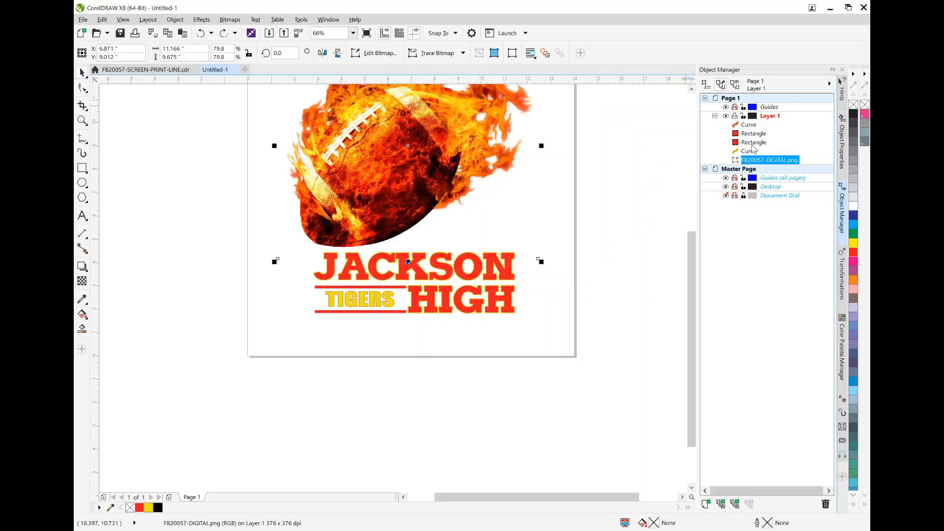
pyautogui.click(752, 127)
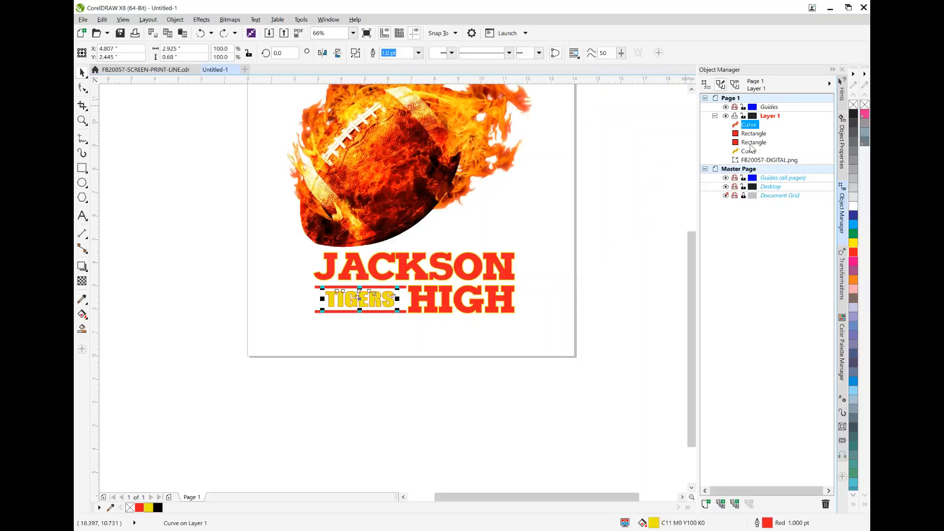
pyautogui.keyDown('shift'); pyautogui.click(749, 151); pyautogui.keyUp('shift')
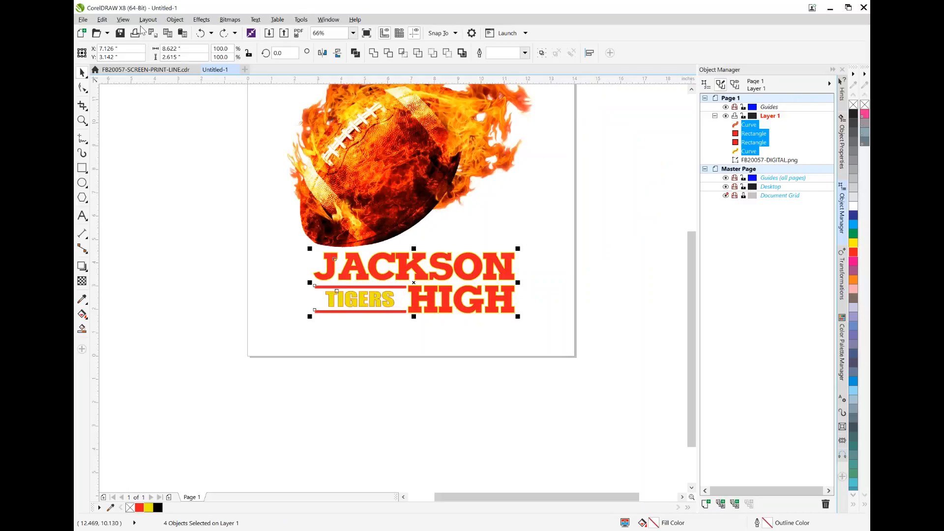
pyautogui.click(176, 20)
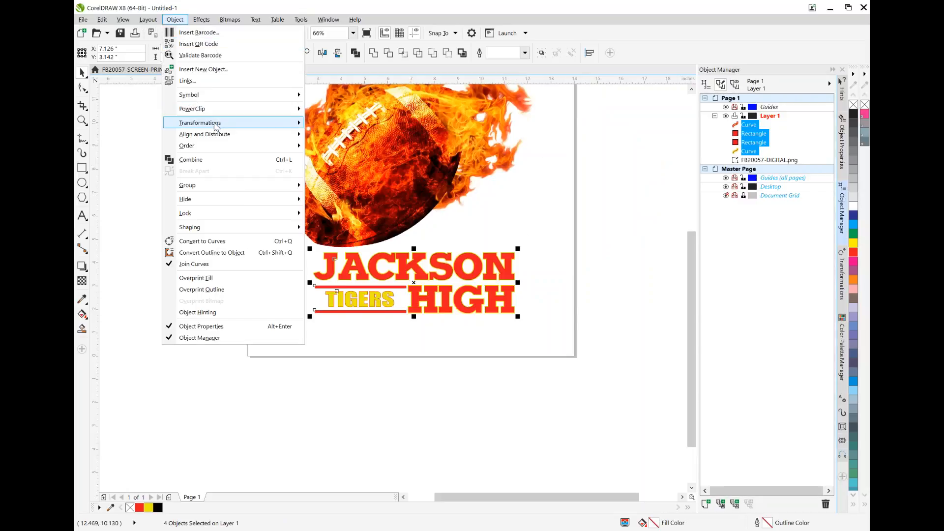
pyautogui.moveTo(224, 129)
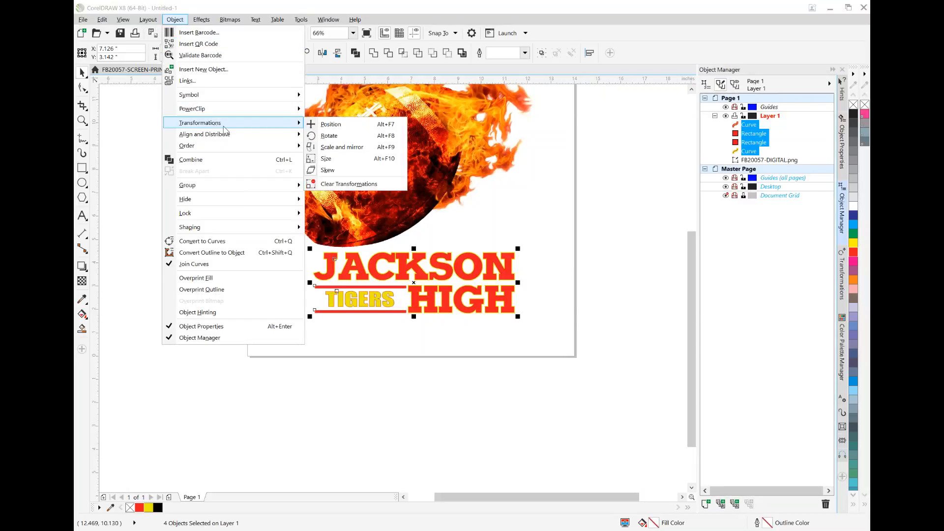
pyautogui.click(328, 172)
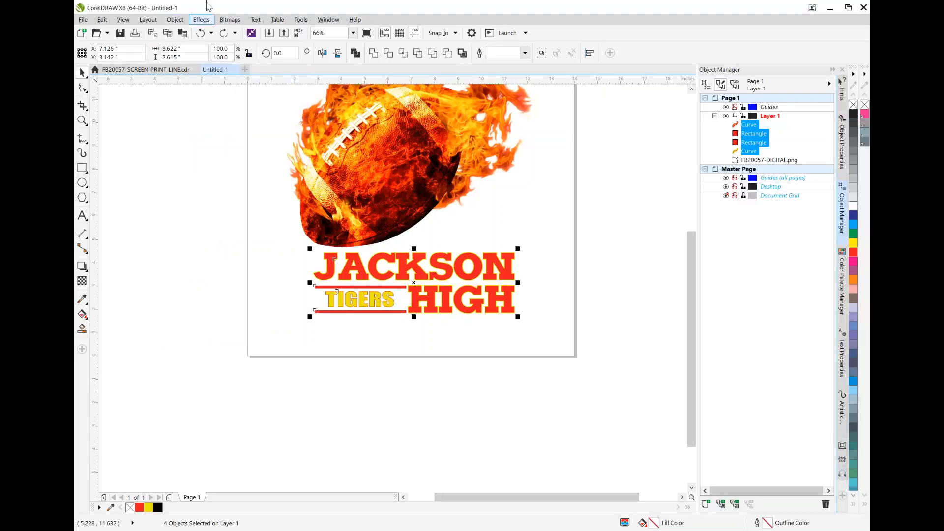
pyautogui.click(176, 21)
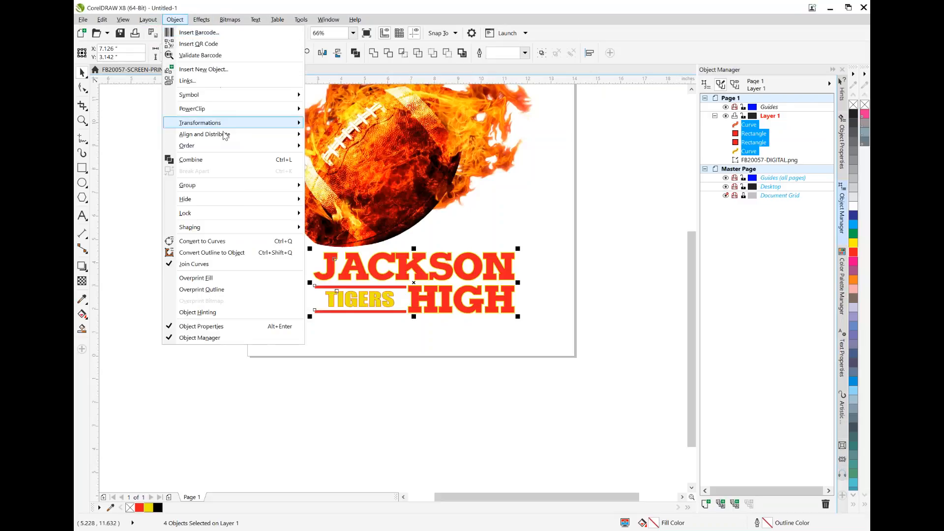
pyautogui.moveTo(229, 129)
pyautogui.click(344, 174)
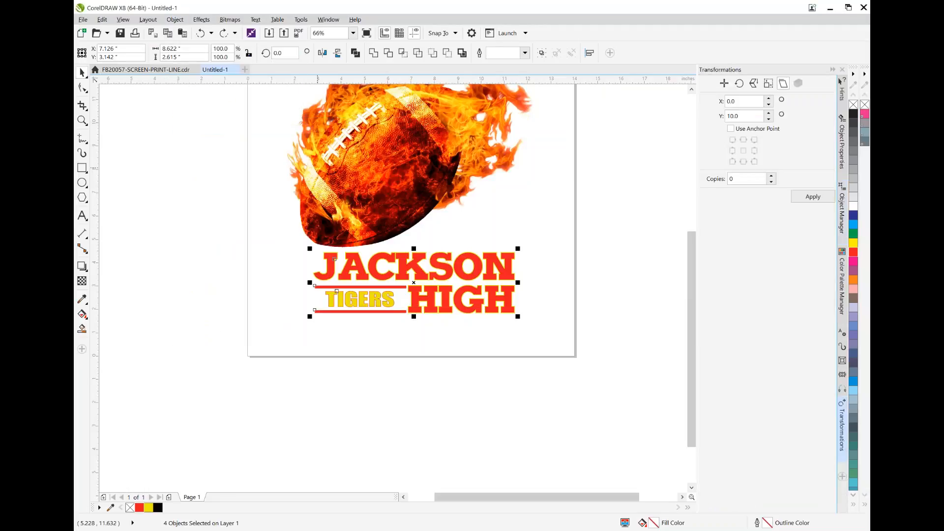
# Try vertical skews of 75 and 10 degrees on the selected lettering and bars, undoing each one
pyautogui.moveTo(768, 116); pyautogui.dragTo(769, 97)
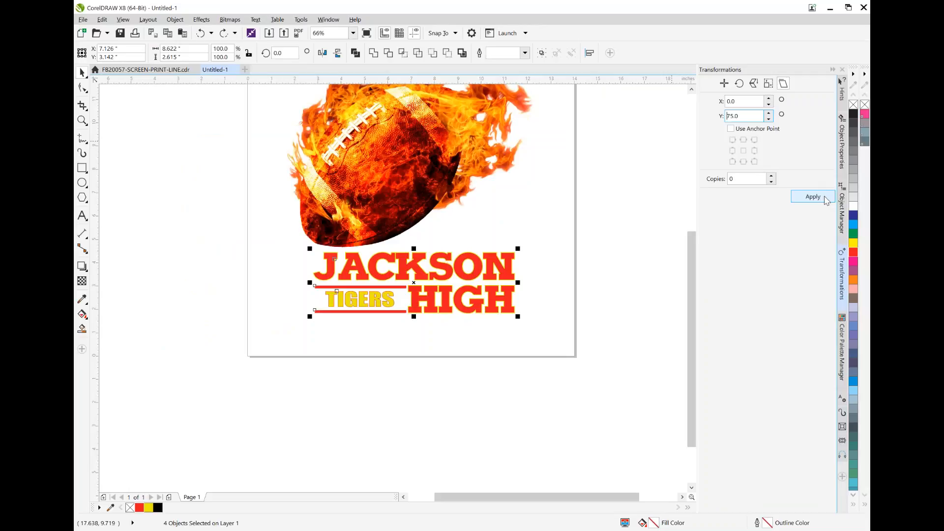
pyautogui.click(826, 199)
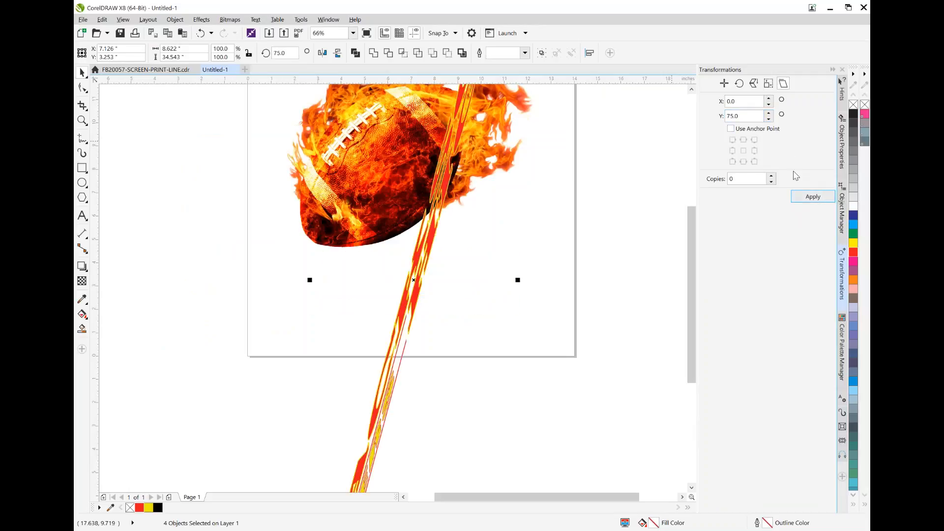
pyautogui.hotkey('ctrl', 'z')
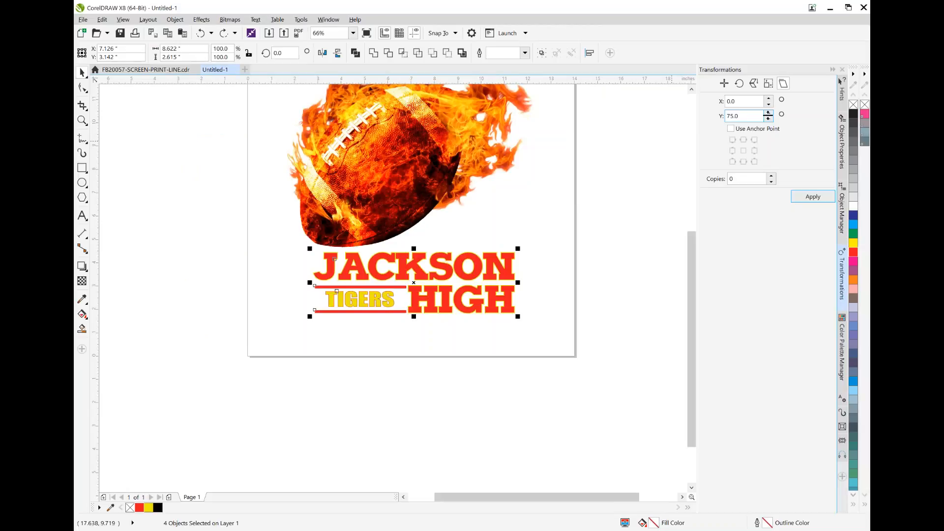
pyautogui.doubleClick(738, 116)
pyautogui.write('10')
pyautogui.click(827, 198)
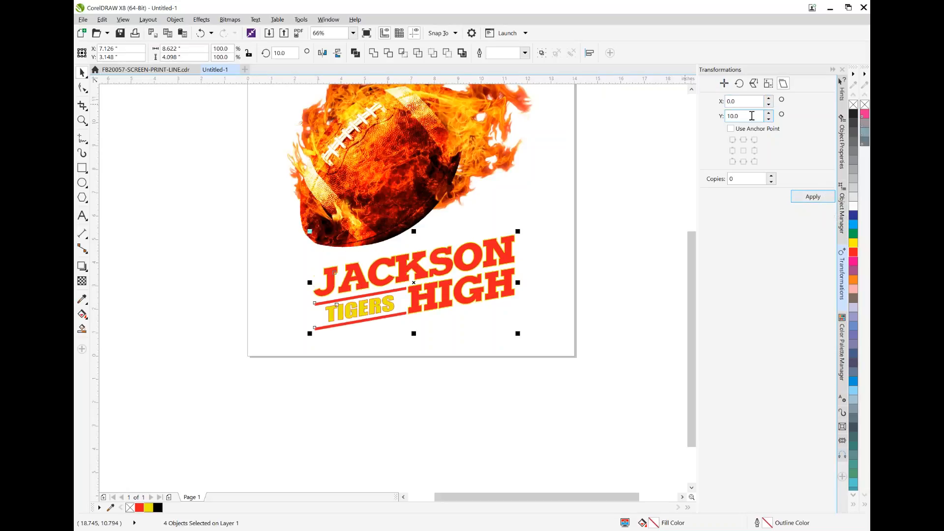
pyautogui.hotkey('ctrl', 'z')
# Skew the lettering and bars vertically by 14 degrees and stretch them to about 5.64 inches tall, centered near X 6.96, Y 3.46
pyautogui.moveTo(748, 117); pyautogui.dragTo(712, 114)
pyautogui.write('14')
pyautogui.click(813, 196)
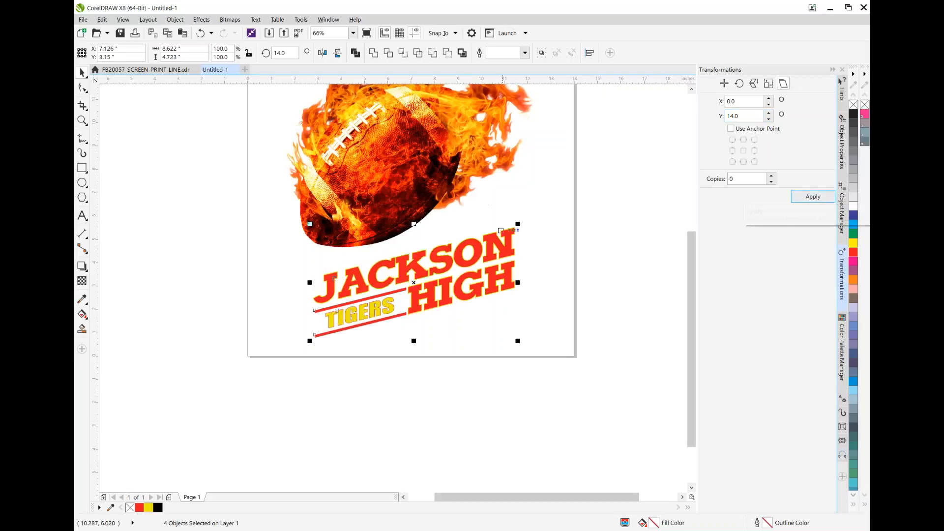
pyautogui.moveTo(415, 222); pyautogui.dragTo(414, 201)
pyautogui.moveTo(467, 251); pyautogui.dragTo(464, 254)
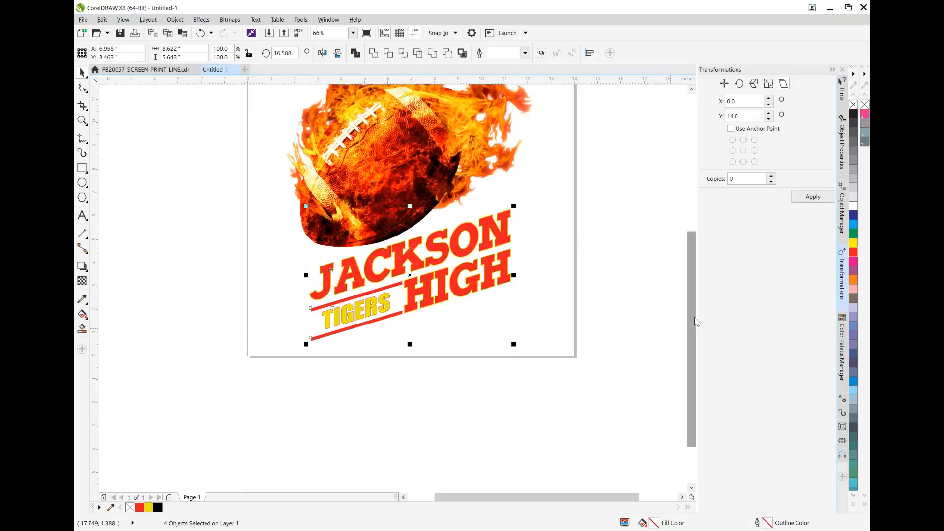
# Bring the whole design into view, select the football bitmap, and minimize CorelDRAW to reach the Windows desktop
pyautogui.moveTo(692, 322)
pyautogui.mouseDown()
pyautogui.moveTo(689, 344)
pyautogui.moveTo(688, 273)
pyautogui.mouseUp()
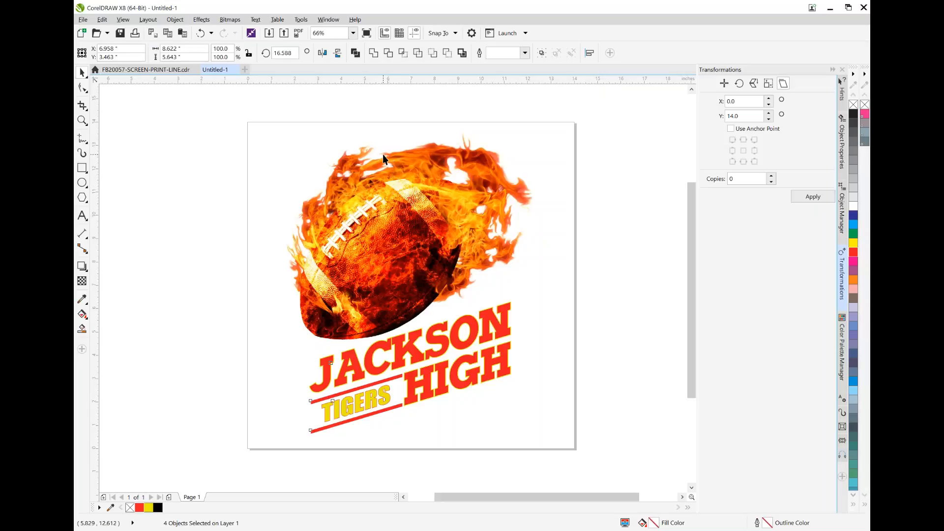
pyautogui.click(434, 222)
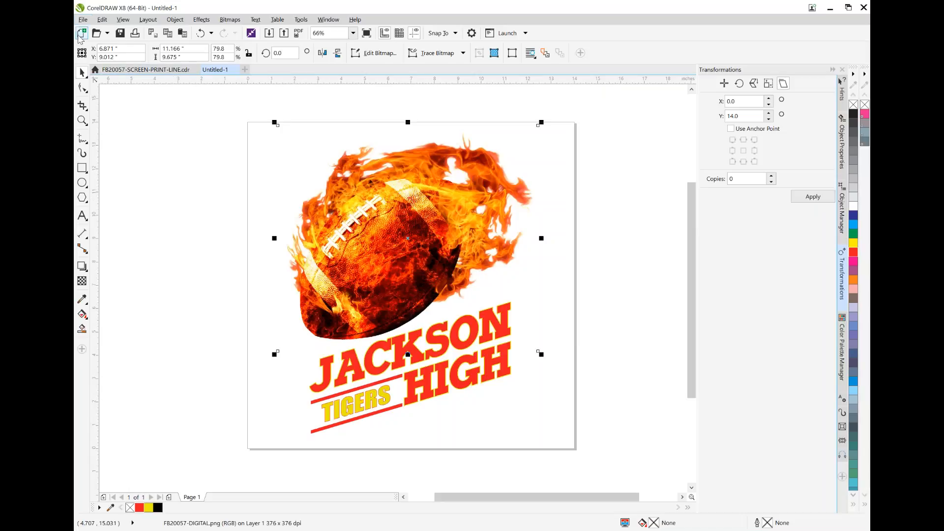
pyautogui.click(830, 8)
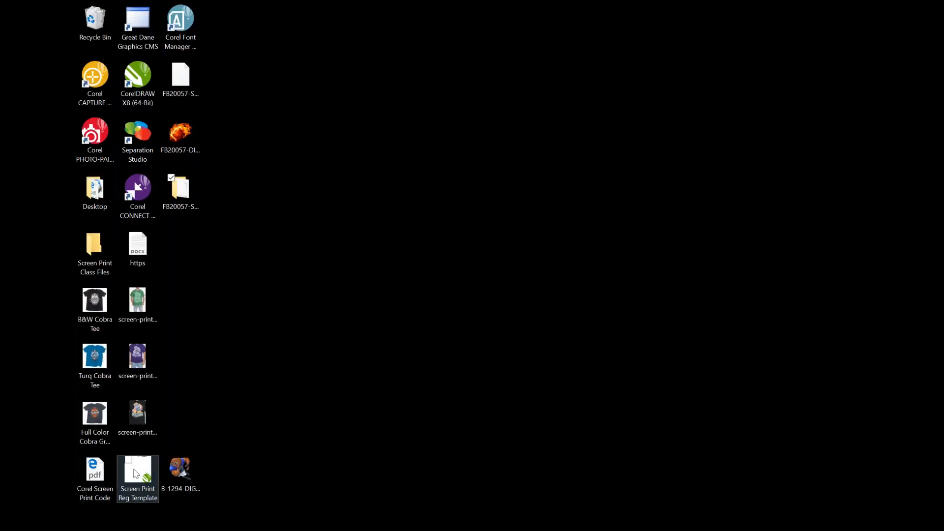
# Switch back to the Untitled-1 design in CorelDRAW and open the Screen Print Reg Template drawing from the Desktop folder
pyautogui.moveTo(295, 530)
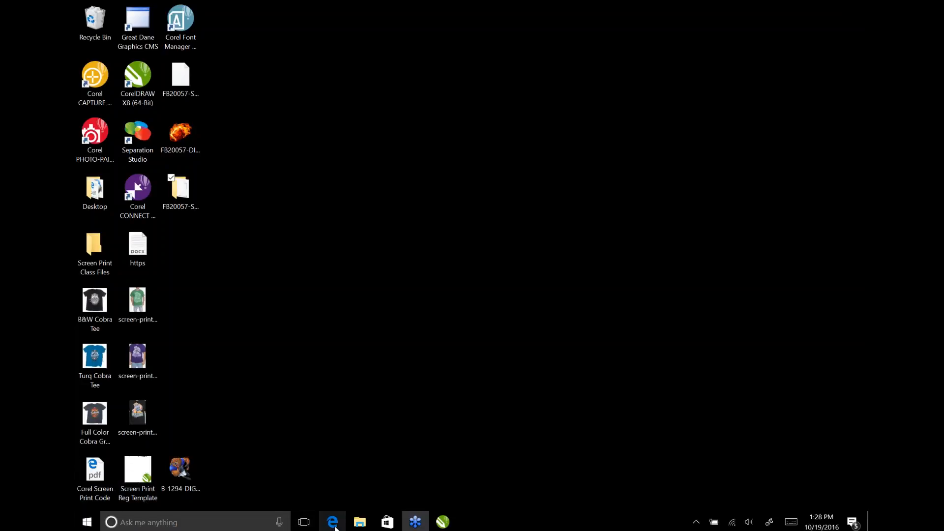
pyautogui.moveTo(443, 522)
pyautogui.click(480, 458)
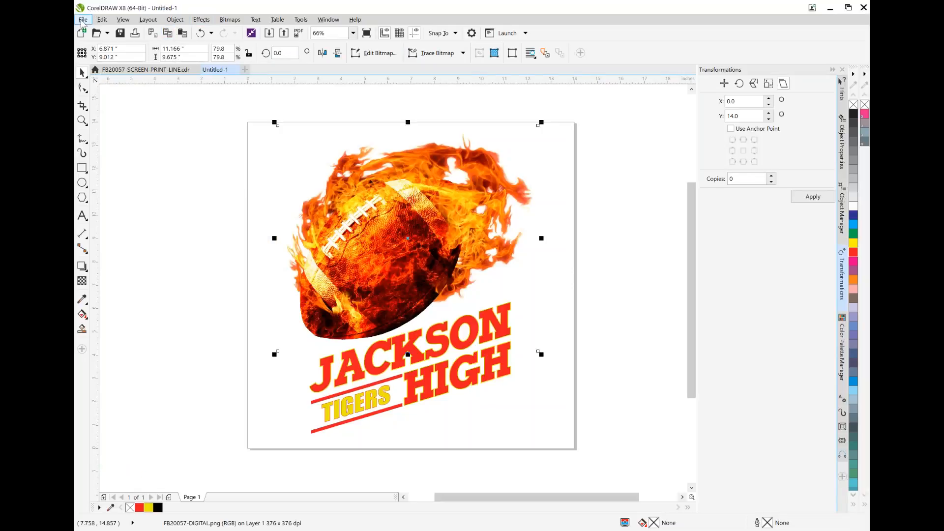
pyautogui.click(84, 21)
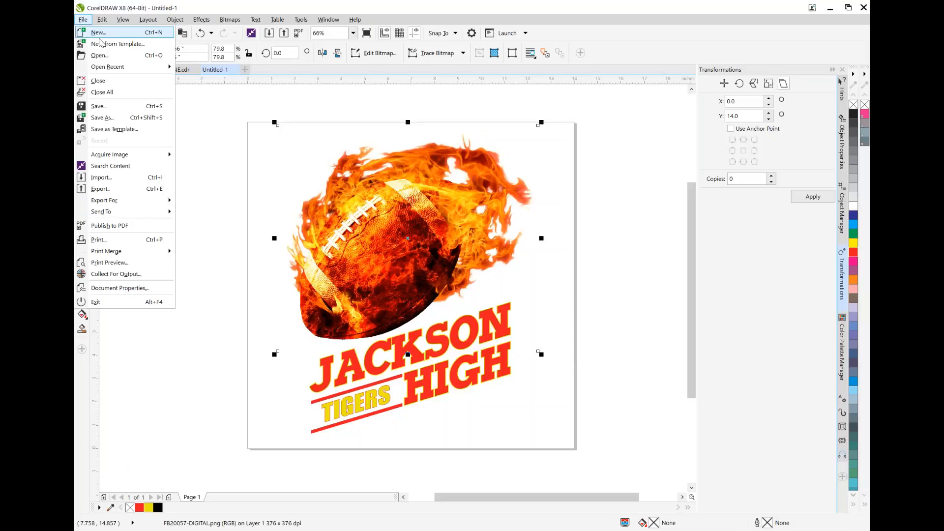
pyautogui.click(101, 56)
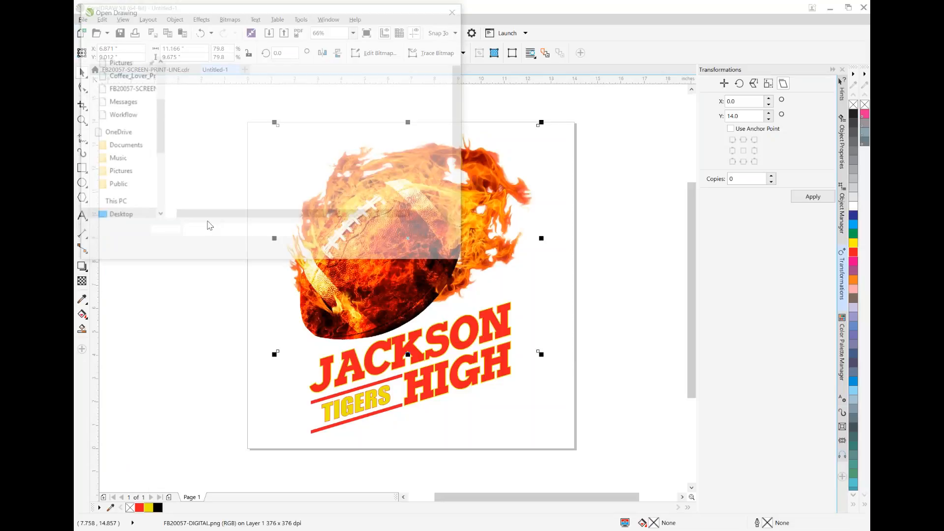
pyautogui.scroll(-2, 462, 162)
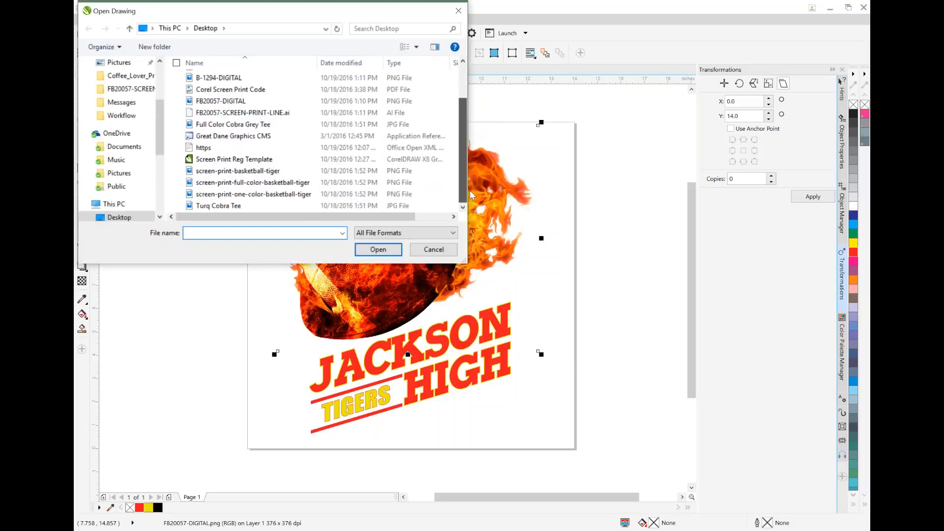
pyautogui.doubleClick(281, 160)
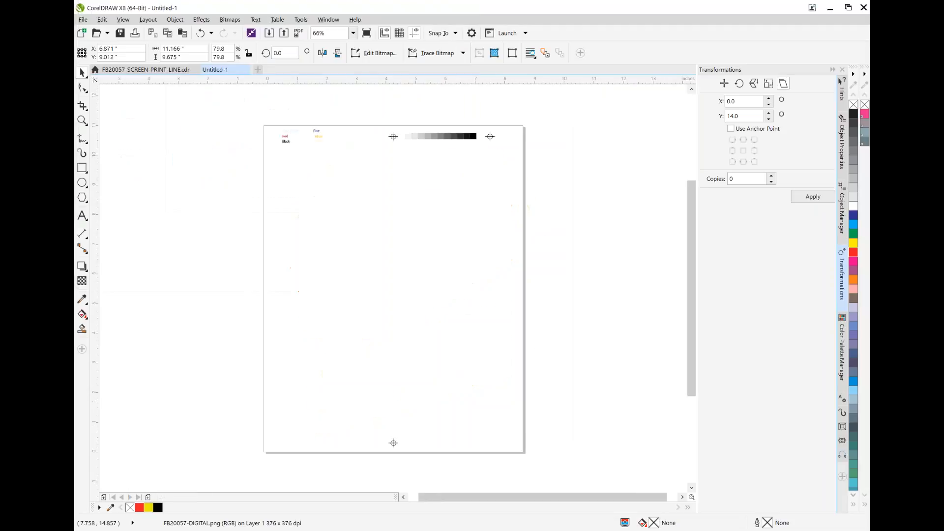
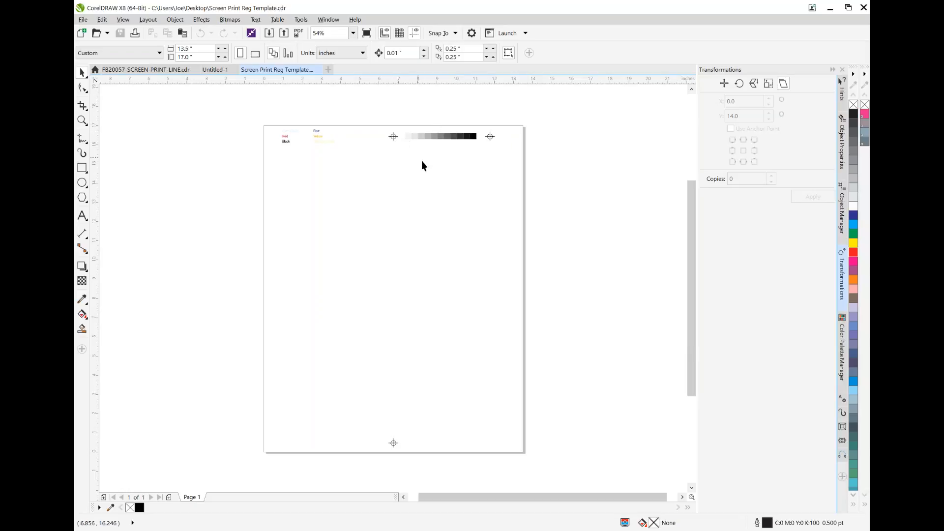
# Set the outline color of the registration mark at the page's upper center to Registration Color
pyautogui.click(394, 136)
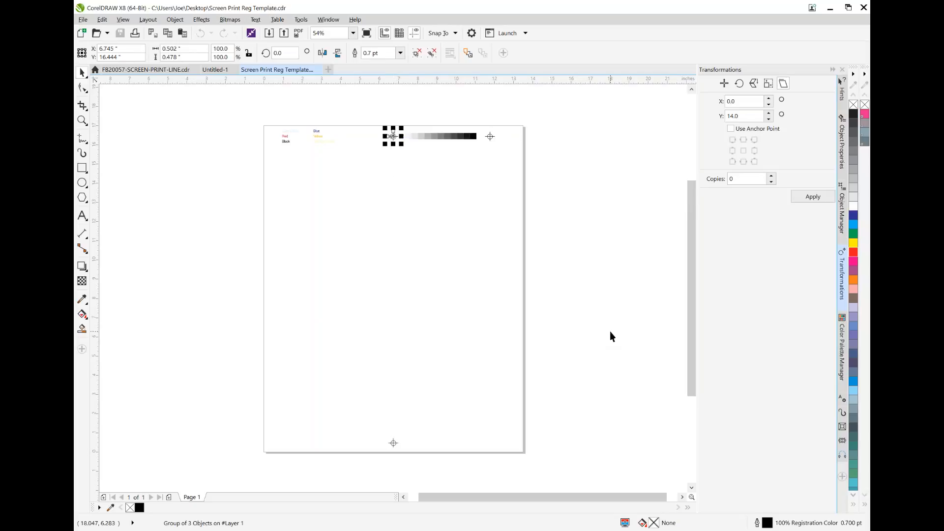
pyautogui.doubleClick(767, 523)
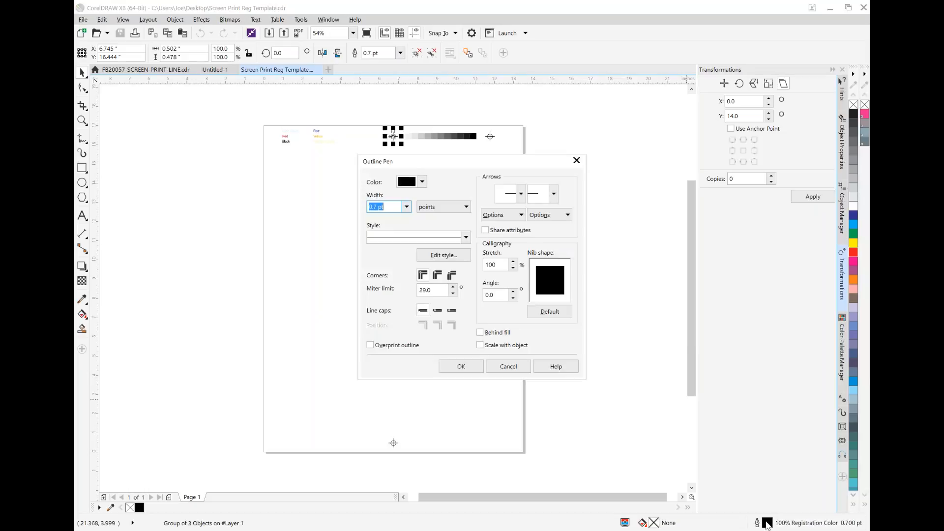
pyautogui.click(422, 182)
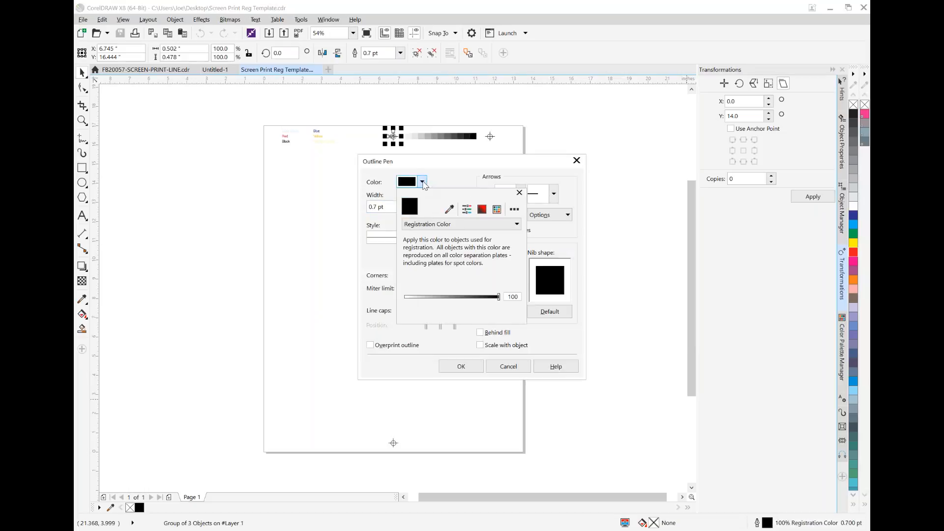
pyautogui.click(517, 225)
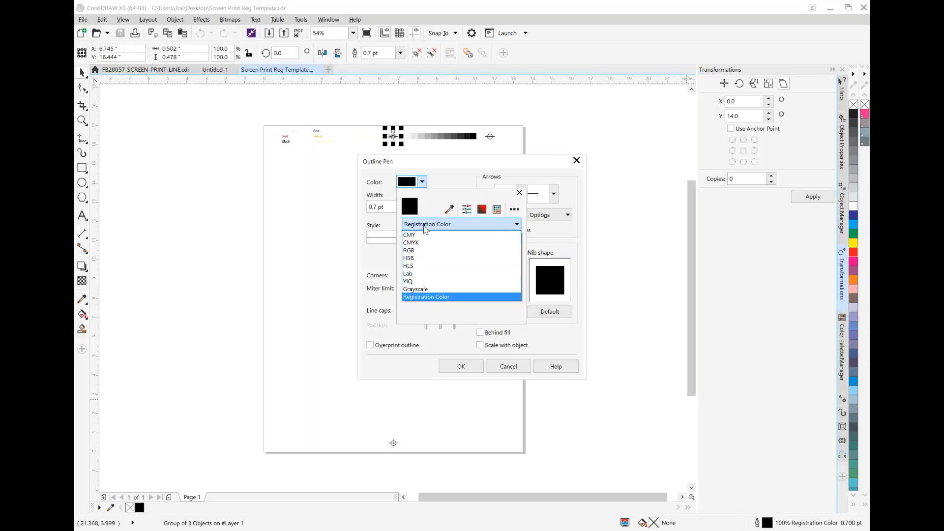
pyautogui.click(437, 297)
pyautogui.click(455, 185)
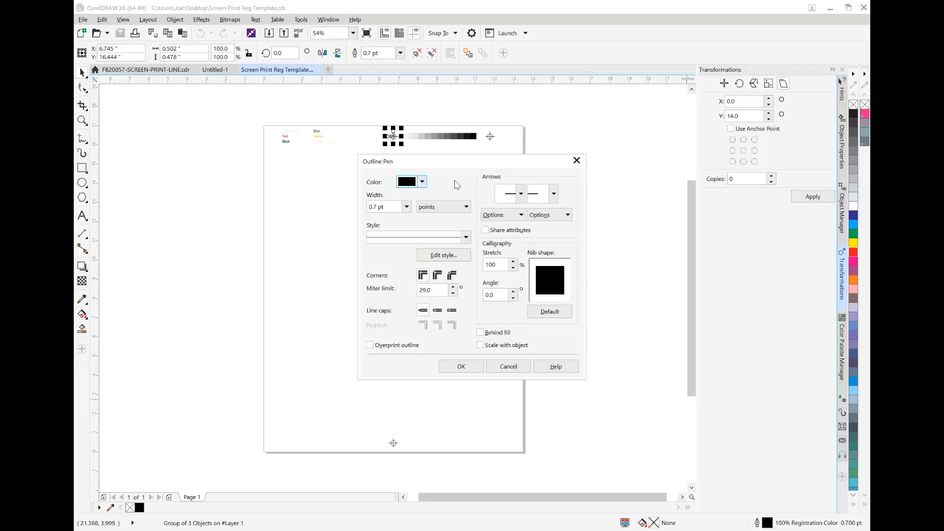
pyautogui.click(462, 367)
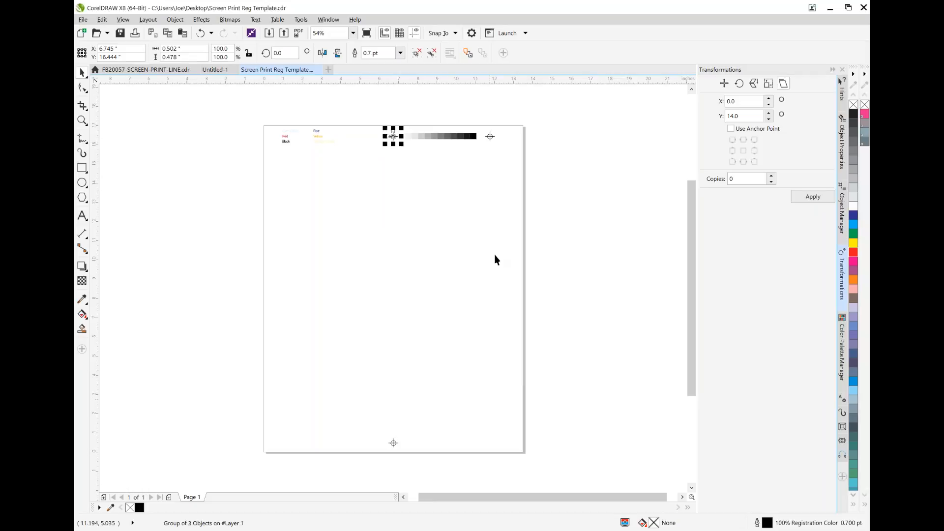
pyautogui.click(379, 284)
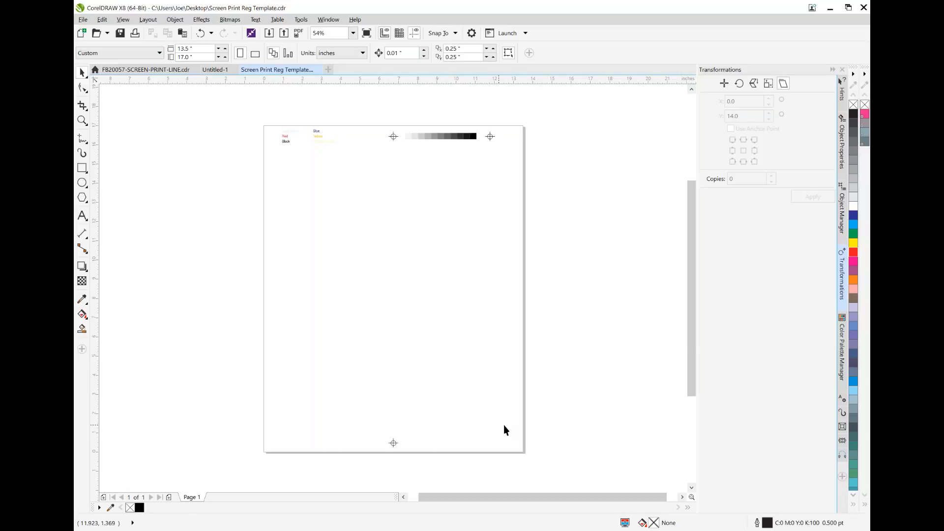
pyautogui.click(216, 69)
pyautogui.click(146, 69)
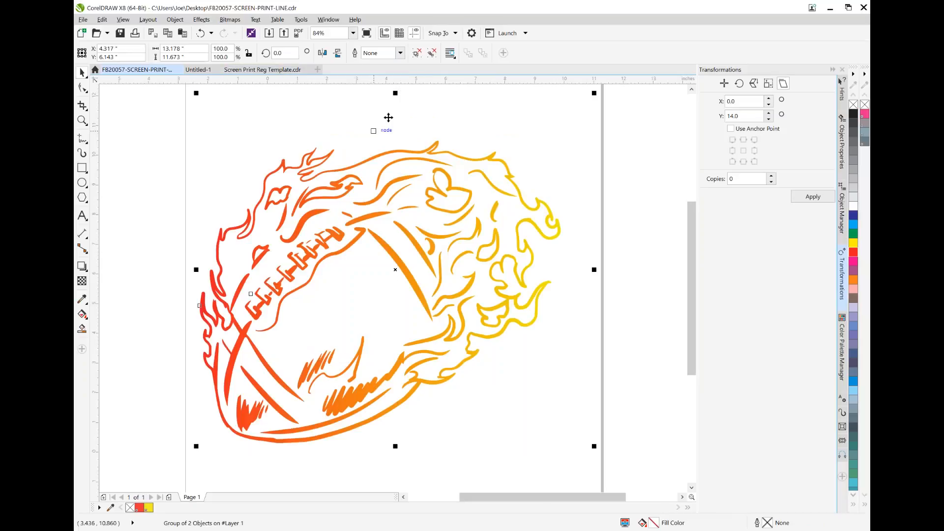
pyautogui.click(271, 70)
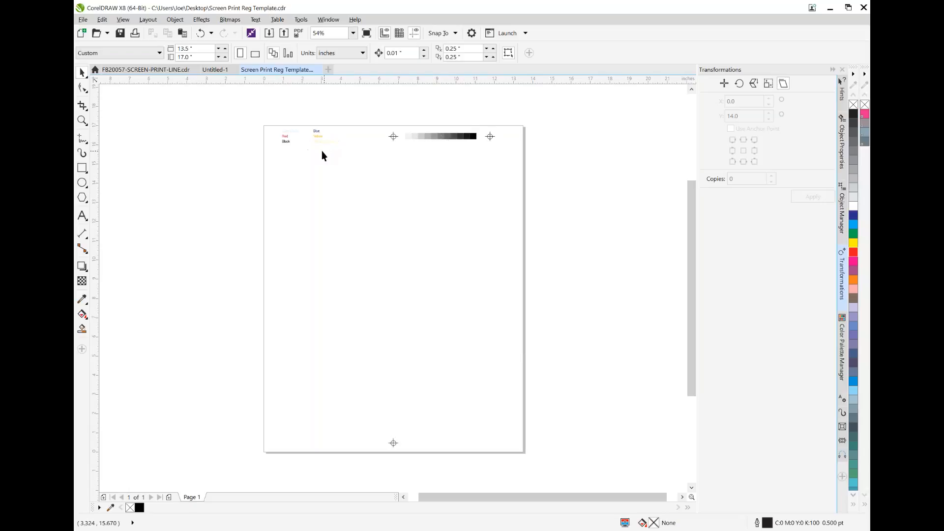
# In the Untitled-1 design, move the football bitmap off the page and copy the JACKSON HIGH TIGERS lettering with its bars
pyautogui.click(215, 69)
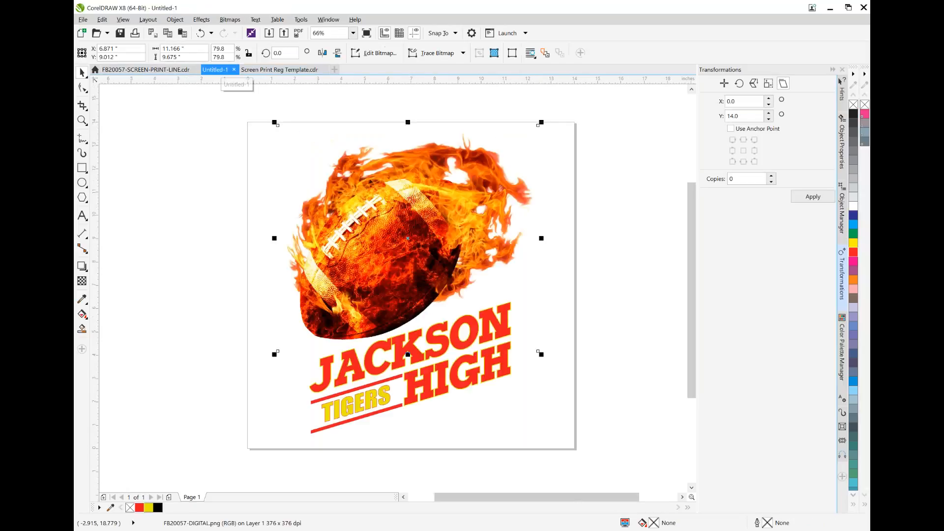
pyautogui.moveTo(430, 199); pyautogui.dragTo(200, 136)
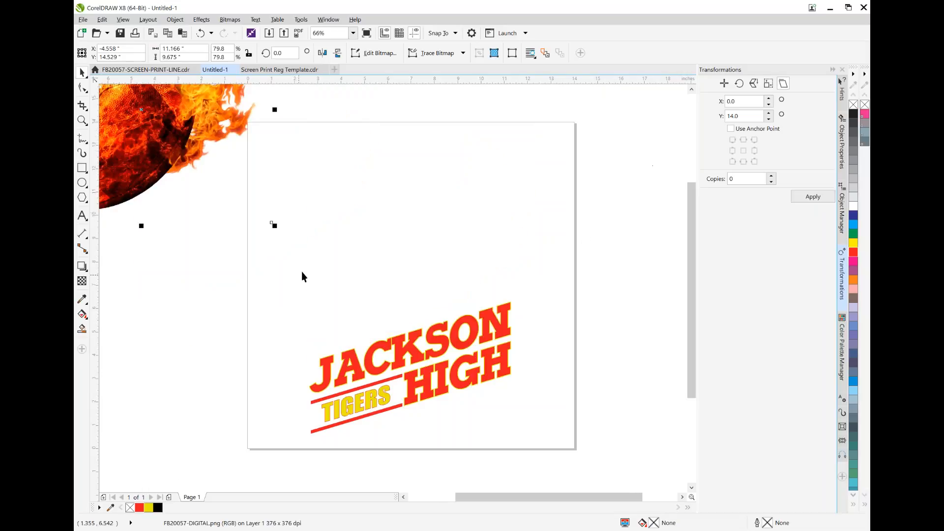
pyautogui.moveTo(294, 278); pyautogui.dragTo(535, 447)
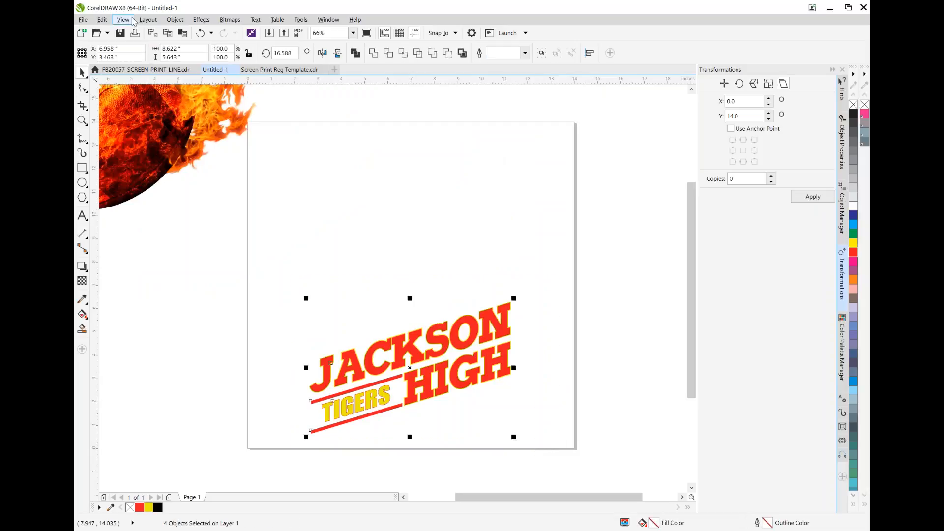
pyautogui.click(110, 18)
pyautogui.click(118, 91)
# Paste the copied lettering and bars into the Screen Print Reg Template drawing
pyautogui.click(299, 73)
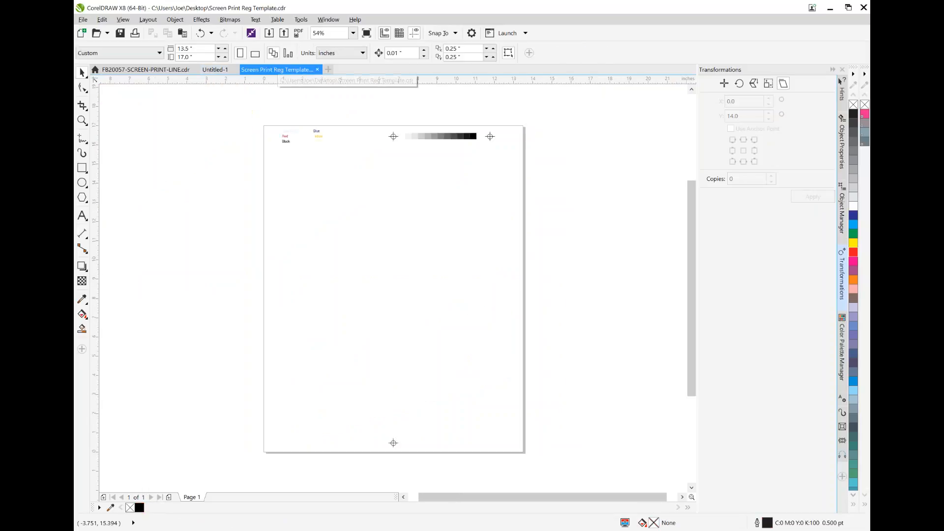
pyautogui.click(103, 20)
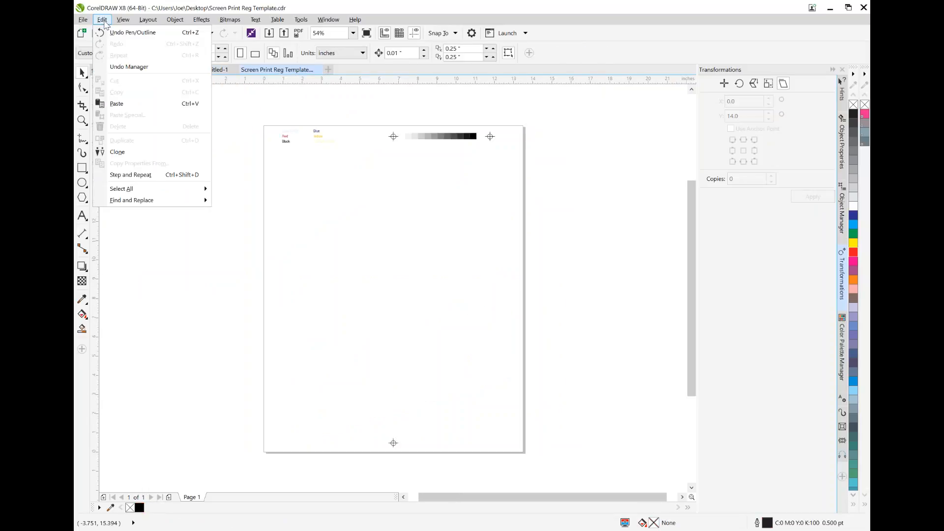
pyautogui.click(118, 101)
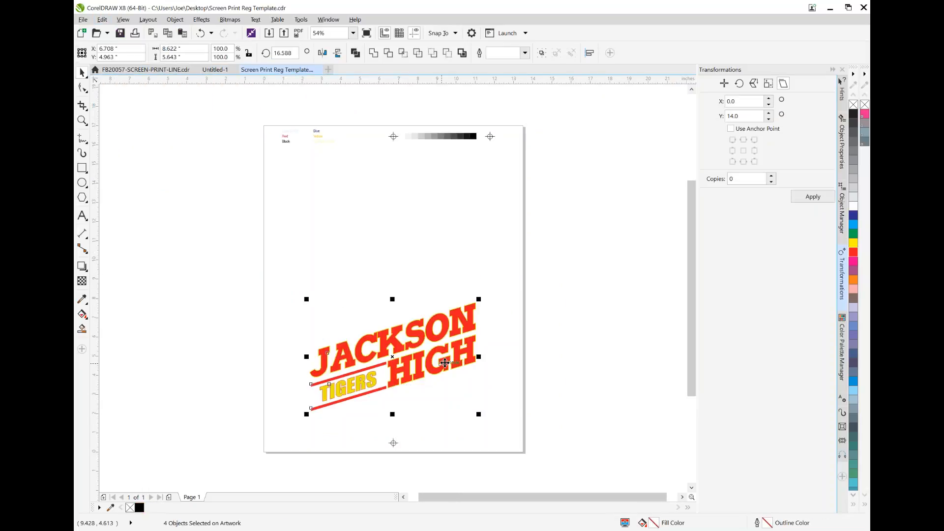
pyautogui.click(562, 396)
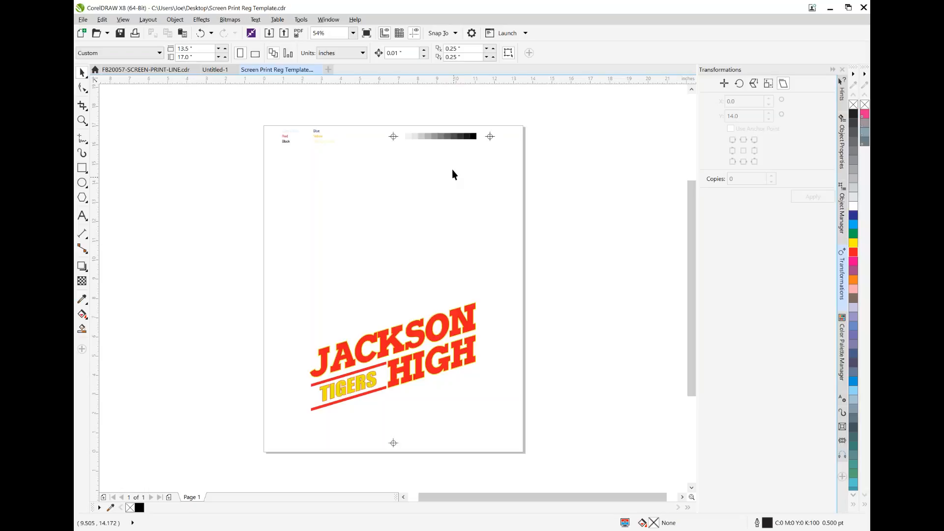
# Import FB20057-SCREEN-PRINT.eps as encapsulated PostScript and place it about 9.6 inches wide above the lettering
pyautogui.click(84, 20)
pyautogui.click(100, 178)
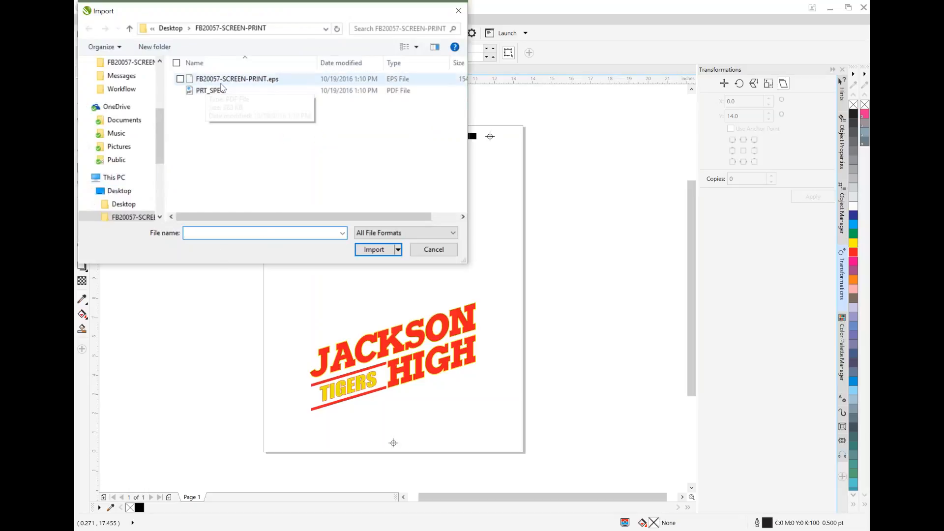
pyautogui.click(232, 81)
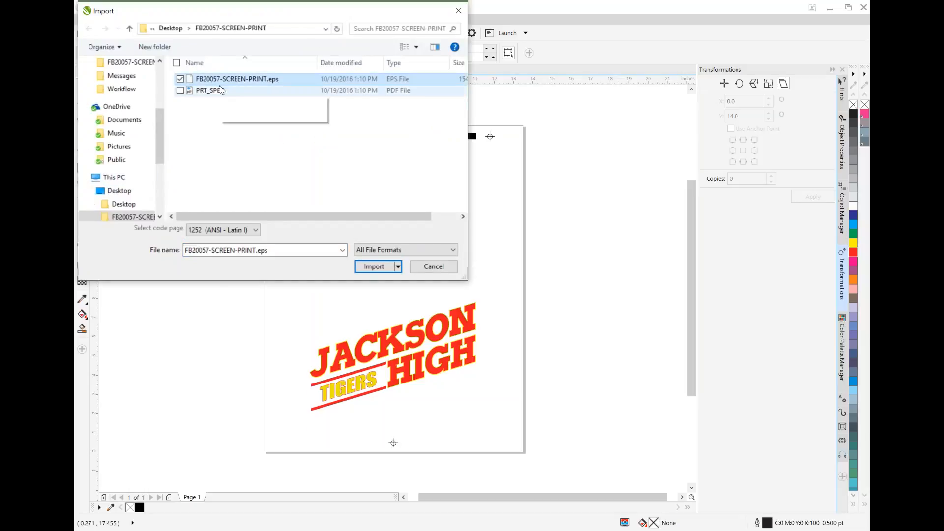
pyautogui.click(375, 266)
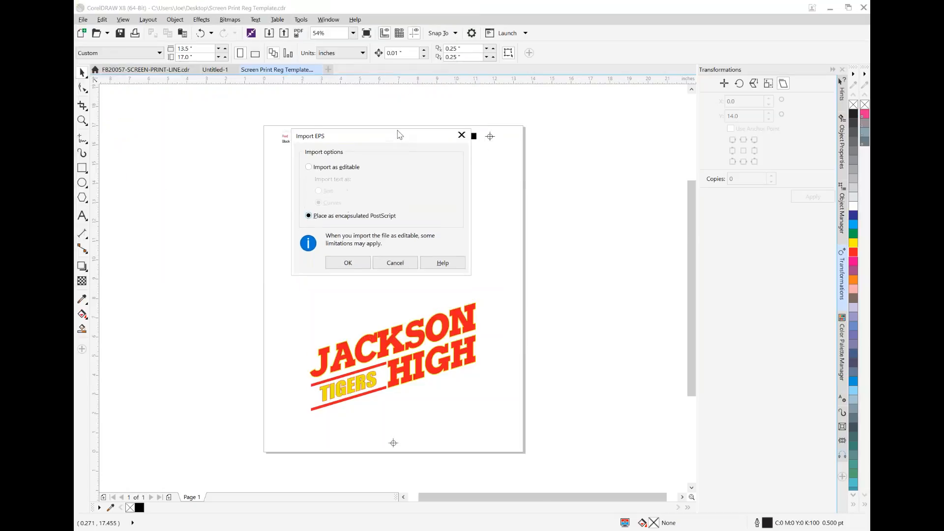
pyautogui.moveTo(398, 133); pyautogui.dragTo(406, 102)
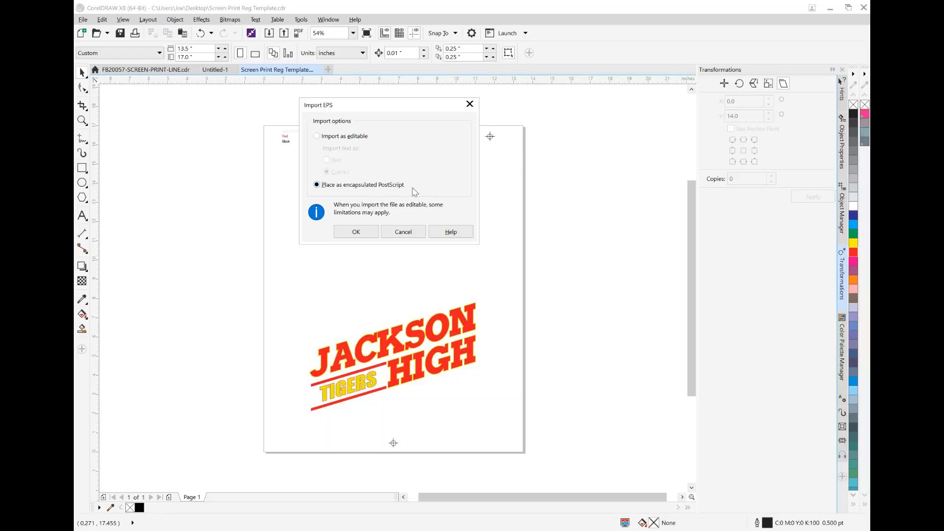
pyautogui.click(369, 236)
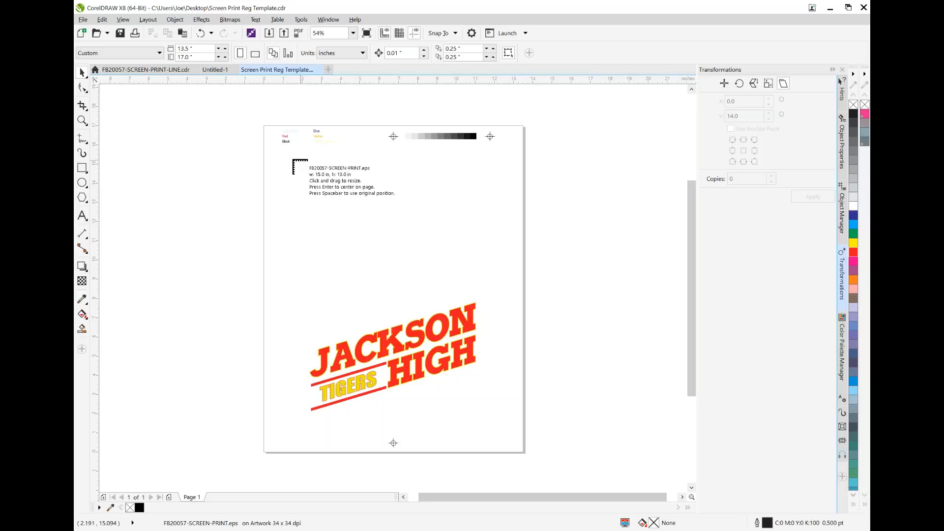
pyautogui.moveTo(292, 152); pyautogui.dragTo(524, 326)
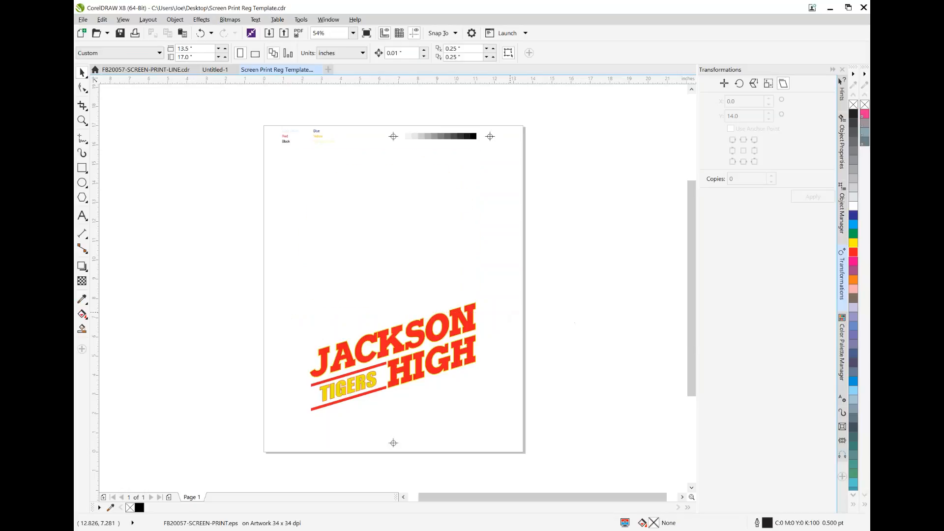
# Enlarge the football EPS to about 10.28 by 8.91 inches, centered near X 6.55, Y 10.27
pyautogui.moveTo(422, 220)
pyautogui.mouseDown()
pyautogui.moveTo(435, 242)
pyautogui.moveTo(425, 233)
pyautogui.mouseUp()
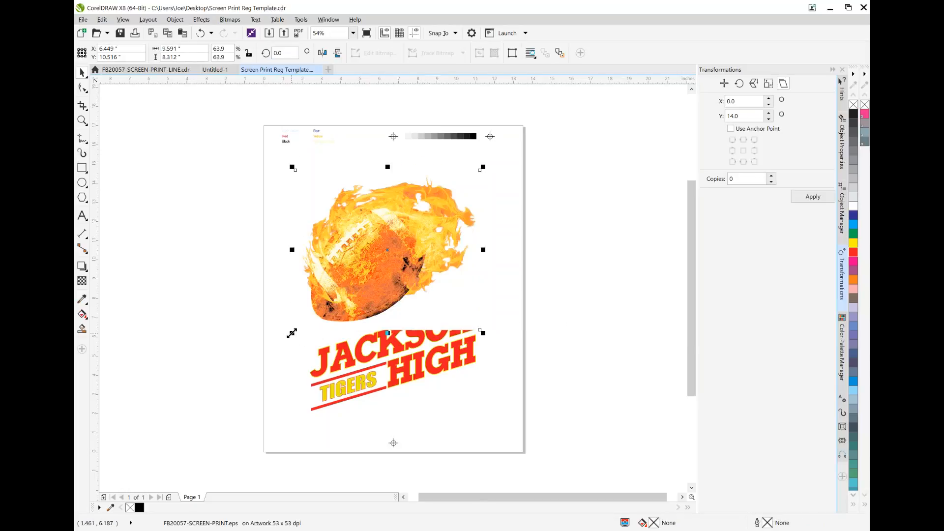
pyautogui.moveTo(291, 331); pyautogui.dragTo(279, 346)
pyautogui.moveTo(405, 249); pyautogui.dragTo(423, 241)
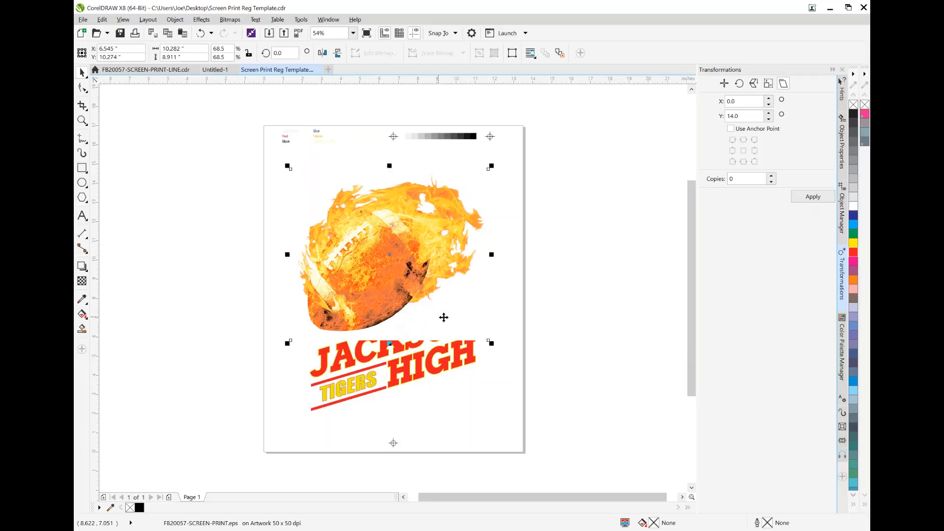
# Move the football bitmap in Untitled-1 back above the lettering, near X 6.87, Y 9.50, and return to the template drawing
pyautogui.click(215, 70)
pyautogui.moveTo(176, 118); pyautogui.dragTo(442, 235)
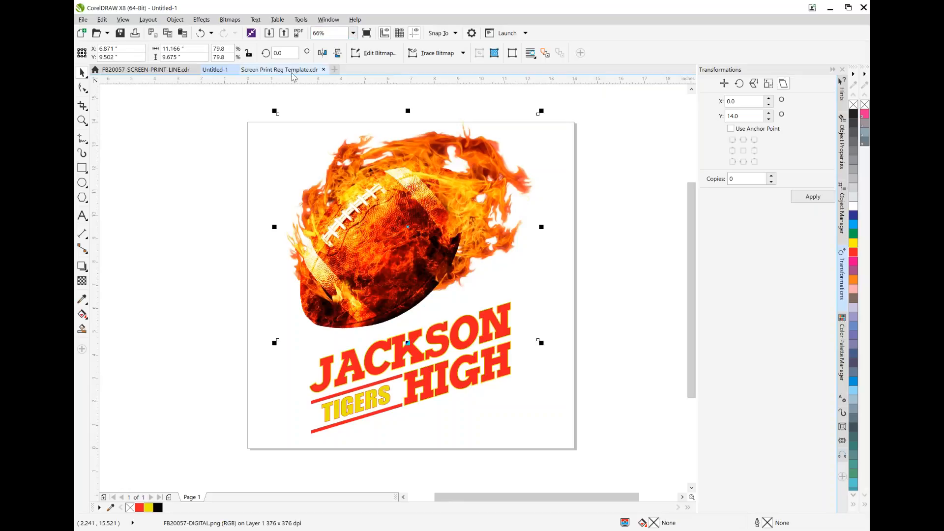
pyautogui.click(292, 72)
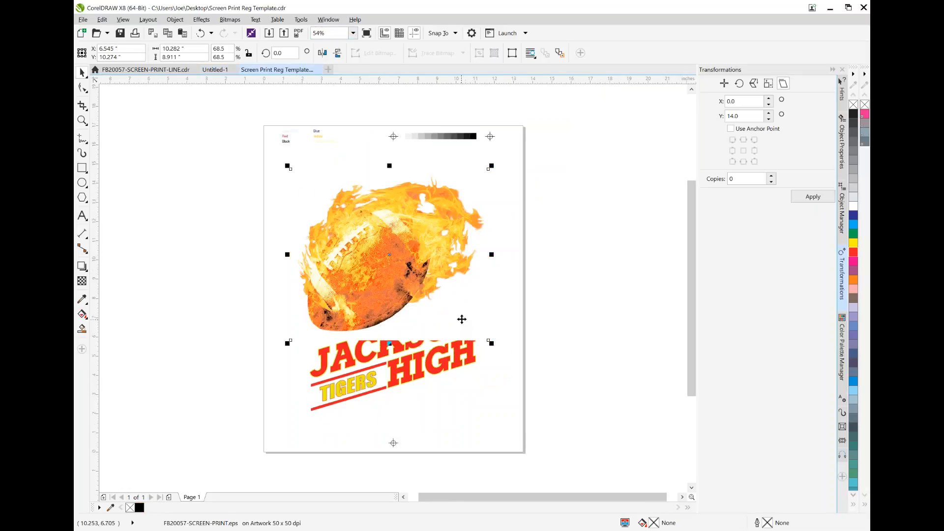
# Nudge the football EPS to about X 6.60, Y 10.29 and reorder it to the bottom of the Artwork layer, behind the lettering
pyautogui.moveTo(417, 268)
pyautogui.mouseDown()
pyautogui.moveTo(426, 277)
pyautogui.moveTo(418, 268)
pyautogui.mouseUp()
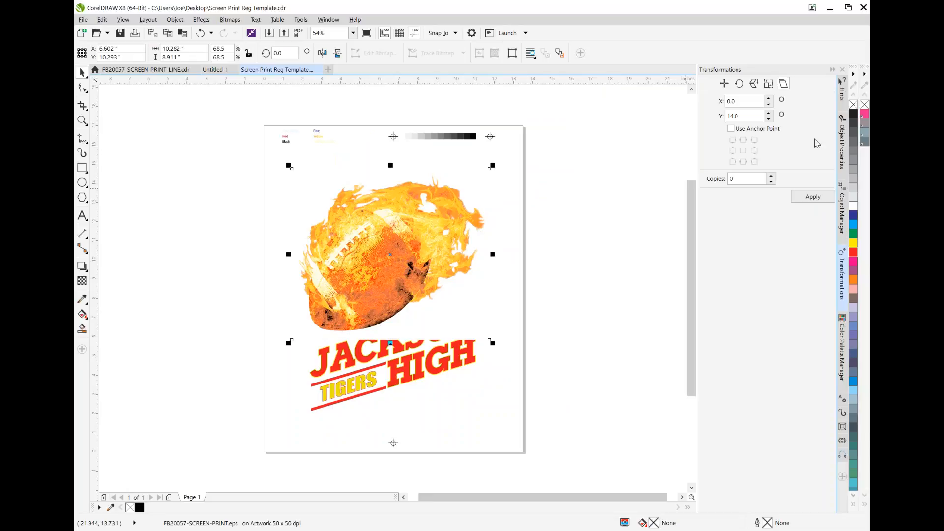
pyautogui.click(843, 217)
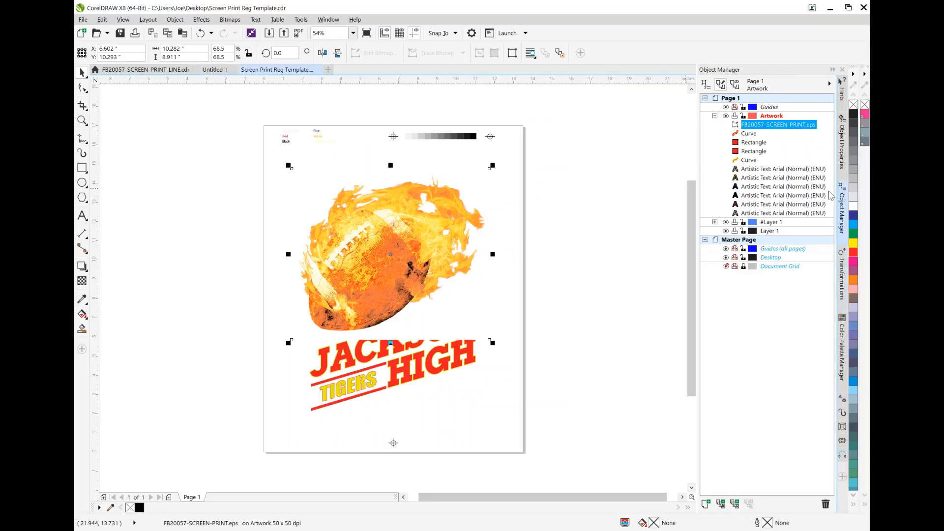
pyautogui.moveTo(777, 128); pyautogui.dragTo(777, 212)
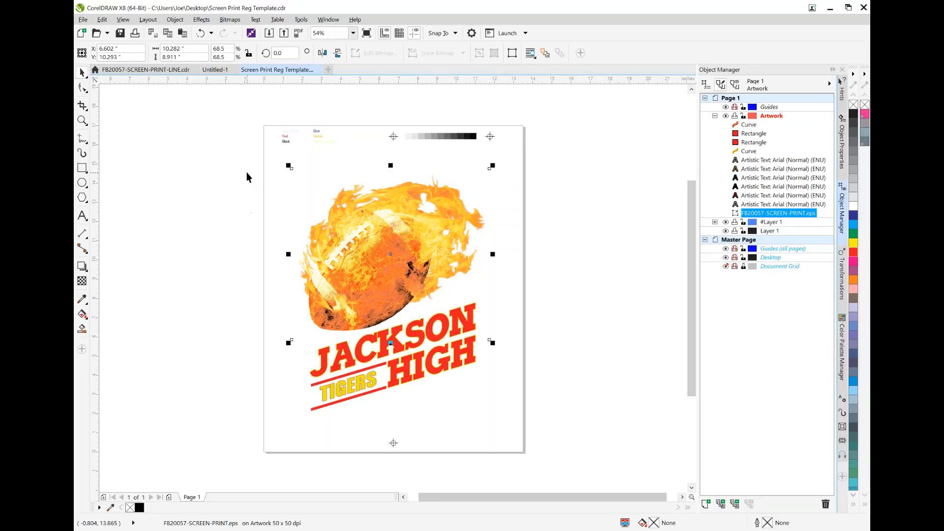
# Select the lettering, bars and football EPS and move them up together, centered near X 6.76, Y 9.29
pyautogui.moveTo(230, 172); pyautogui.dragTo(582, 428)
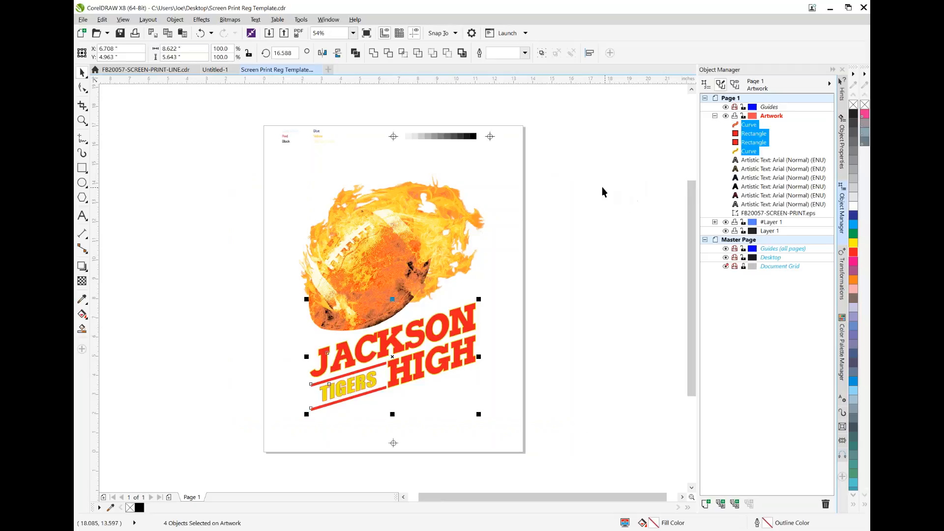
pyautogui.keyDown('shift'); pyautogui.click(399, 219); pyautogui.keyUp('shift')
pyautogui.moveTo(416, 247); pyautogui.dragTo(424, 226)
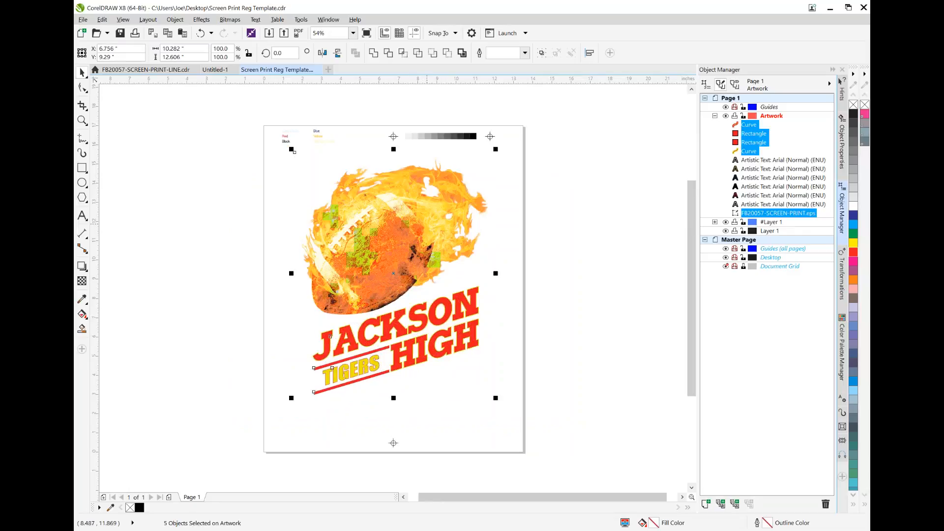
# Move the registration mark below the artwork straight up to about Y 2.05 inches
pyautogui.click(394, 444)
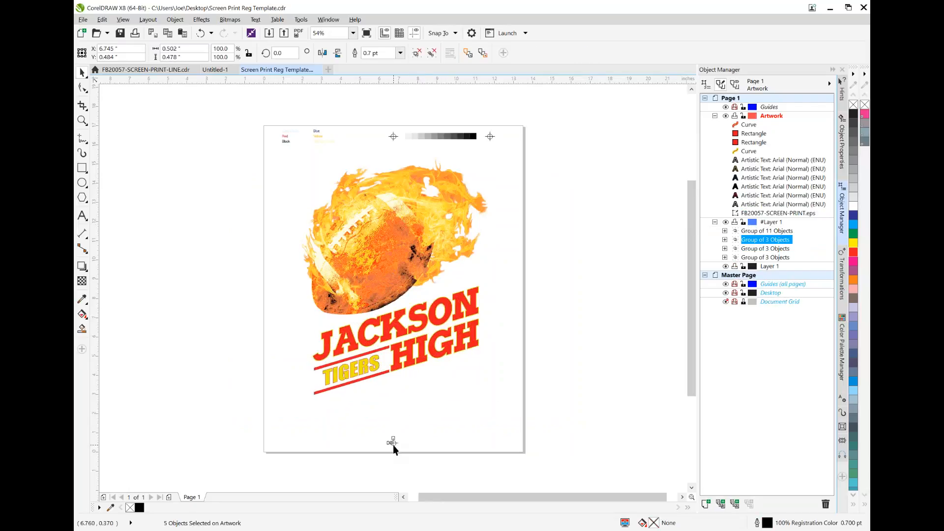
pyautogui.moveTo(393, 444); pyautogui.dragTo(393, 414)
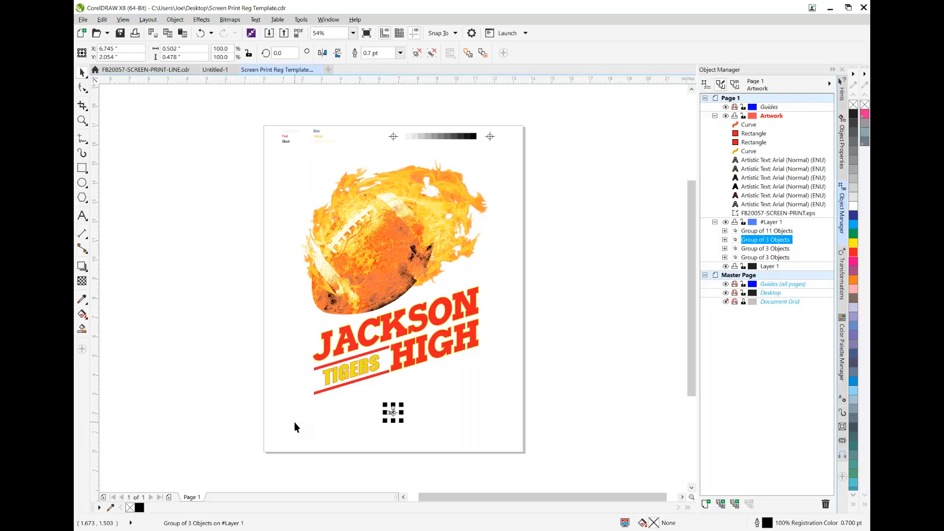
pyautogui.click(579, 285)
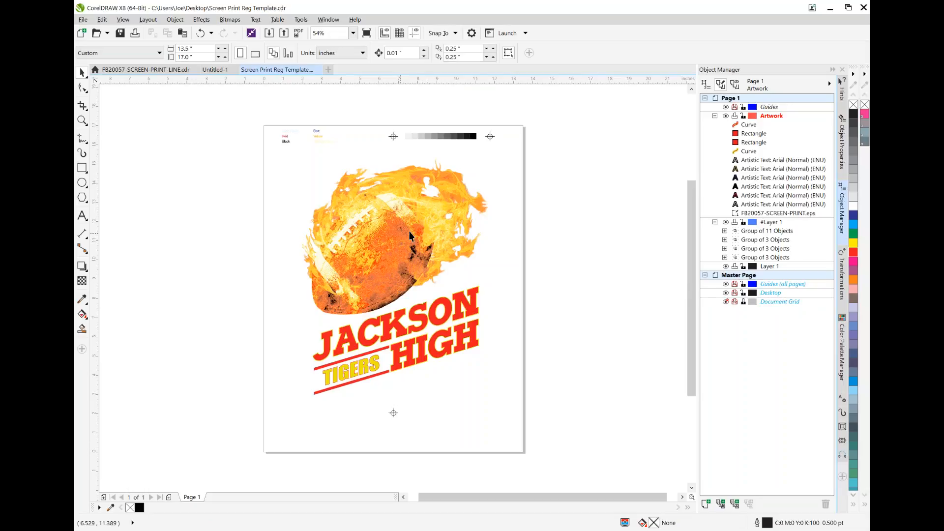
# Switch the print output to separations, accept adding the EPS file's spot inks, and leave the print setup without printing
pyautogui.click(83, 20)
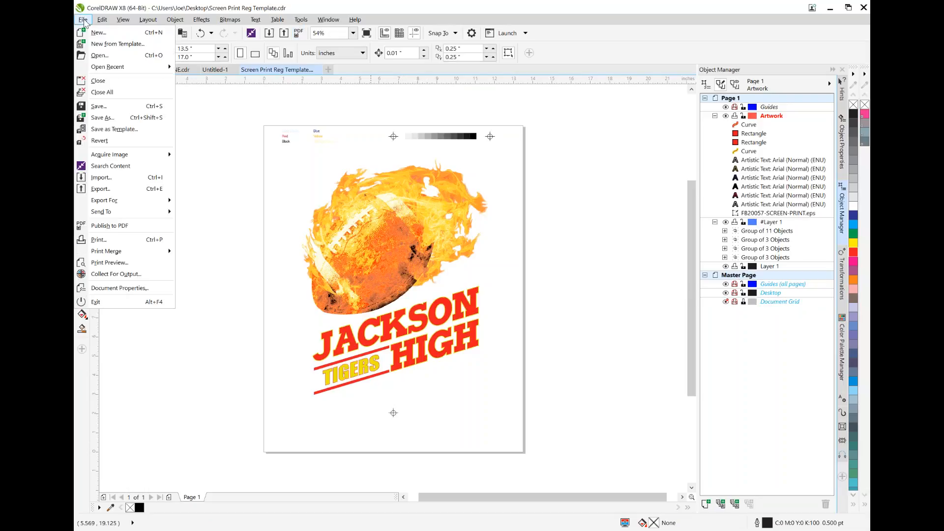
pyautogui.click(130, 242)
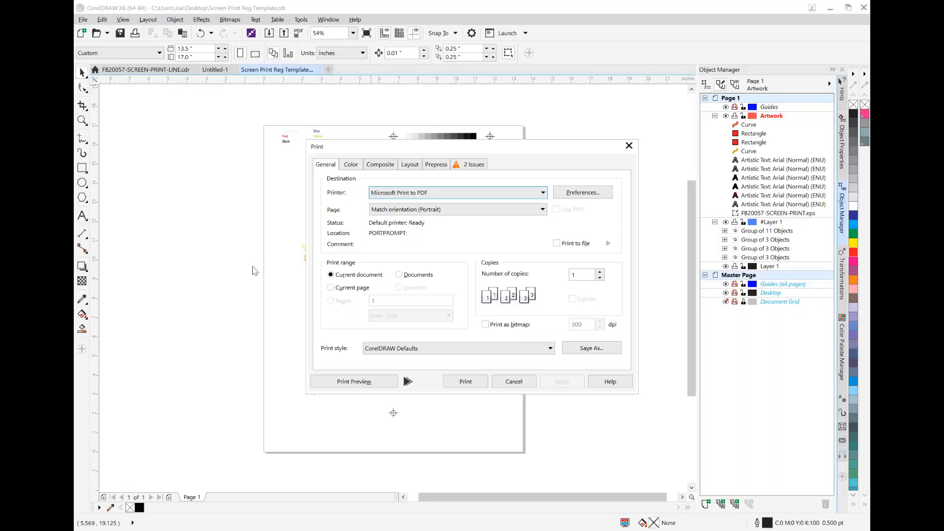
pyautogui.click(352, 166)
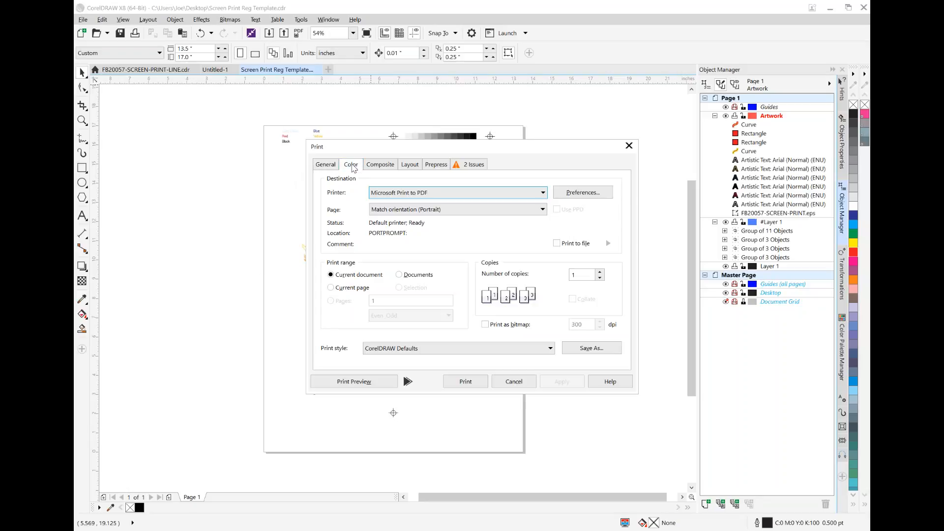
pyautogui.click(458, 194)
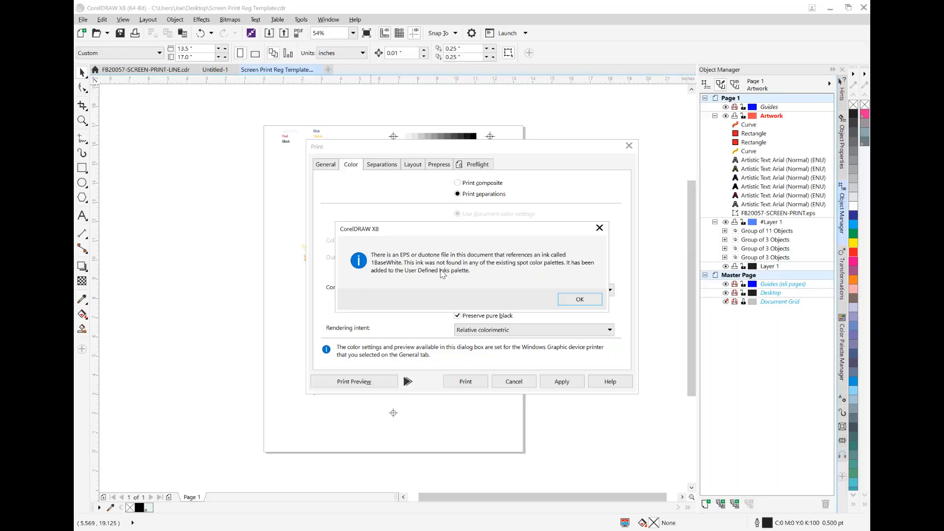
pyautogui.click(592, 300)
pyautogui.click(596, 301)
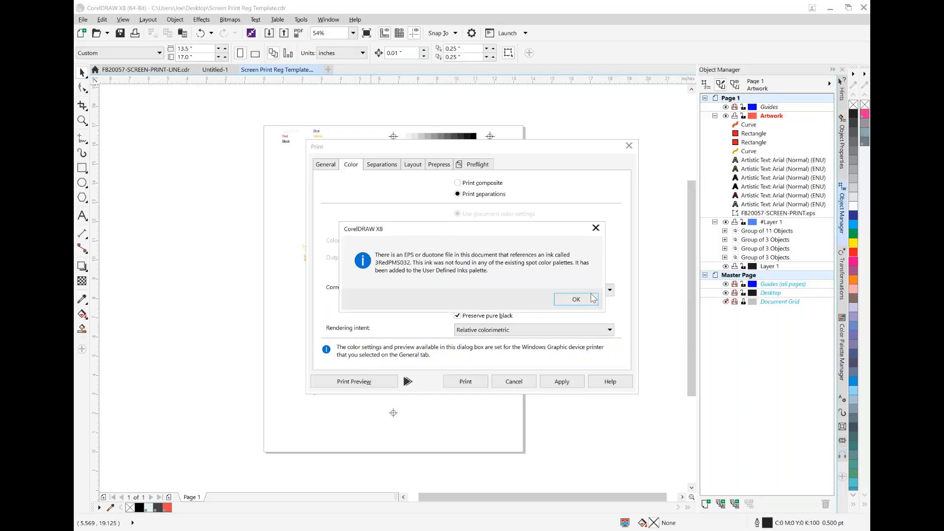
pyautogui.click(594, 303)
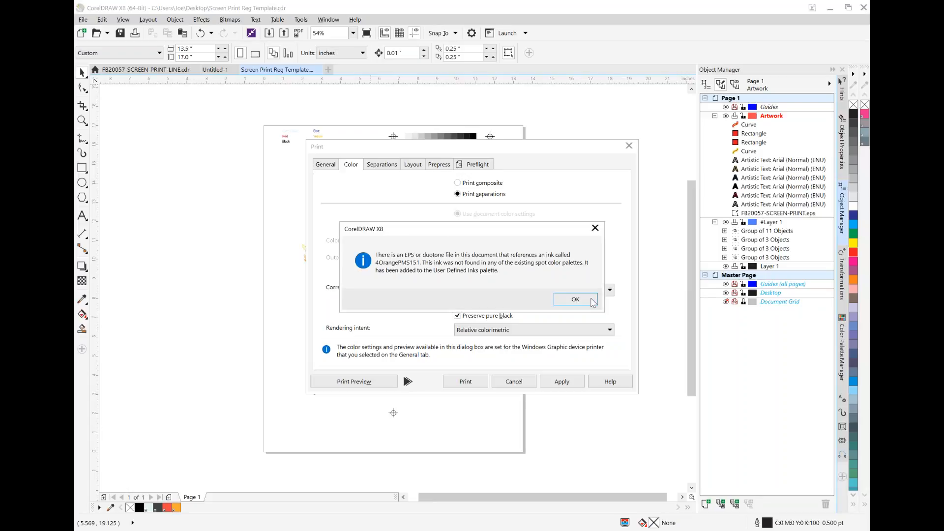
pyautogui.click(593, 301)
pyautogui.click(593, 300)
pyautogui.click(593, 301)
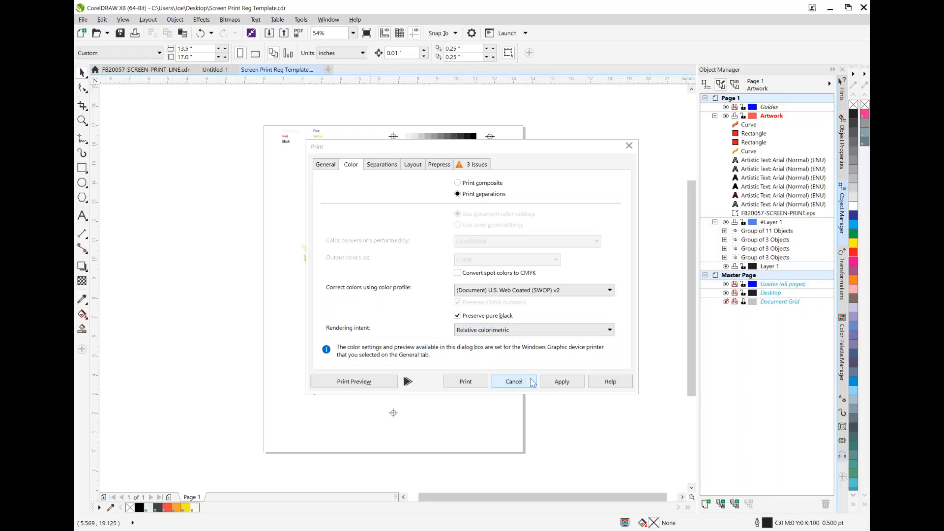
pyautogui.click(514, 382)
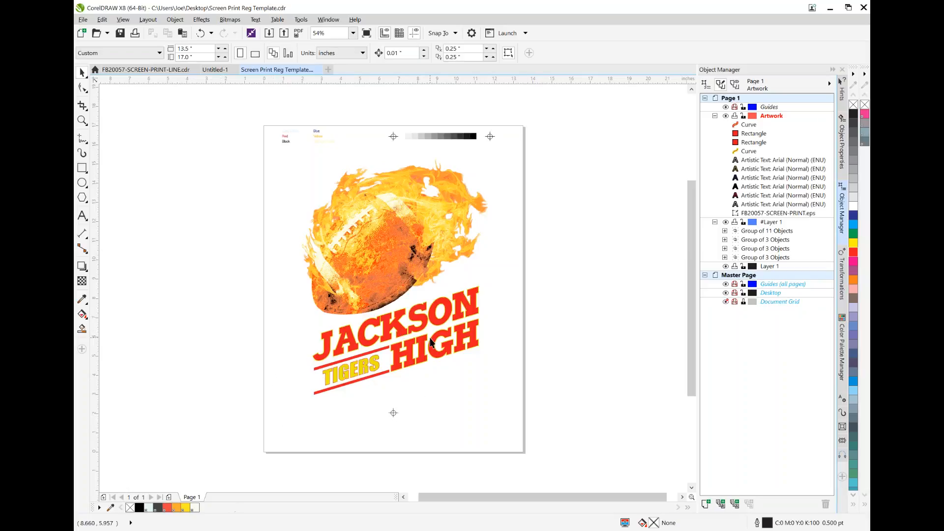
# Recolor the JACKSON HIGH lettering with the 3RedPMS032 spot ink as fill and 5PantoneYellow as outline
pyautogui.click(475, 310)
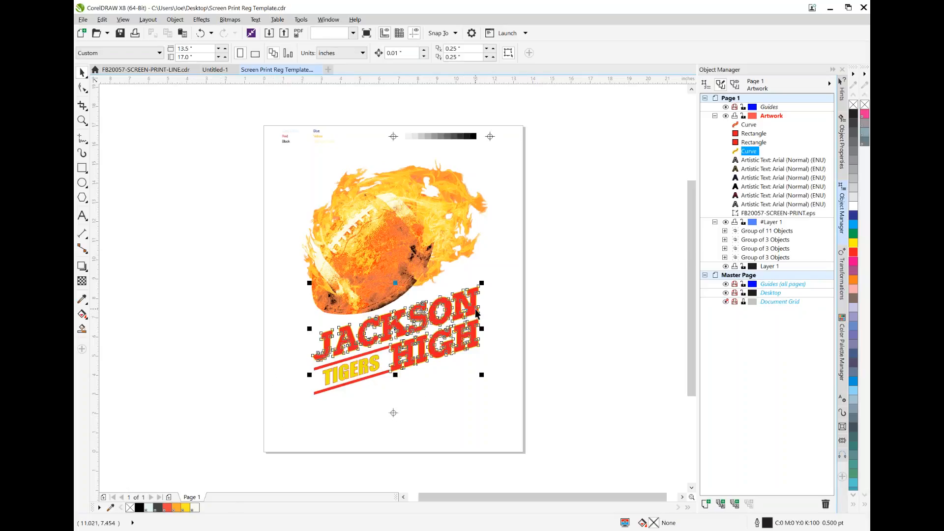
pyautogui.click(168, 508)
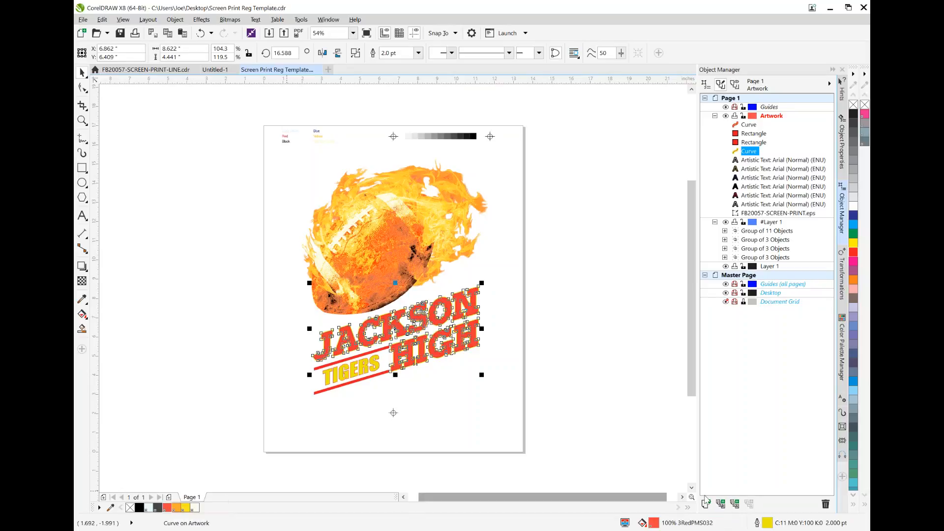
pyautogui.doubleClick(767, 524)
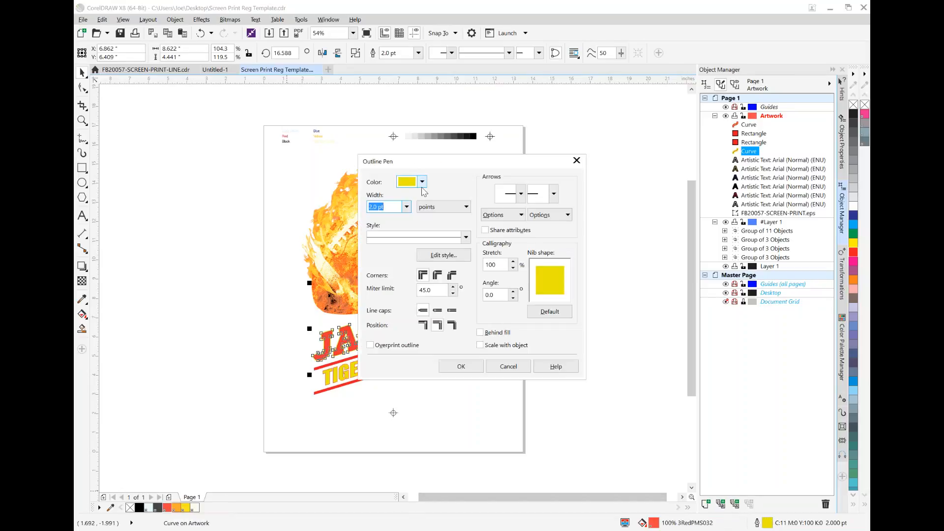
pyautogui.click(422, 182)
pyautogui.click(449, 209)
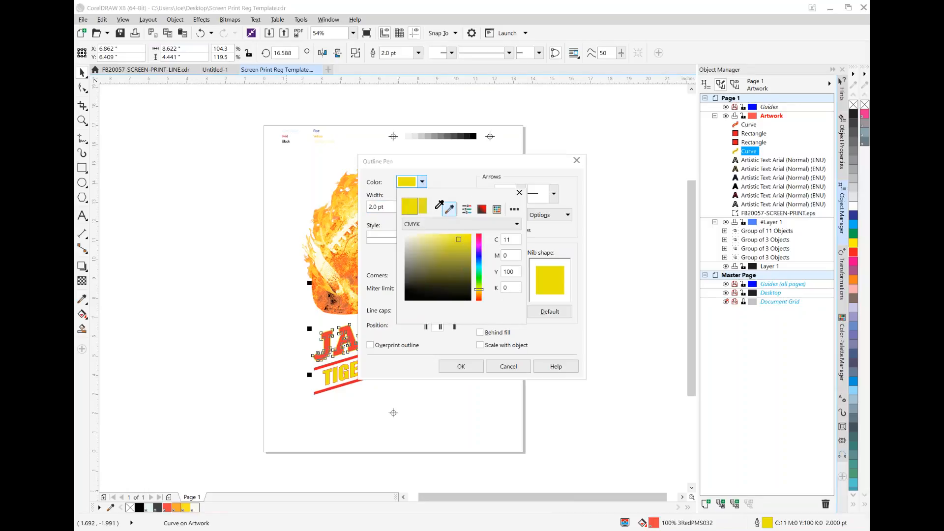
pyautogui.click(188, 507)
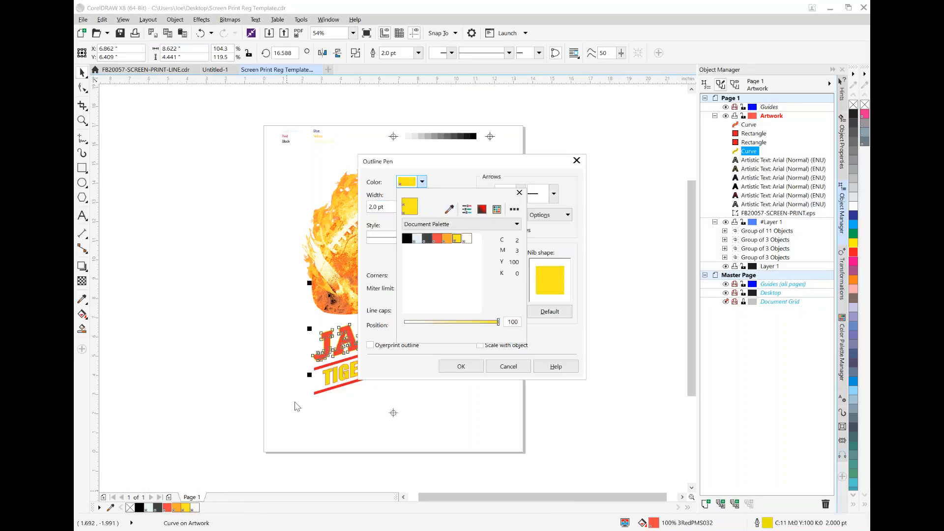
pyautogui.click(456, 368)
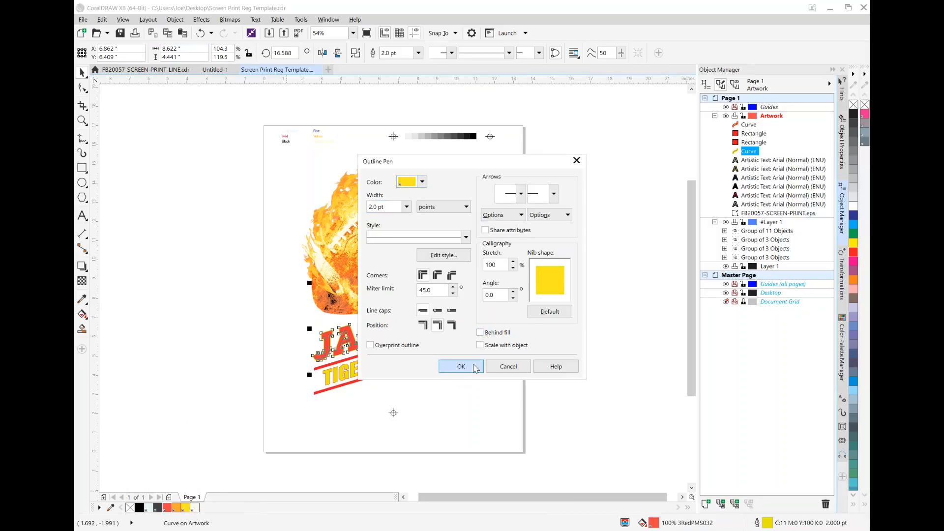
# Fill both slanted bars around TIGERS with the 3RedPMS032 spot ink
pyautogui.click(354, 356)
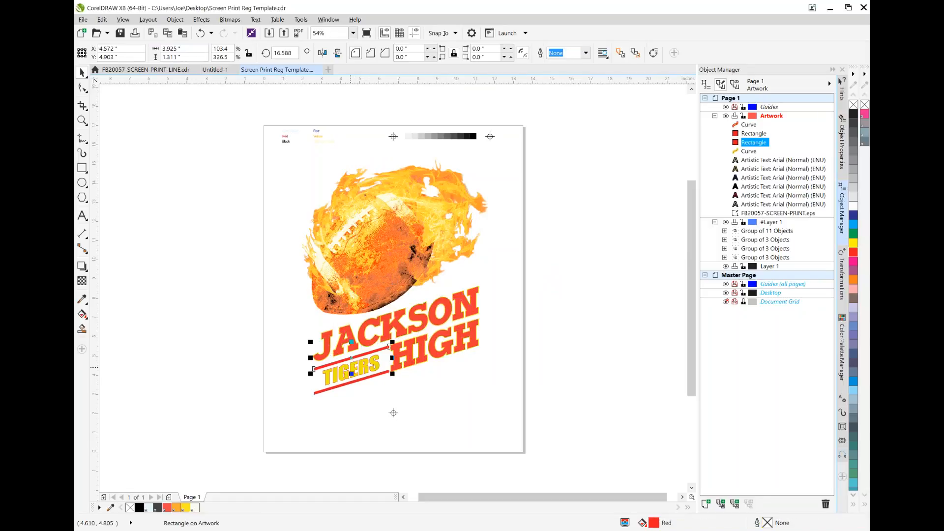
pyautogui.keyDown('shift'); pyautogui.click(383, 375); pyautogui.keyUp('shift')
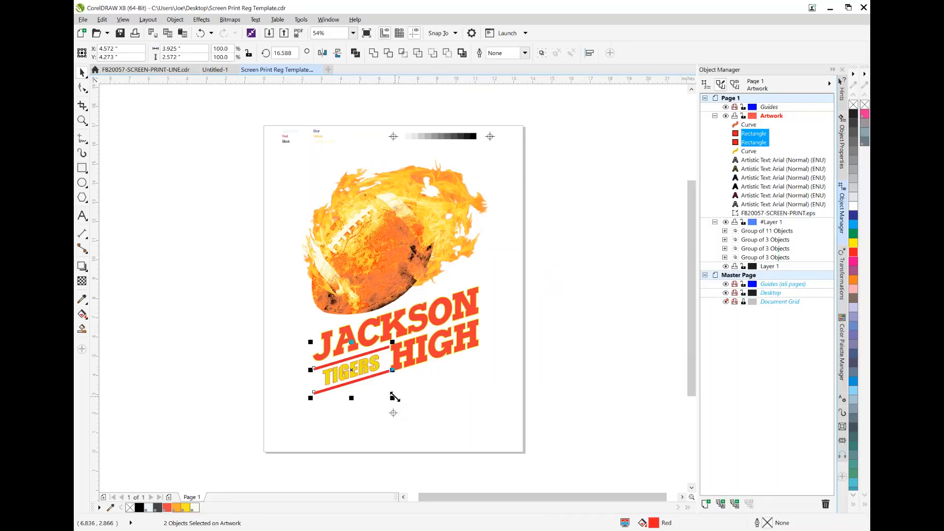
pyautogui.doubleClick(653, 522)
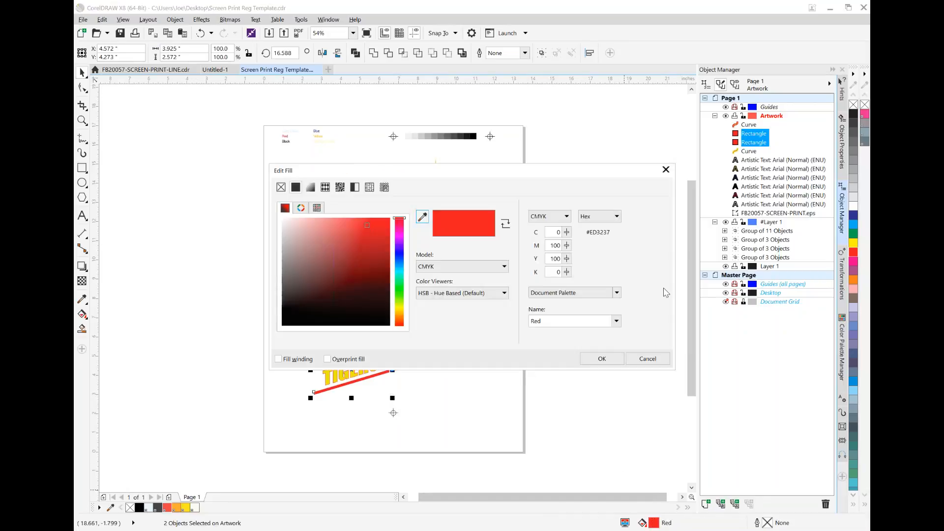
pyautogui.click(666, 169)
pyautogui.click(168, 509)
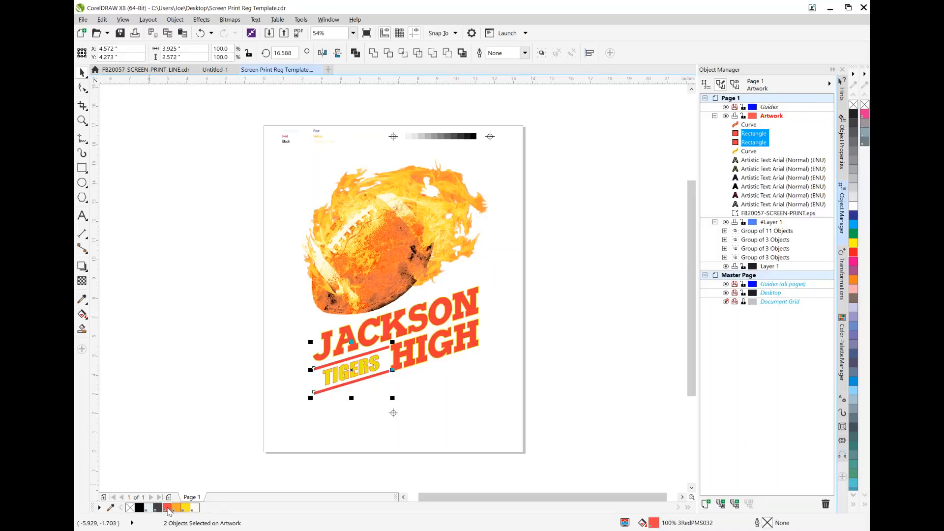
# Give both slanted bars a 0.5 pt outline in the 3RedPMS032 spot ink
pyautogui.doubleClick(768, 524)
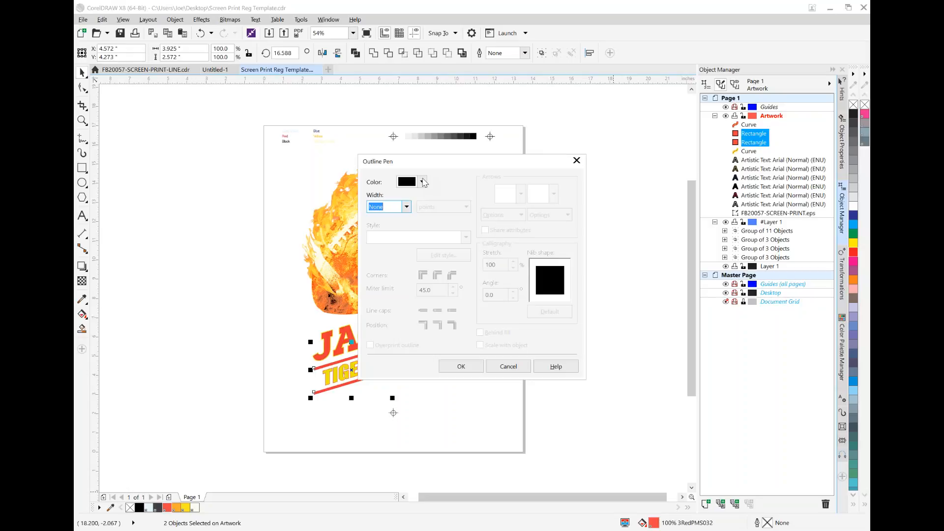
pyautogui.click(407, 207)
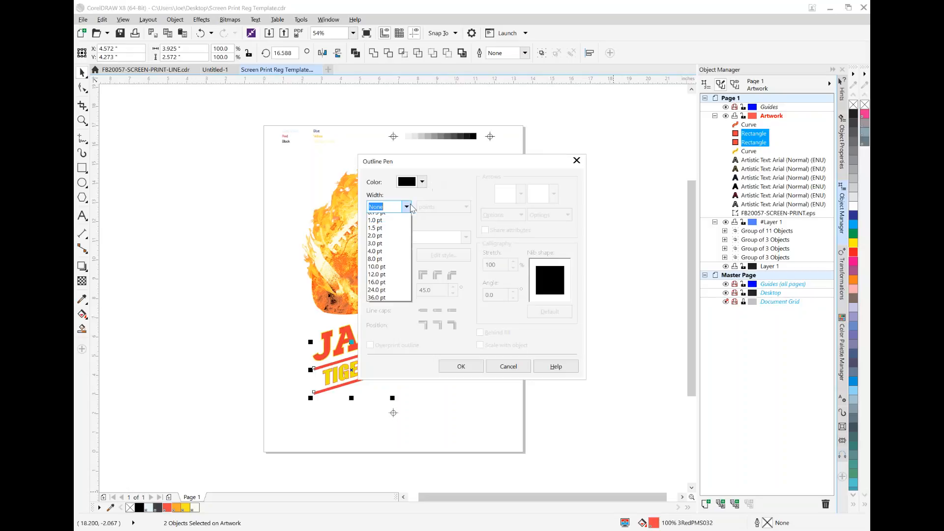
pyautogui.click(389, 233)
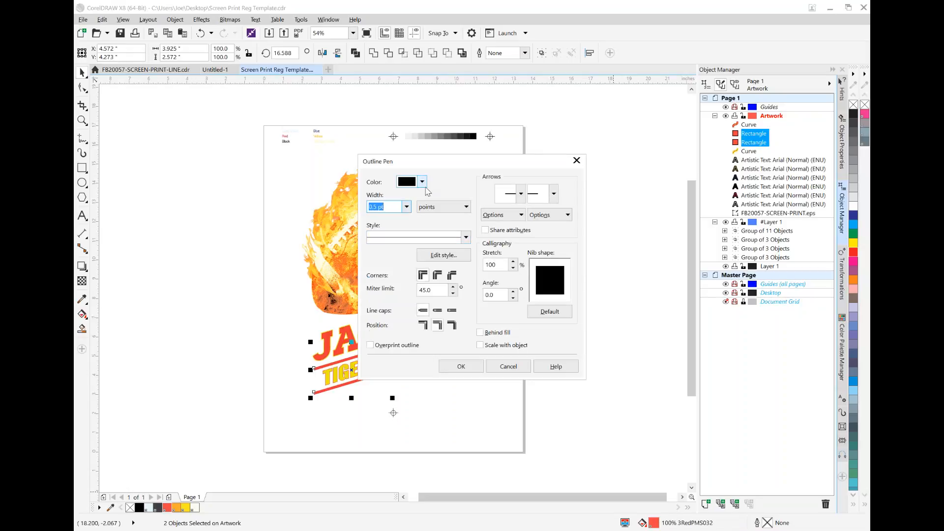
pyautogui.click(422, 181)
pyautogui.click(449, 209)
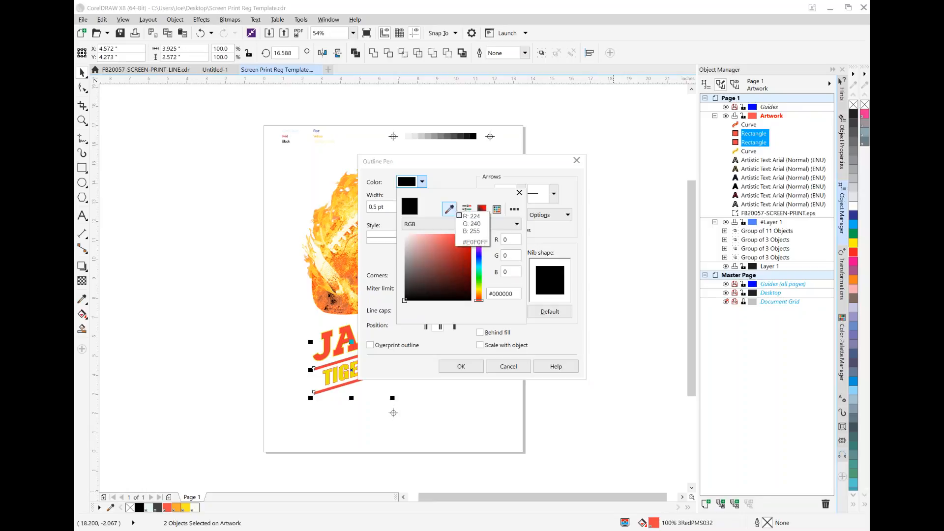
pyautogui.click(168, 508)
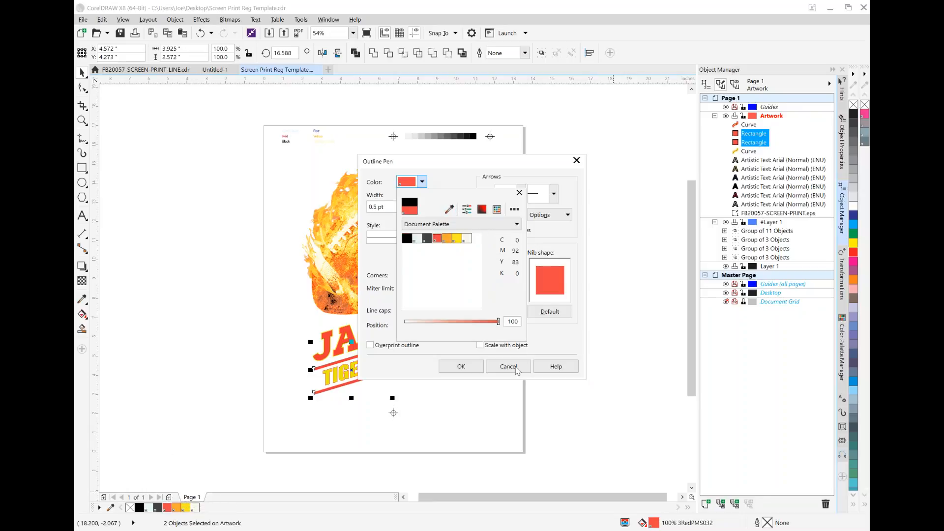
pyautogui.click(543, 336)
pyautogui.click(461, 367)
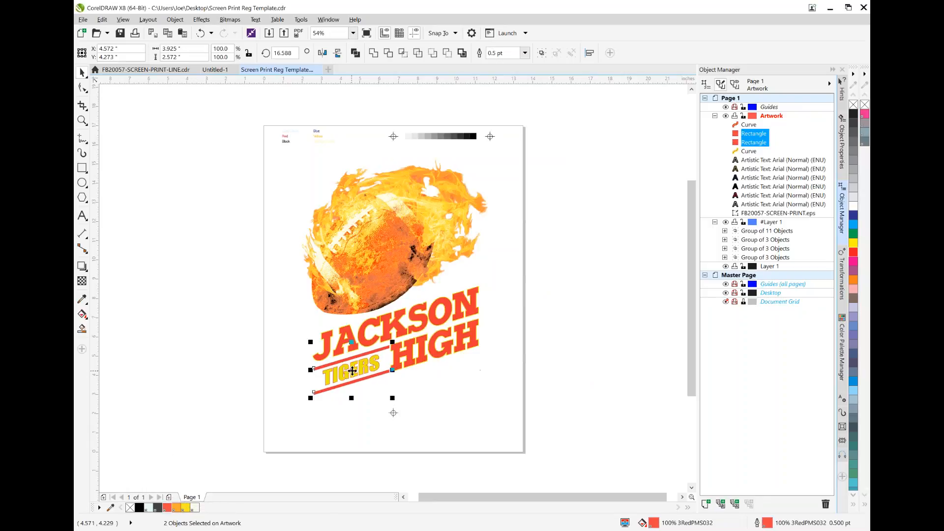
# Recolor the TIGERS lettering with 5PantoneYellow as fill and 3RedPMS032 as outline
pyautogui.click(374, 372)
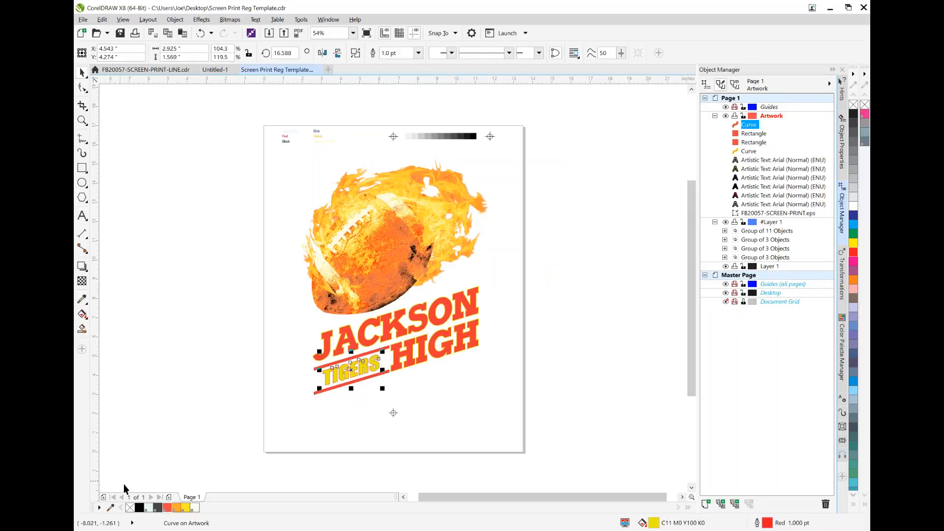
pyautogui.click(187, 509)
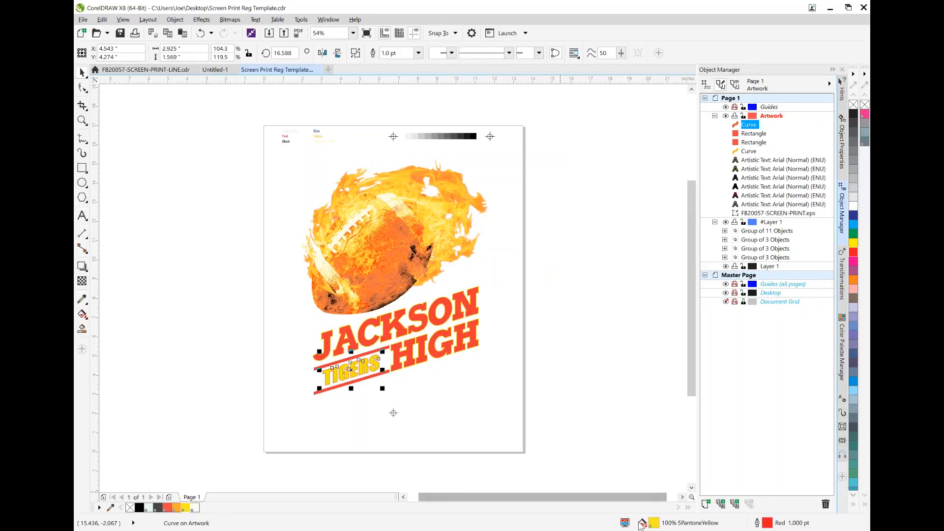
pyautogui.doubleClick(767, 524)
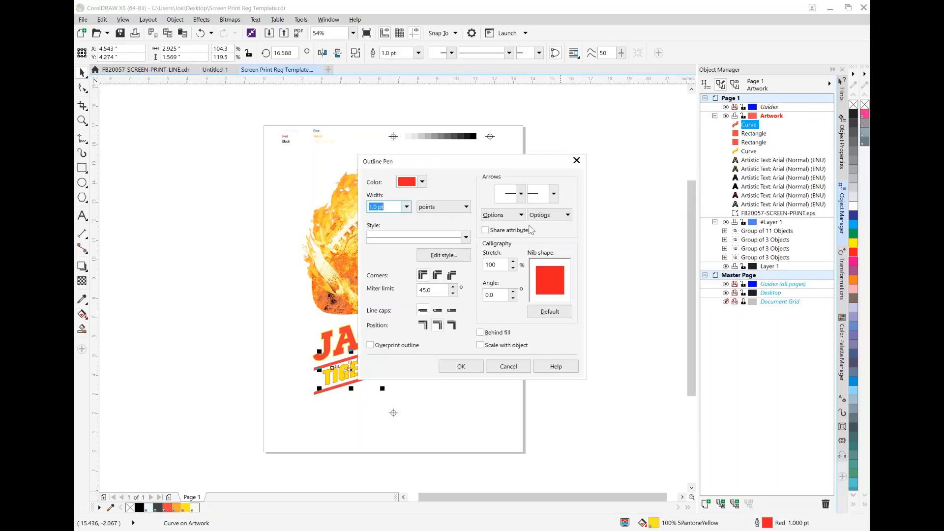
pyautogui.click(422, 182)
pyautogui.click(448, 208)
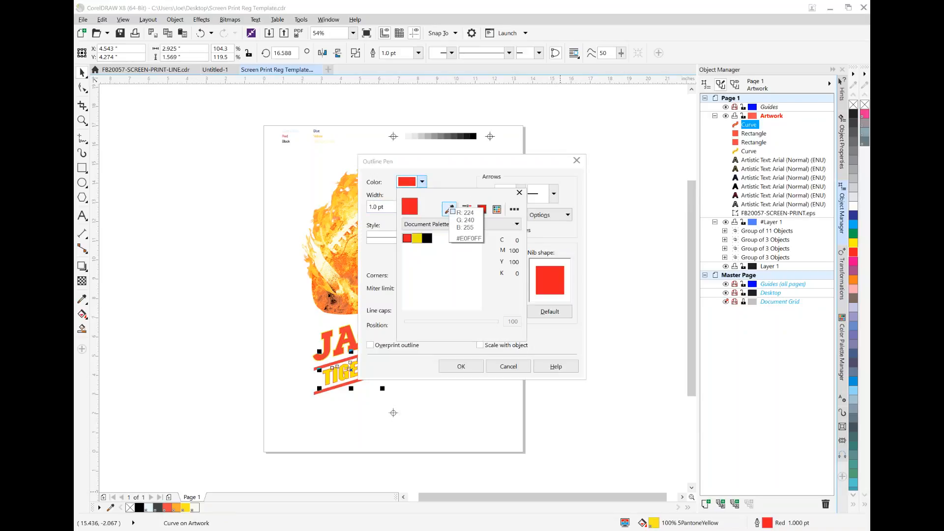
pyautogui.click(167, 508)
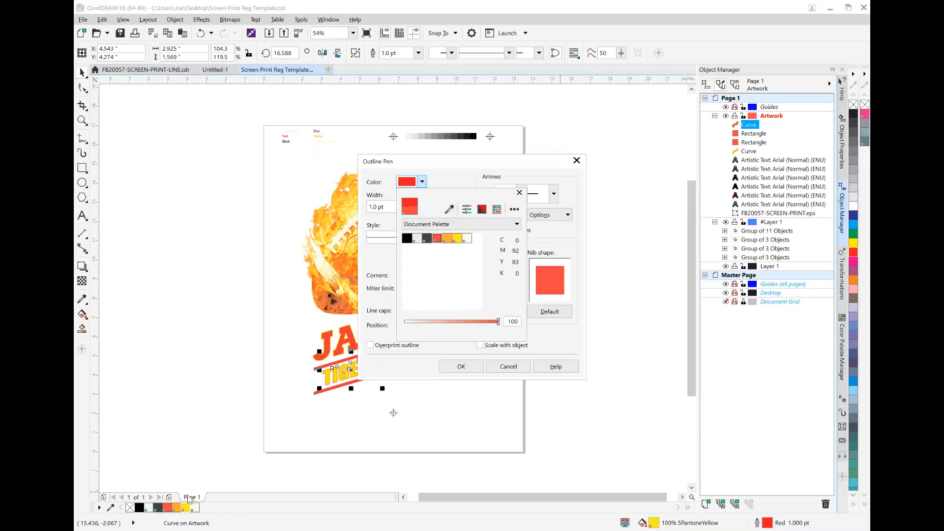
pyautogui.click(572, 335)
pyautogui.click(461, 367)
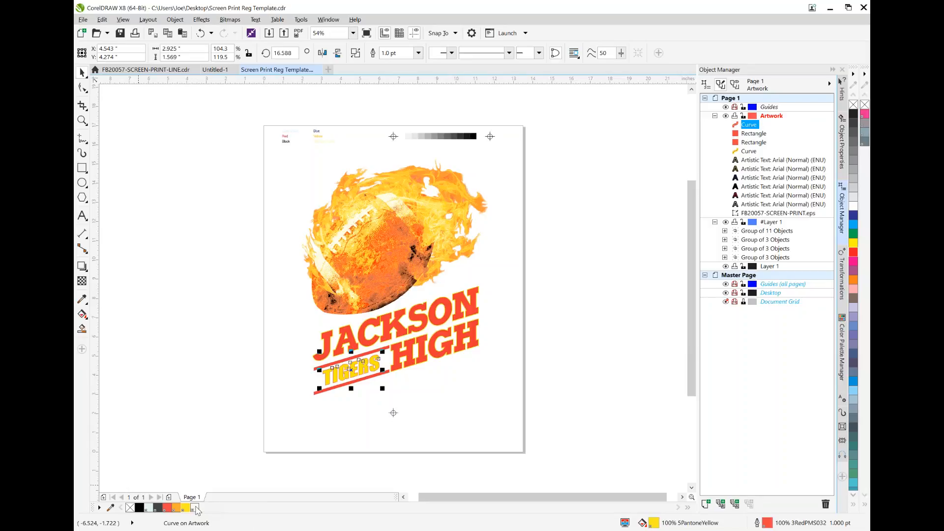
# Select the football EPS, look at the line art in FB20057-SCREEN-PRINT-LINE.cdr, and return to the template drawing
pyautogui.click(417, 249)
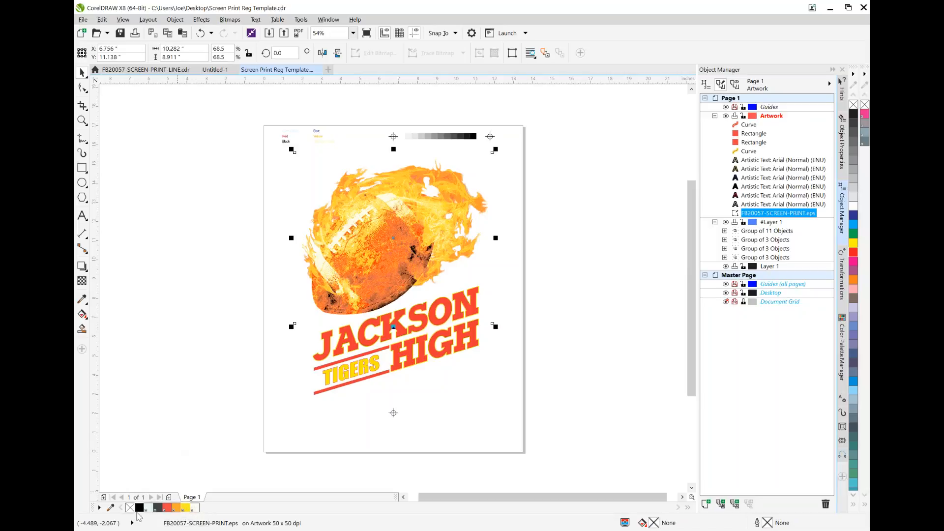
pyautogui.click(144, 71)
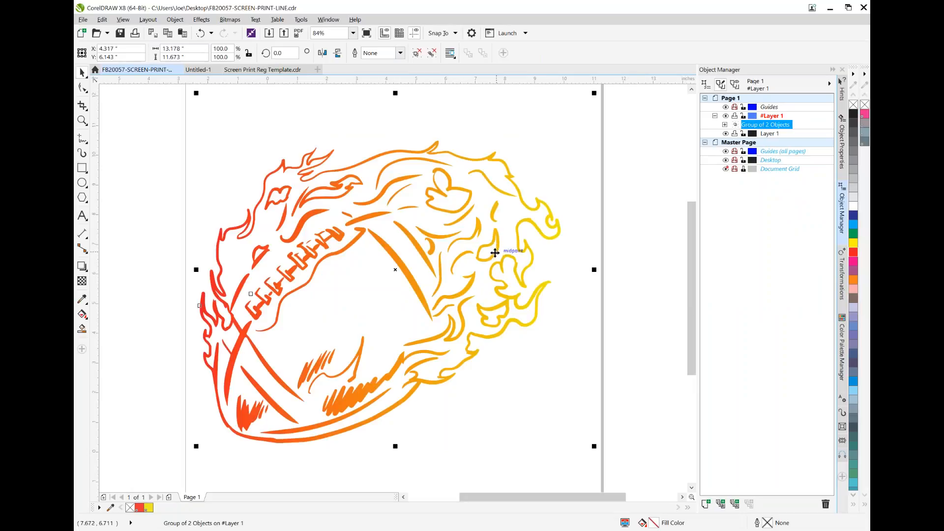
pyautogui.click(250, 69)
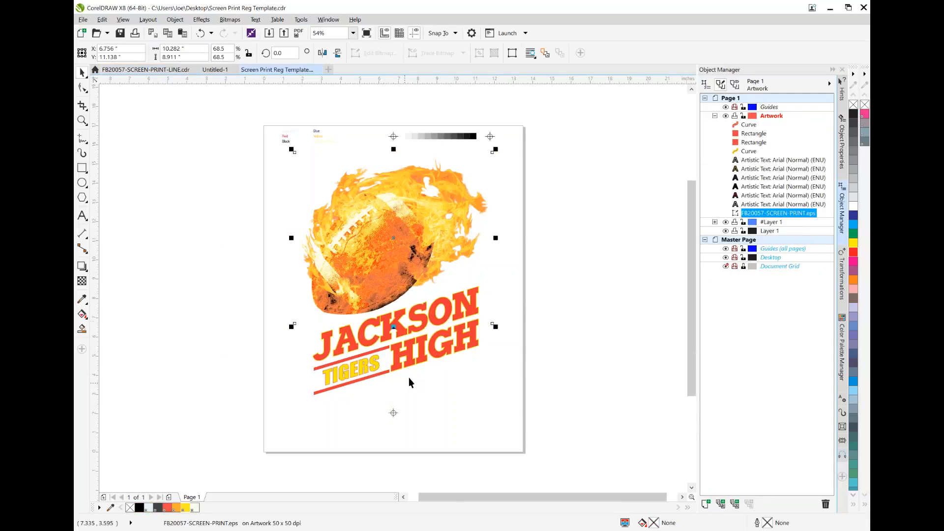
# Copy the JACKSON HIGH lettering and paste the duplicate in place on top of the Artwork layer
pyautogui.click(447, 321)
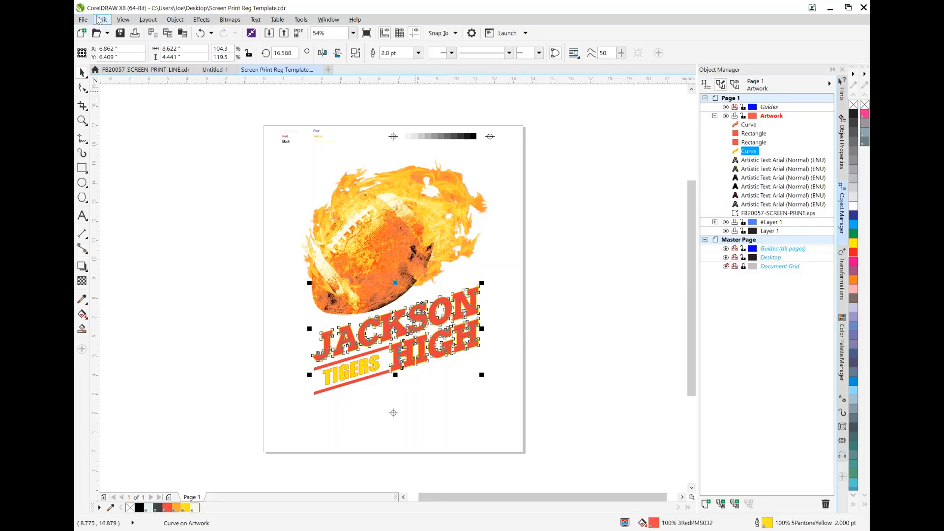
pyautogui.click(101, 20)
pyautogui.click(121, 93)
pyautogui.click(102, 19)
pyautogui.click(116, 103)
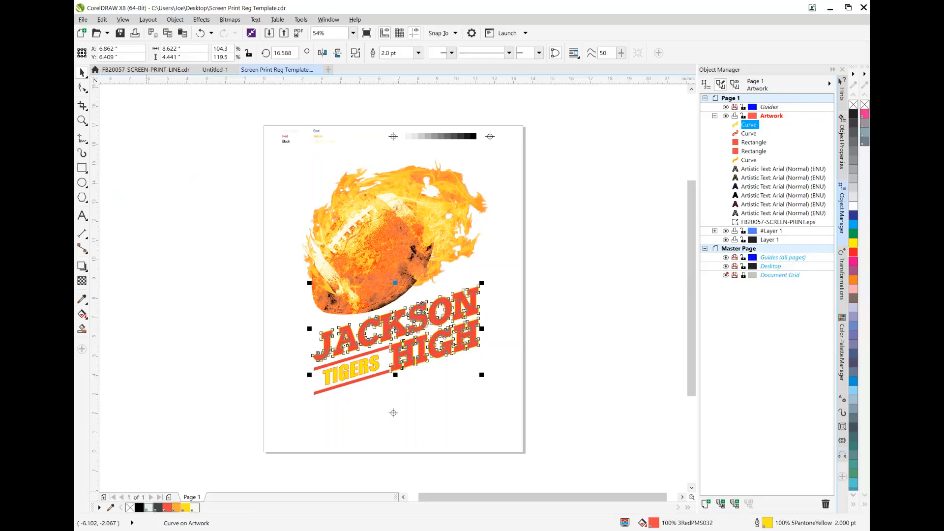
# Fill the duplicate JACKSON HIGH lettering with the 1BaseWhite spot ink and give it a 1.5 pt outline in 1BaseWhite
pyautogui.click(149, 507)
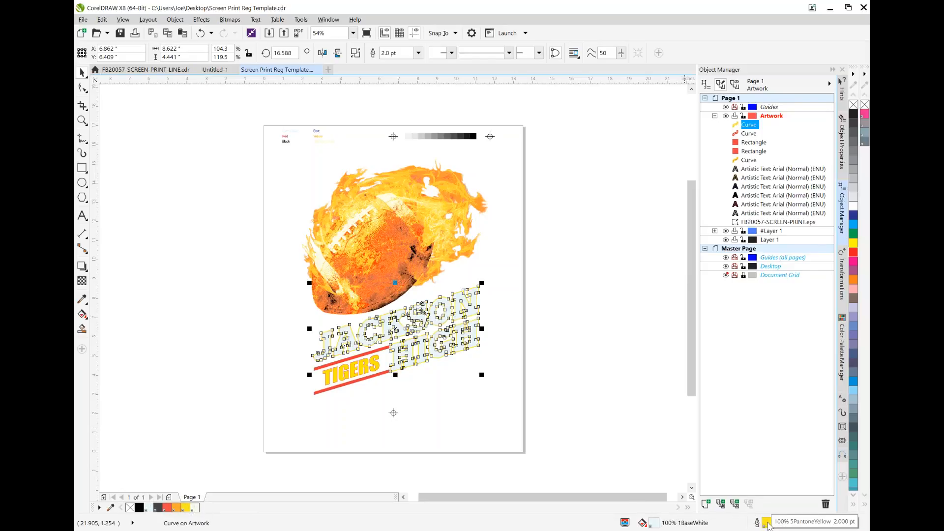
pyautogui.doubleClick(767, 523)
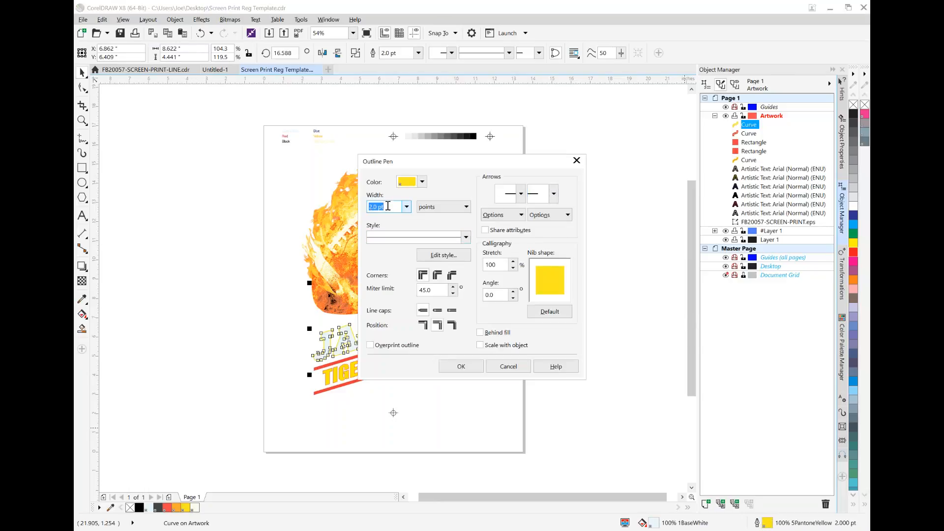
pyautogui.write('1')
pyautogui.click(421, 181)
pyautogui.click(449, 209)
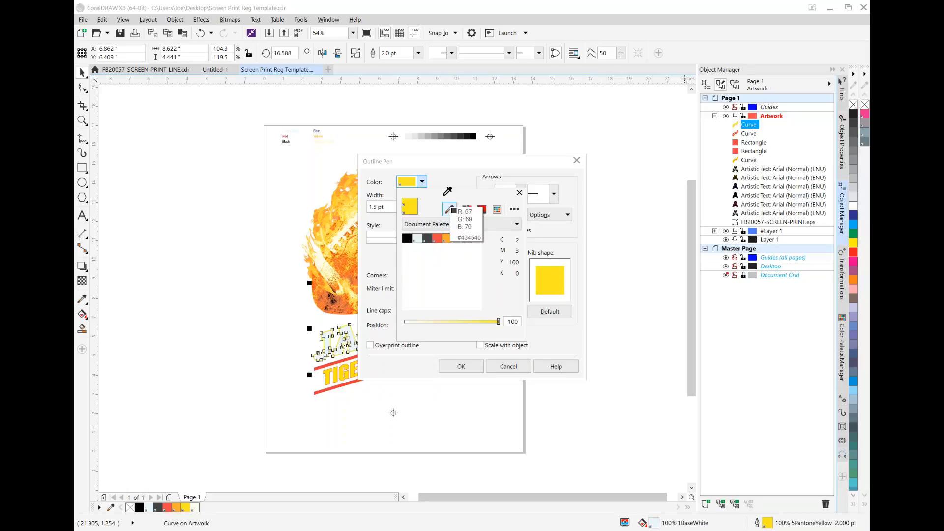
pyautogui.click(148, 507)
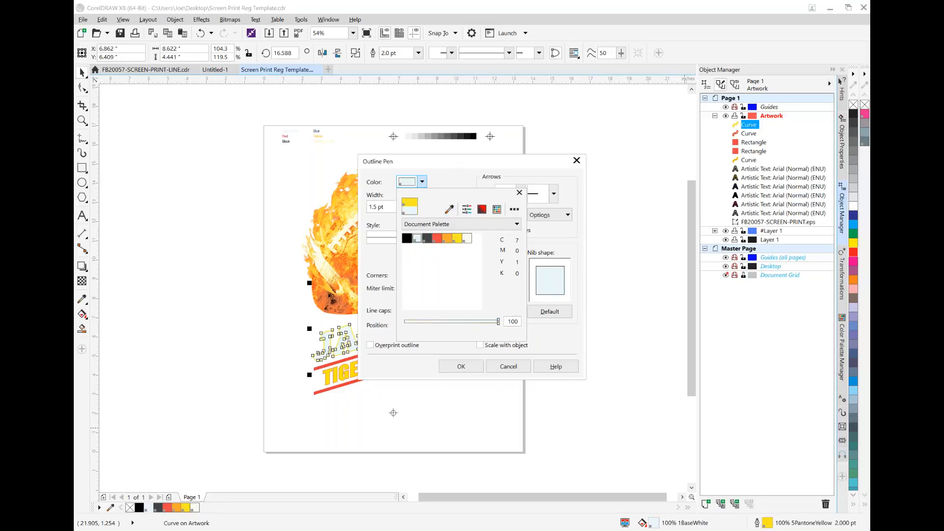
pyautogui.click(473, 369)
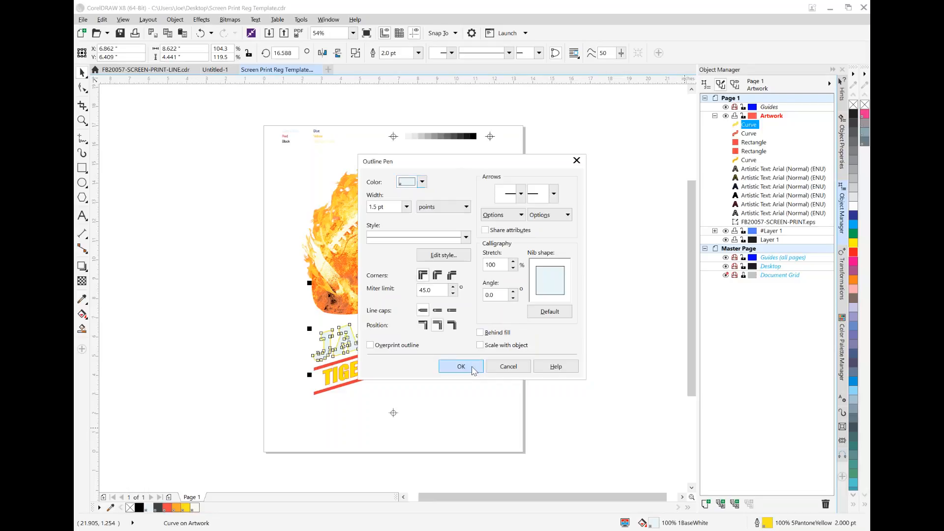
pyautogui.click(473, 368)
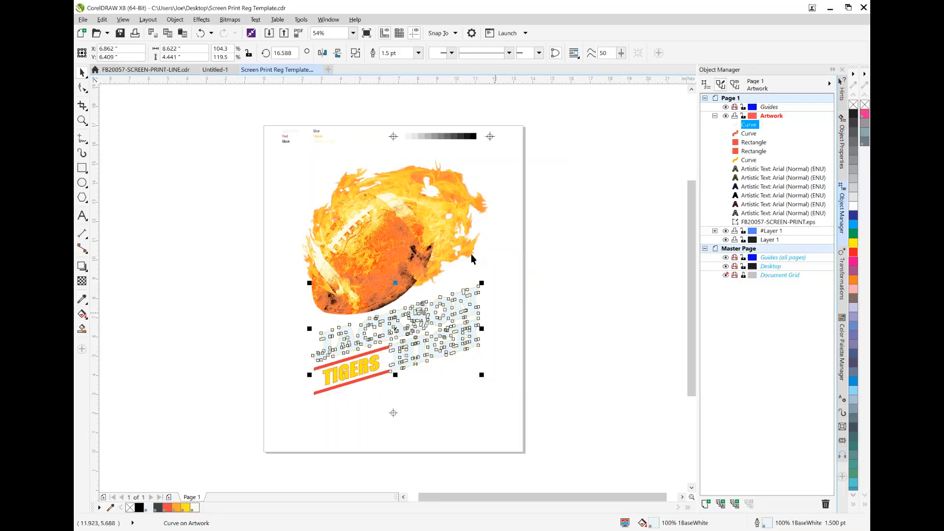
# Examine the edges of the J and A up close to compare the white underbase outline with the yellow outline beneath
pyautogui.click(82, 120)
pyautogui.click(331, 346)
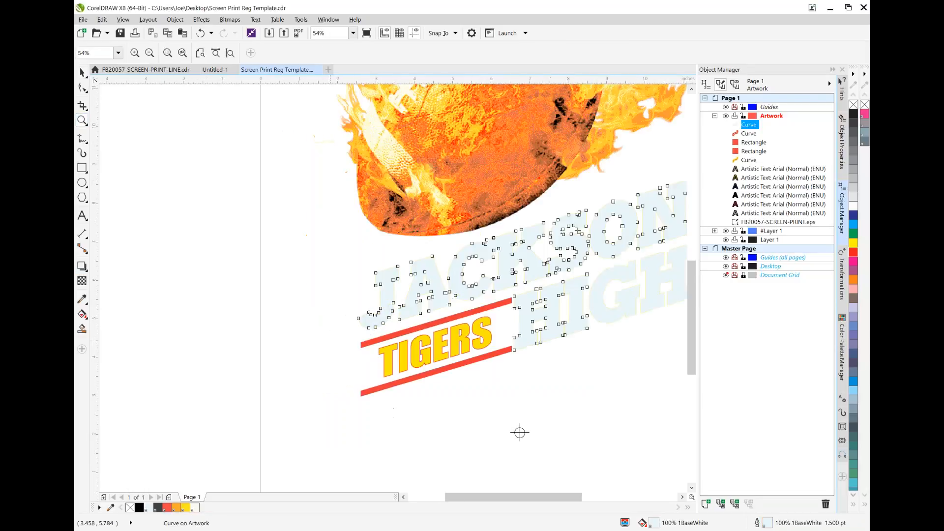
pyautogui.click(297, 361)
pyautogui.click(526, 256)
pyautogui.click(502, 224)
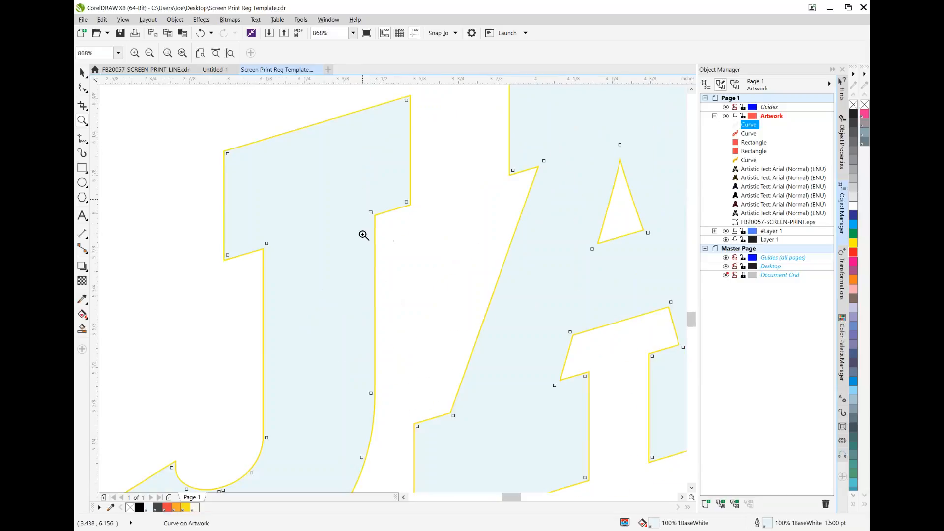
pyautogui.click(82, 73)
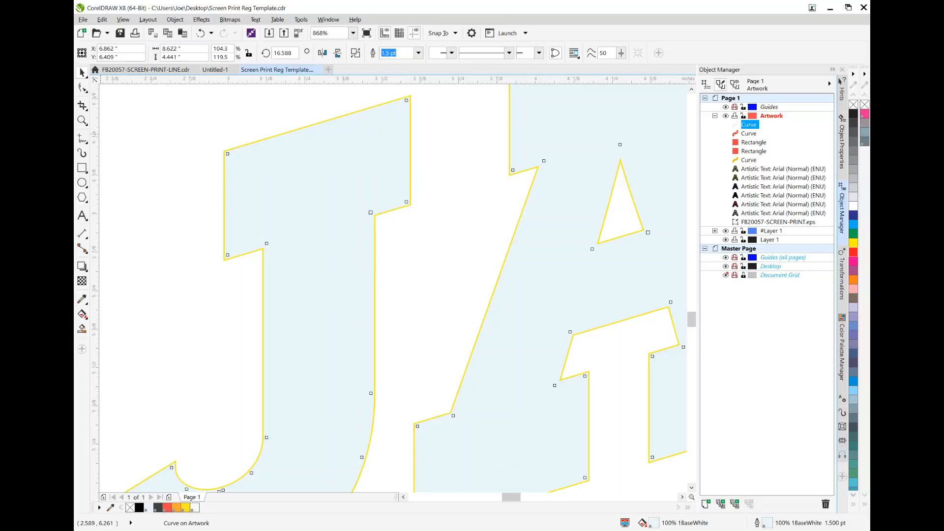
pyautogui.click(82, 121)
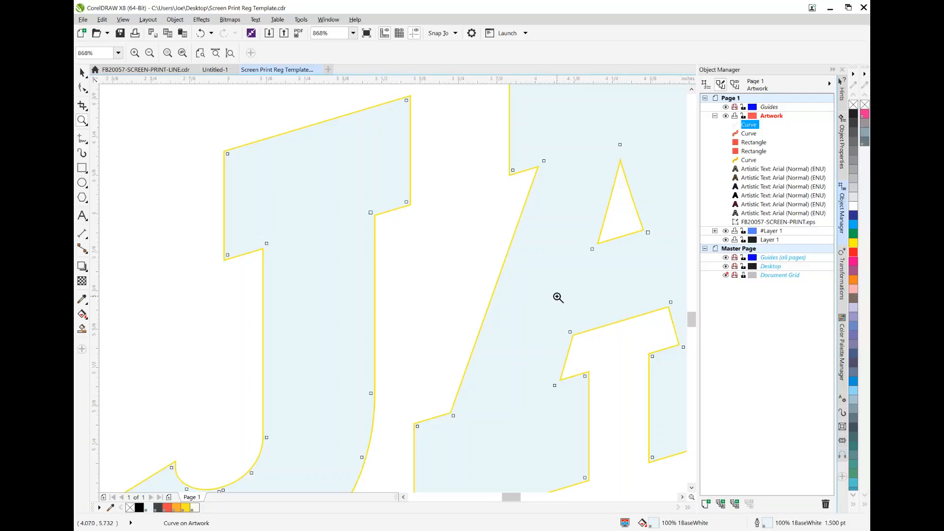
pyautogui.click(150, 53)
pyautogui.click(150, 53)
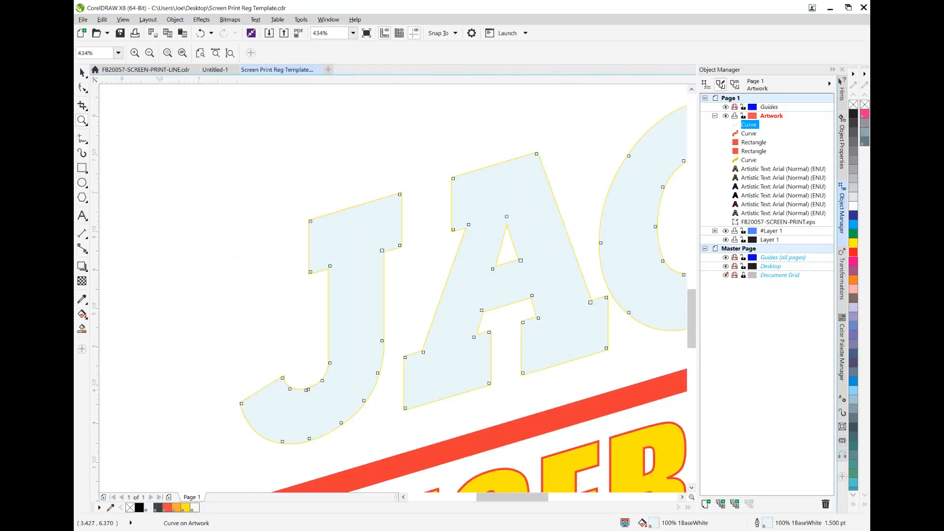
pyautogui.click(150, 53)
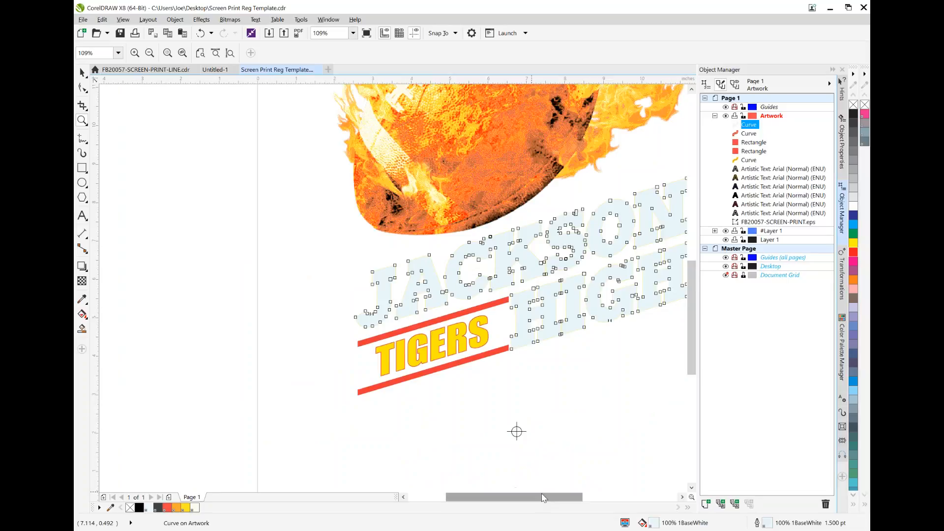
# Set both the fill and the outline of the white JACKSON HIGH duplicate to overprint
pyautogui.moveTo(547, 498); pyautogui.dragTo(569, 497)
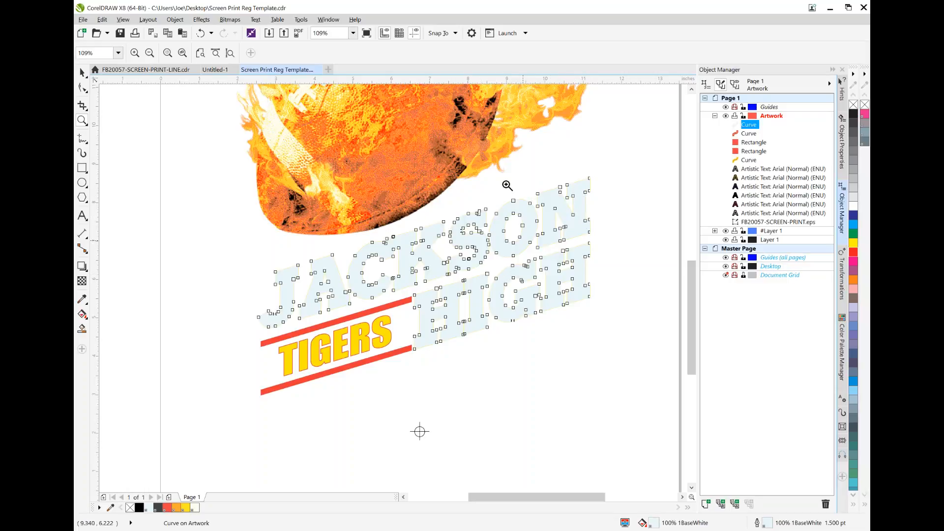
pyautogui.click(174, 20)
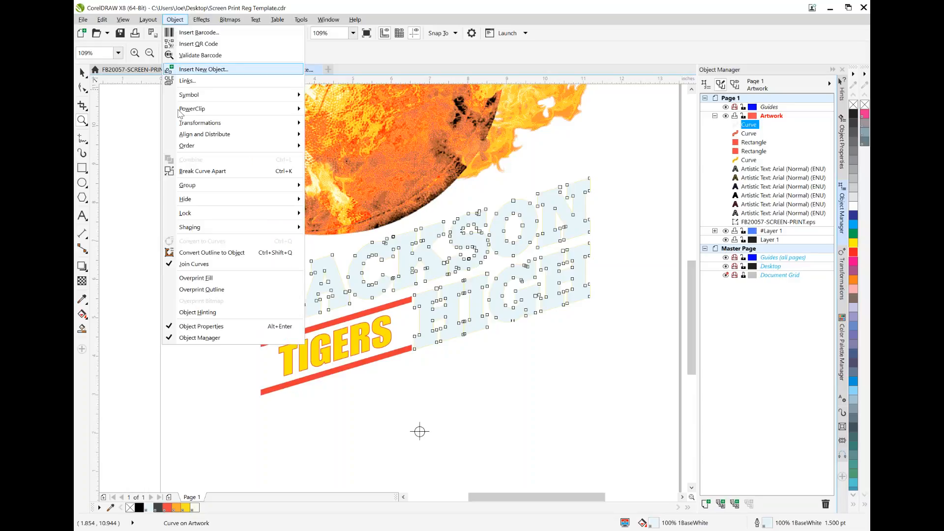
pyautogui.click(208, 278)
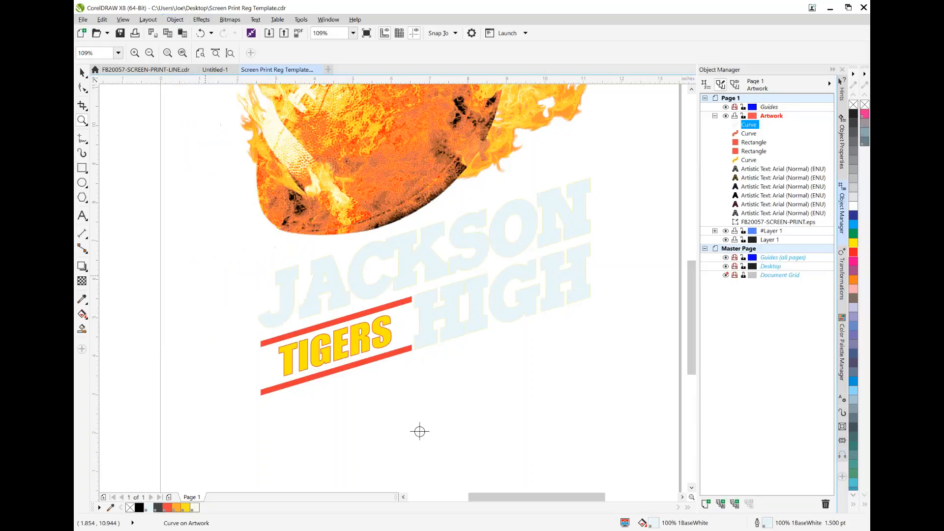
pyautogui.click(175, 19)
pyautogui.click(206, 290)
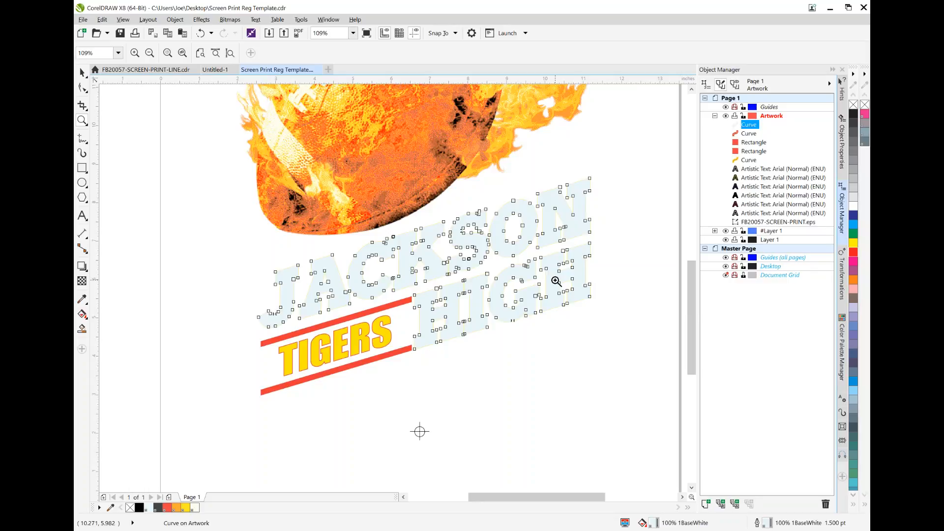
# Copy the two slanted red bars around TIGERS together and paste the duplicates in place on the Artwork layer
pyautogui.click(82, 73)
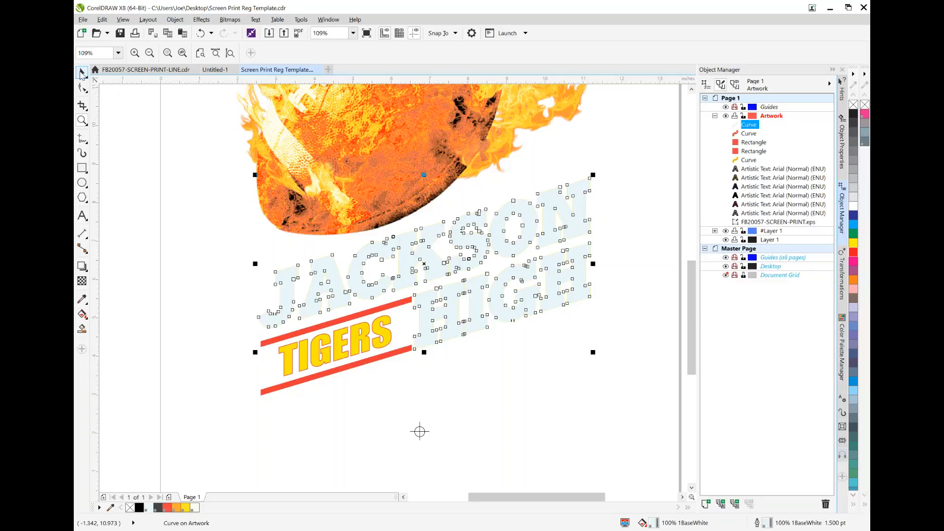
pyautogui.click(374, 309)
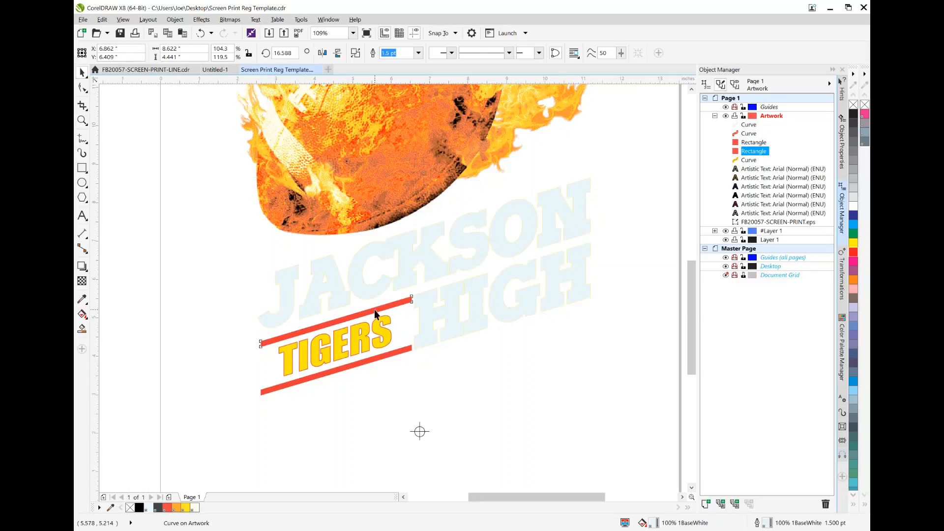
pyautogui.keyDown('shift'); pyautogui.click(391, 353); pyautogui.keyUp('shift')
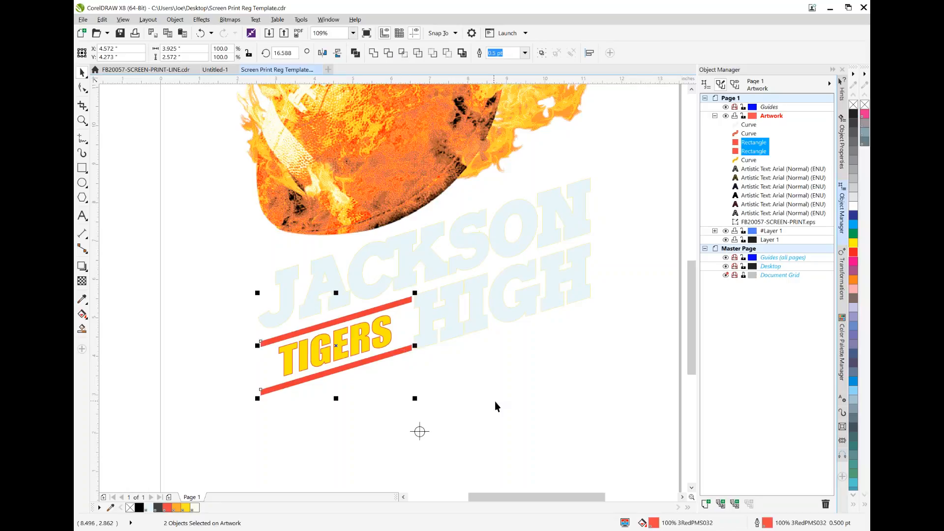
pyautogui.click(102, 19)
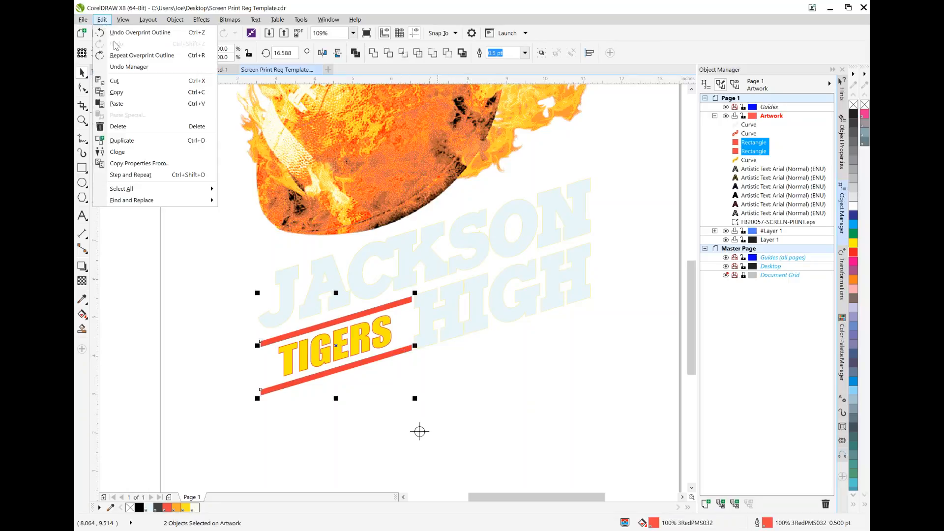
pyautogui.click(126, 97)
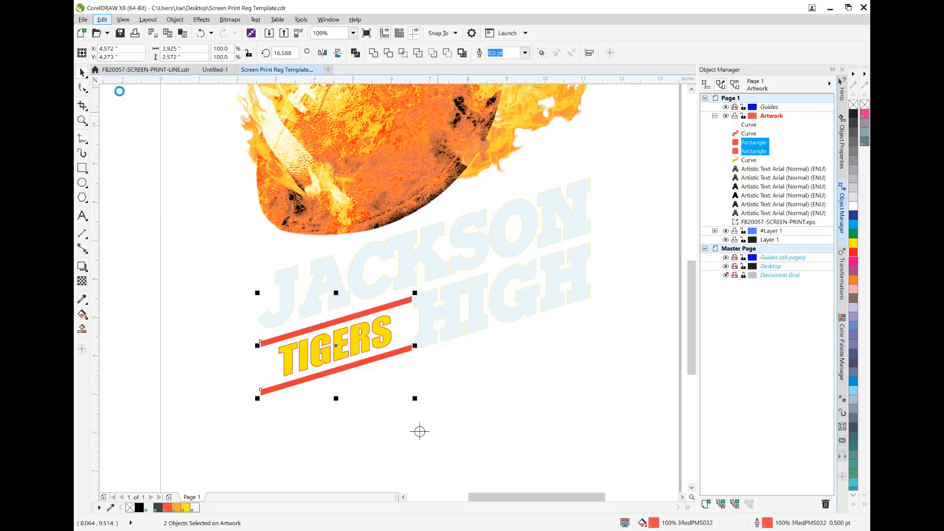
pyautogui.click(102, 19)
pyautogui.click(116, 104)
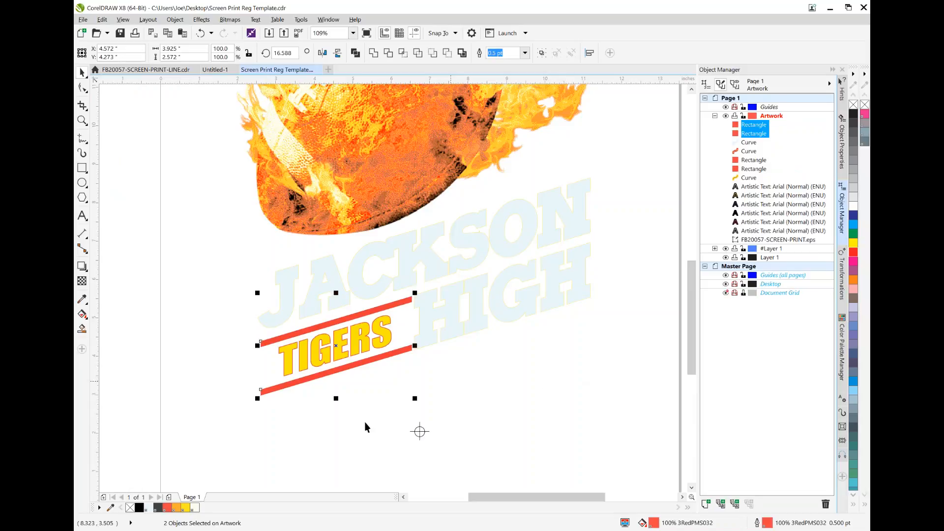
# Fill the duplicate bars with 1BaseWhite and set their outline width to None
pyautogui.click(148, 508)
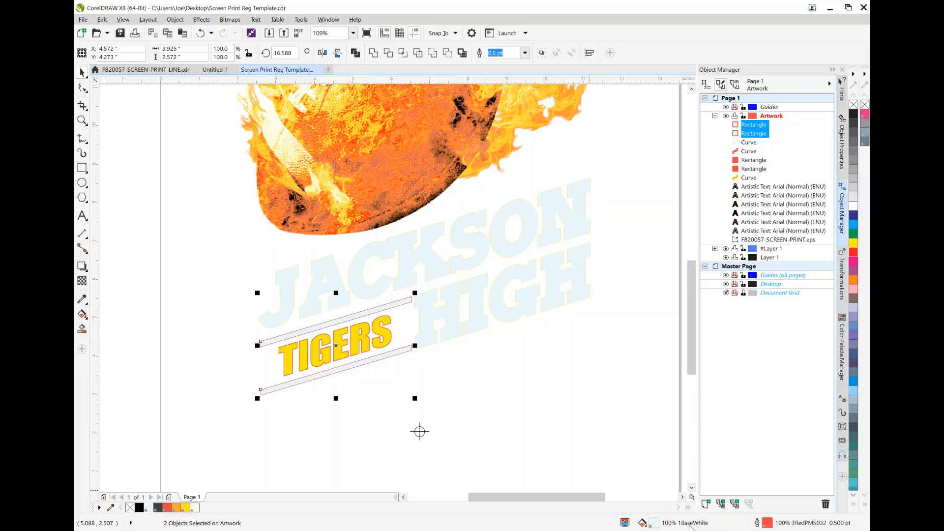
pyautogui.doubleClick(768, 525)
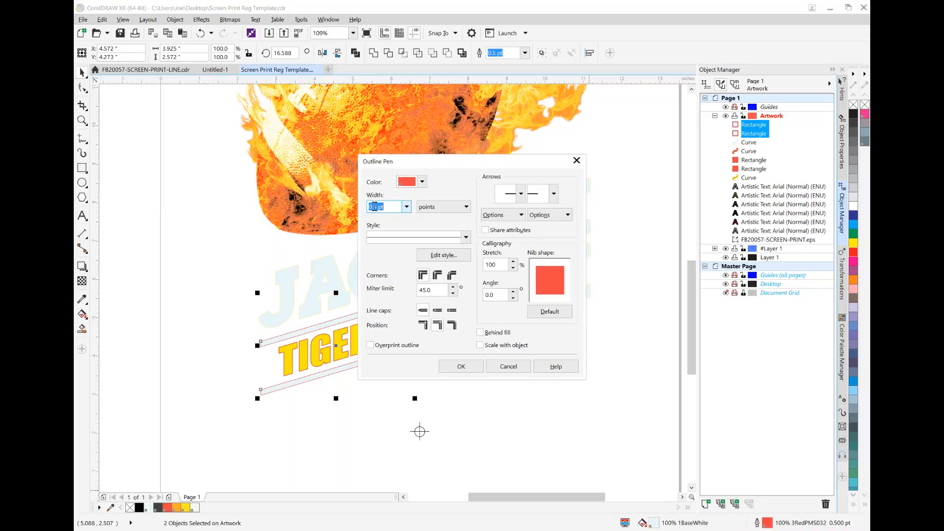
pyautogui.click(407, 207)
pyautogui.click(378, 217)
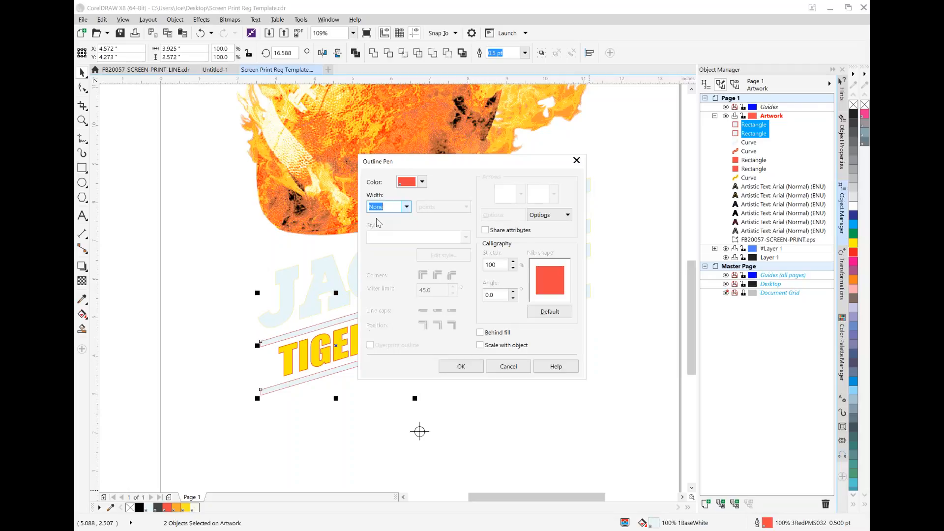
pyautogui.click(455, 366)
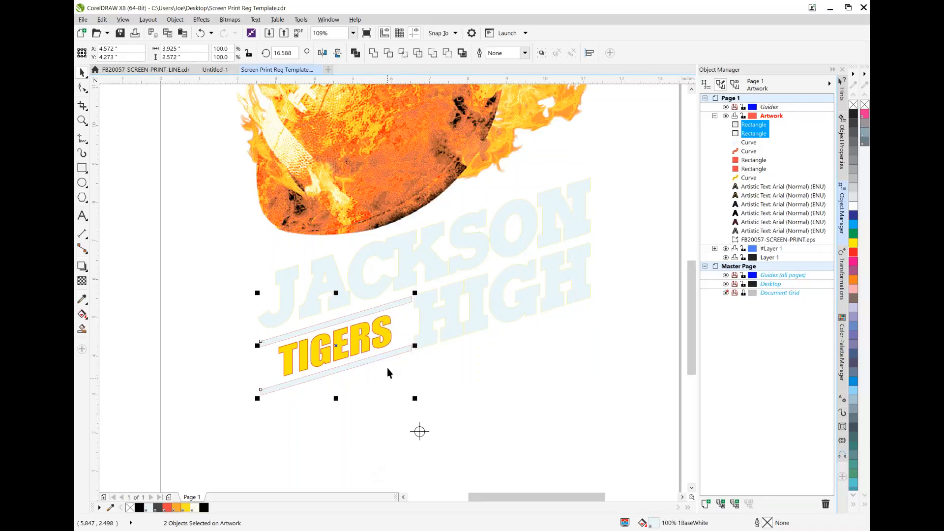
# Copy the TIGERS lettering and paste the duplicate in place on top of the Artwork layer
pyautogui.click(365, 346)
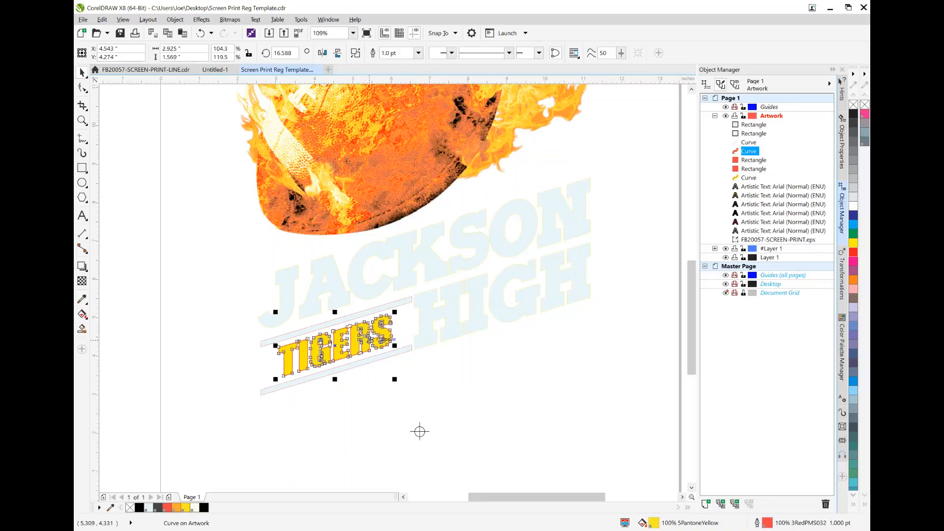
pyautogui.click(102, 21)
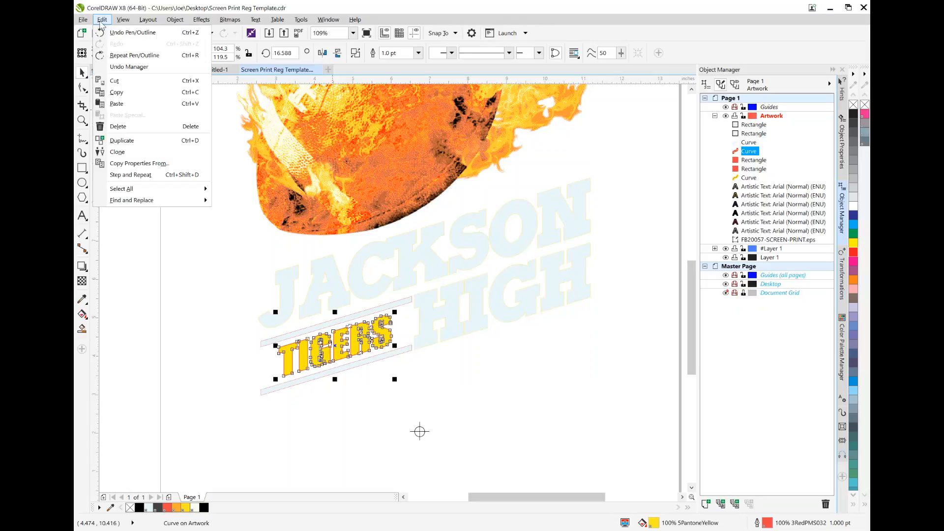
pyautogui.click(116, 92)
pyautogui.click(104, 20)
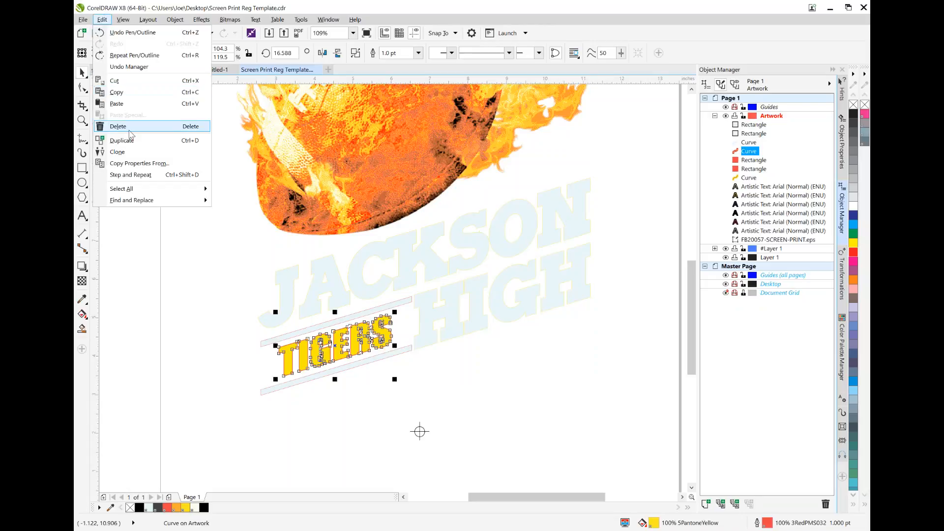
pyautogui.click(116, 104)
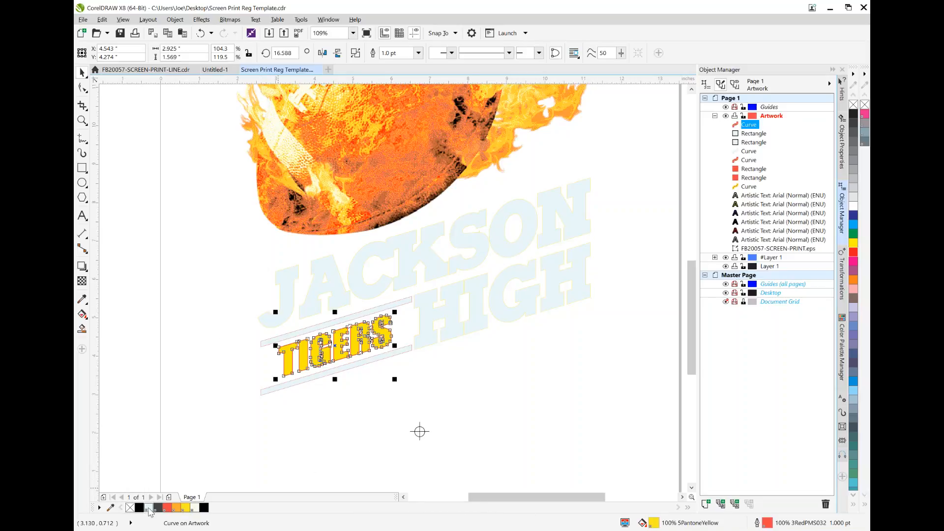
# Fill the duplicate TIGERS lettering with 1BaseWhite and give it a 0.5 pt outline in 1BaseWhite
pyautogui.click(149, 508)
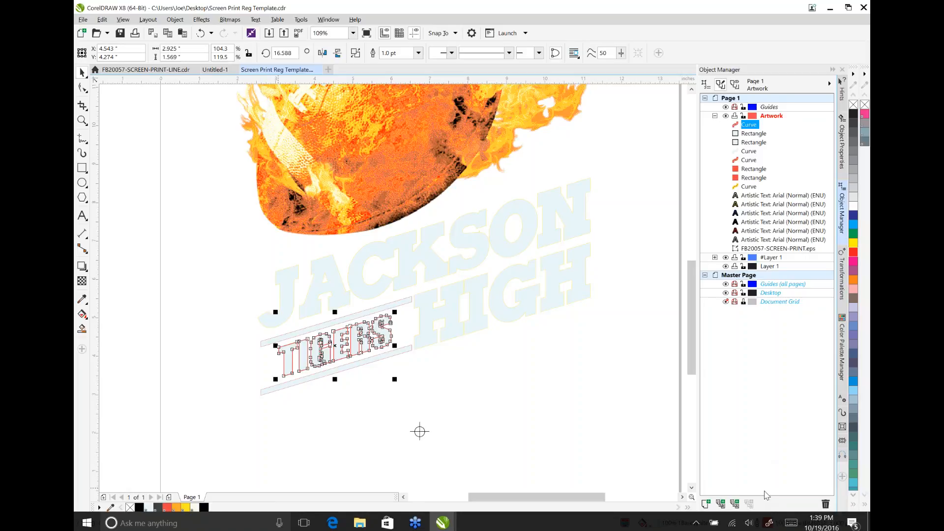
pyautogui.doubleClick(767, 524)
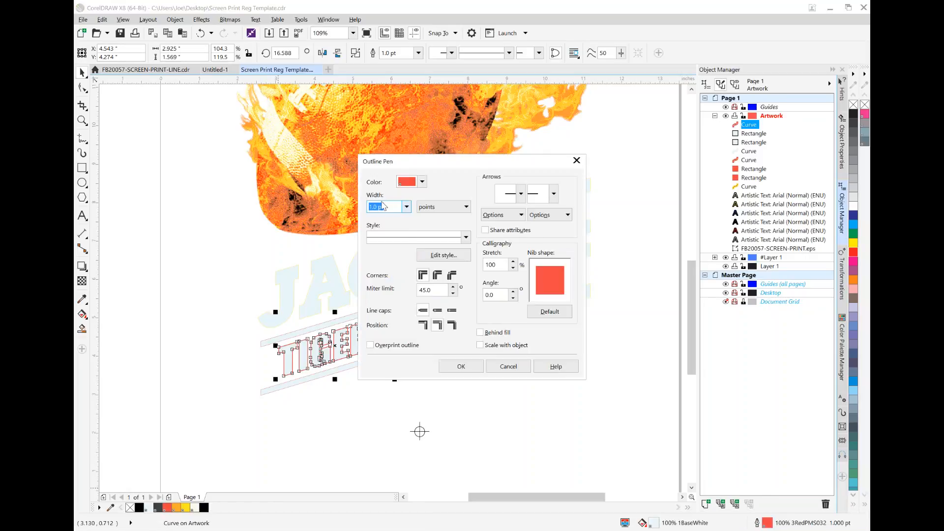
pyautogui.click(406, 207)
pyautogui.click(393, 235)
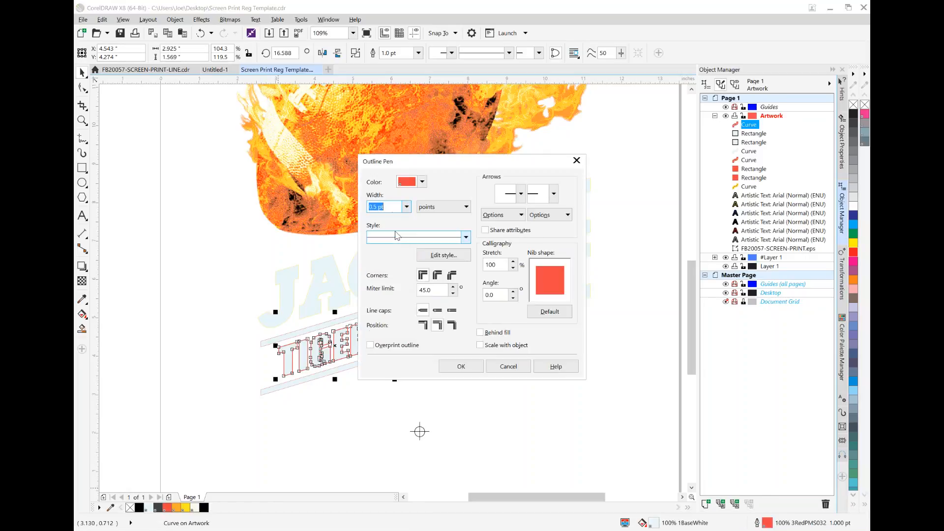
pyautogui.click(423, 182)
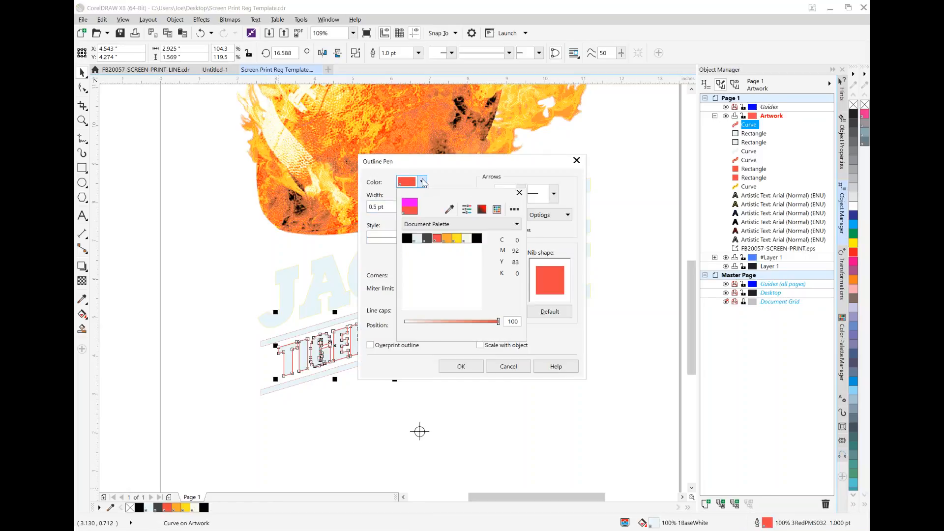
pyautogui.click(418, 240)
pyautogui.click(565, 350)
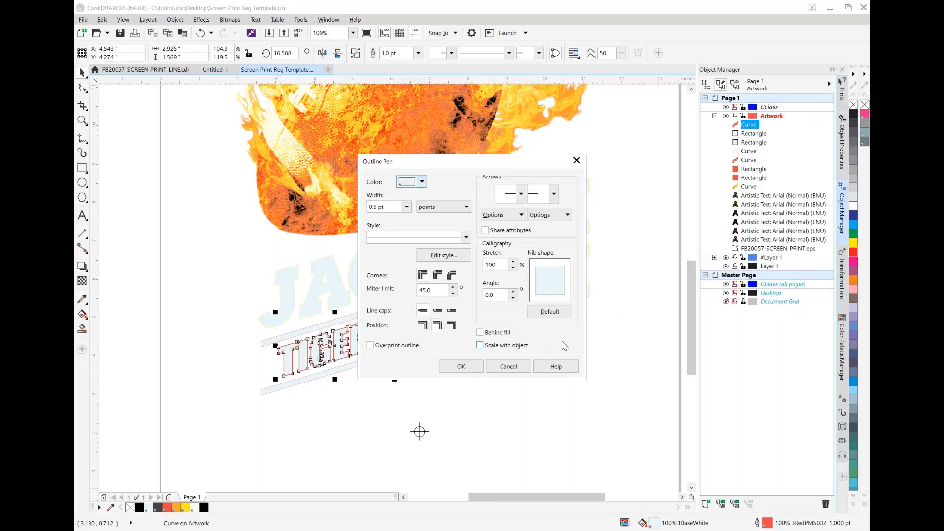
pyautogui.click(461, 366)
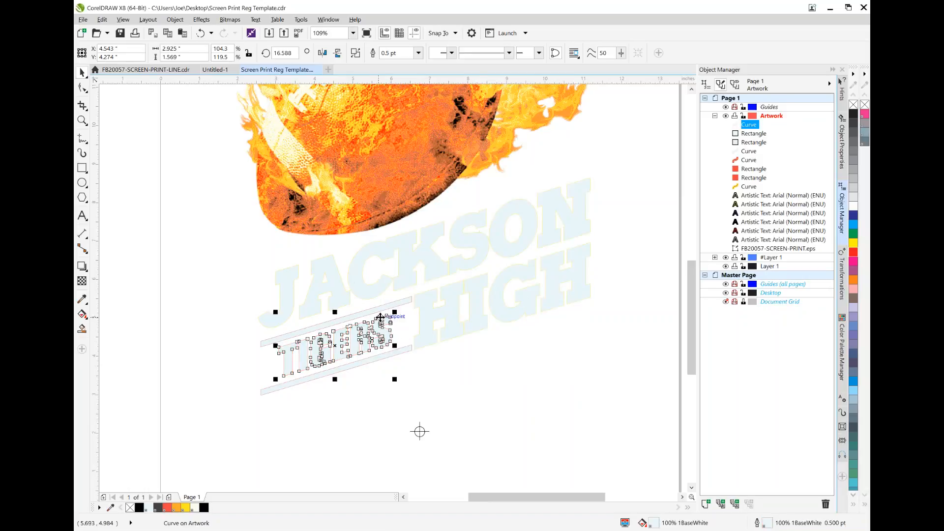
# Enable overprint fill and overprint outline for the 1BaseWhite TIGERS lettering together with its two 1BaseWhite bars
pyautogui.keyDown('shift'); pyautogui.click(761, 144); pyautogui.keyUp('shift')
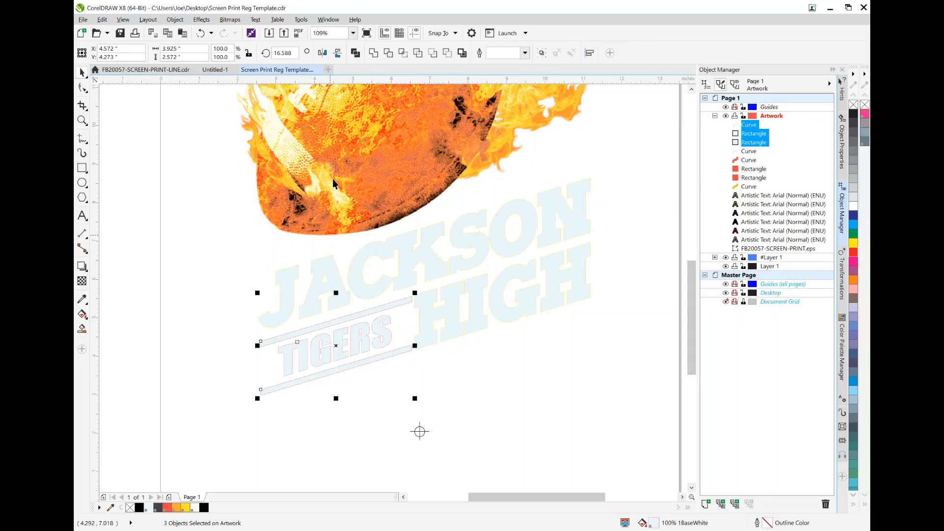
pyautogui.click(175, 21)
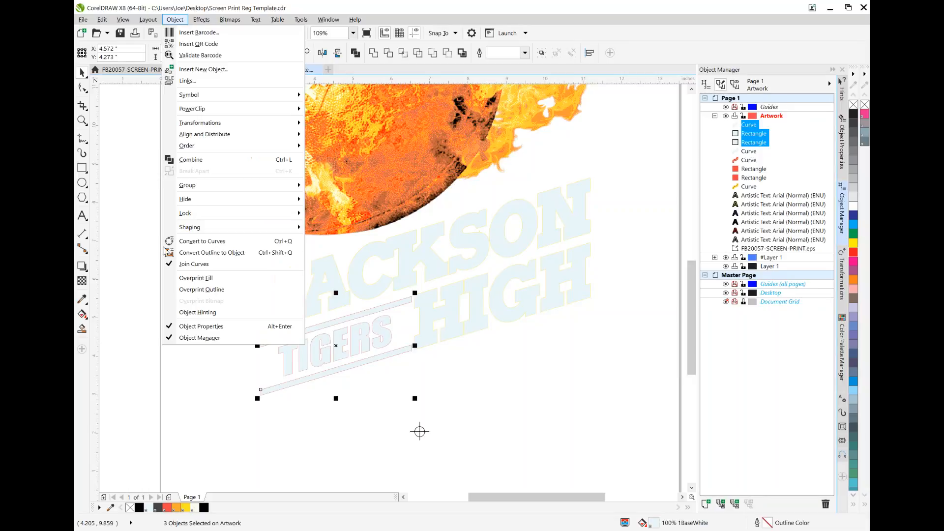
pyautogui.click(196, 278)
pyautogui.click(175, 20)
pyautogui.click(205, 291)
pyautogui.click(176, 371)
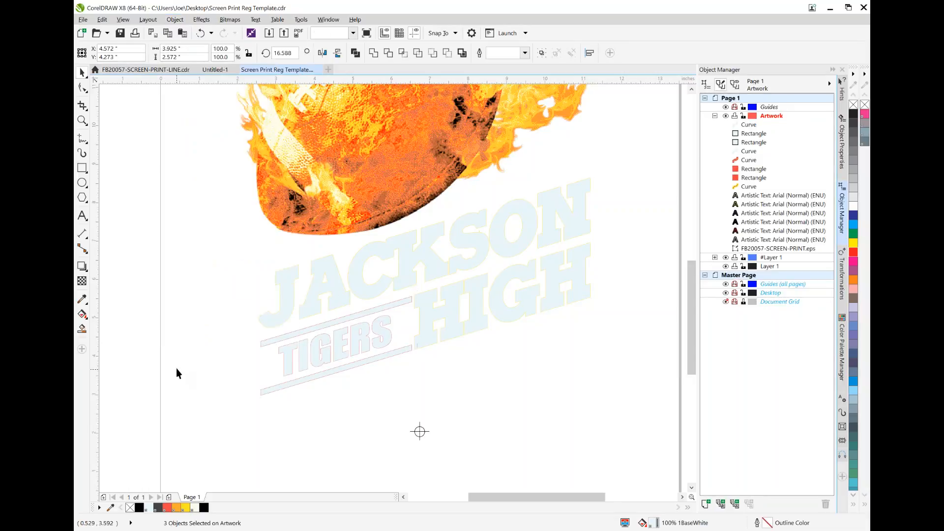
pyautogui.click(82, 121)
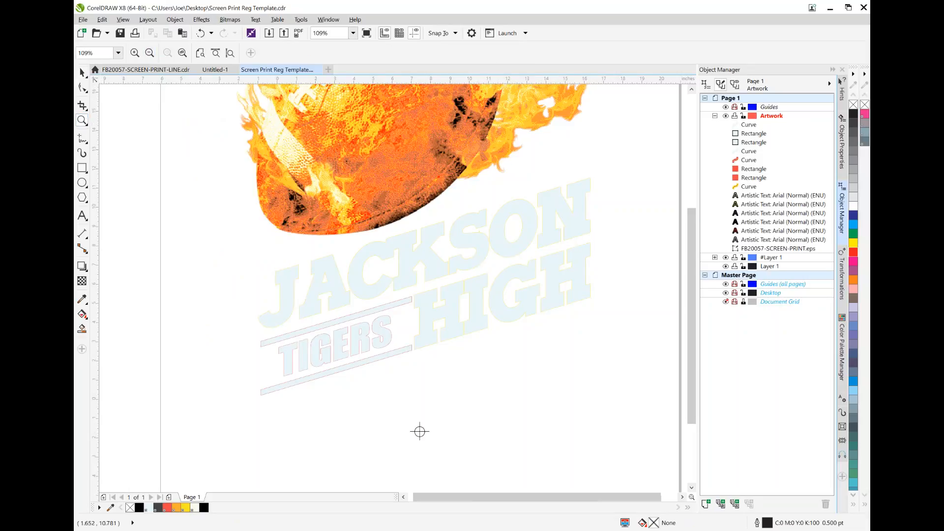
pyautogui.click(149, 53)
pyautogui.click(150, 52)
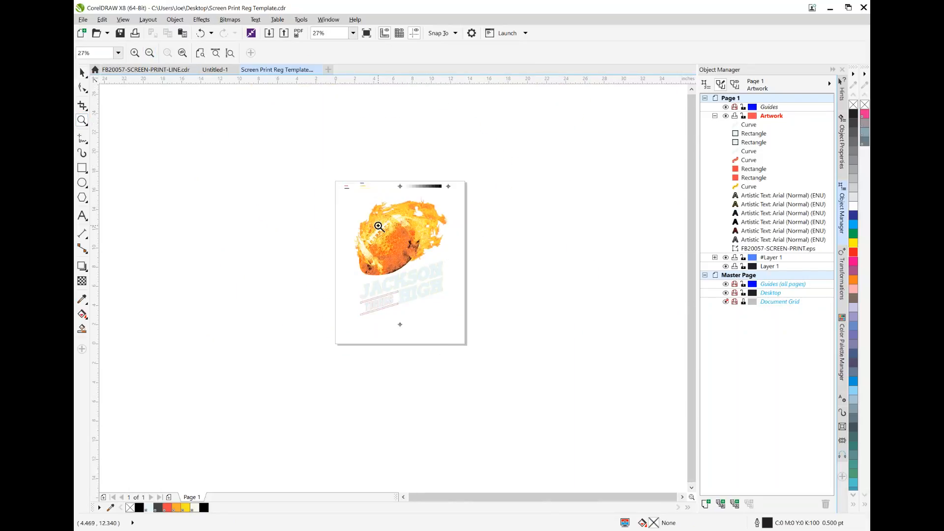
pyautogui.click(403, 256)
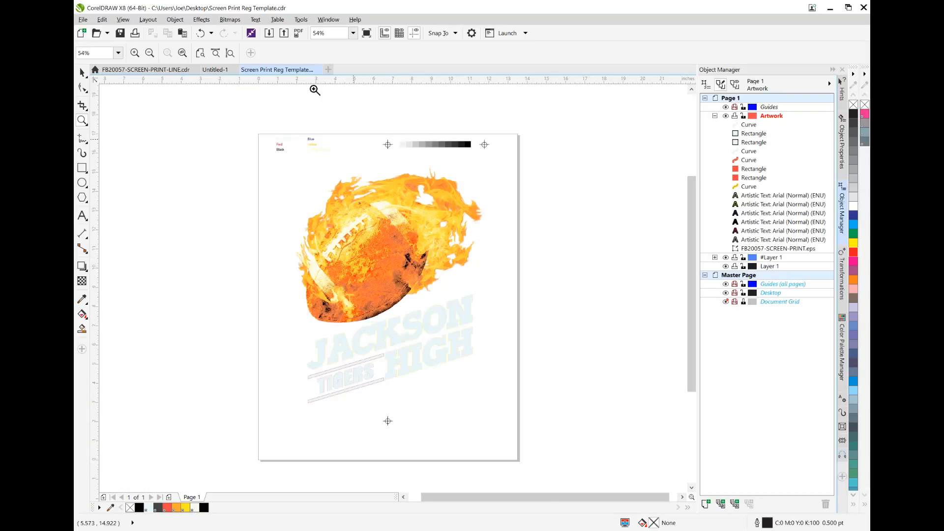
pyautogui.click(83, 19)
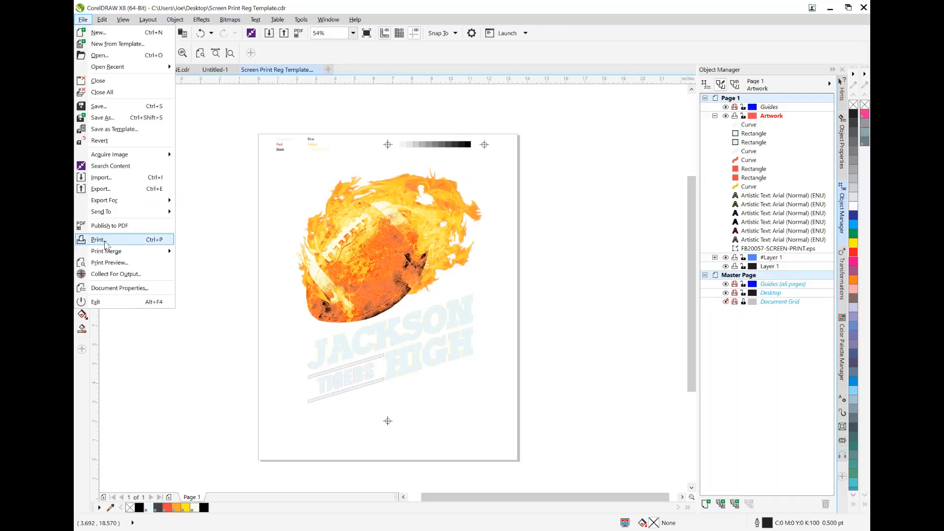
pyautogui.click(103, 241)
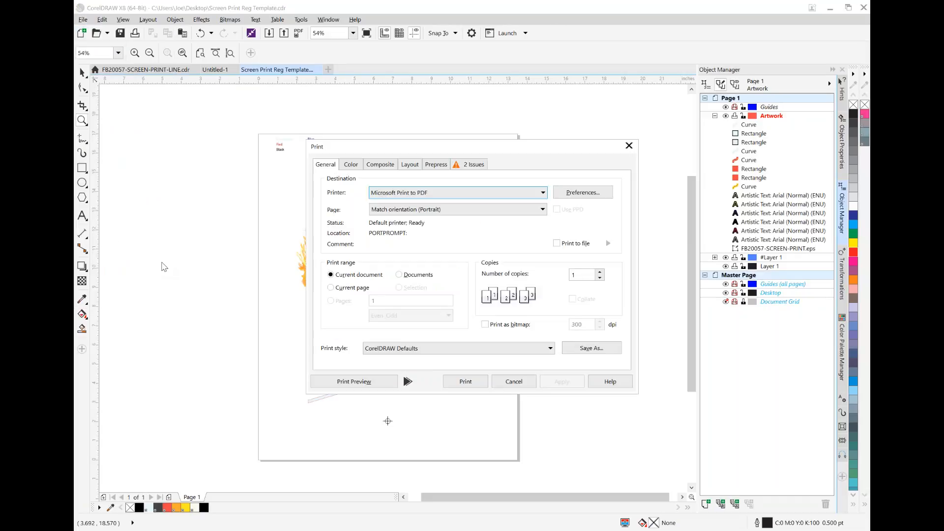
pyautogui.moveTo(406, 152); pyautogui.dragTo(342, 130)
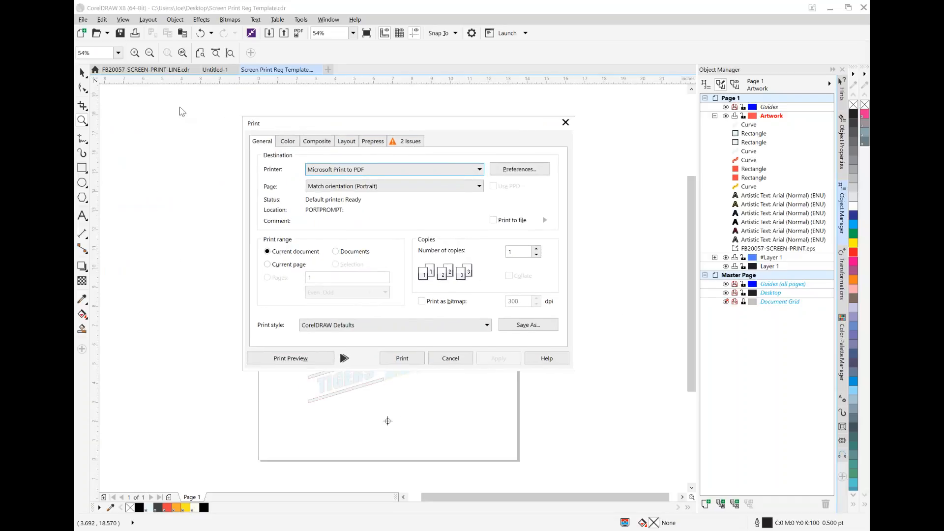
pyautogui.click(451, 359)
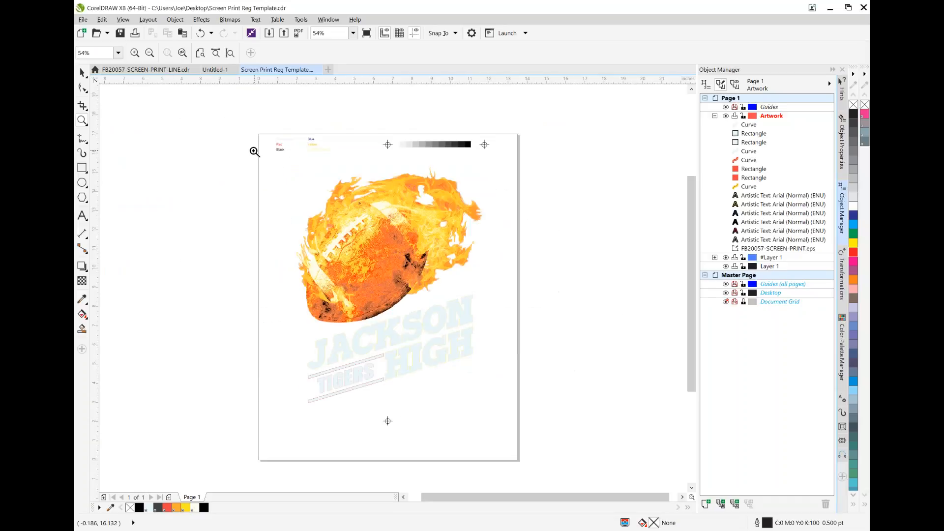
# Switch to FB20057-SCREEN-PRINT-LINE.cdr and open a print preview of it as separations
pyautogui.click(154, 70)
pyautogui.click(82, 19)
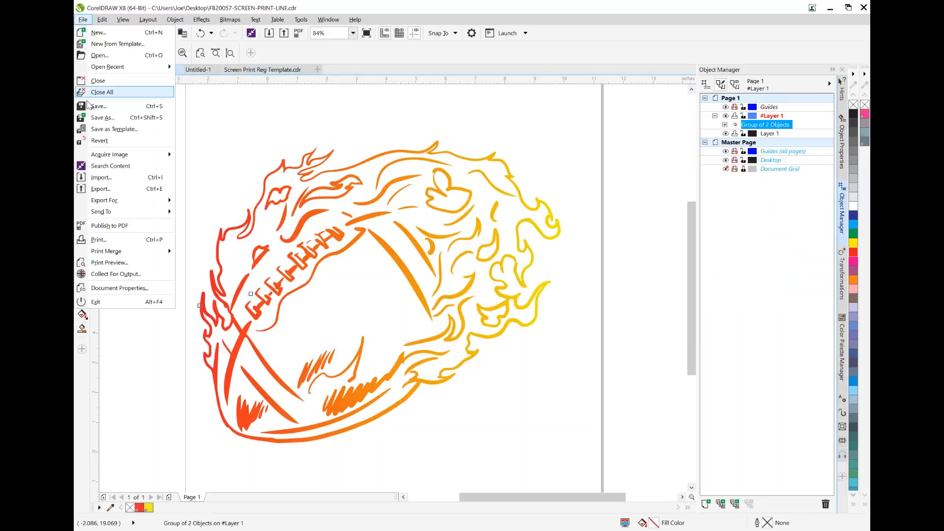
pyautogui.click(97, 242)
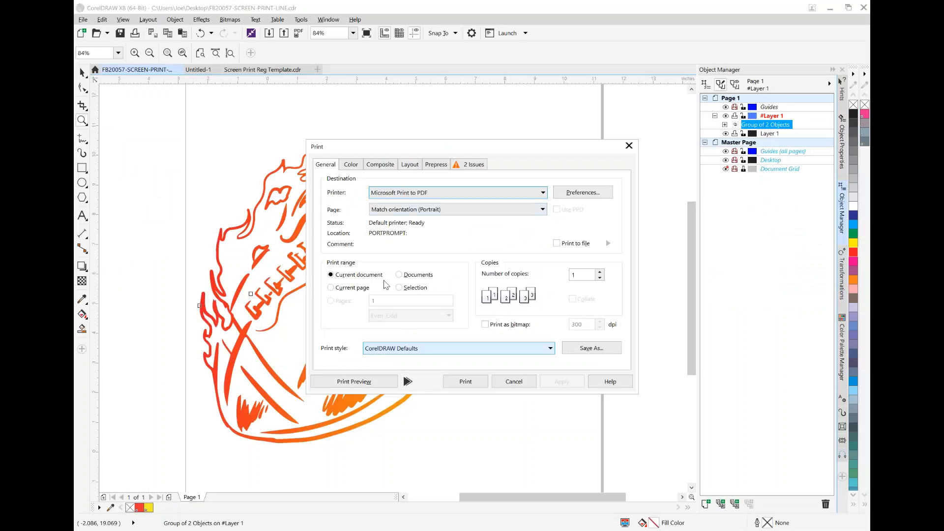
pyautogui.click(350, 164)
pyautogui.click(458, 194)
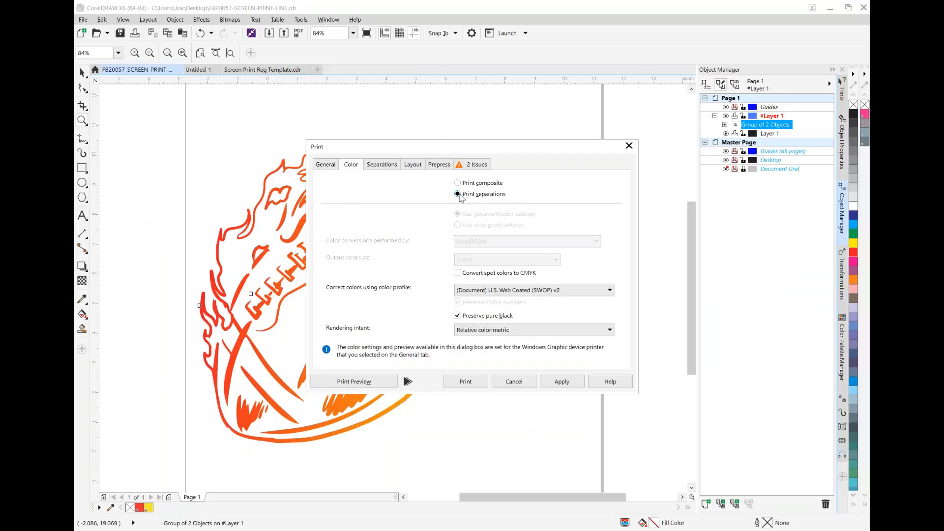
pyautogui.click(354, 382)
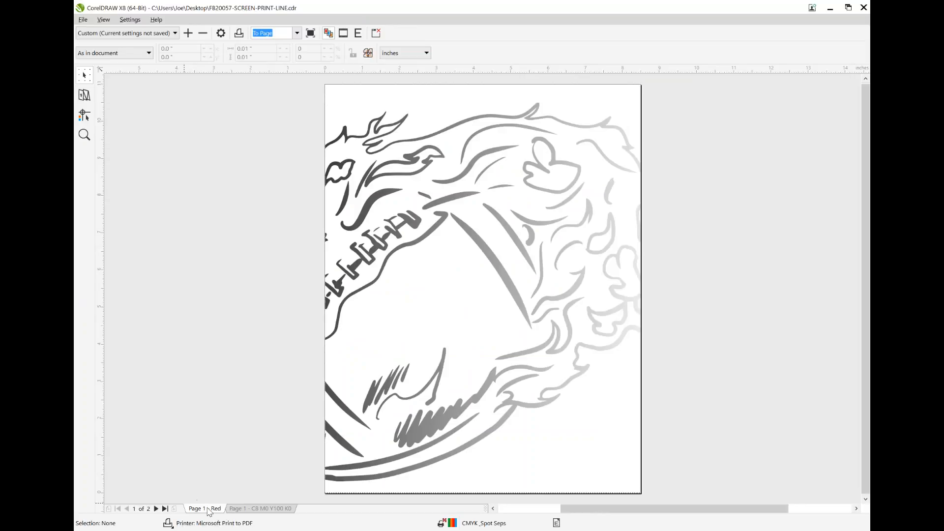
# Compare the Red and C8 M0 Y100 K0 plates of the football line art, then leave the preview and print setup
pyautogui.click(245, 508)
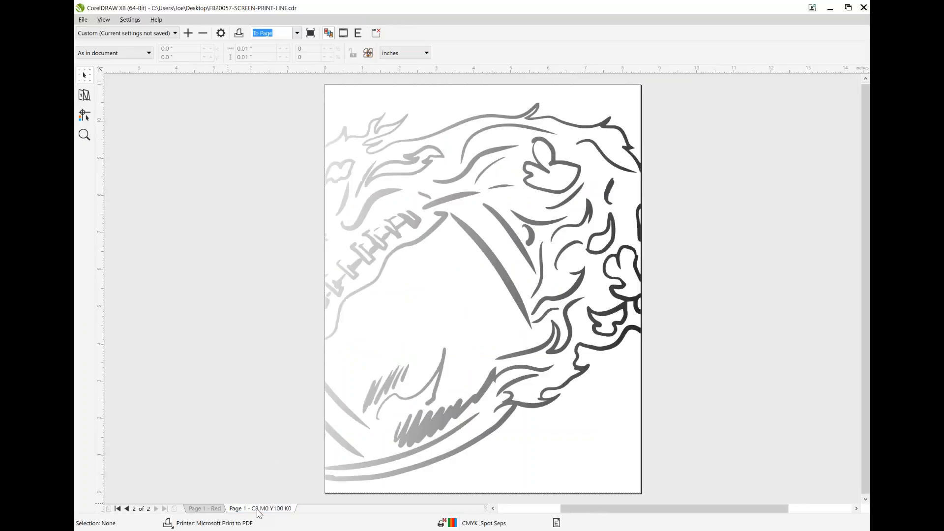
pyautogui.click(210, 509)
pyautogui.click(266, 509)
pyautogui.click(83, 21)
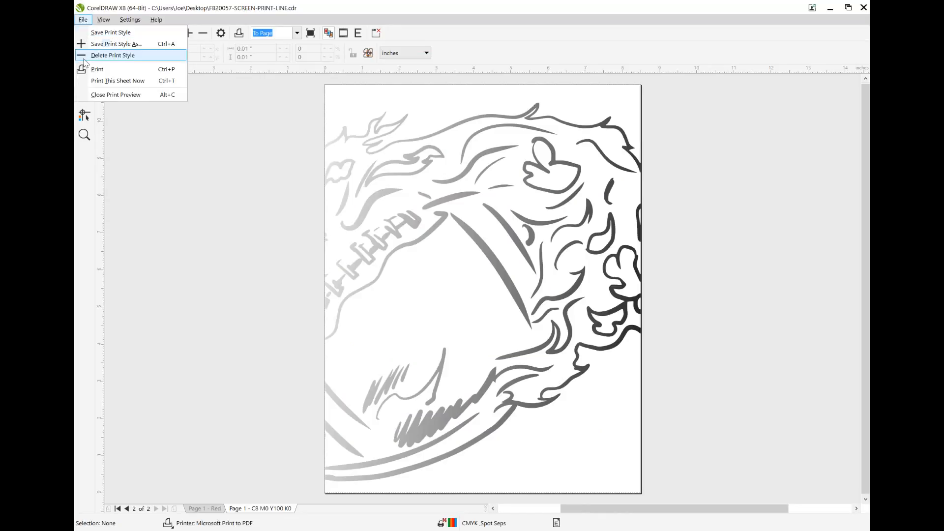
pyautogui.click(116, 95)
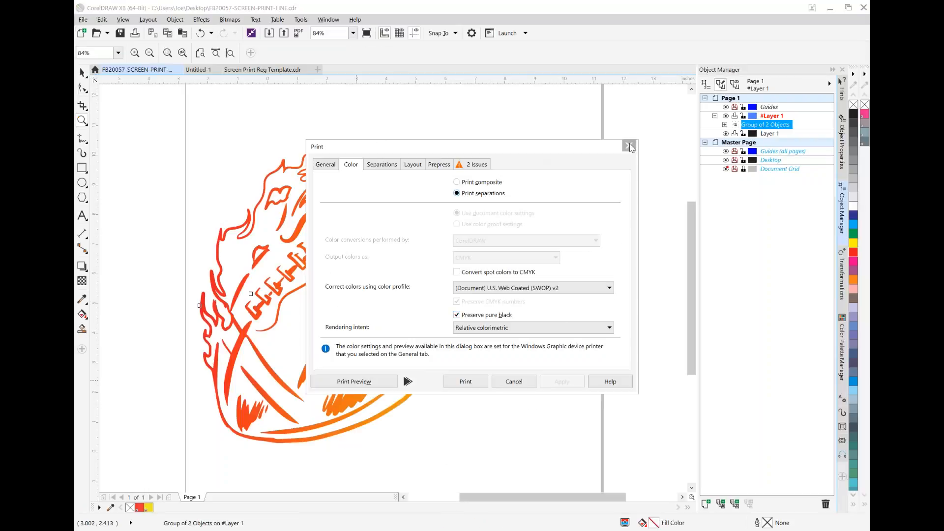
pyautogui.click(629, 146)
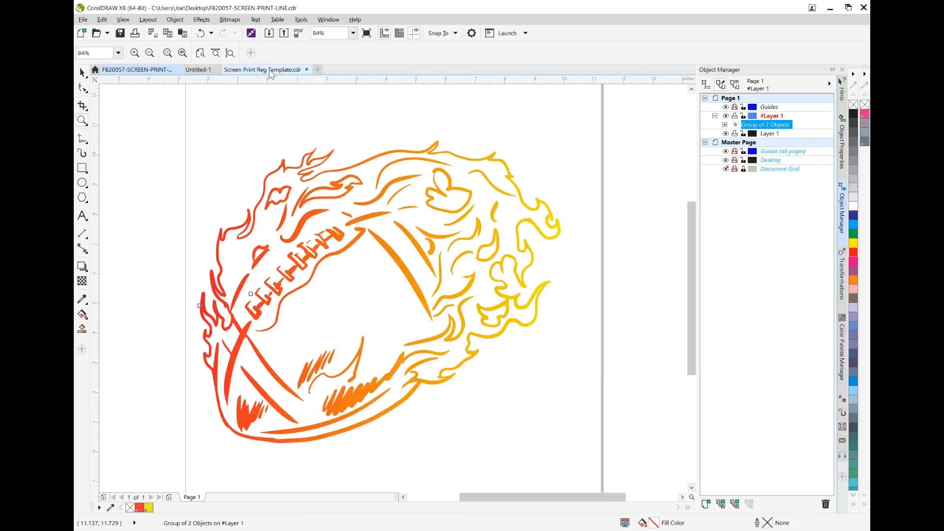
# Return to Screen Print Reg Template.cdr, set its print output to separations and open the print preview
pyautogui.click(270, 70)
pyautogui.click(82, 20)
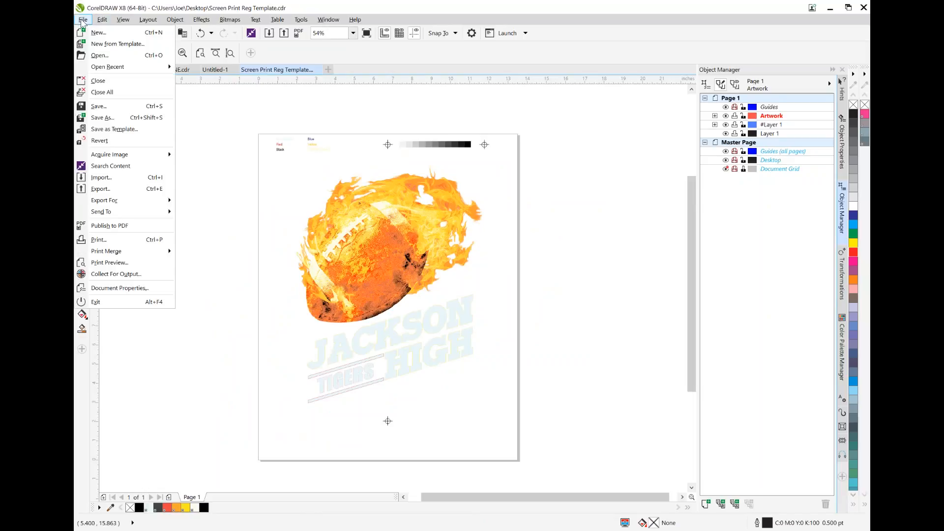
pyautogui.click(153, 239)
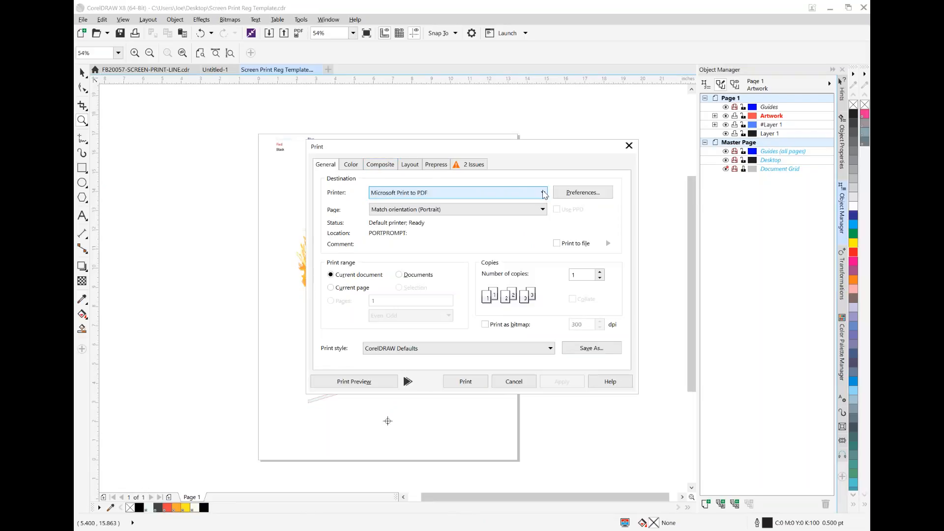
pyautogui.click(351, 166)
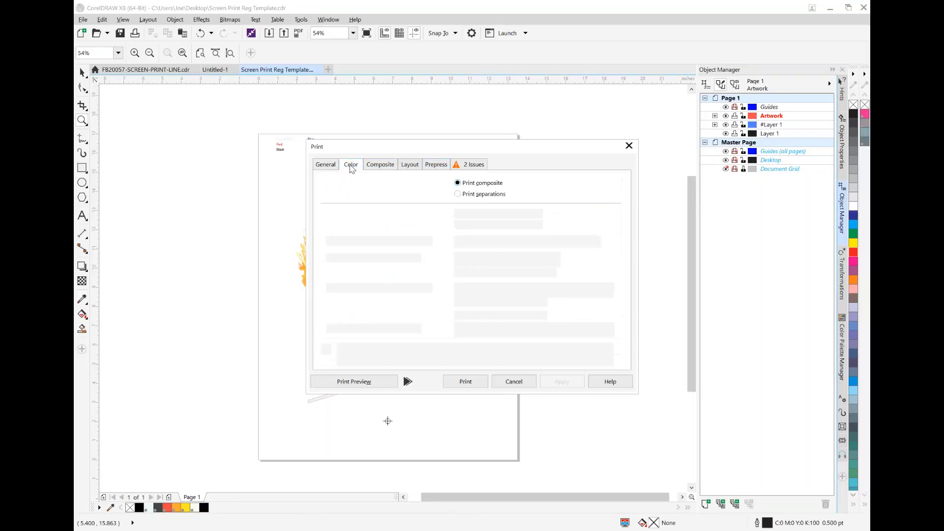
pyautogui.click(458, 194)
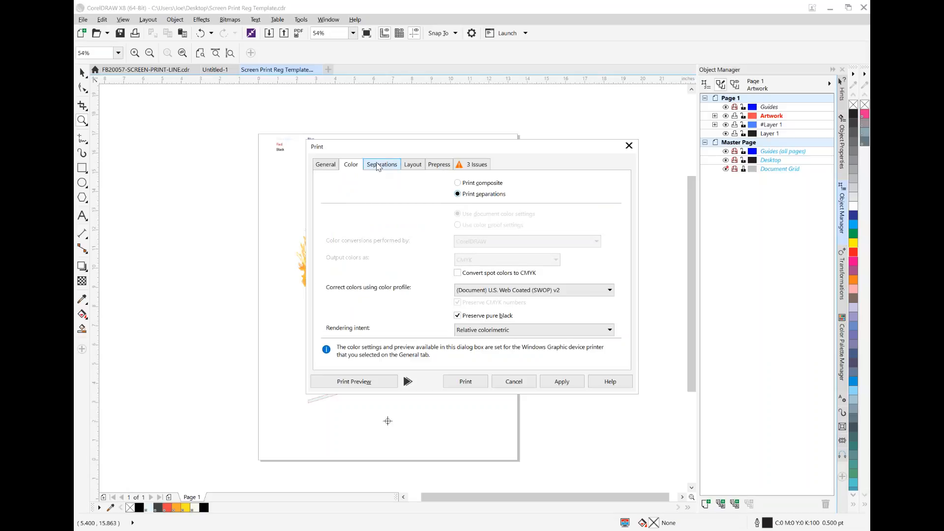
pyautogui.click(351, 381)
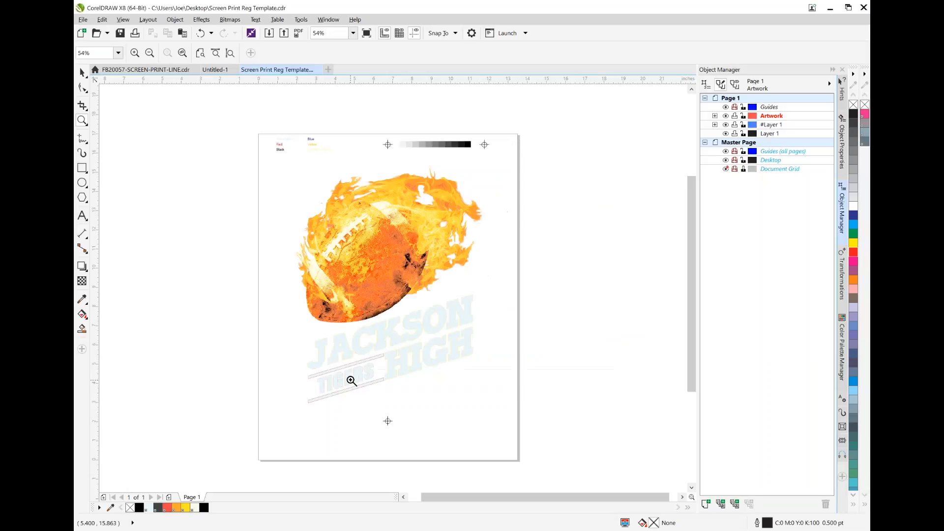
# Examine the process color plates and compare the 3RedPMS032 and yellow spot plates, then close the print preview
pyautogui.click(266, 511)
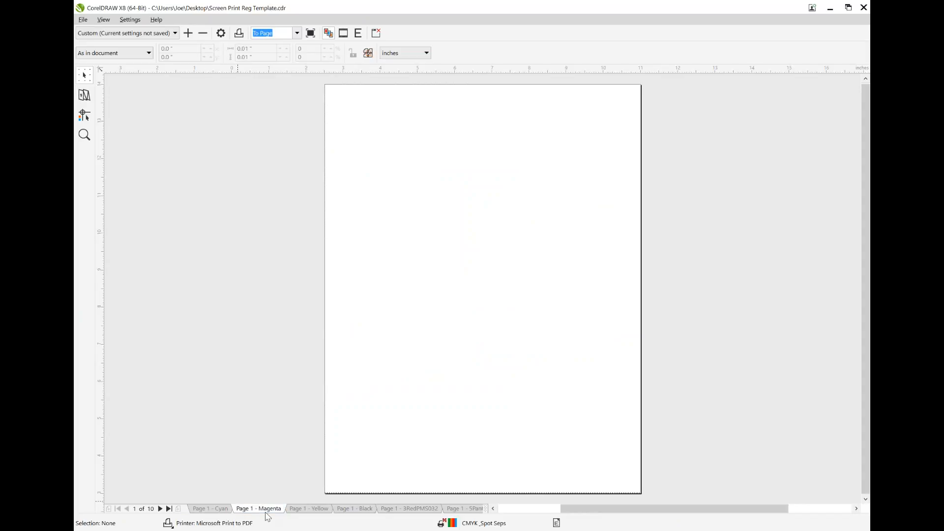
pyautogui.click(317, 509)
pyautogui.click(355, 509)
pyautogui.click(410, 509)
pyautogui.click(474, 510)
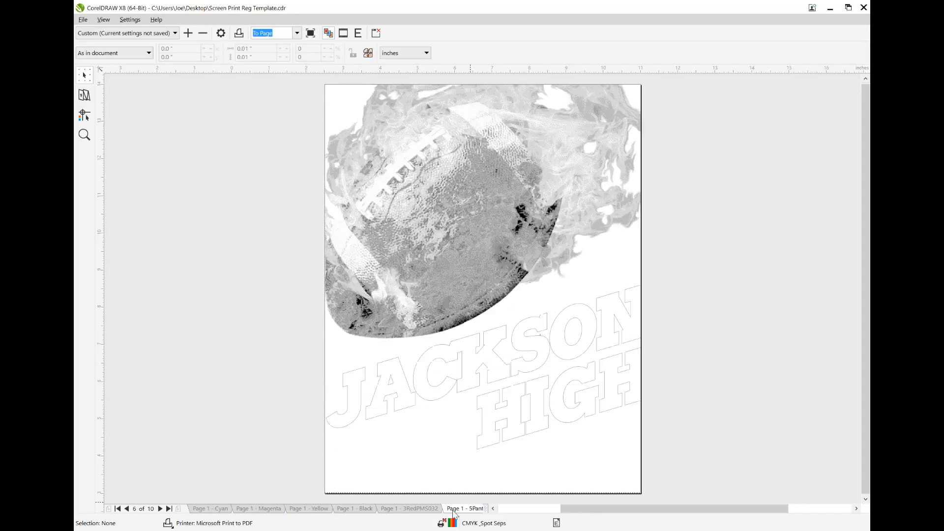
pyautogui.click(415, 510)
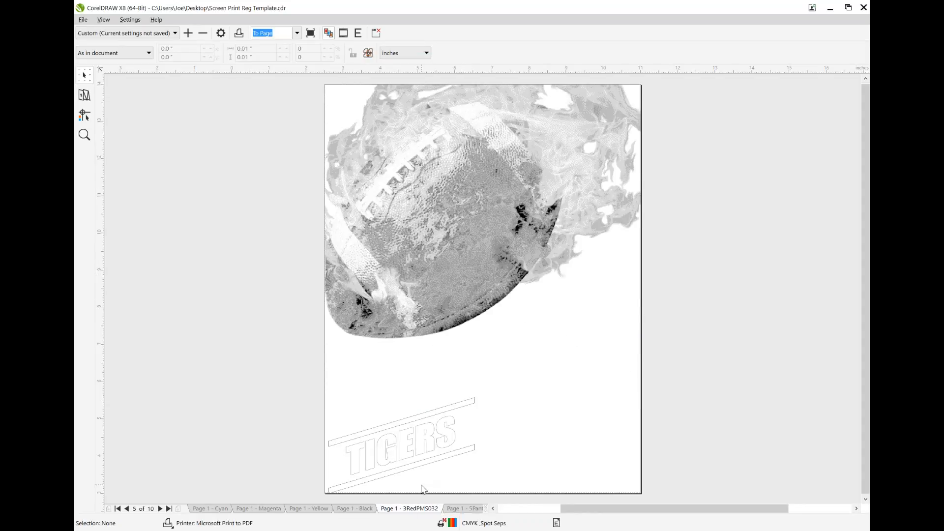
pyautogui.click(465, 509)
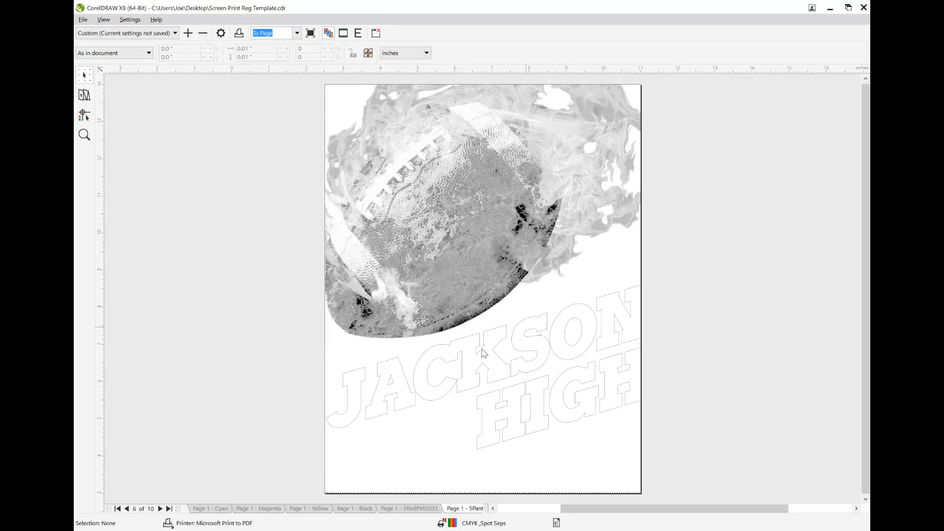
pyautogui.click(425, 509)
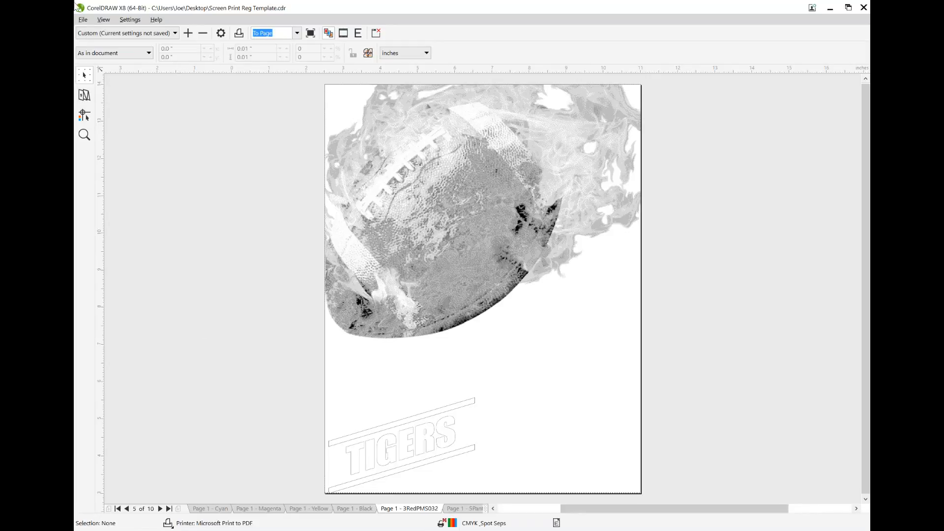
pyautogui.click(83, 19)
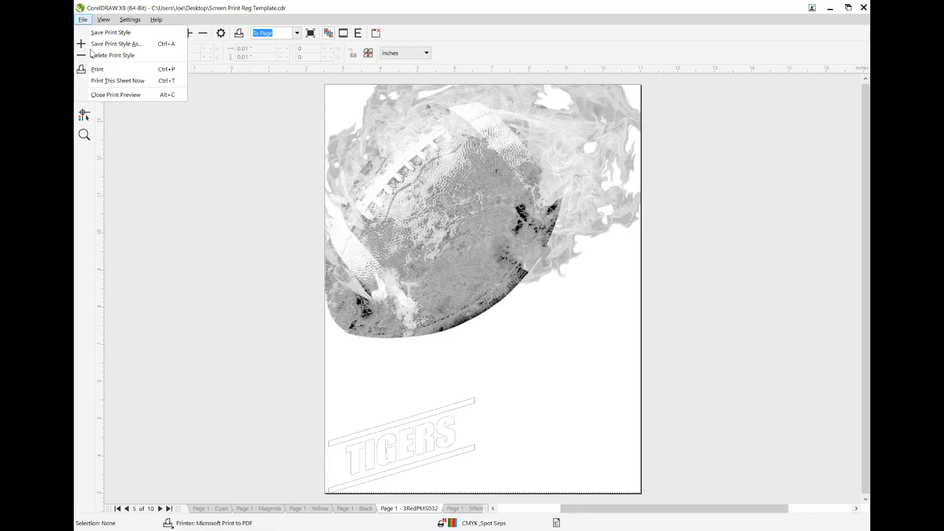
pyautogui.click(118, 97)
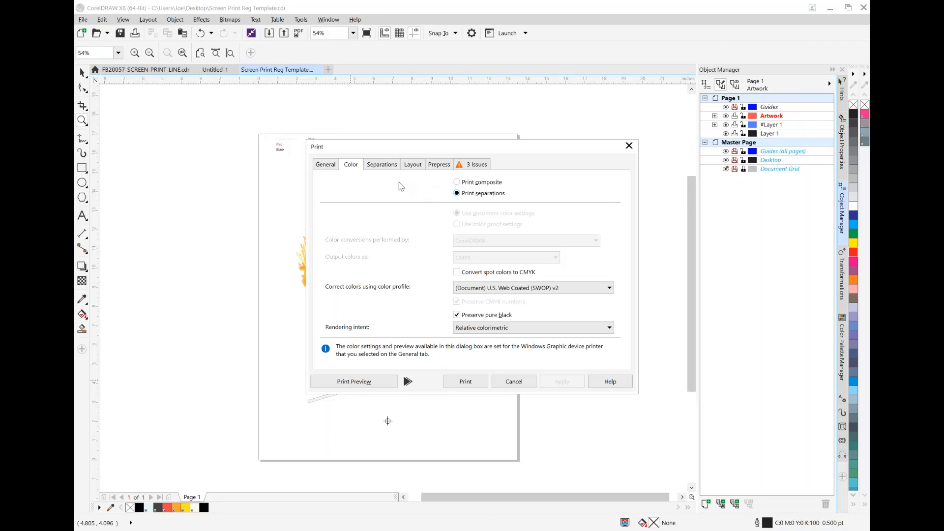
# Exclude the Cyan, Magenta, Yellow and Black plates from the separations, keeping the spot inks 1BaseWhite through 6HiliteWhite enabled
pyautogui.click(380, 167)
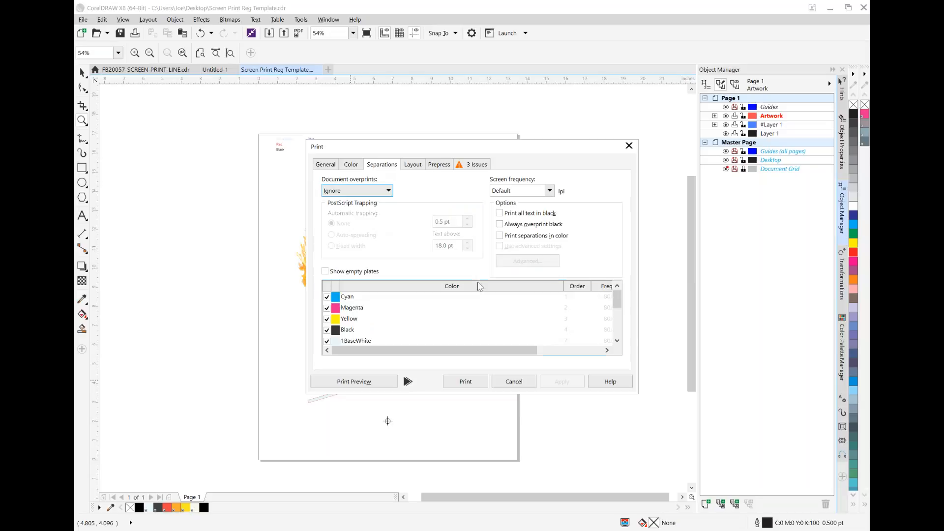
pyautogui.moveTo(617, 294)
pyautogui.mouseDown()
pyautogui.moveTo(617, 325)
pyautogui.moveTo(617, 294)
pyautogui.mouseUp()
pyautogui.click(327, 297)
pyautogui.click(327, 308)
pyautogui.click(327, 319)
pyautogui.click(327, 330)
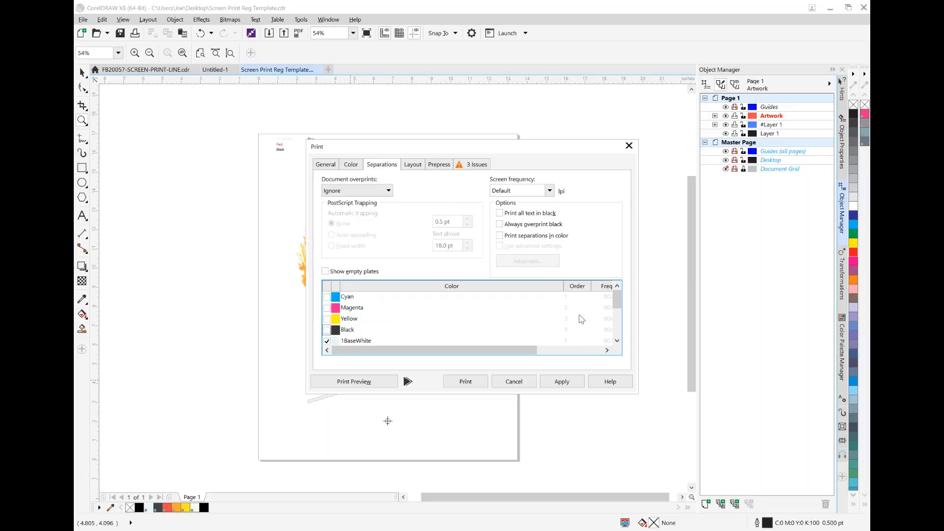
pyautogui.moveTo(617, 295); pyautogui.dragTo(615, 314)
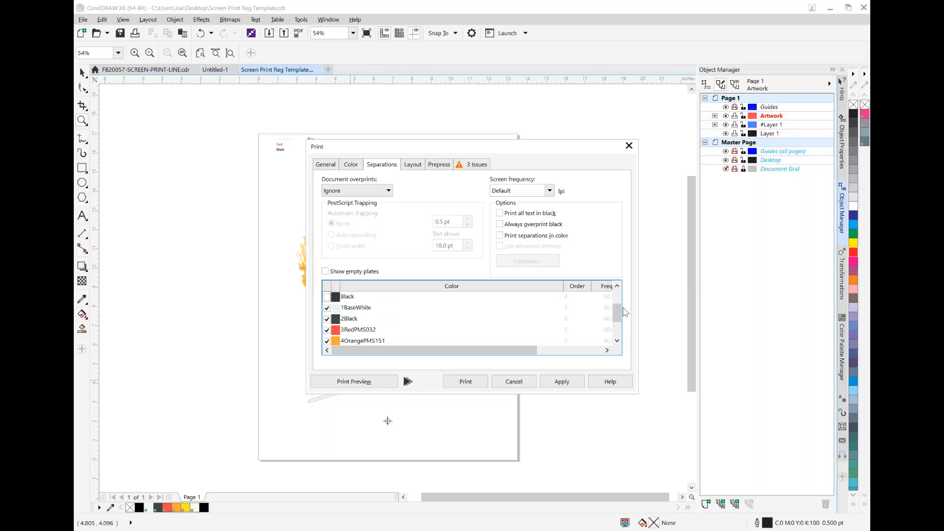
pyautogui.moveTo(618, 314); pyautogui.dragTo(618, 328)
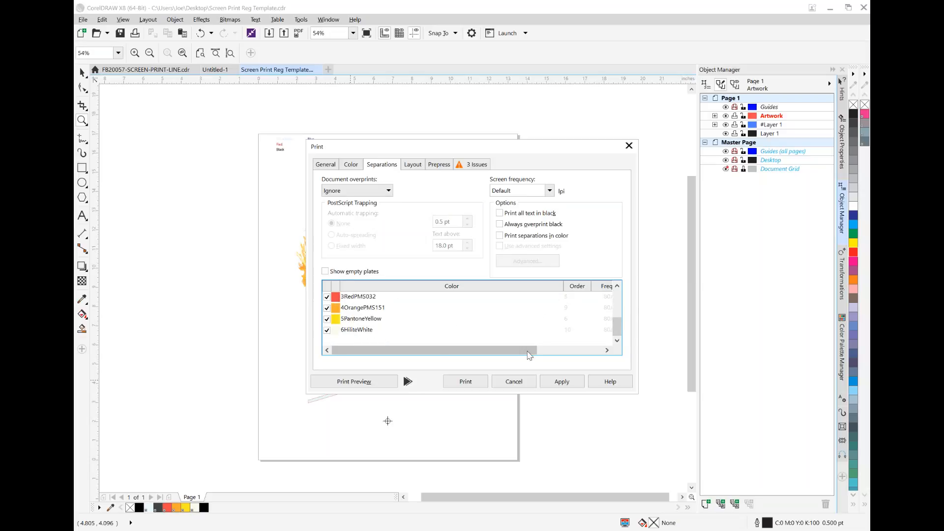
pyautogui.click(327, 166)
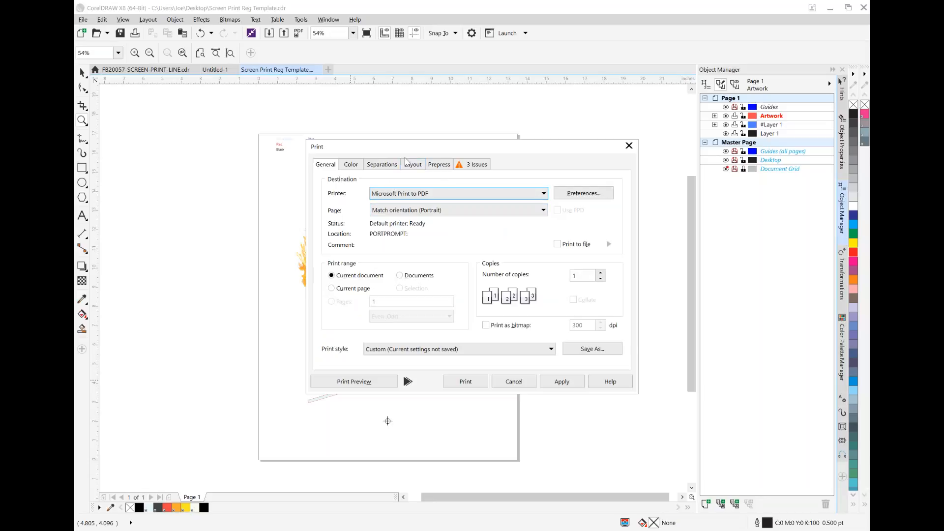
# Check which printers are available for the separations, then leave the print setup without printing
pyautogui.moveTo(574, 142); pyautogui.dragTo(715, 120)
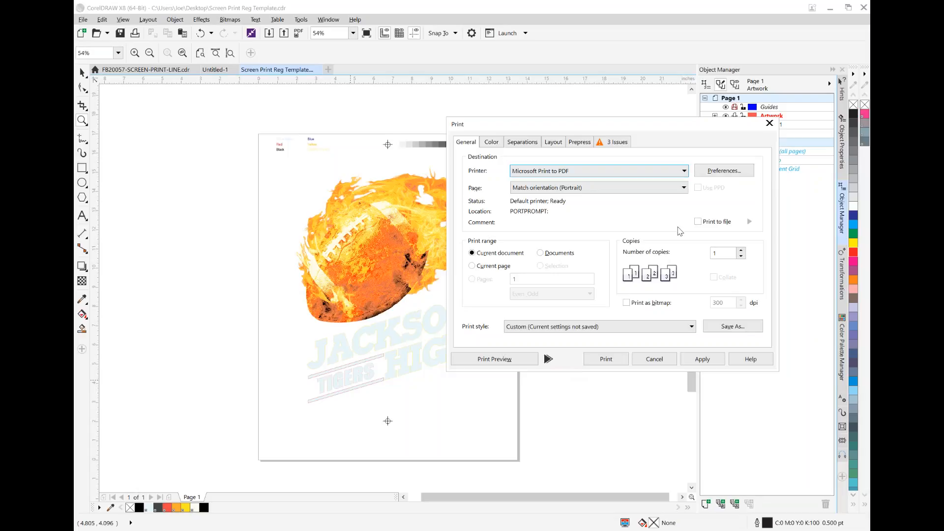
pyautogui.click(685, 171)
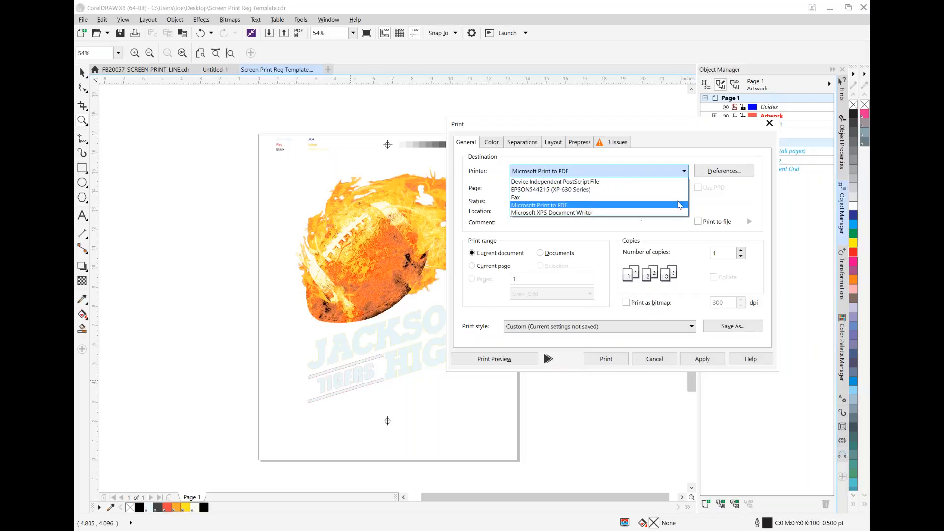
pyautogui.click(710, 199)
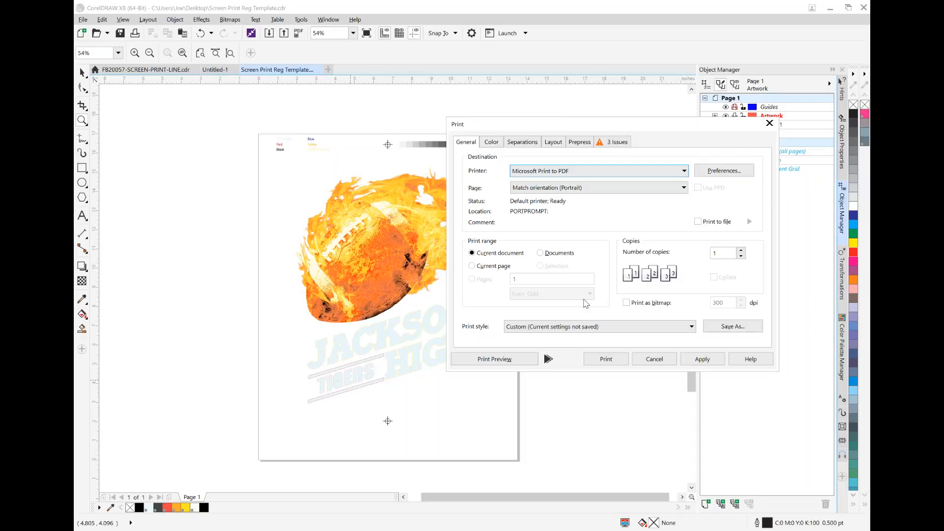
pyautogui.click(668, 359)
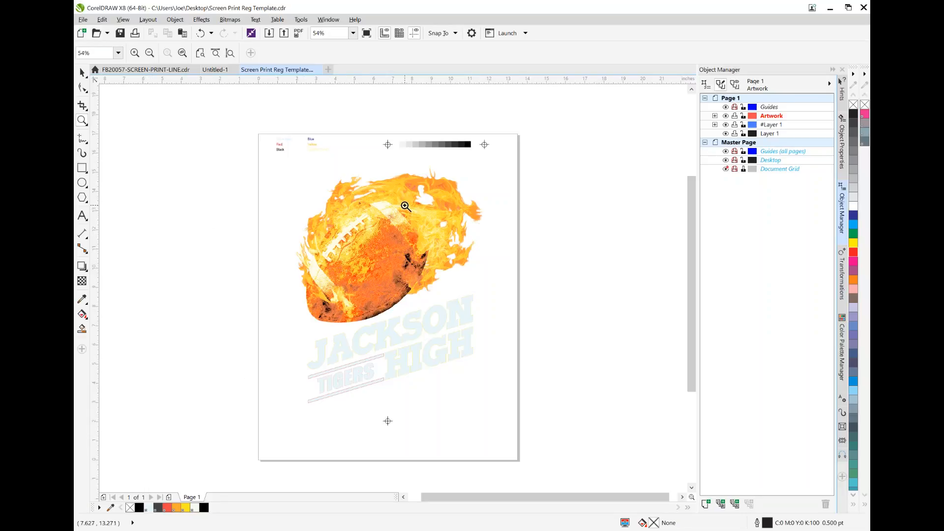
# Create a new 14 × 14 inch CMYK document with one page
pyautogui.click(214, 71)
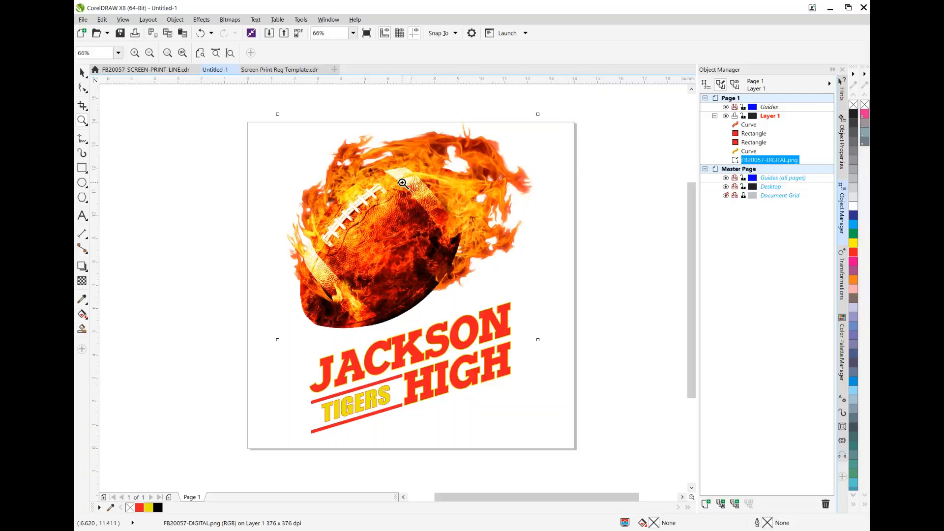
pyautogui.click(308, 71)
pyautogui.click(82, 19)
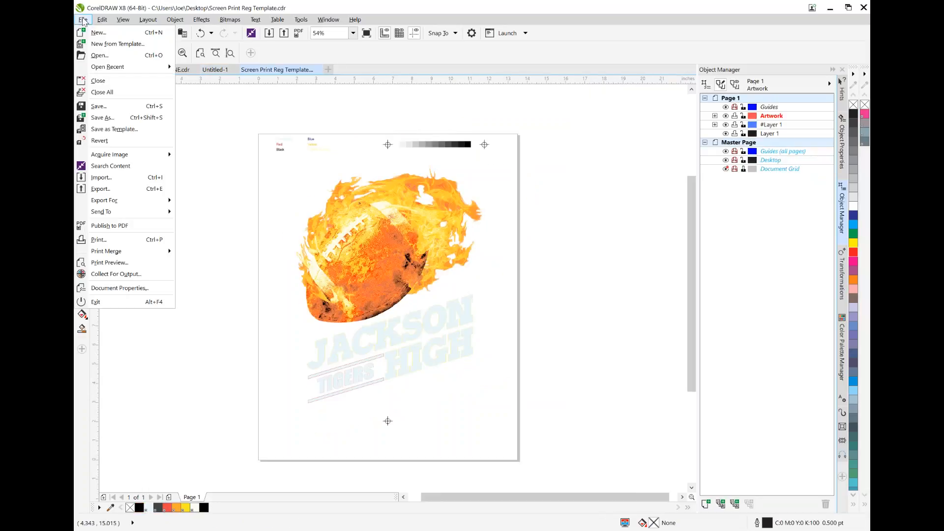
pyautogui.click(95, 33)
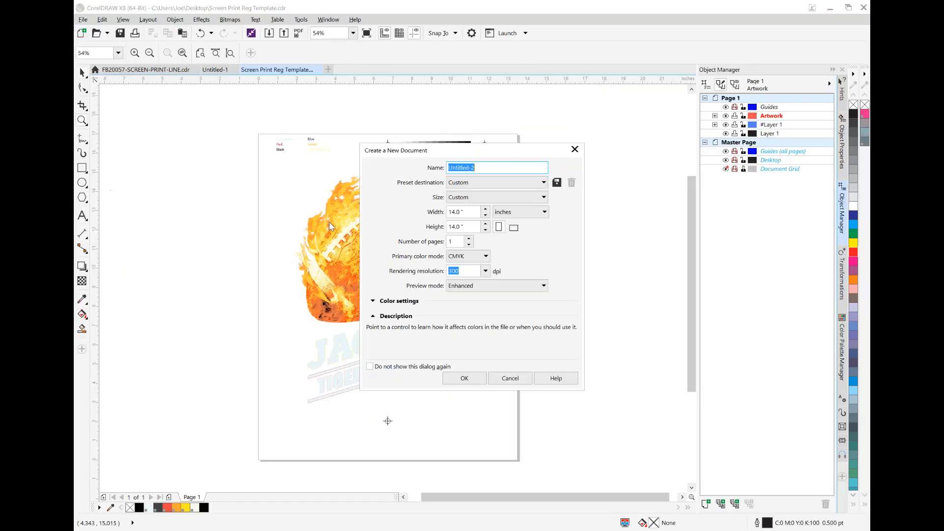
pyautogui.click(465, 379)
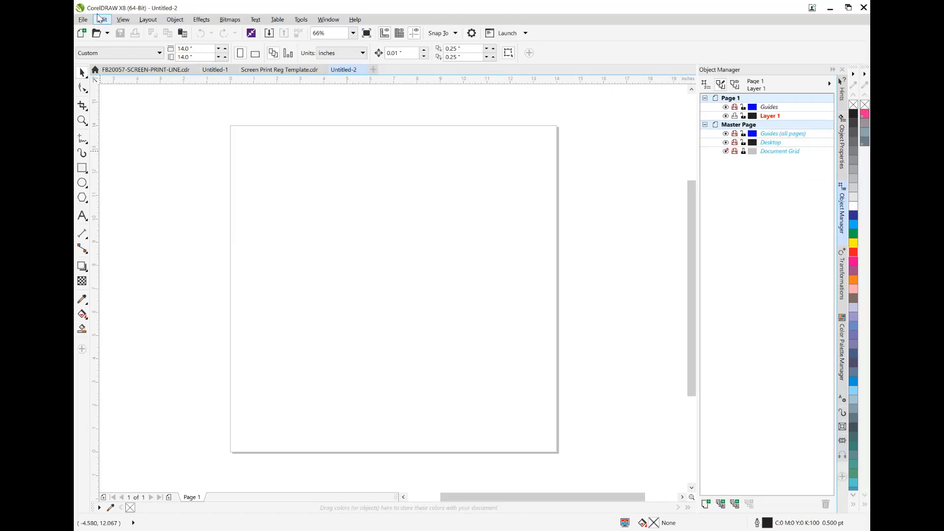
# Import screen-print-full-color-basketball-tiger from the Desktop onto the blank page and view the shirt print up close
pyautogui.click(83, 20)
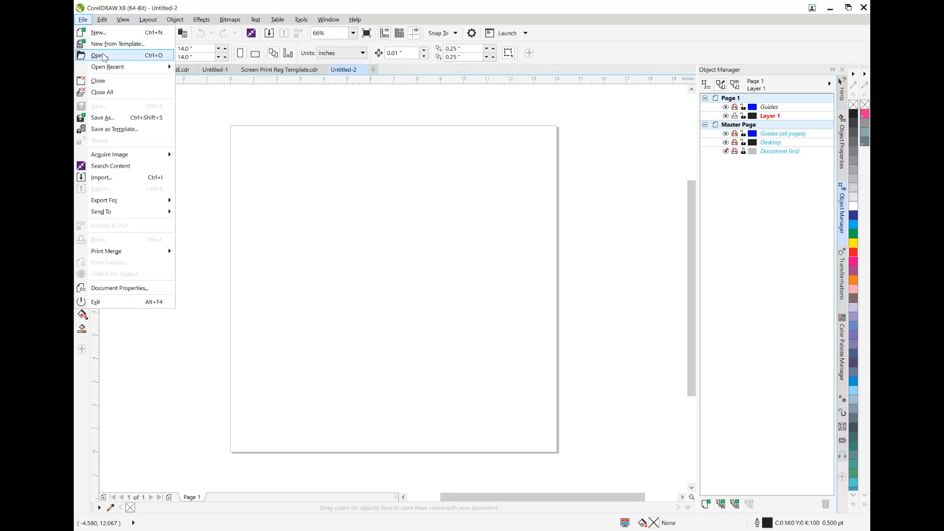
pyautogui.click(102, 178)
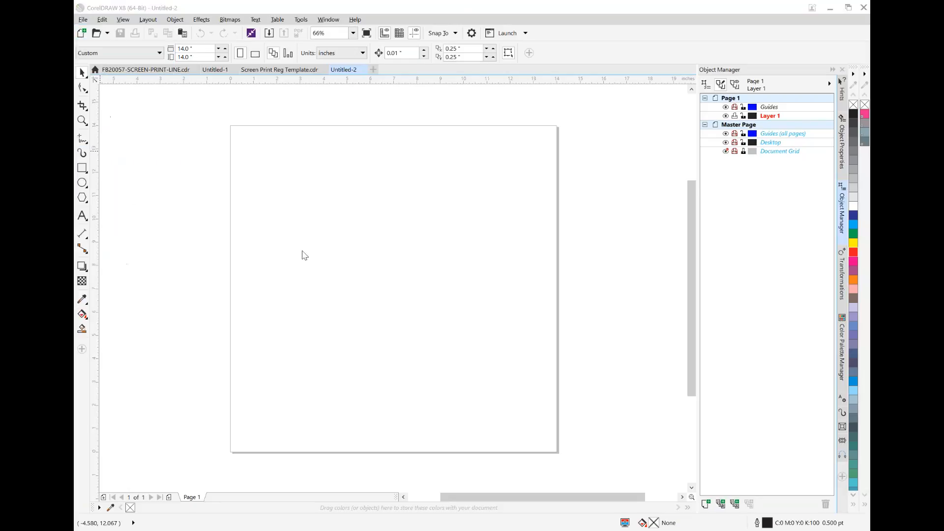
pyautogui.scroll(3, 156, 132)
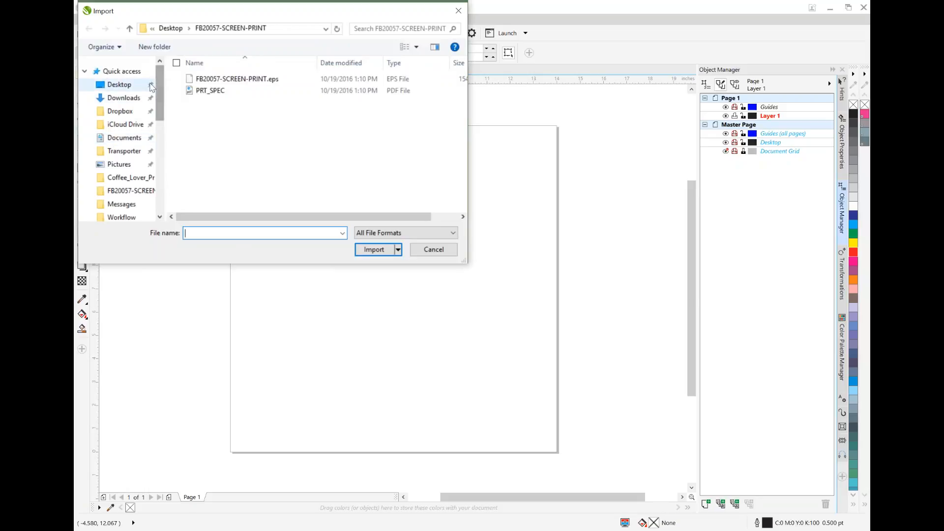
pyautogui.click(125, 86)
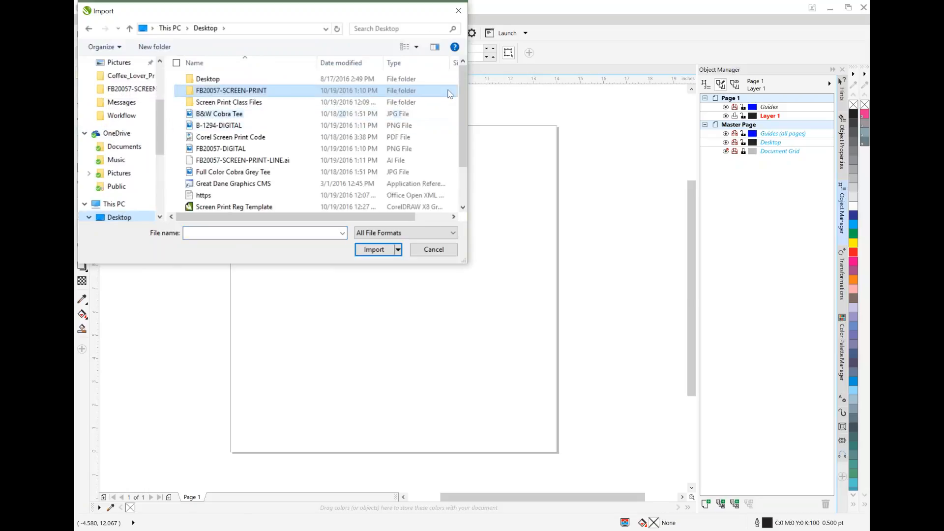
pyautogui.moveTo(462, 84); pyautogui.dragTo(460, 137)
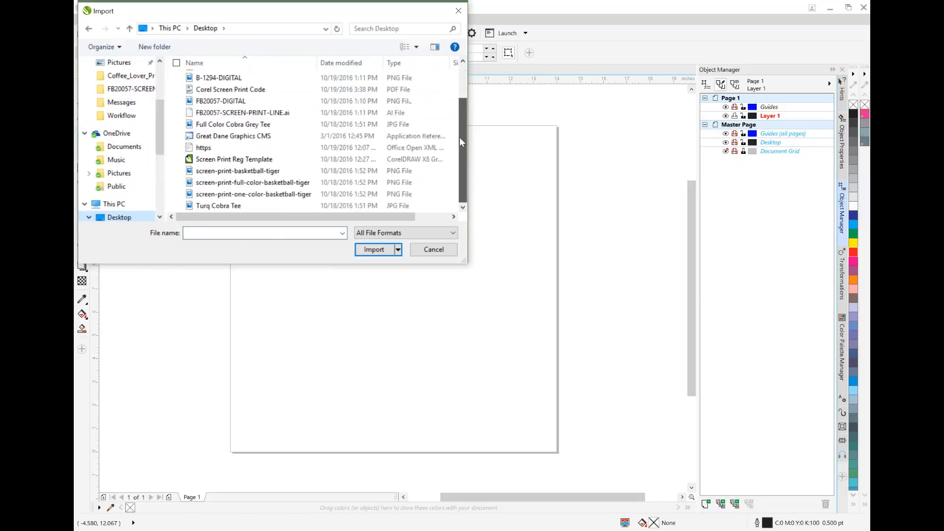
pyautogui.click(248, 182)
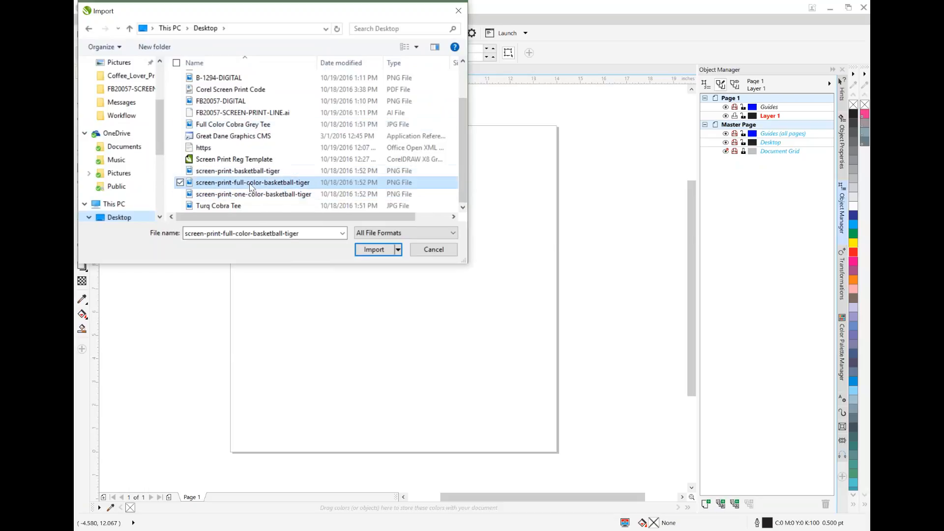
pyautogui.click(374, 249)
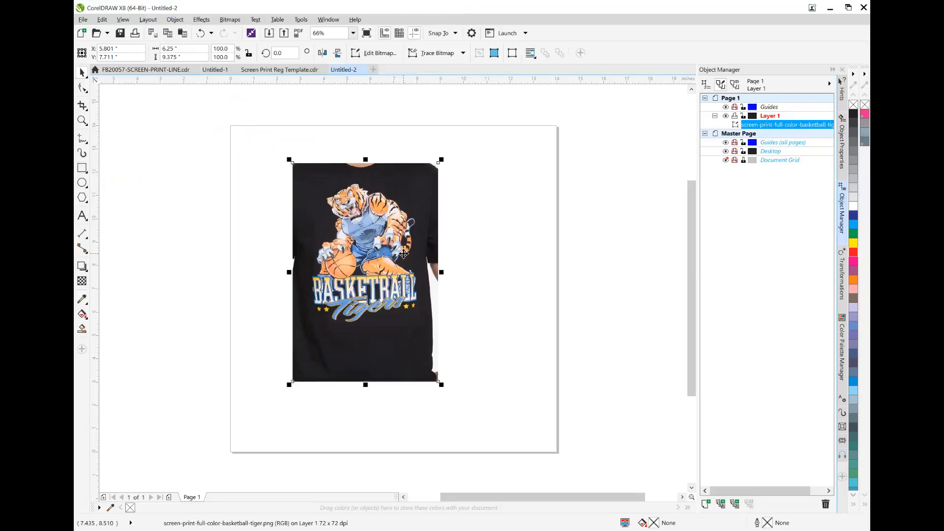
pyautogui.click(82, 121)
pyautogui.click(370, 254)
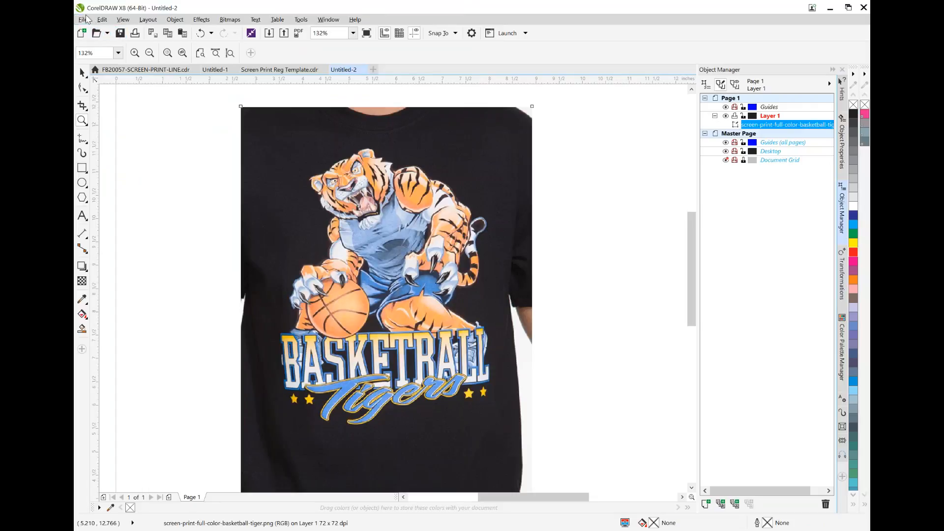
# Import screen-print-basketball-tiger and position the purple shirt over the black one
pyautogui.click(82, 19)
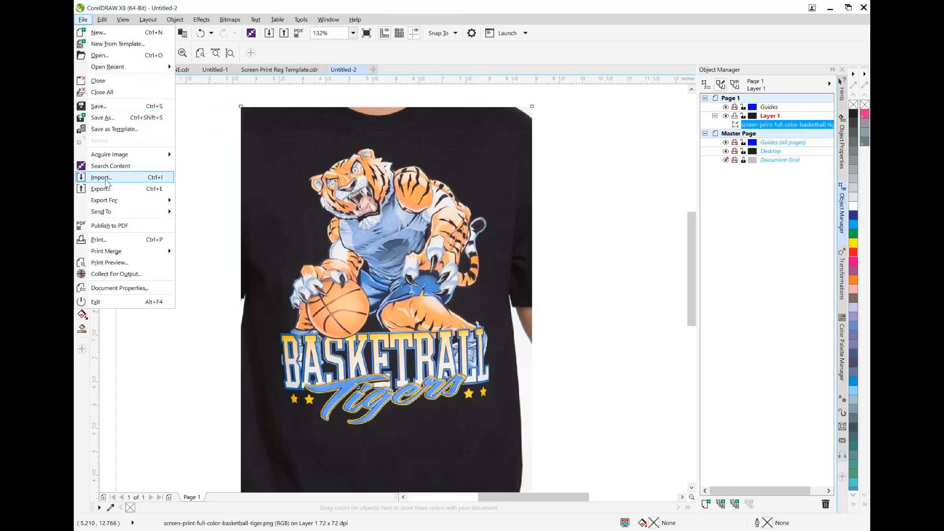
pyautogui.click(101, 179)
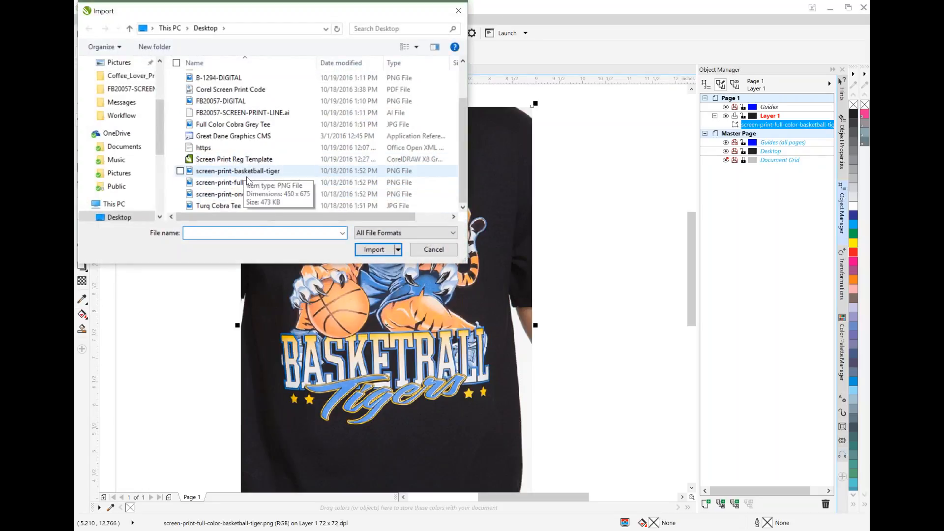
pyautogui.click(256, 172)
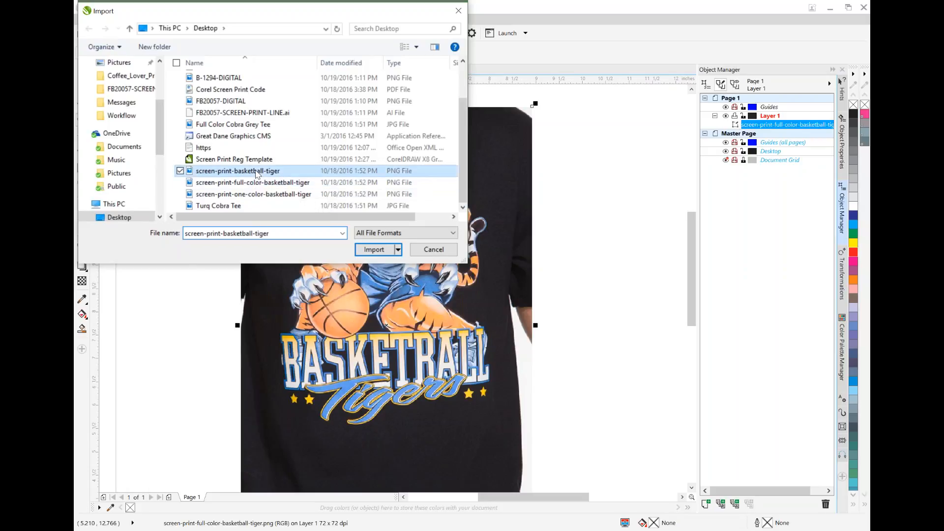
pyautogui.doubleClick(255, 173)
pyautogui.click(284, 173)
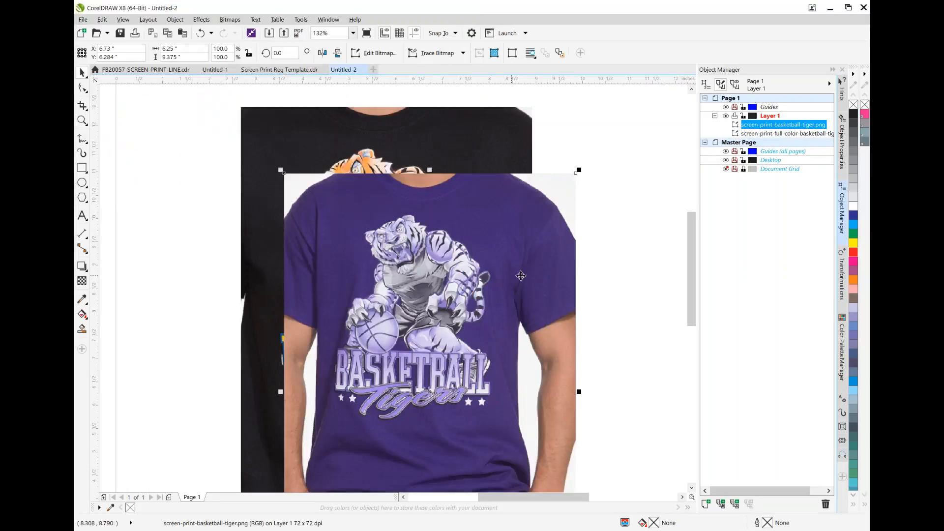
pyautogui.moveTo(520, 272); pyautogui.dragTo(481, 206)
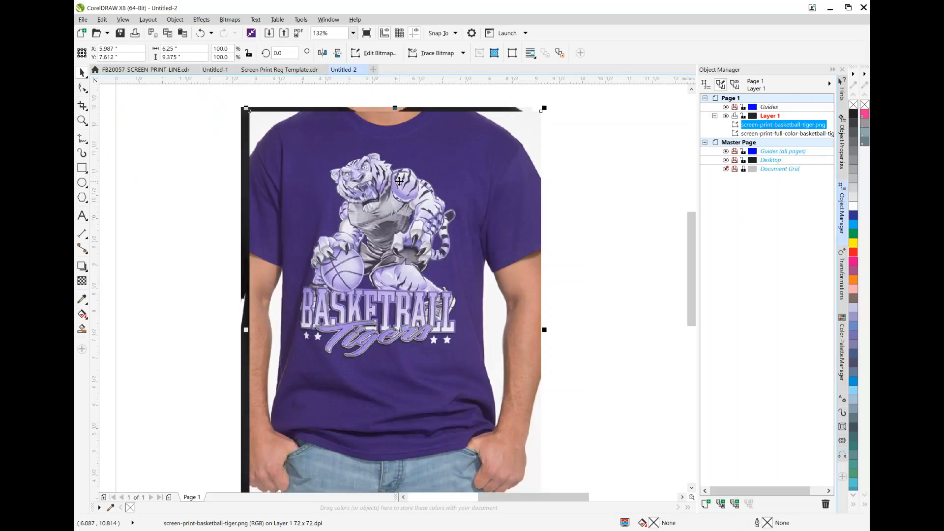
# Import screen-print-basketball-tiger a second time, placing it overlapping the first purple shirt
pyautogui.click(84, 19)
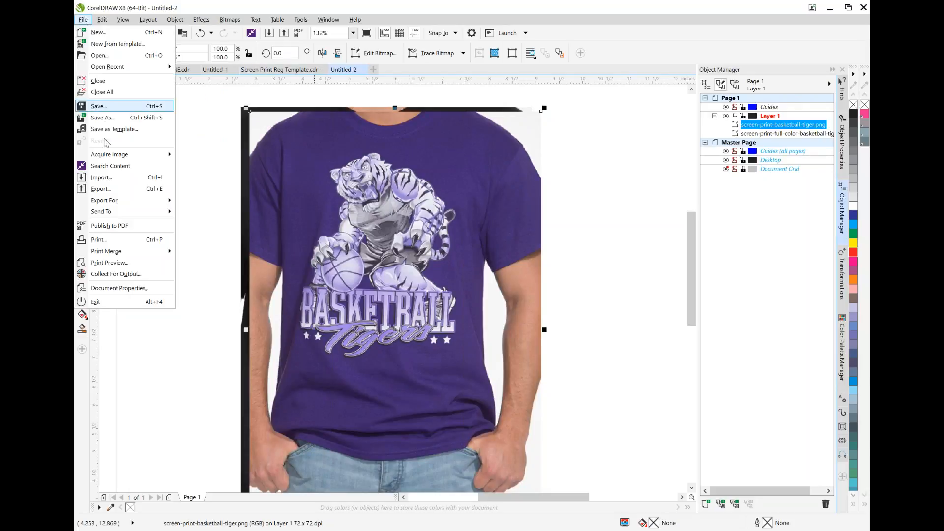
pyautogui.click(116, 168)
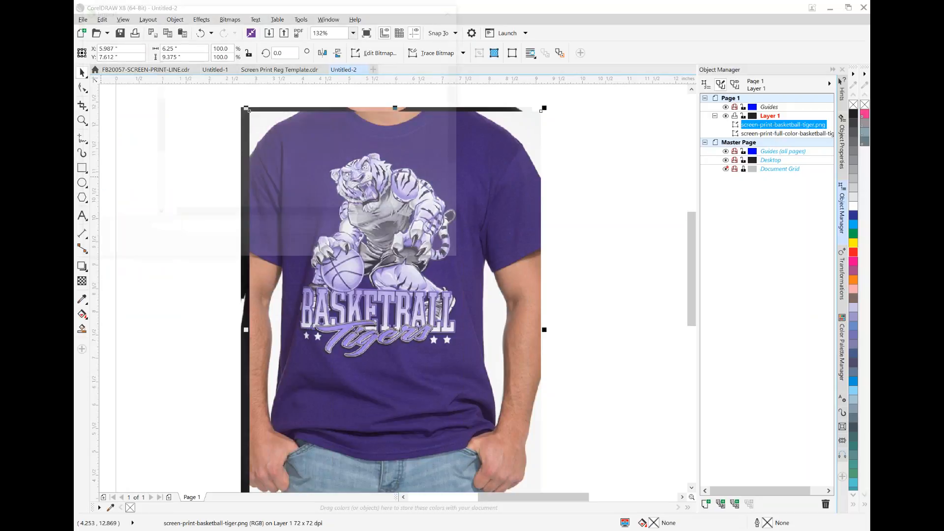
pyautogui.scroll(-2, 238, 177)
pyautogui.click(238, 171)
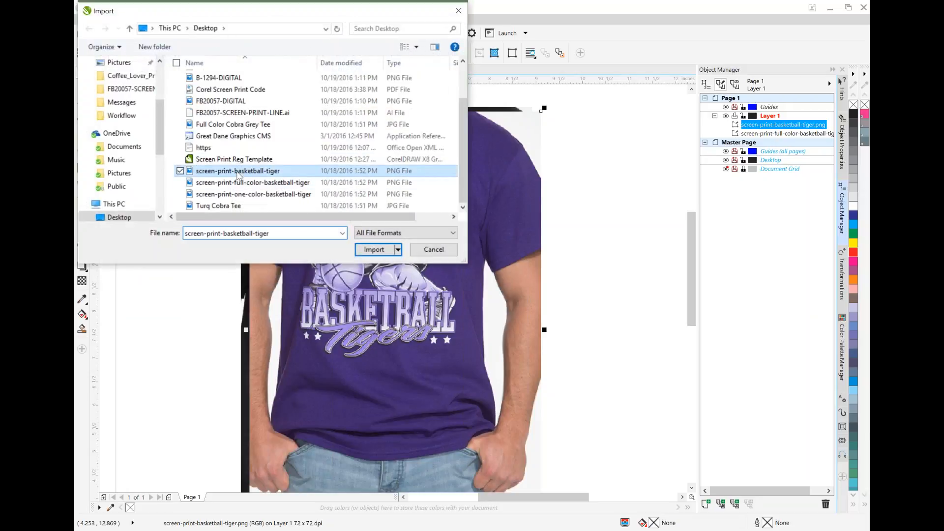
pyautogui.doubleClick(238, 171)
pyautogui.click(340, 161)
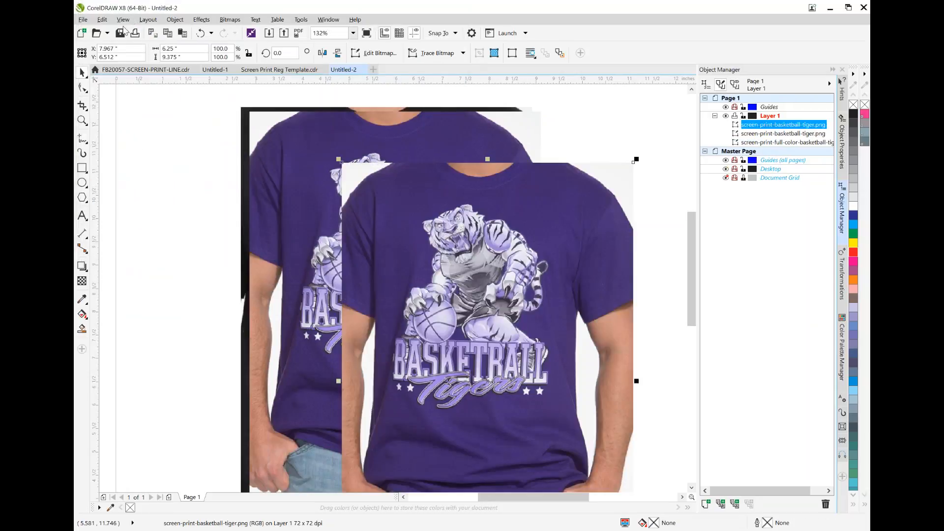
# Import screen-print-one-color-basketball-tiger and position the green shirt over the other shirt photos
pyautogui.click(83, 19)
pyautogui.click(104, 178)
pyautogui.doubleClick(232, 194)
pyautogui.click(412, 211)
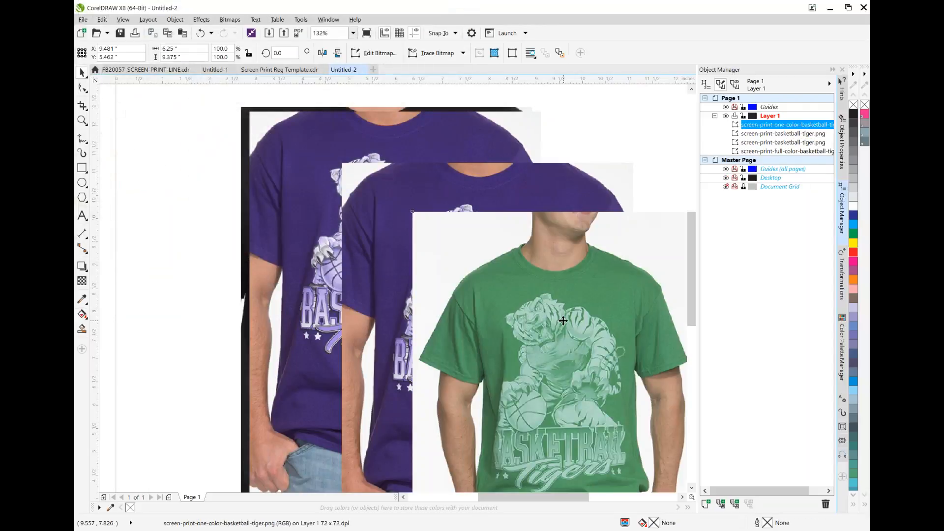
pyautogui.moveTo(563, 321); pyautogui.dragTo(419, 221)
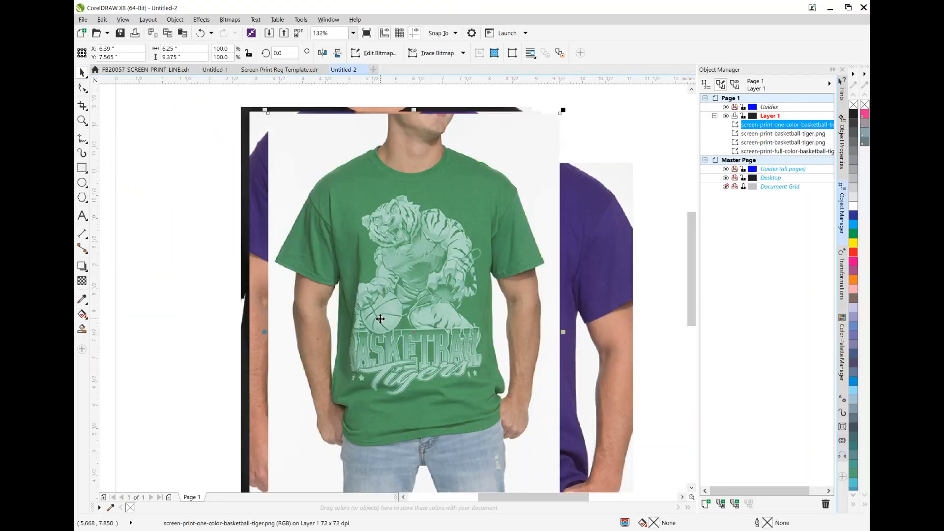
# Import B&W Cobra Tee from the Desktop and position it over the green shirt
pyautogui.click(82, 19)
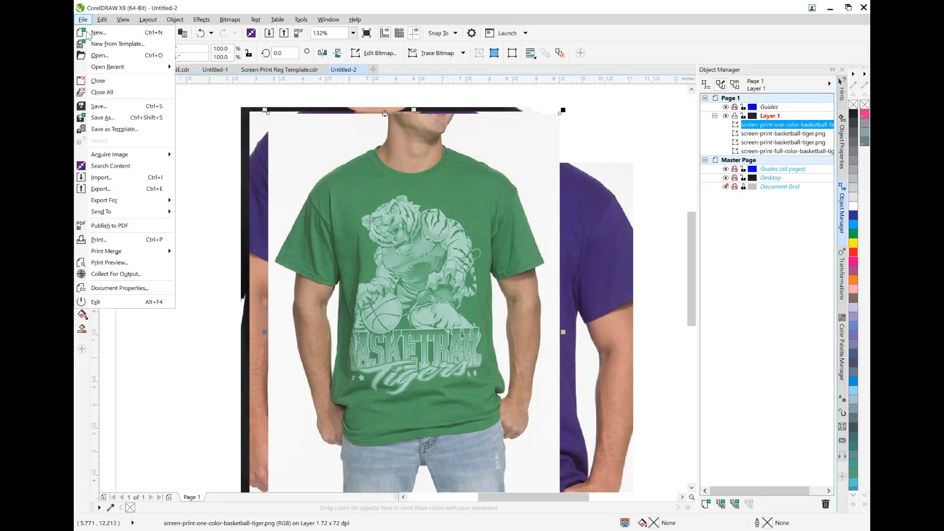
pyautogui.click(106, 178)
pyautogui.scroll(-2, 255, 181)
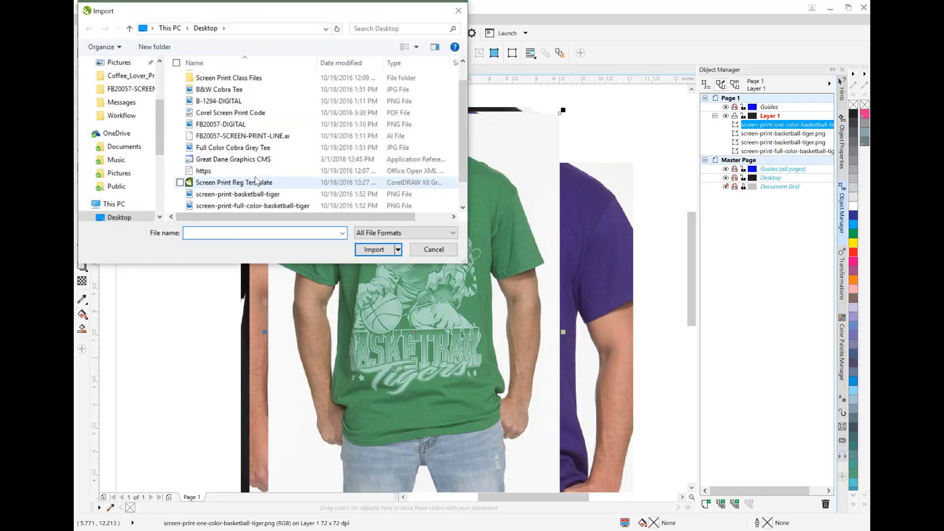
pyautogui.scroll(-1, 256, 181)
pyautogui.scroll(3, 259, 179)
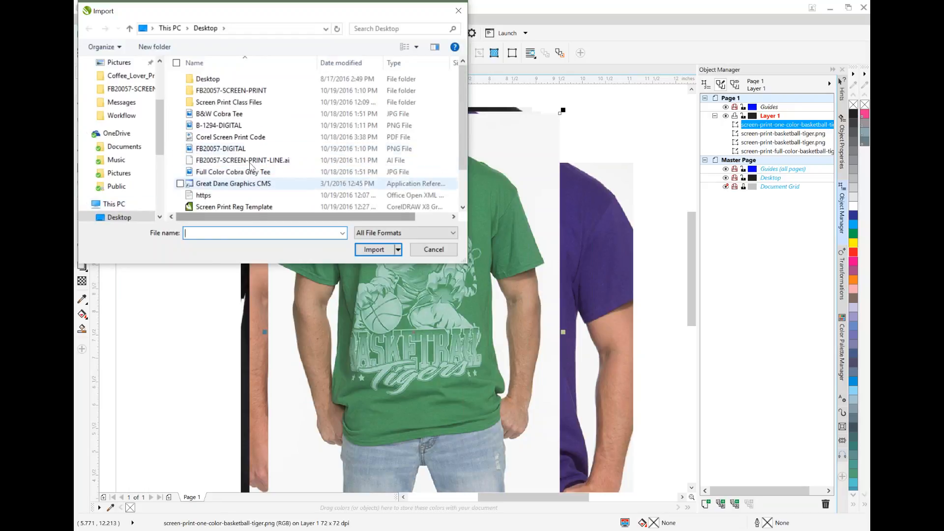
pyautogui.doubleClick(226, 115)
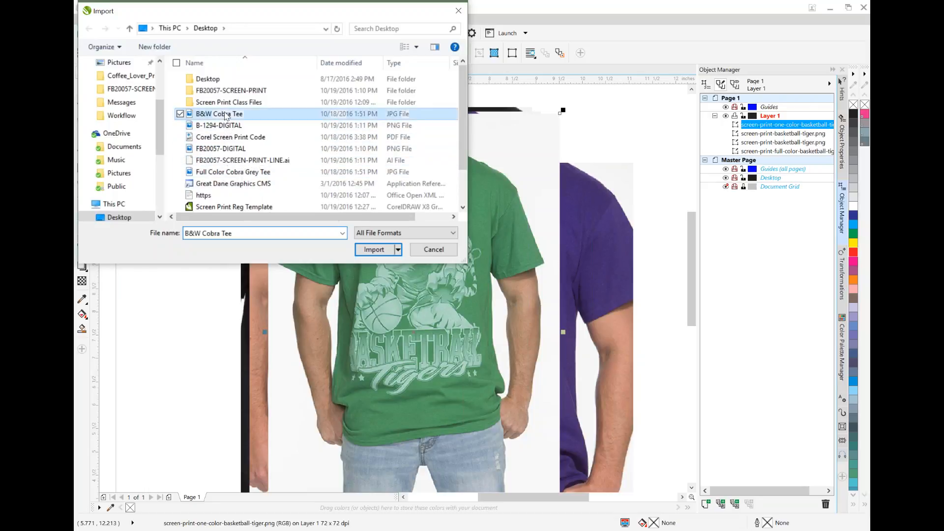
pyautogui.click(311, 155)
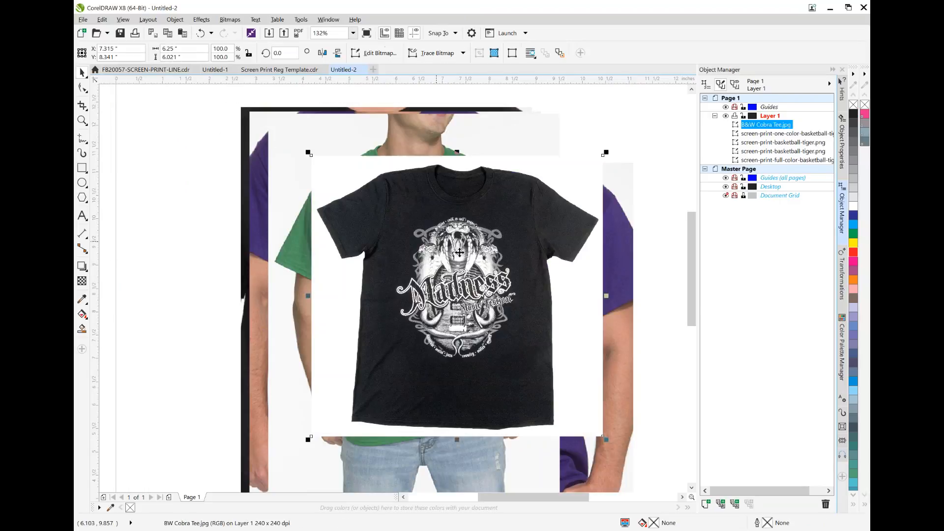
pyautogui.moveTo(515, 217); pyautogui.dragTo(457, 167)
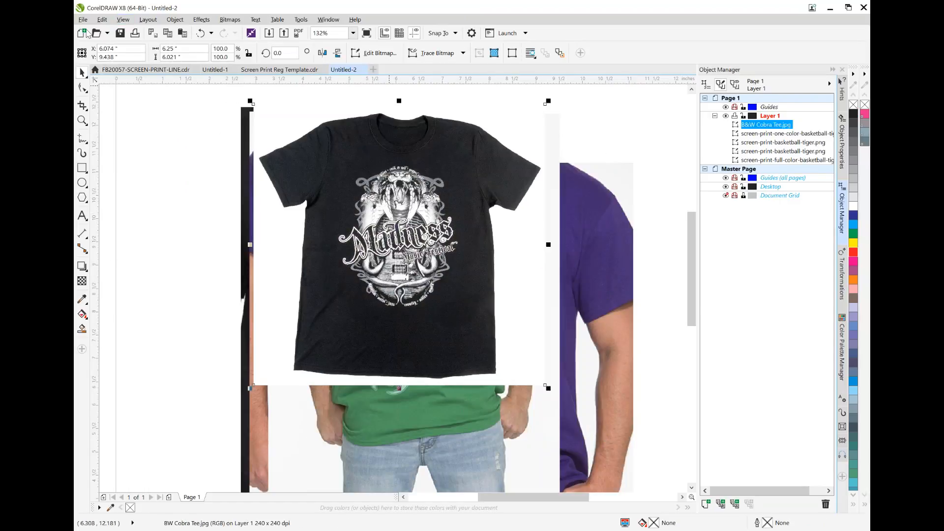
# Import Full Color Cobra Grey Tee from the Desktop and place it overlapping the black cobra shirt
pyautogui.click(82, 19)
pyautogui.click(116, 181)
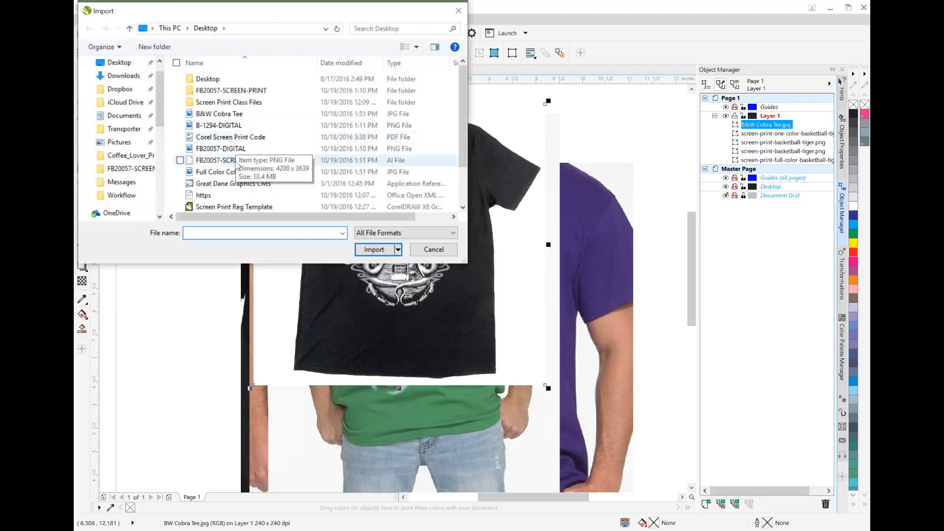
pyautogui.doubleClick(231, 172)
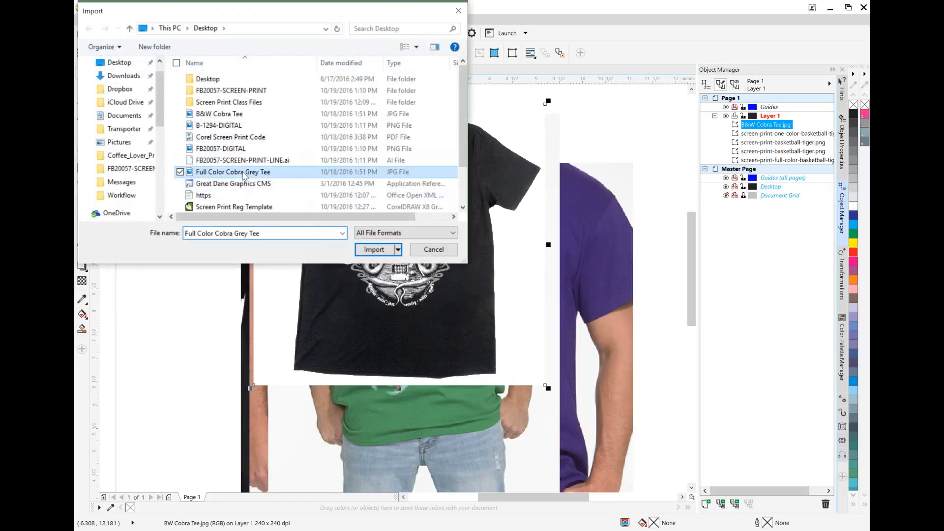
pyautogui.click(359, 197)
# Import Turq Cobra Tee from the Desktop and position the turquoise shirt over the black and grey cobra shirts
pyautogui.click(82, 19)
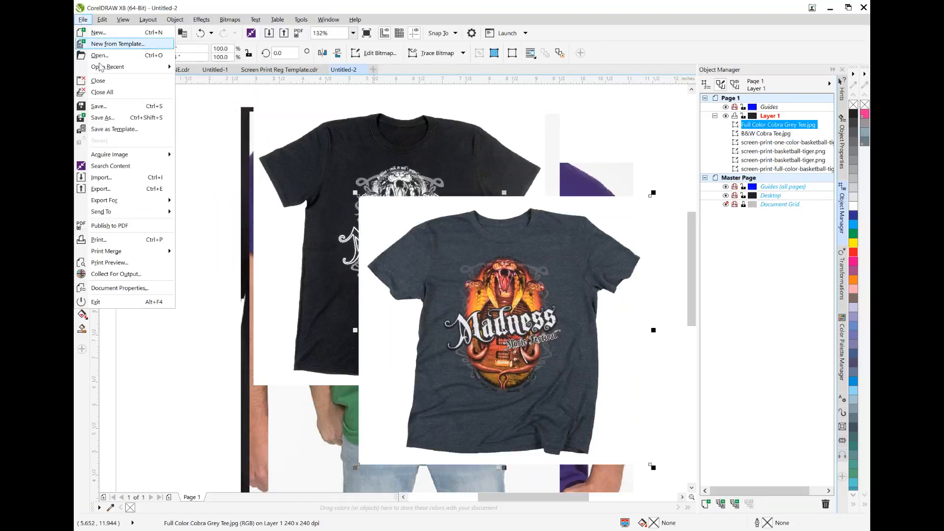
pyautogui.click(114, 180)
pyautogui.scroll(-2, 295, 187)
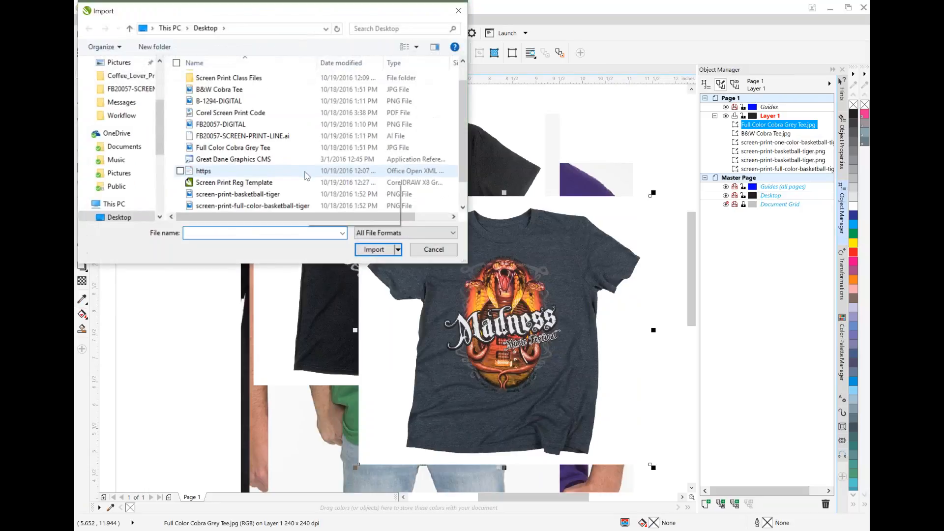
pyautogui.click(221, 206)
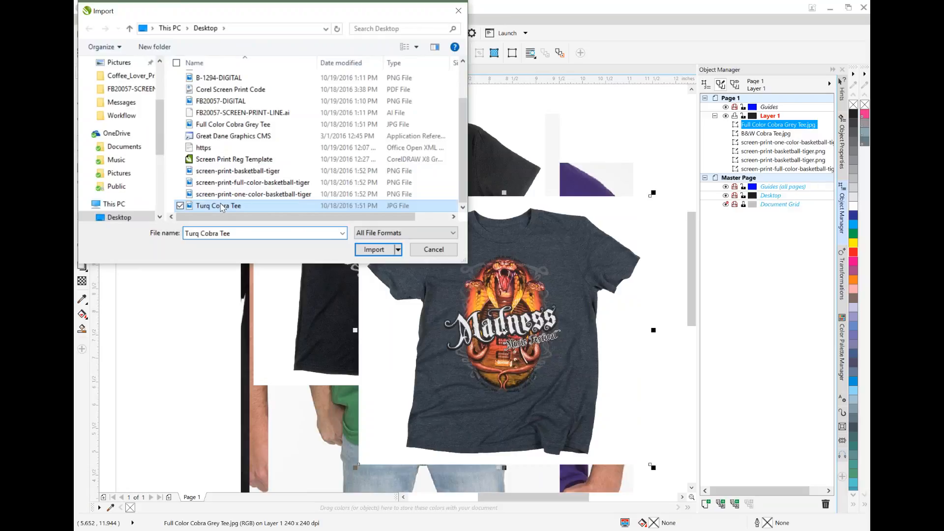
pyautogui.doubleClick(221, 207)
pyautogui.click(392, 250)
pyautogui.moveTo(573, 351); pyautogui.dragTo(570, 343)
pyautogui.moveTo(536, 437); pyautogui.dragTo(415, 358)
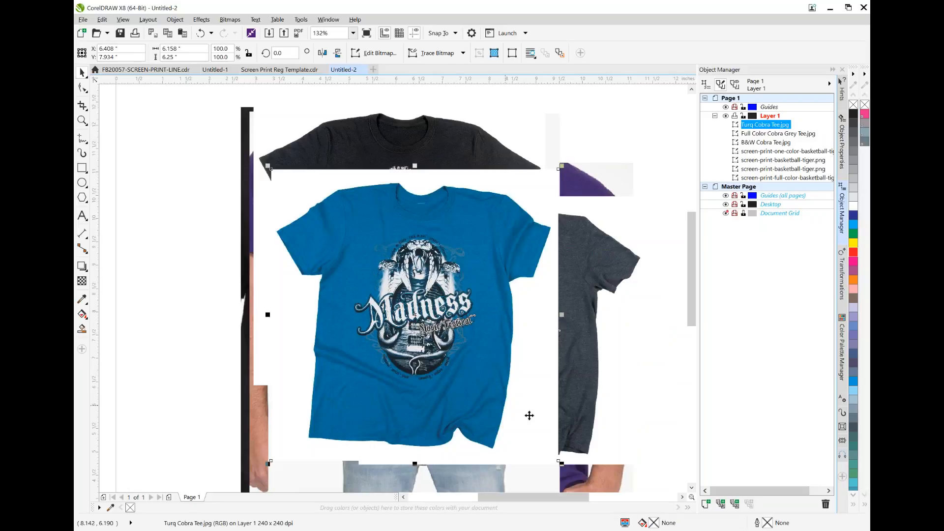
pyautogui.moveTo(484, 259); pyautogui.dragTo(444, 255)
# Set the Screen Print Reg Template document to print as separations and bring up its list of color plates
pyautogui.click(284, 71)
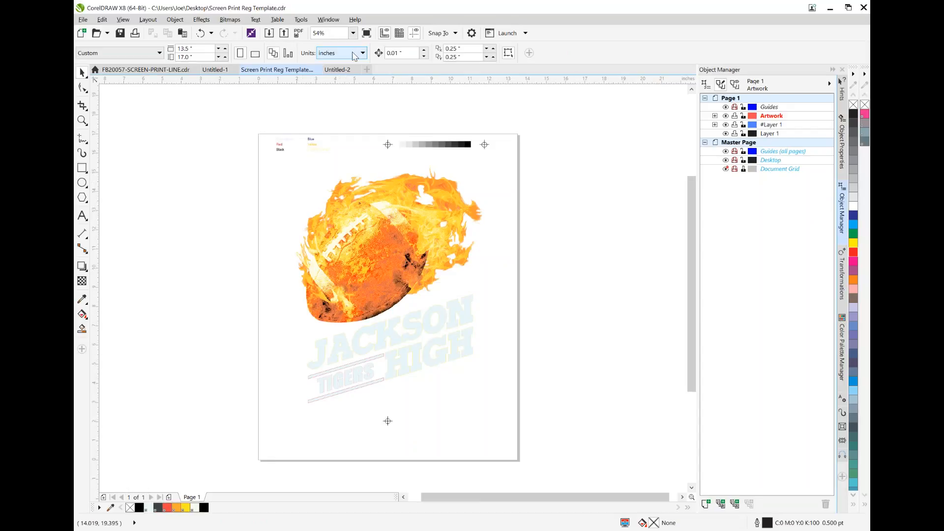
pyautogui.click(84, 20)
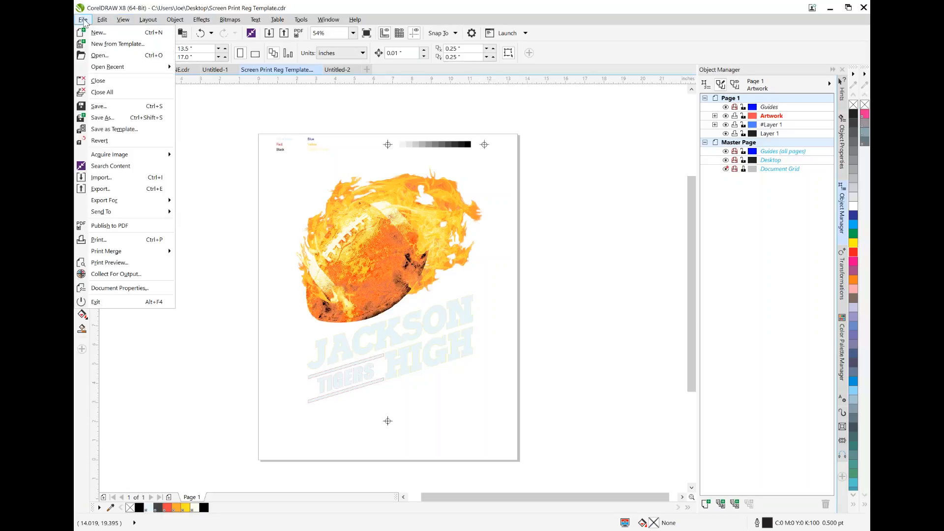
pyautogui.click(113, 244)
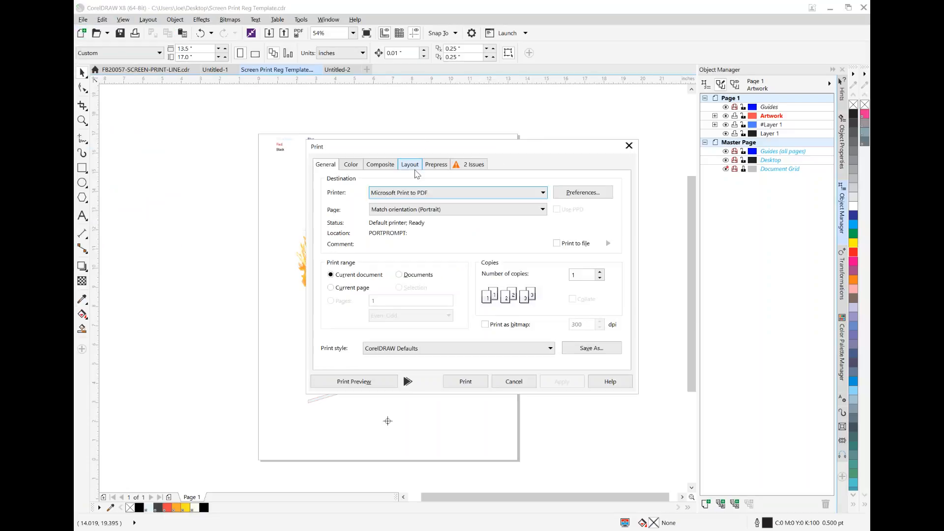
pyautogui.click(351, 165)
pyautogui.click(459, 193)
pyautogui.click(388, 166)
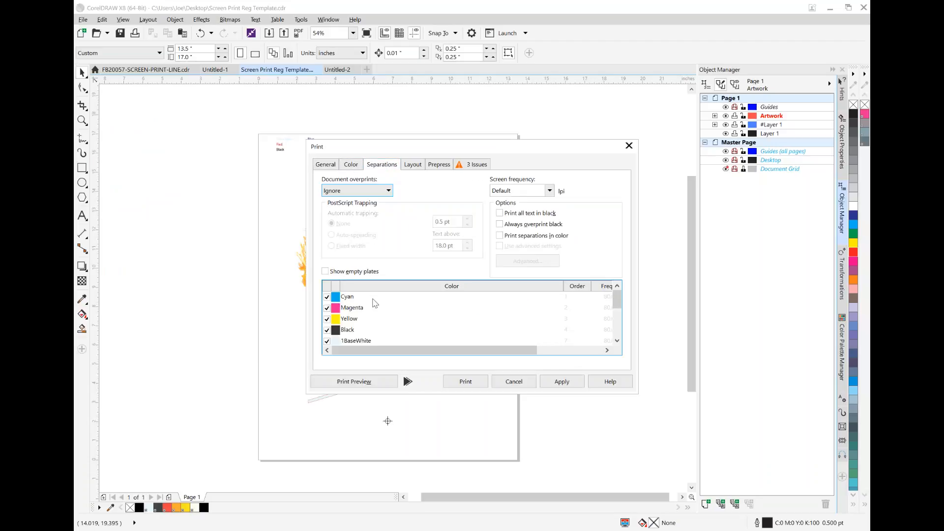
# Exclude the Cyan, Magenta, Yellow and Black plates from the separations, review the spot color plates, and cancel the print setup
pyautogui.click(326, 297)
pyautogui.click(326, 308)
pyautogui.click(326, 318)
pyautogui.moveTo(620, 308); pyautogui.dragTo(625, 314)
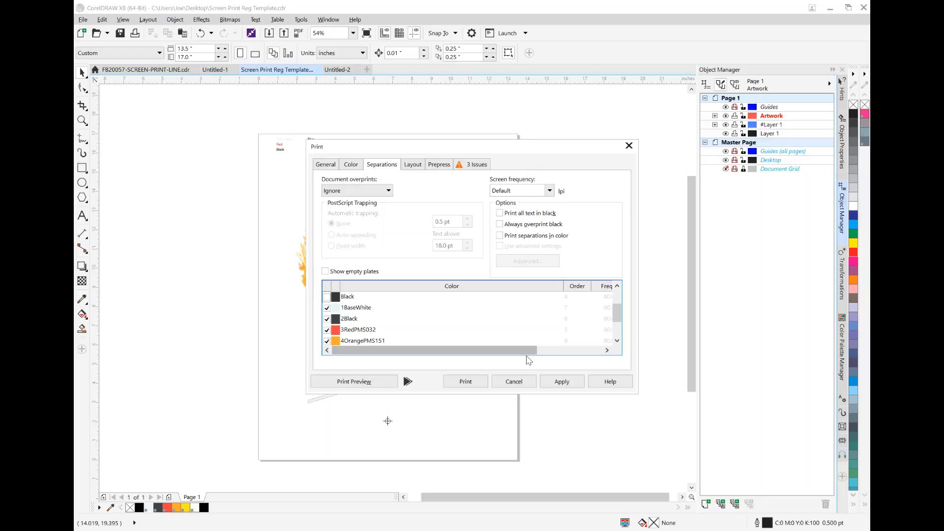
pyautogui.click(530, 385)
# In Untitled-2, spread out the turquoise, grey and green shirt photos so the black cobra shirt is exposed
pyautogui.click(337, 70)
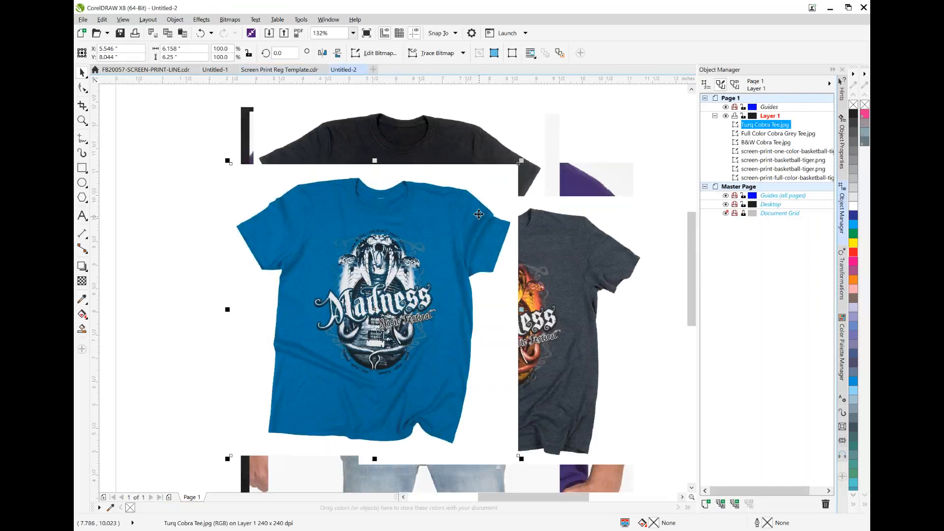
pyautogui.moveTo(299, 214); pyautogui.dragTo(297, 214)
pyautogui.moveTo(412, 226); pyautogui.dragTo(593, 203)
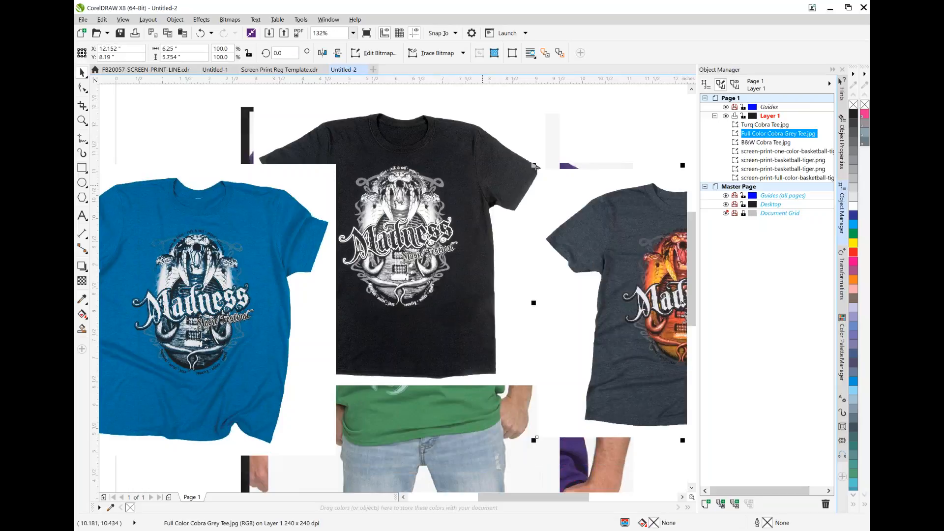
pyautogui.click(462, 392)
pyautogui.moveTo(465, 416); pyautogui.dragTo(644, 112)
pyautogui.moveTo(601, 260); pyautogui.dragTo(188, 339)
# Rearrange the green, black cobra and purple tiger shirt photos so their printed designs can be compared
pyautogui.click(398, 242)
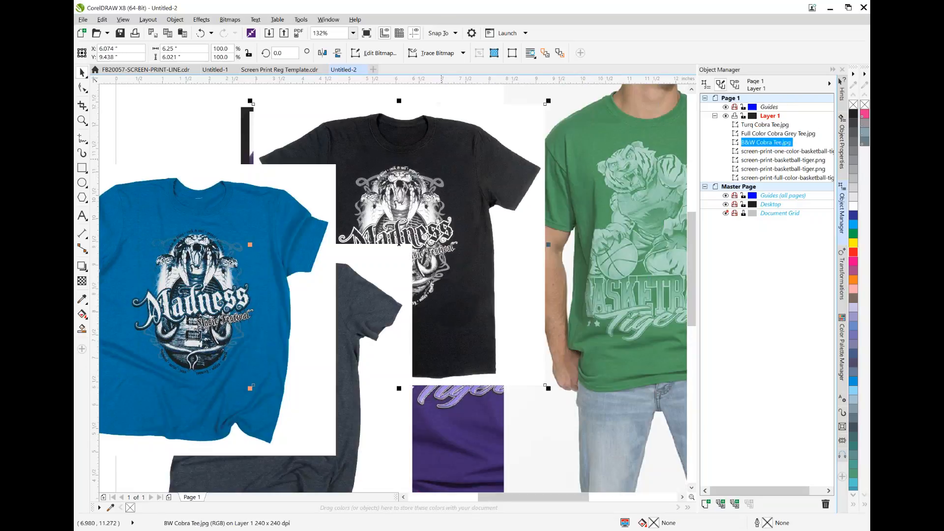
pyautogui.moveTo(629, 182); pyautogui.dragTo(585, 178)
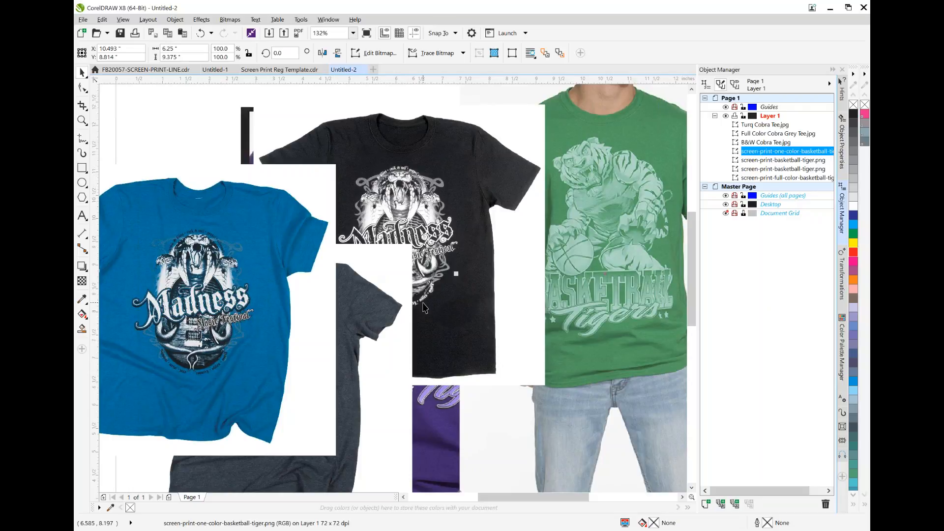
pyautogui.moveTo(414, 199); pyautogui.dragTo(481, 202)
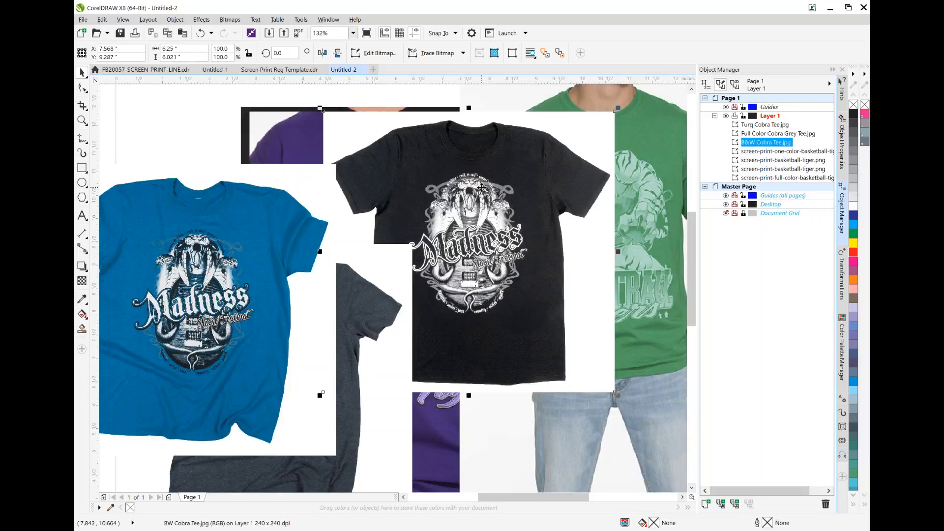
pyautogui.moveTo(417, 154); pyautogui.dragTo(489, 245)
pyautogui.moveTo(375, 120); pyautogui.dragTo(246, 97)
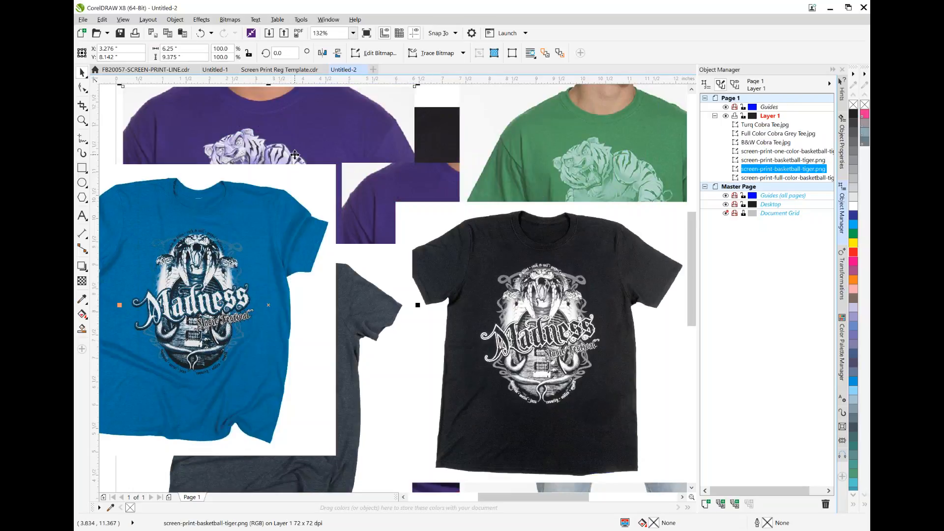
# Check the football image in the template document, and delete all the Jackson High artwork from Untitled-1
pyautogui.click(280, 69)
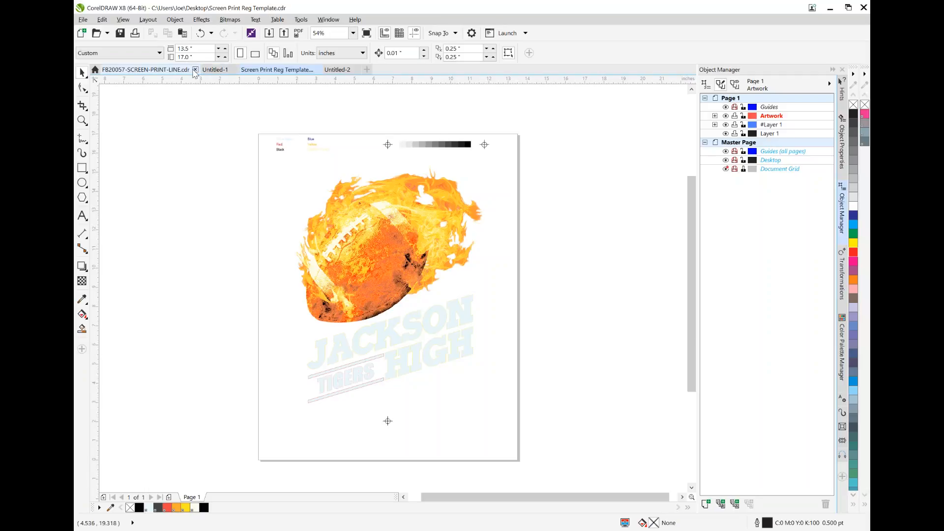
pyautogui.click(392, 237)
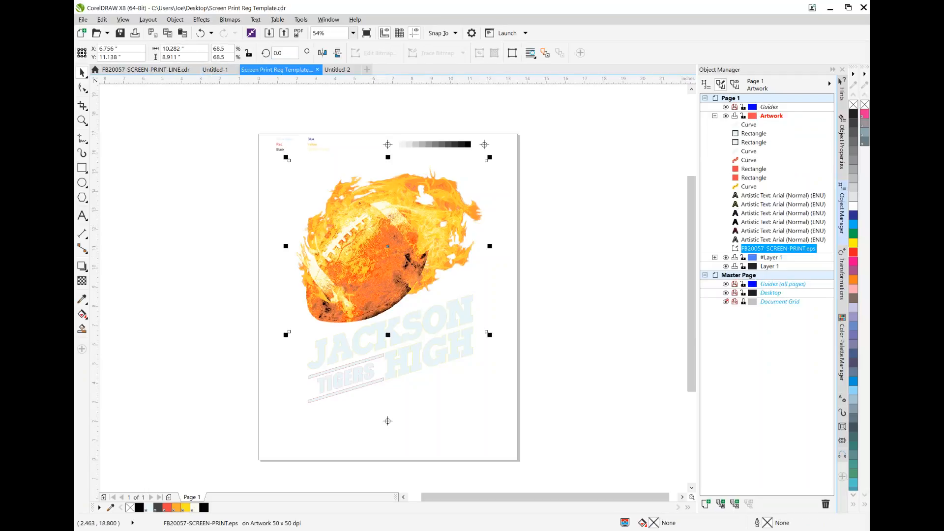
pyautogui.click(209, 70)
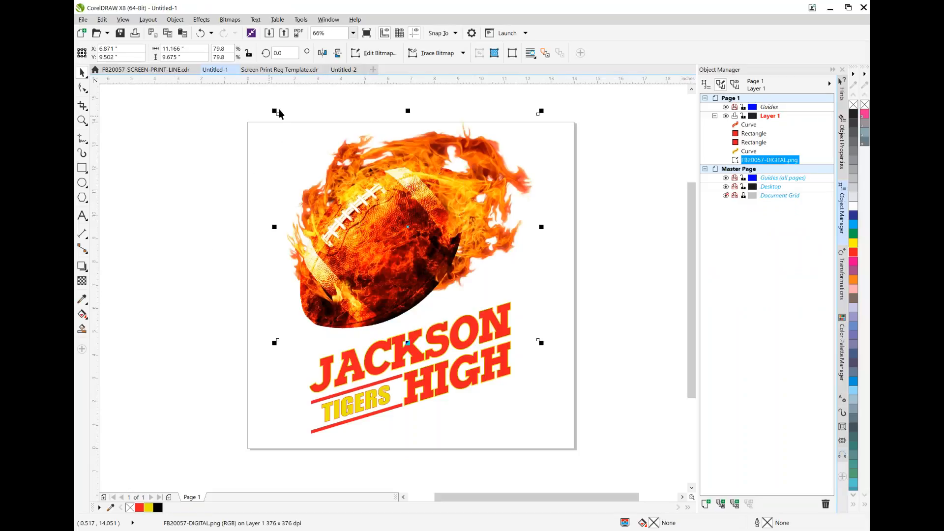
pyautogui.moveTo(232, 89); pyautogui.dragTo(594, 445)
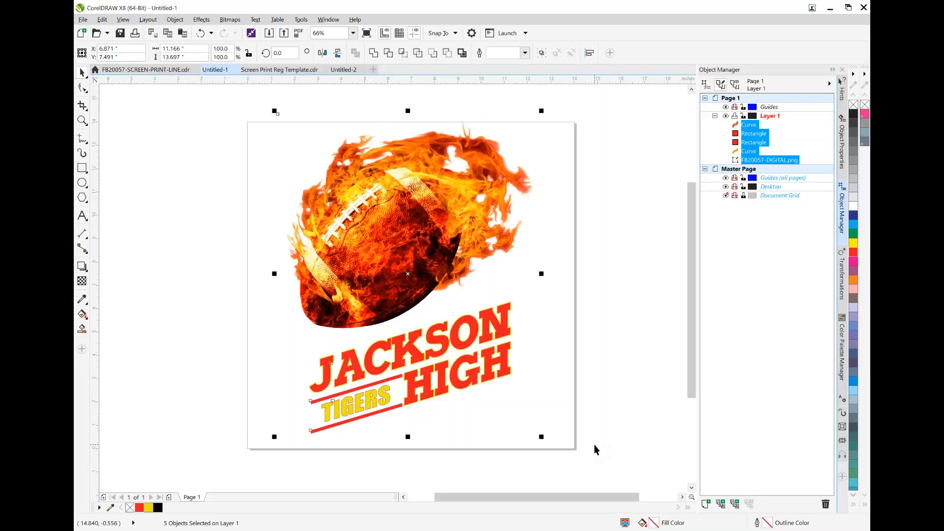
pyautogui.click(825, 504)
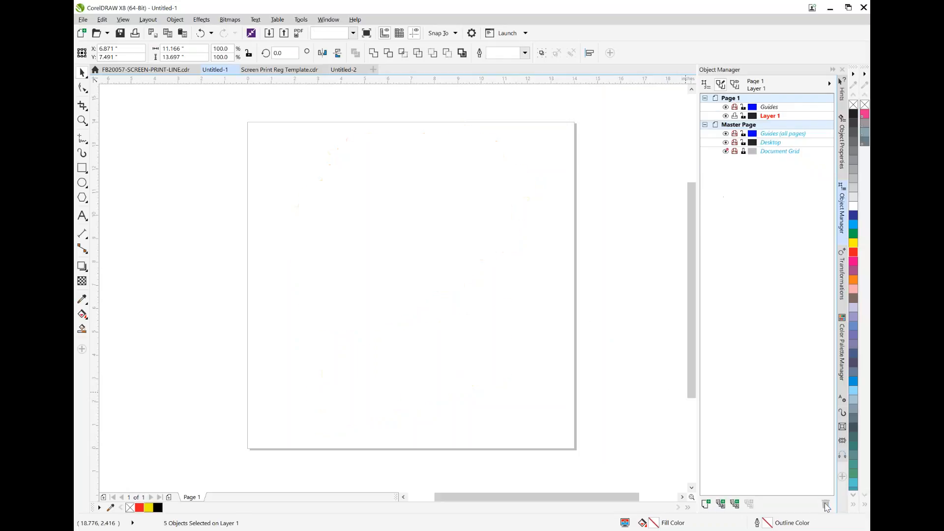
# Import B-1294-DIGITAL from the Desktop and place the bear image on the blank page at about 12.17 inches wide
pyautogui.click(87, 22)
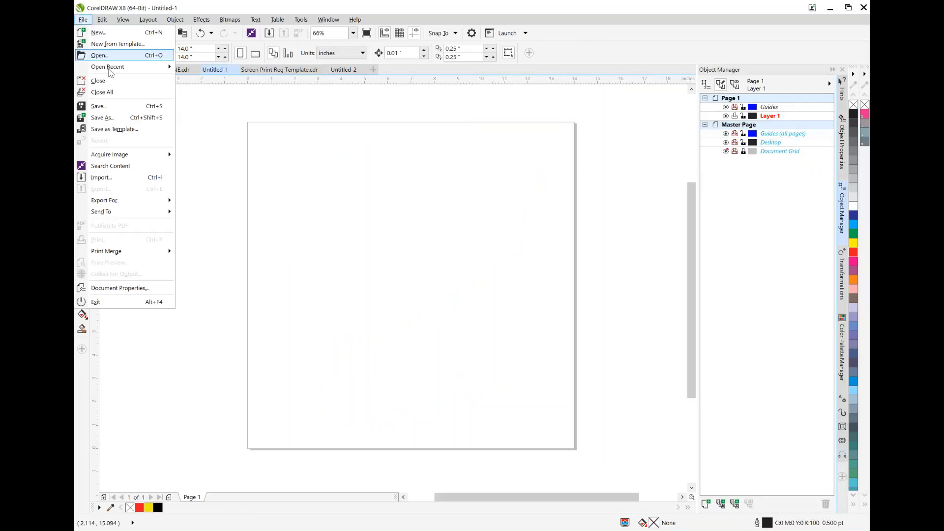
pyautogui.click(104, 181)
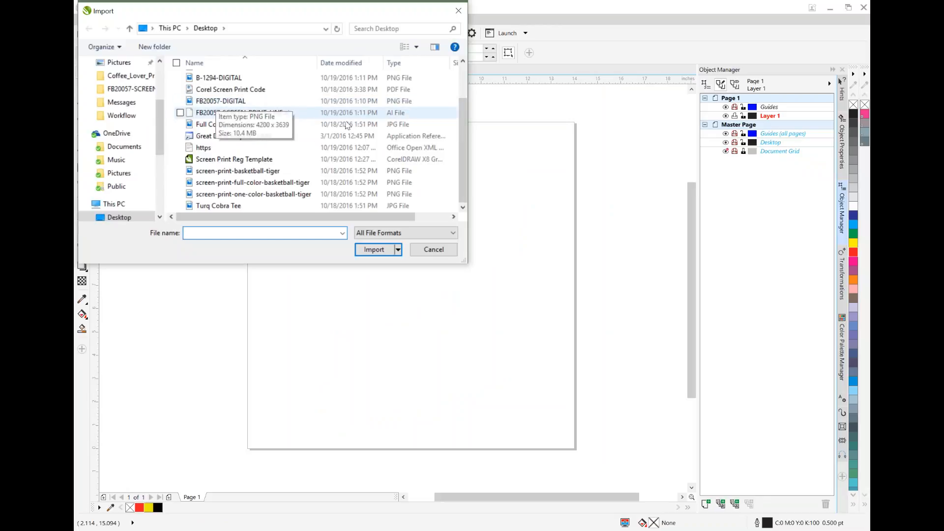
pyautogui.scroll(2, 230, 129)
pyautogui.doubleClick(230, 126)
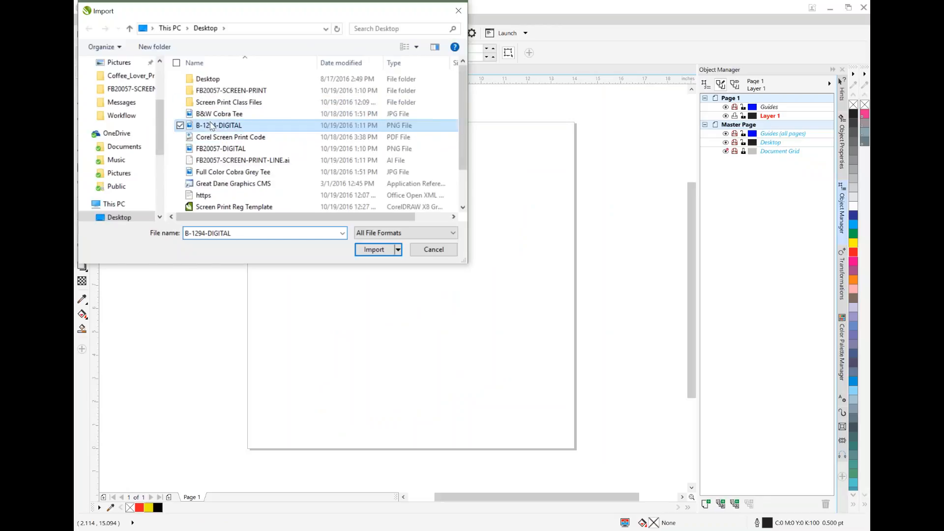
pyautogui.moveTo(270, 136); pyautogui.dragTo(554, 419)
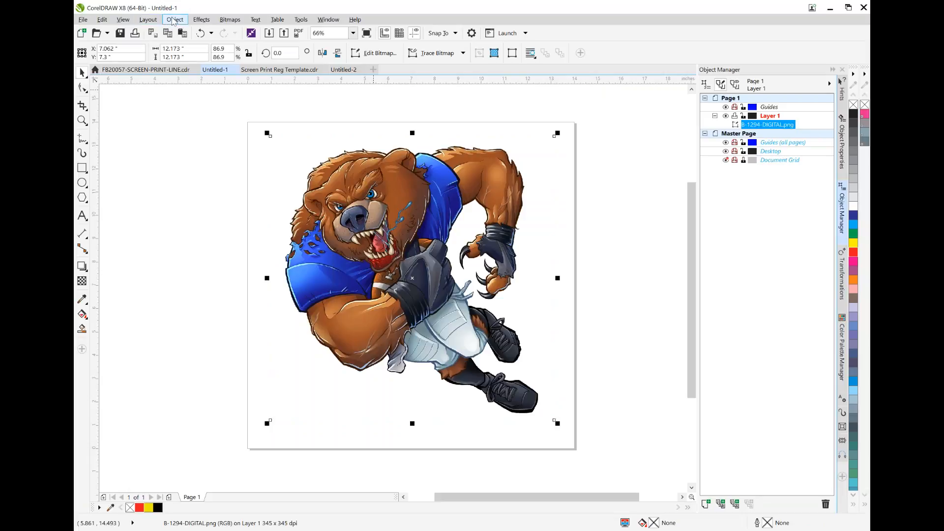
# Try a Hue/Saturation/Lightness adjustment on the bear image, previewing the Blue channel with its hue at 101
pyautogui.click(174, 19)
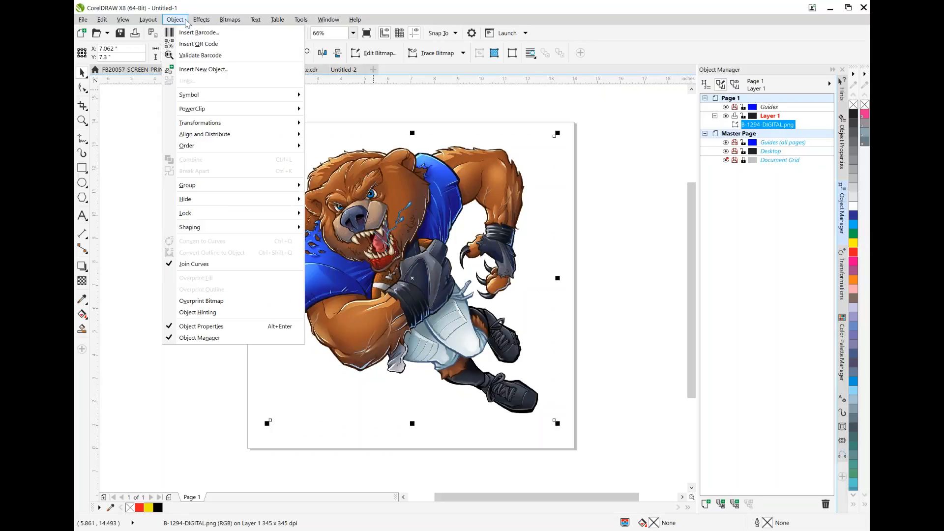
pyautogui.moveTo(202, 20)
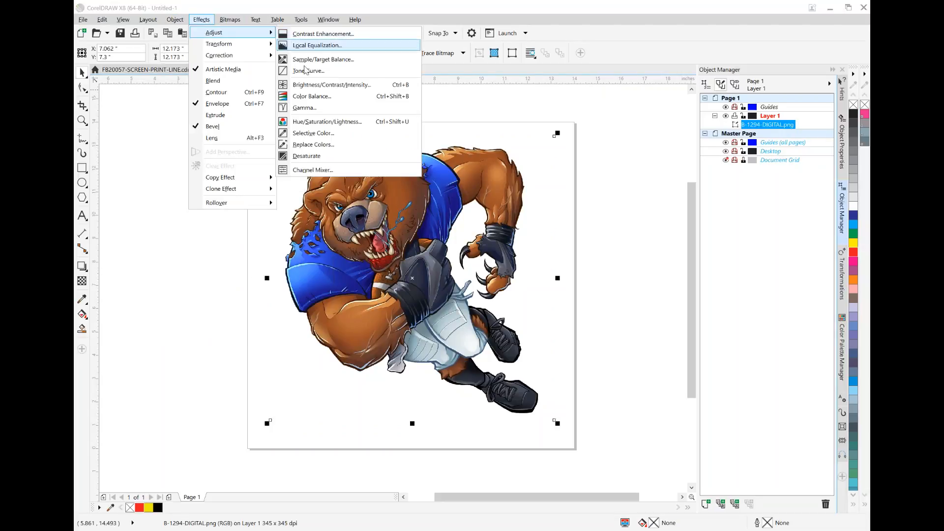
pyautogui.click(326, 123)
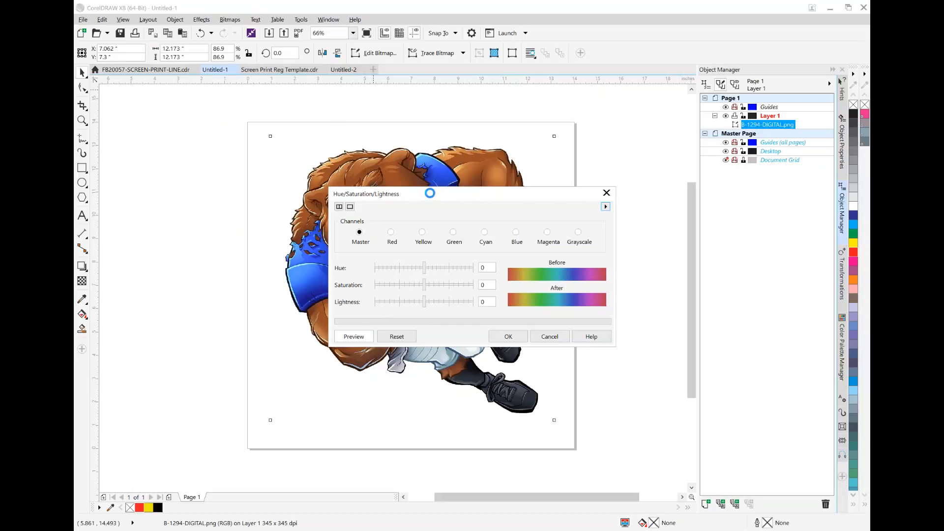
pyautogui.moveTo(428, 196); pyautogui.dragTo(561, 312)
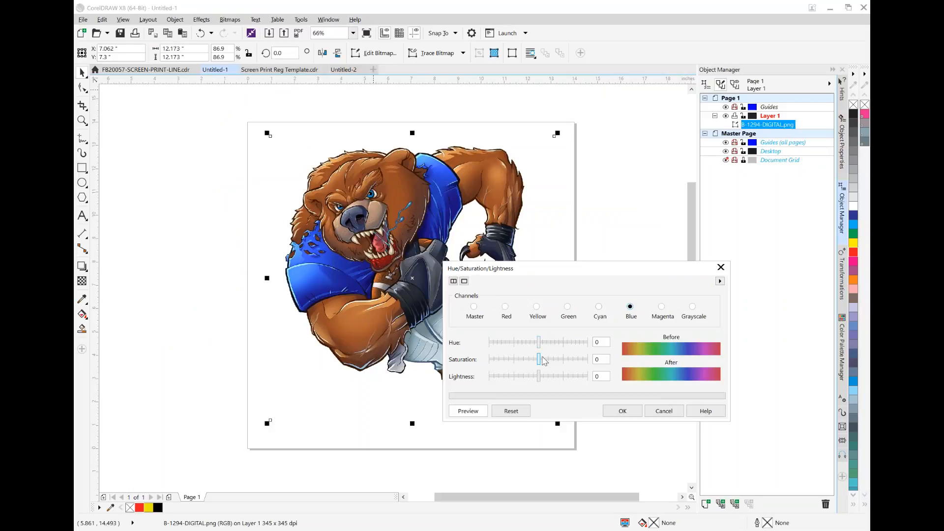
pyautogui.moveTo(539, 343); pyautogui.dragTo(566, 343)
pyautogui.click(475, 409)
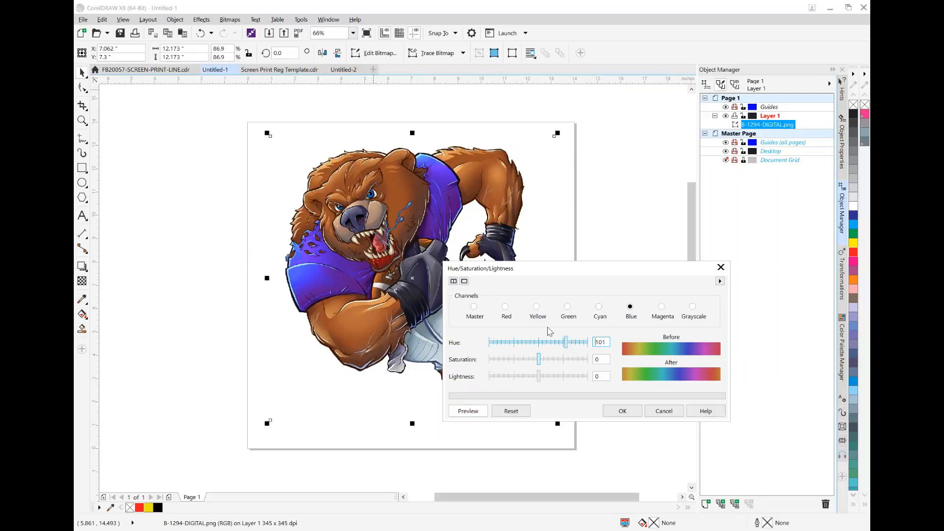
# Try raising the Blue channel's hue to 163 and beyond on the bear's jersey, and discard the color adjustment
pyautogui.moveTo(565, 339); pyautogui.dragTo(564, 342)
pyautogui.moveTo(565, 343); pyautogui.dragTo(584, 343)
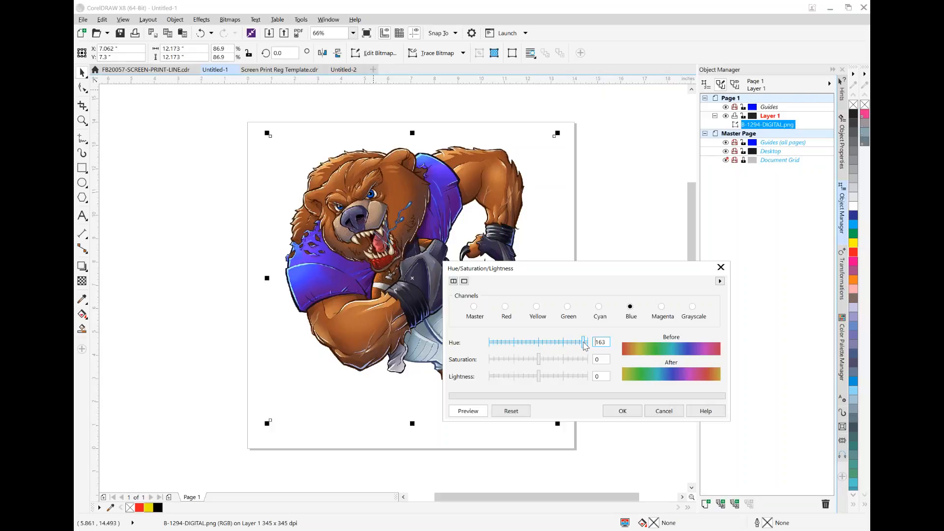
pyautogui.click(612, 412)
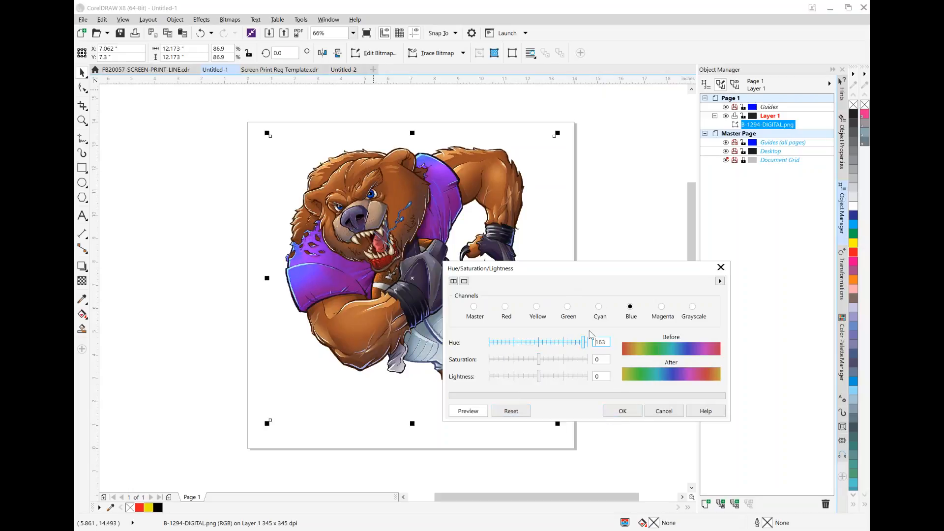
pyautogui.moveTo(584, 344); pyautogui.dragTo(605, 350)
pyautogui.click(677, 413)
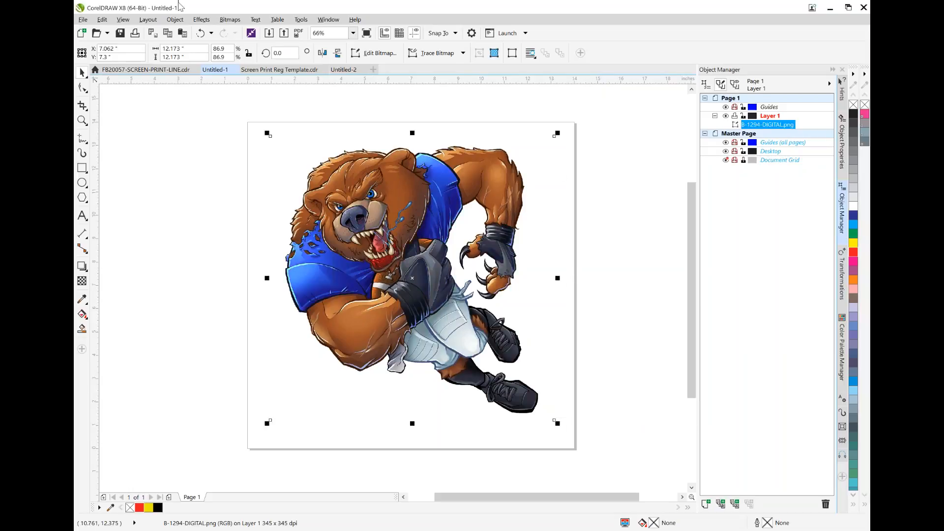
# Apply Replace Colors to the bear image, resetting its settings and replacing the blue sampled from the jersey with red
pyautogui.click(175, 20)
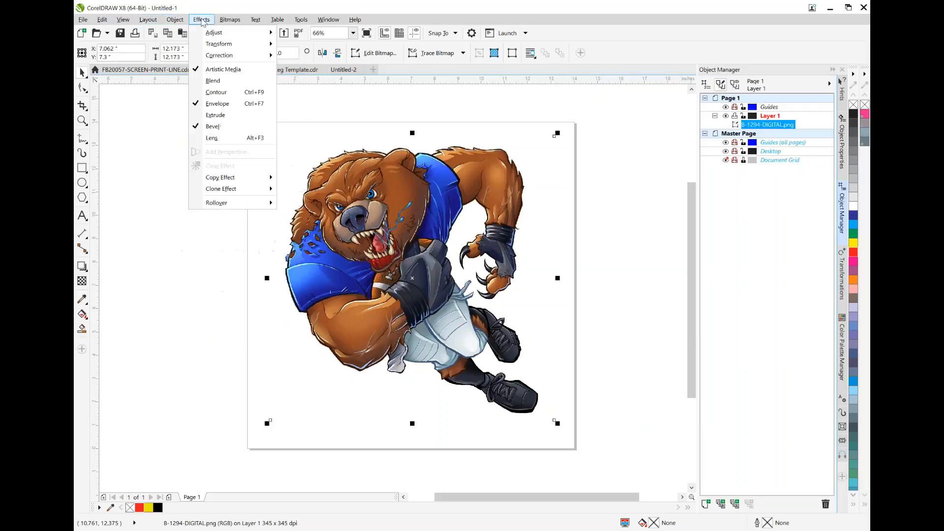
pyautogui.moveTo(200, 22)
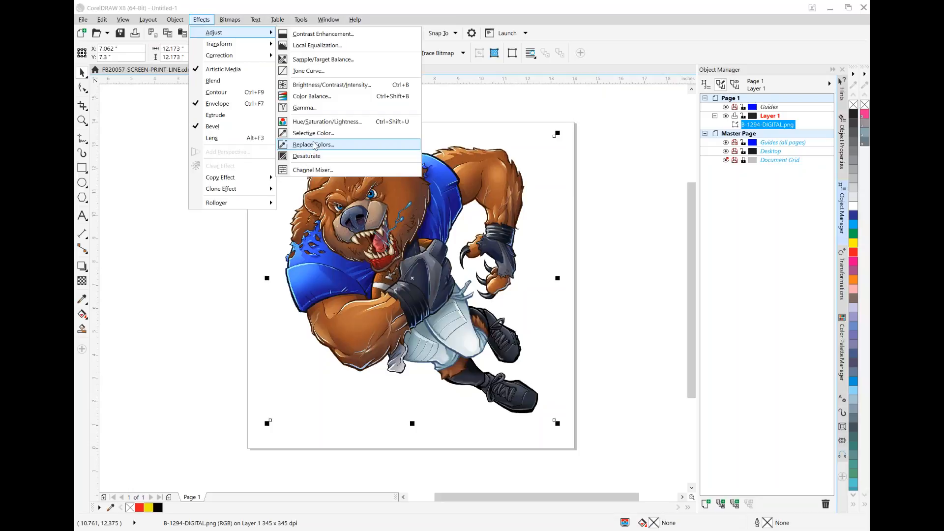
pyautogui.click(315, 145)
pyautogui.moveTo(394, 182); pyautogui.dragTo(554, 276)
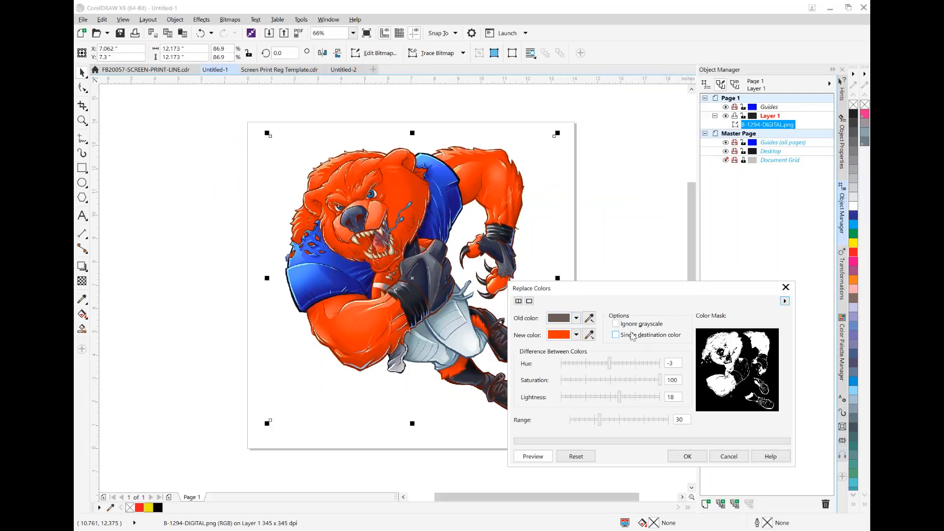
pyautogui.click(580, 455)
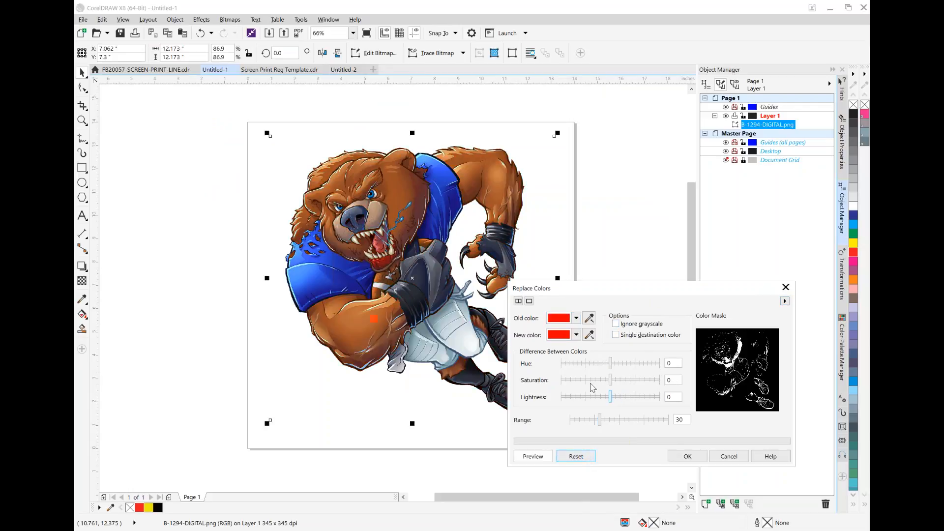
pyautogui.click(590, 318)
pyautogui.click(442, 171)
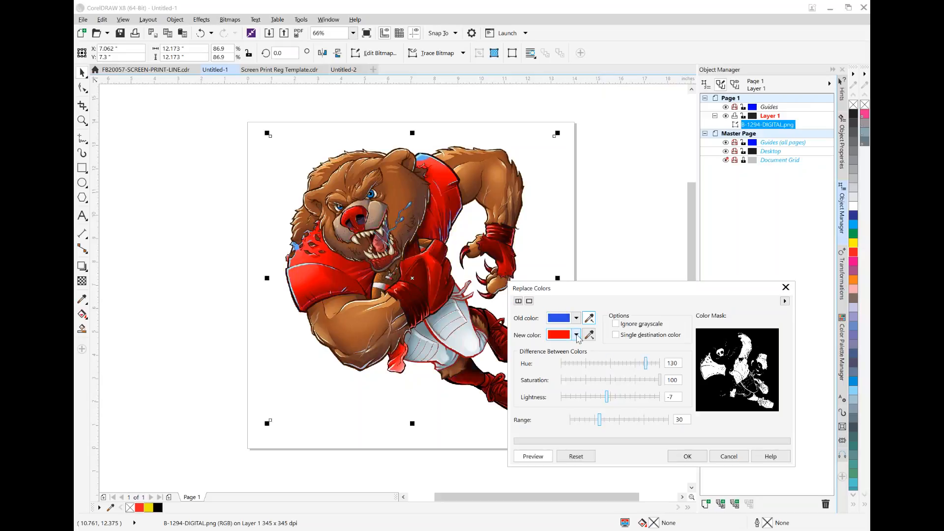
pyautogui.click(588, 335)
pyautogui.click(695, 455)
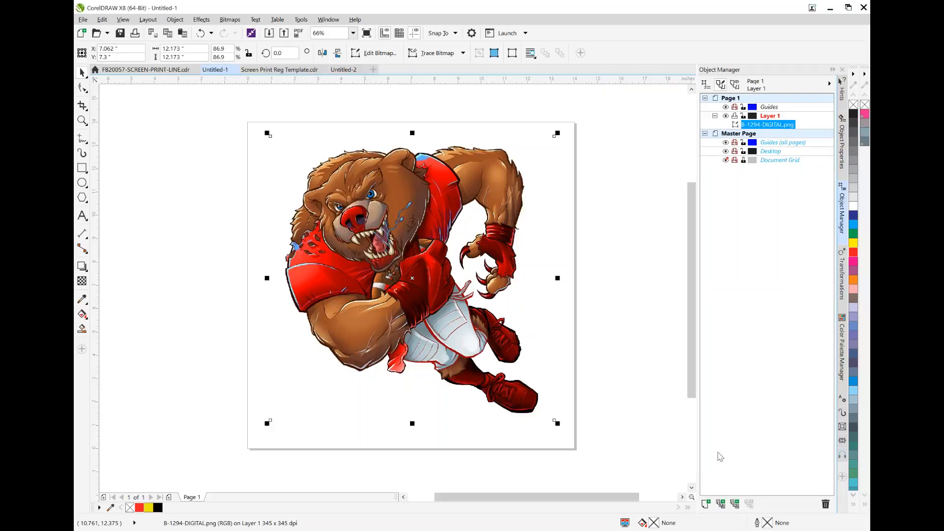
# Bring up the Screen Print Reg Template document, and switch to the Edge browser to view the Corel Screen Print Code PDF
pyautogui.click(291, 71)
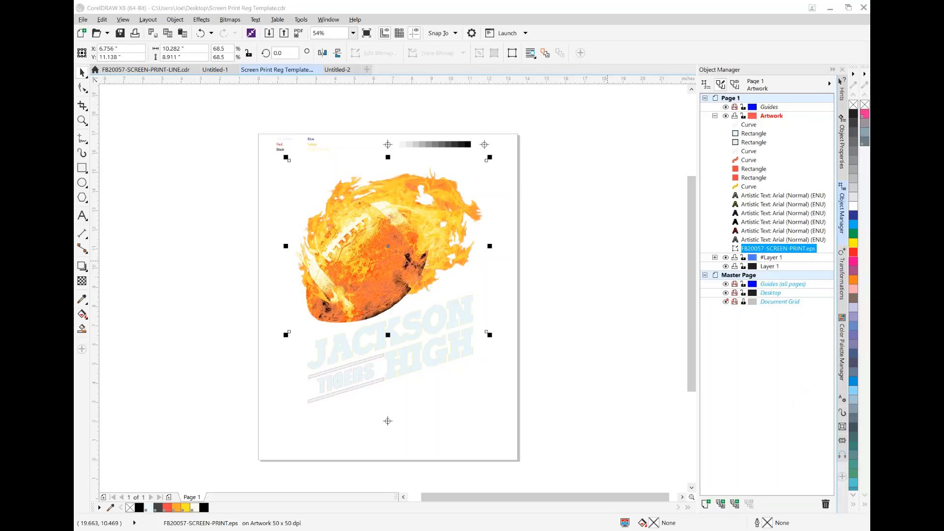
pyautogui.moveTo(428, 530)
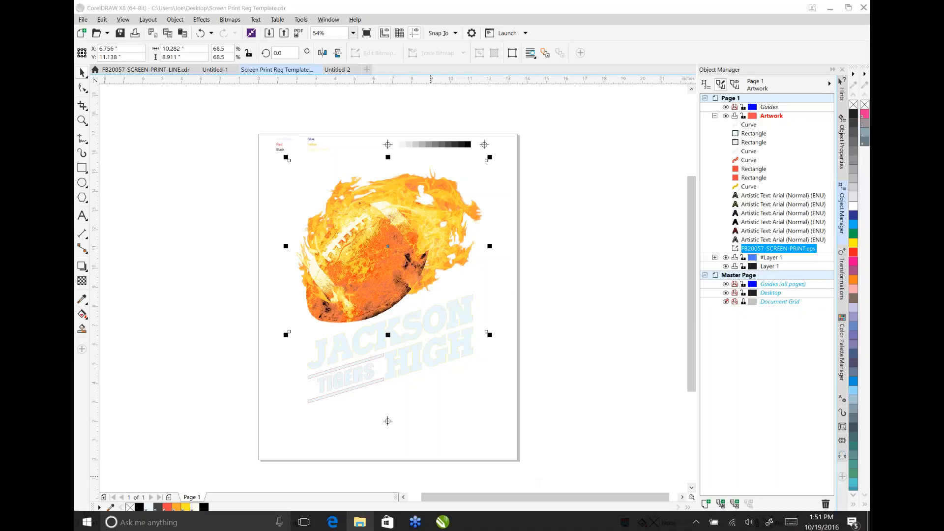
pyautogui.click(333, 522)
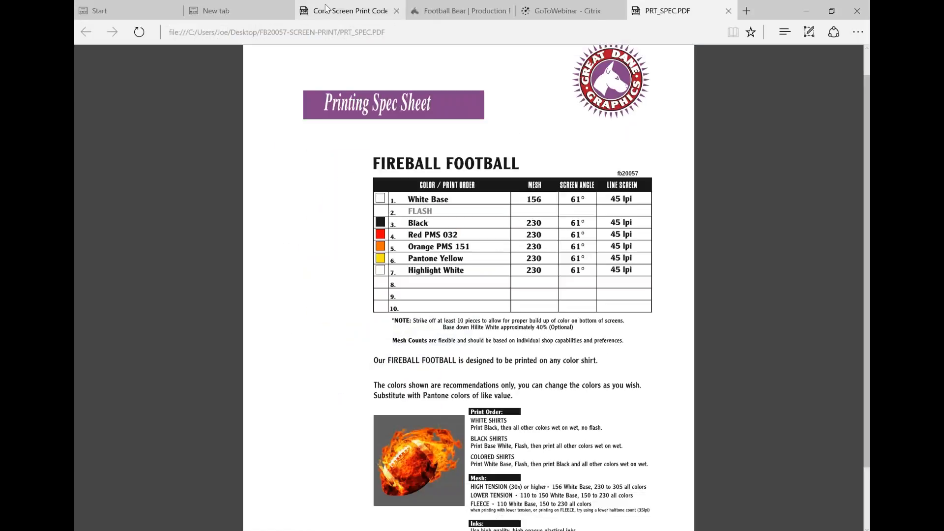
pyautogui.click(326, 7)
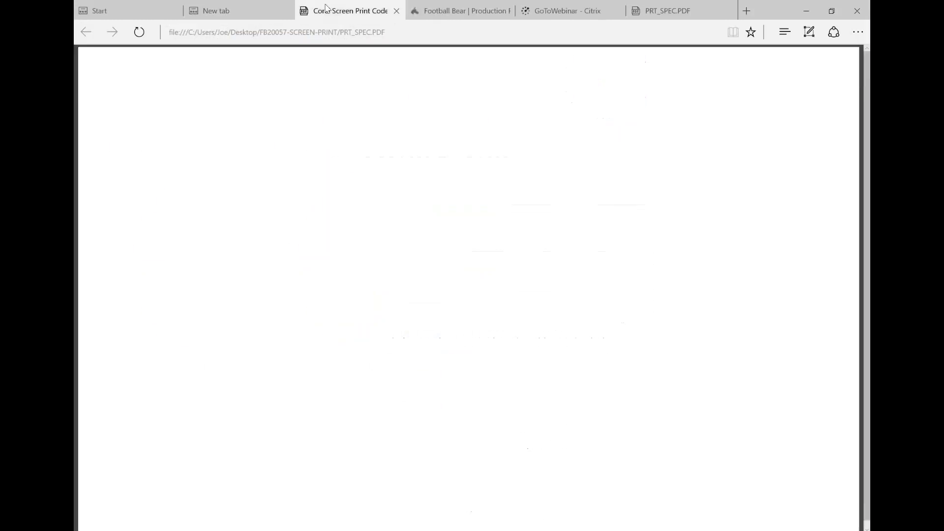